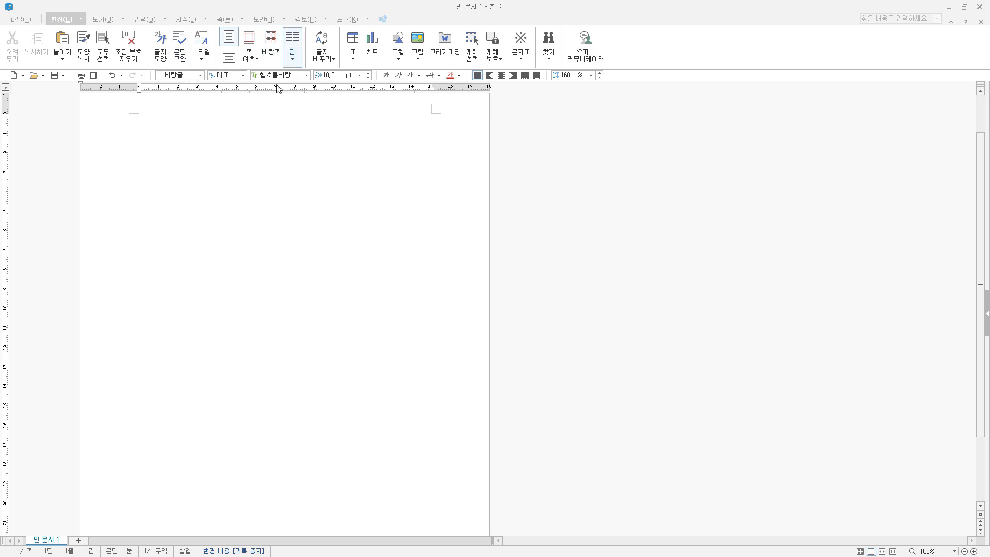
pyautogui.click(306, 76)
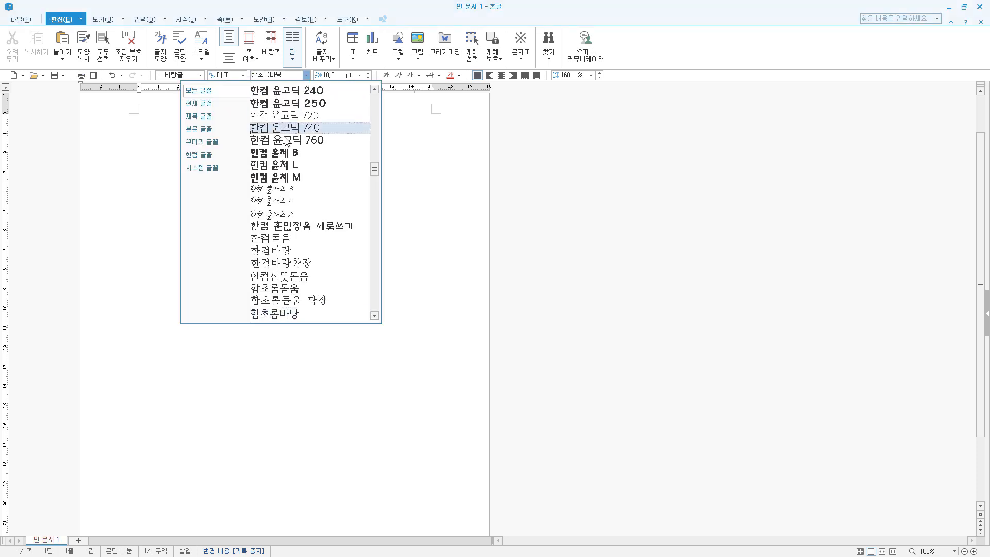
pyautogui.click(225, 160)
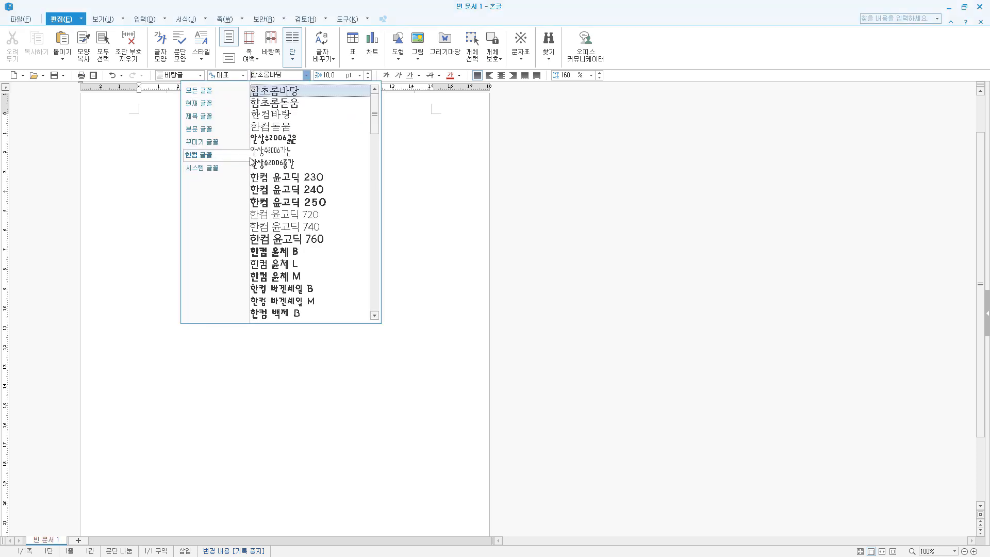
pyautogui.click(213, 91)
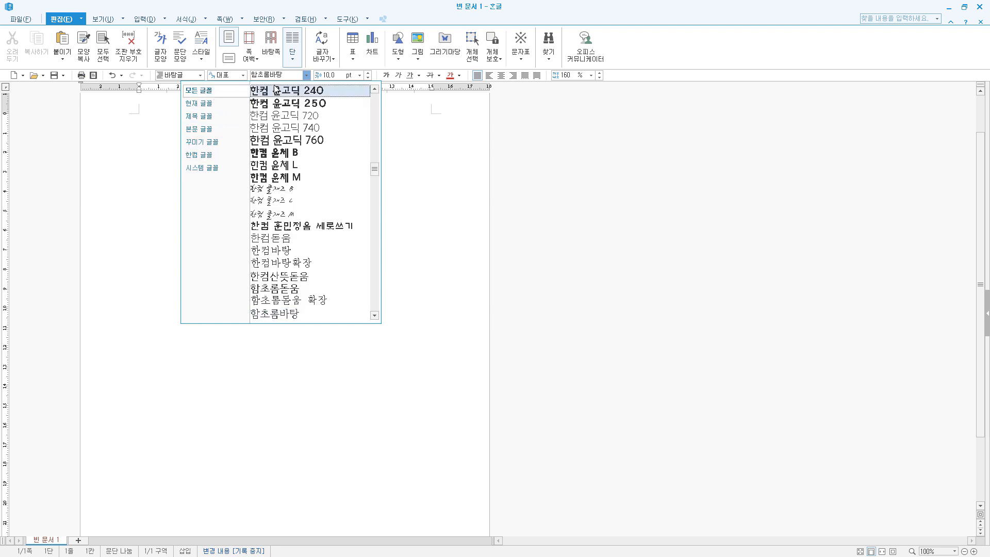
pyautogui.click(427, 11)
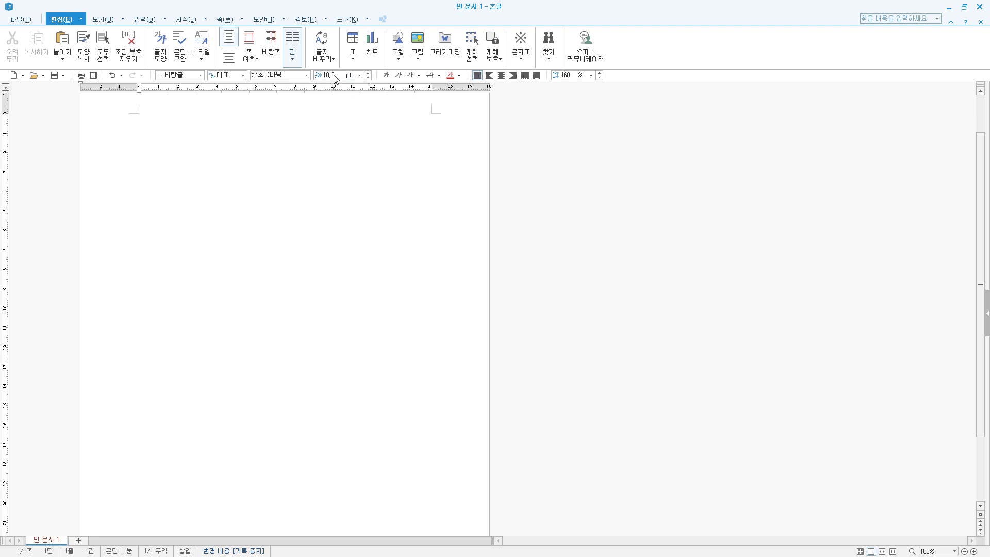
# Set the text colour to black from the 오피스 colour theme and the line spacing to 160 %
pyautogui.click(458, 76)
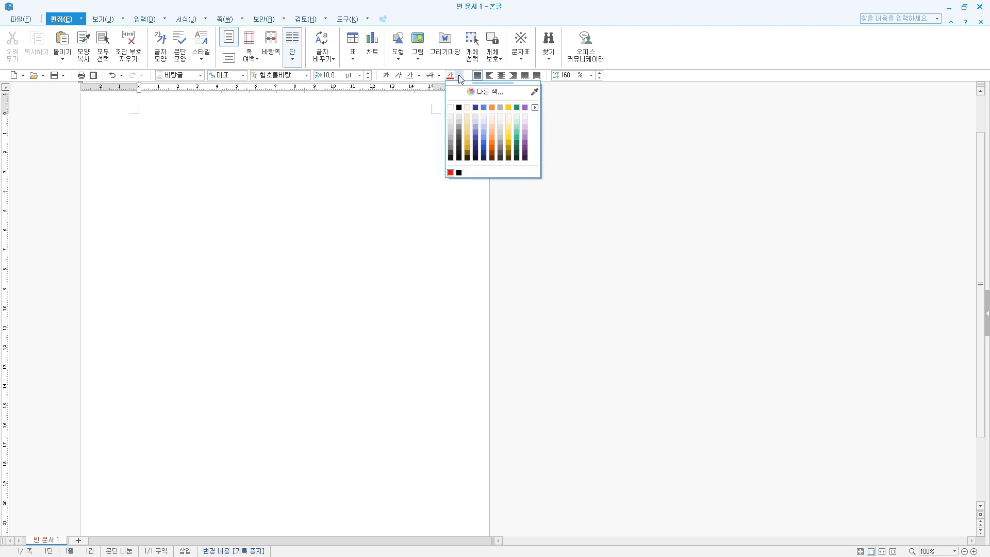
pyautogui.click(535, 107)
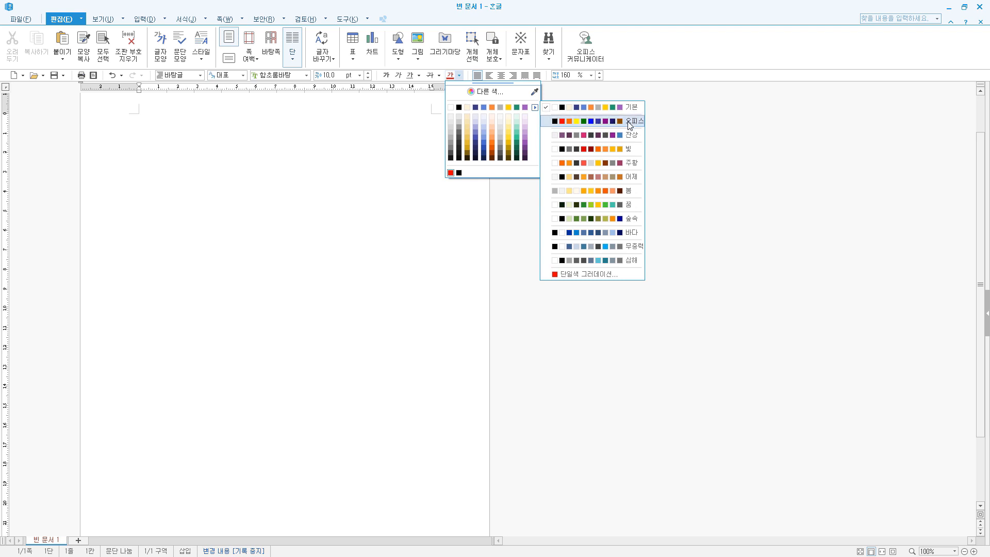
pyautogui.click(601, 124)
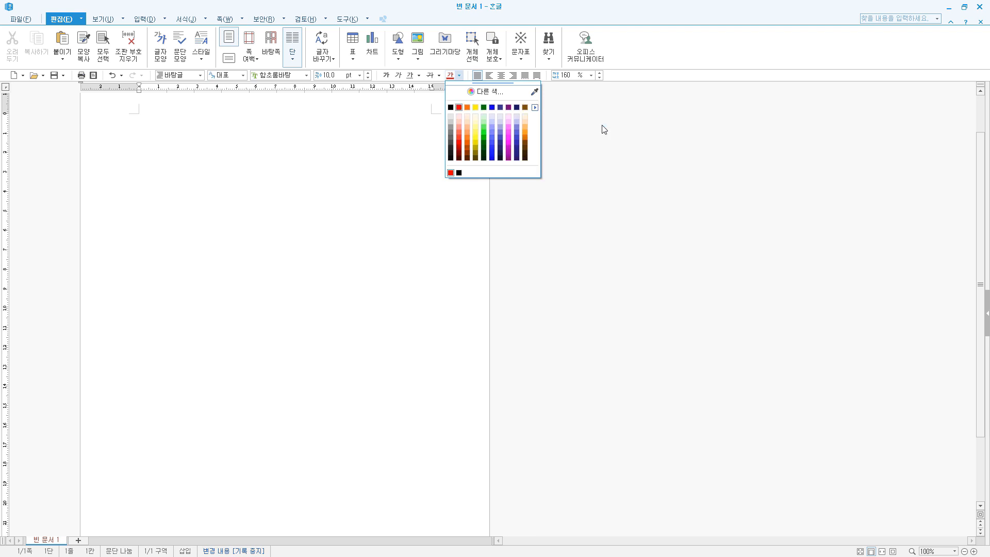
pyautogui.click(451, 109)
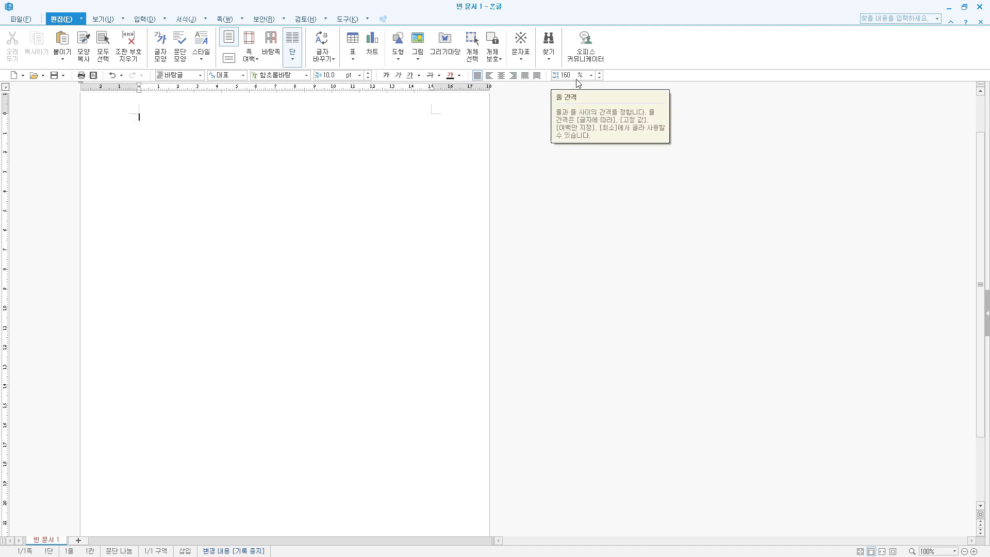
pyautogui.click(591, 75)
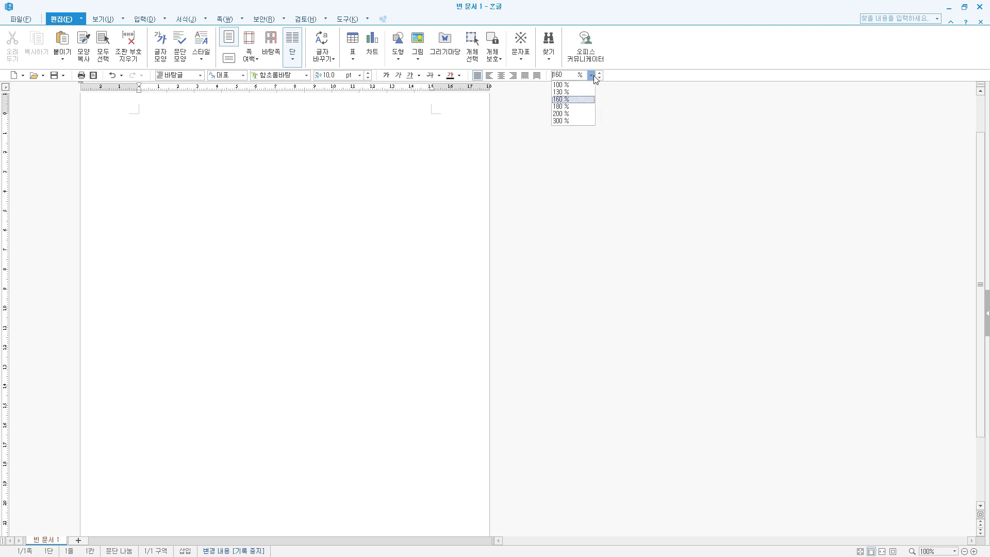
pyautogui.click(576, 101)
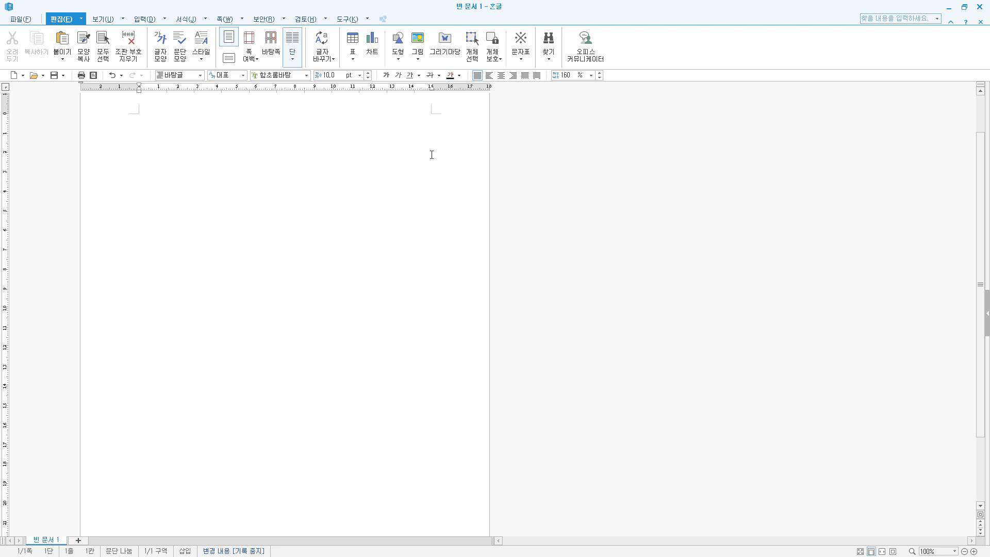
# Set the page's left and right margins to 11 mm in the page setup
pyautogui.press('F7')
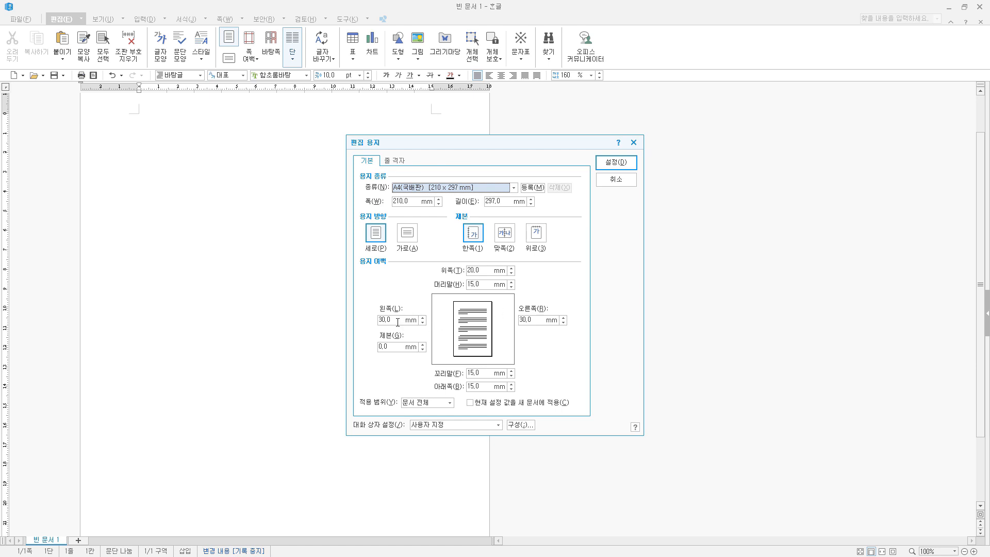
pyautogui.moveTo(391, 320); pyautogui.dragTo(366, 327)
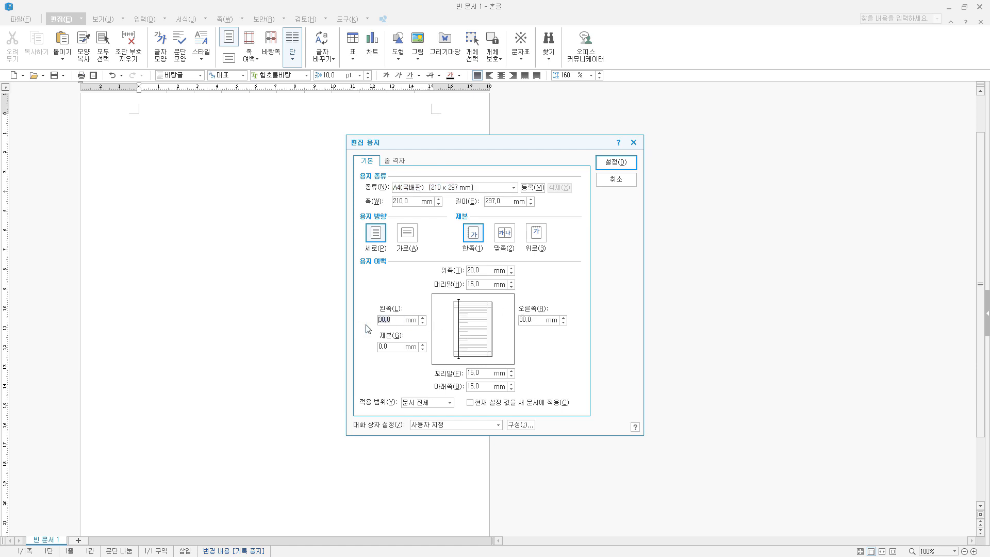
pyautogui.write('11')
pyautogui.press('Tab')
pyautogui.write('11')
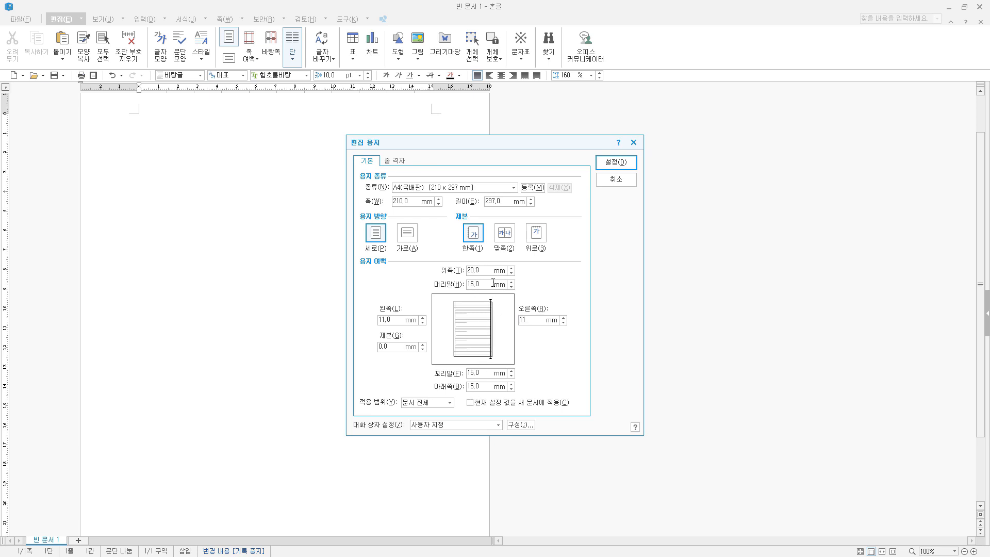
# Set the top, header, footer and bottom margins to 10 mm and apply the page setup
pyautogui.moveTo(490, 271); pyautogui.dragTo(444, 277)
pyautogui.write('10')
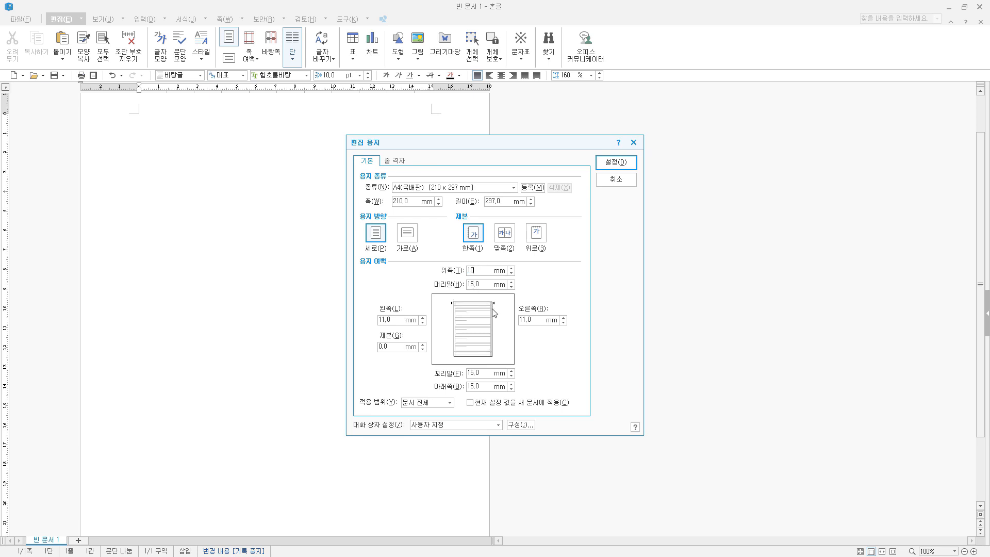
pyautogui.press('Tab')
pyautogui.write('10')
pyautogui.press('Tab')
pyautogui.write('10')
pyautogui.press('Tab')
pyautogui.write('10')
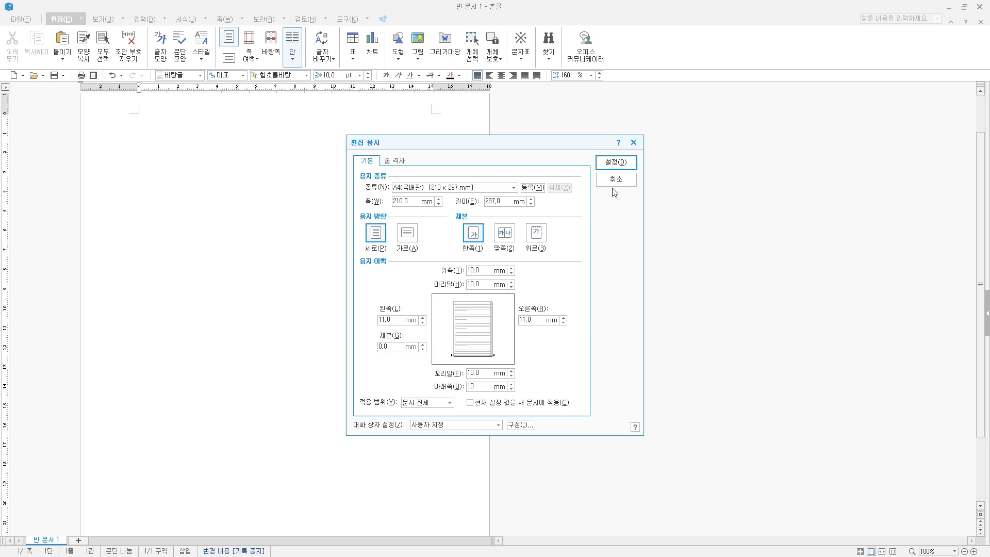
pyautogui.click(617, 162)
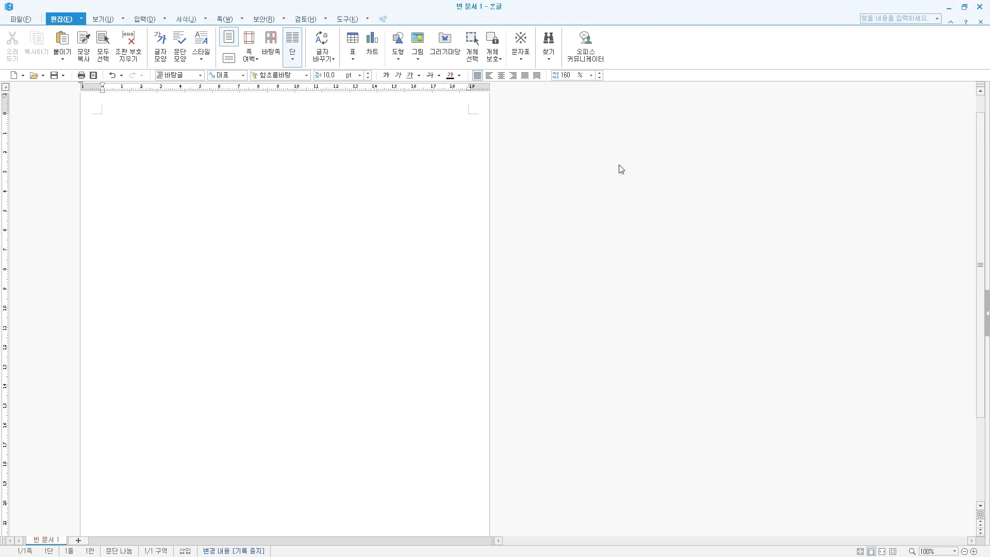
# Show the paragraph marks (문단 부호) and fit the document view to the page width
pyautogui.scroll(1, 182, 160)
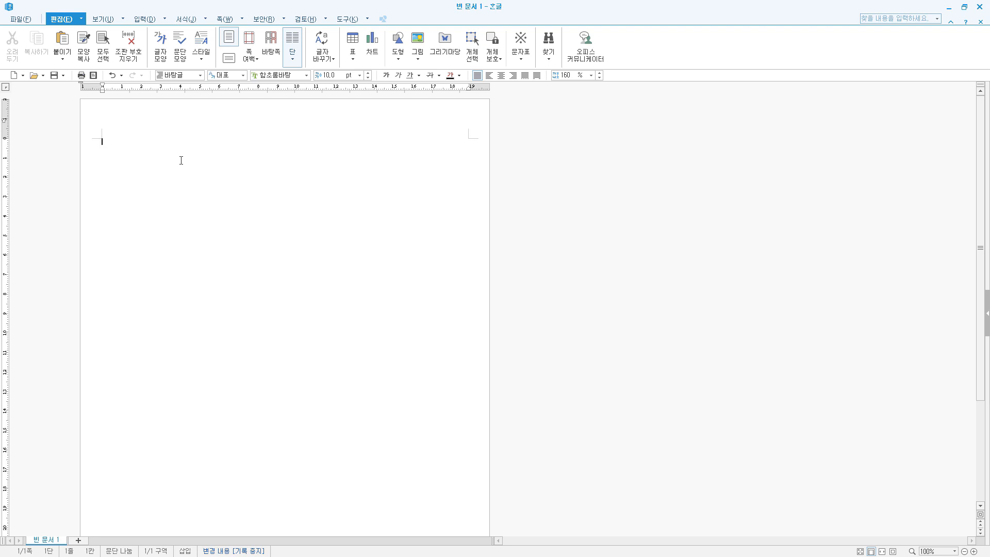
pyautogui.click(103, 19)
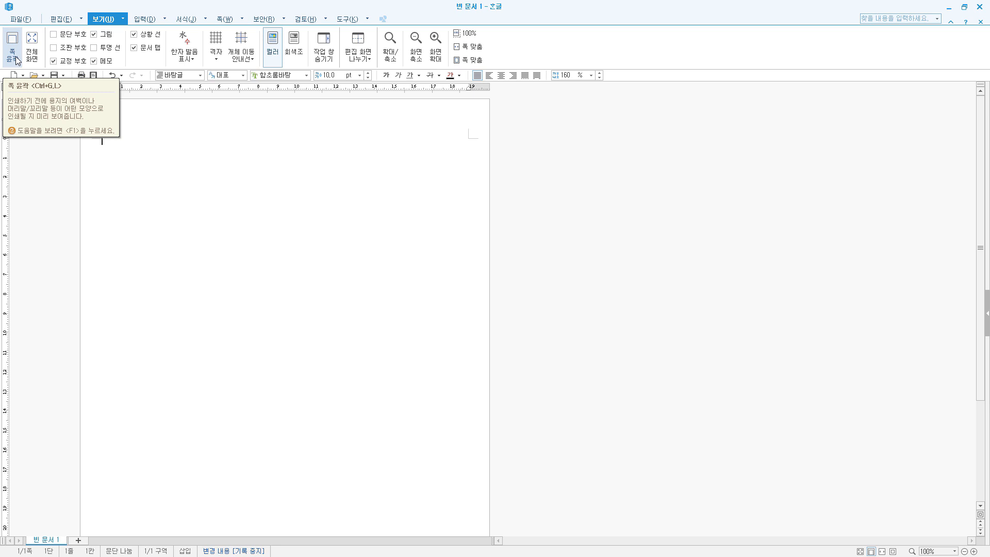
pyautogui.click(15, 58)
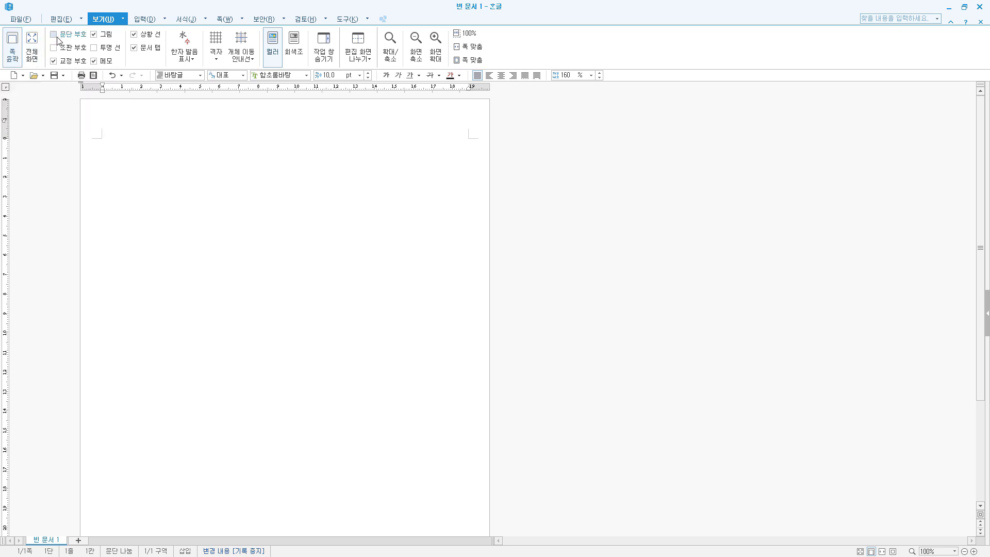
pyautogui.click(53, 35)
pyautogui.click(468, 46)
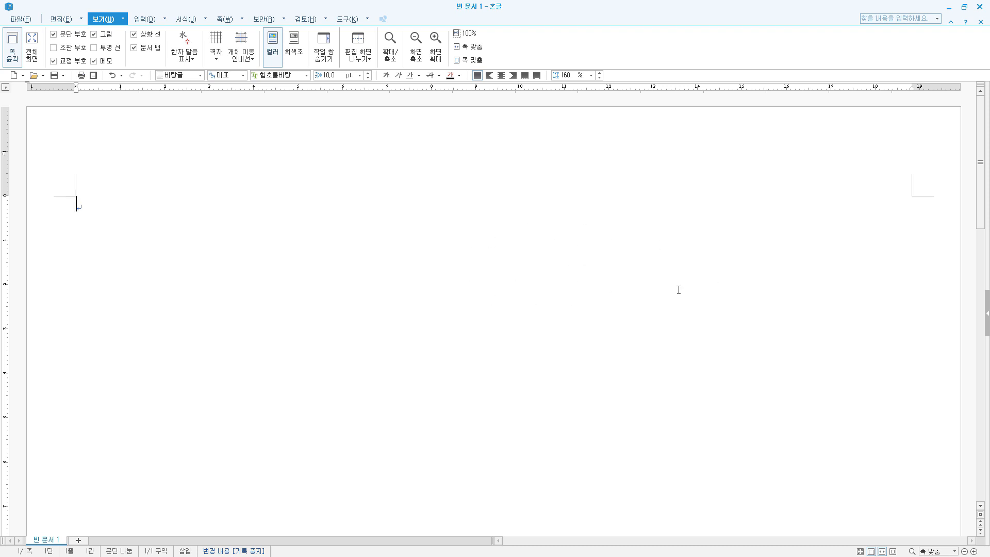
pyautogui.click(954, 551)
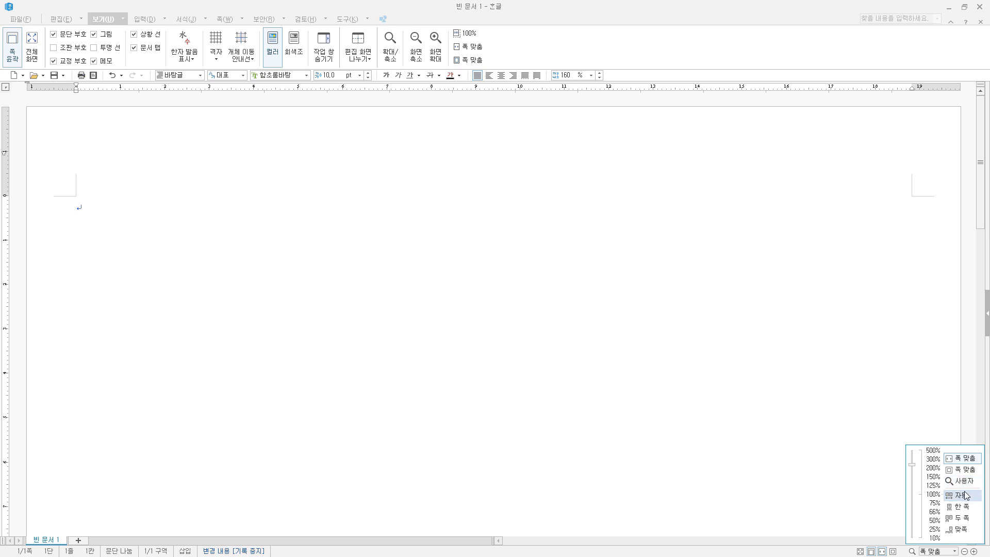
pyautogui.click(681, 41)
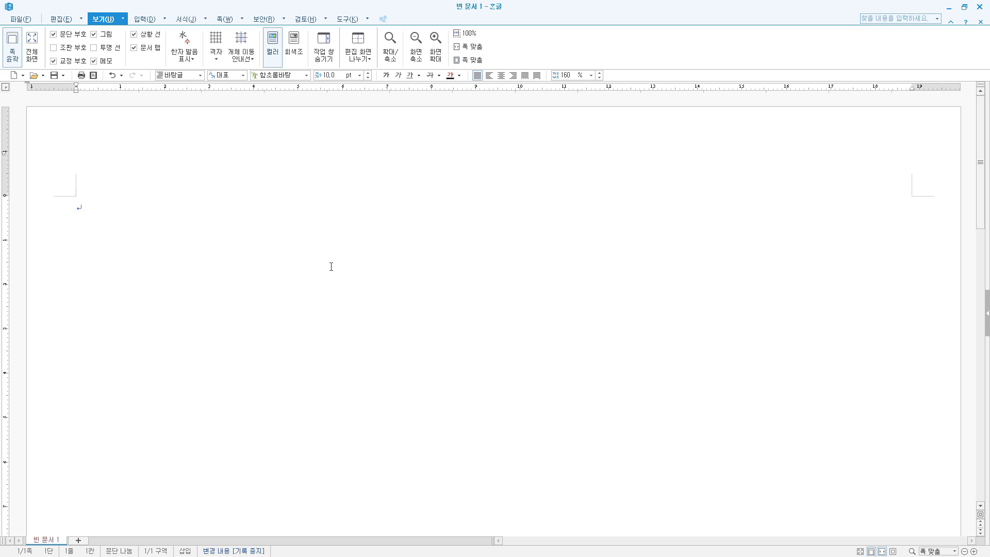
# Enter "1." and "2." on page one with a blank line between them and insert a section break after them
pyautogui.write('1.')
pyautogui.press('Return')
pyautogui.press('Return')
pyautogui.write('2.')
pyautogui.press('Return')
pyautogui.hotkey('alt', 'shift', 'Return')
pyautogui.scroll(-4, 186, 415)
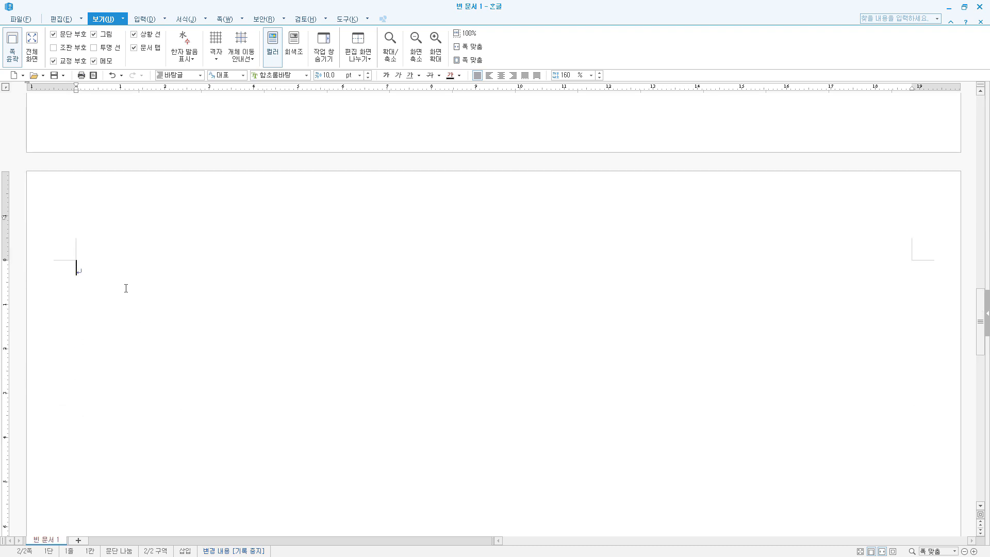
# Enter "3." and "4." on separate lines of page two and insert a section break after them
pyautogui.write('3.')
pyautogui.press('Return')
pyautogui.write('4.')
pyautogui.press('Return')
pyautogui.hotkey('alt', 'shift', 'Return')
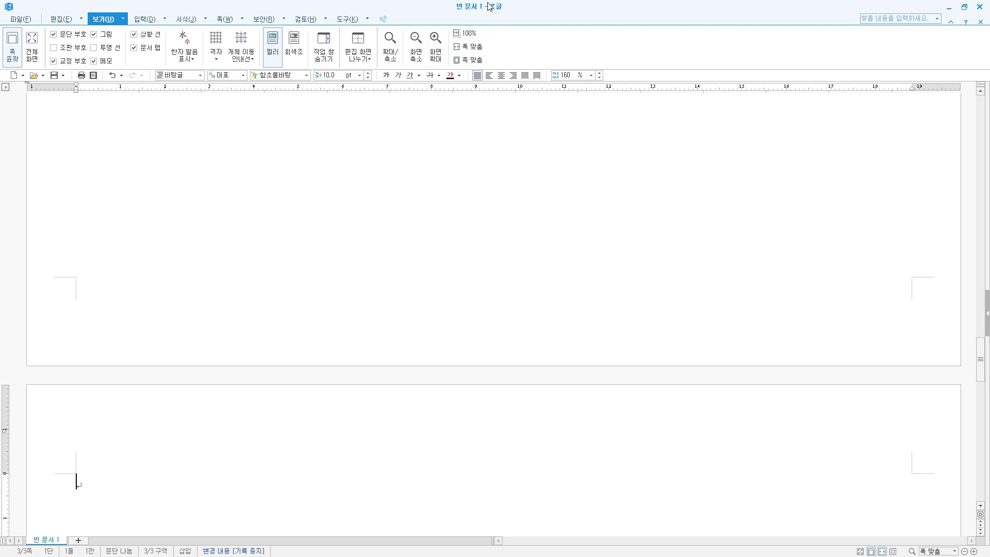
# Start saving the document and choose the ITQ folder inside 문서 as its location
pyautogui.click(21, 19)
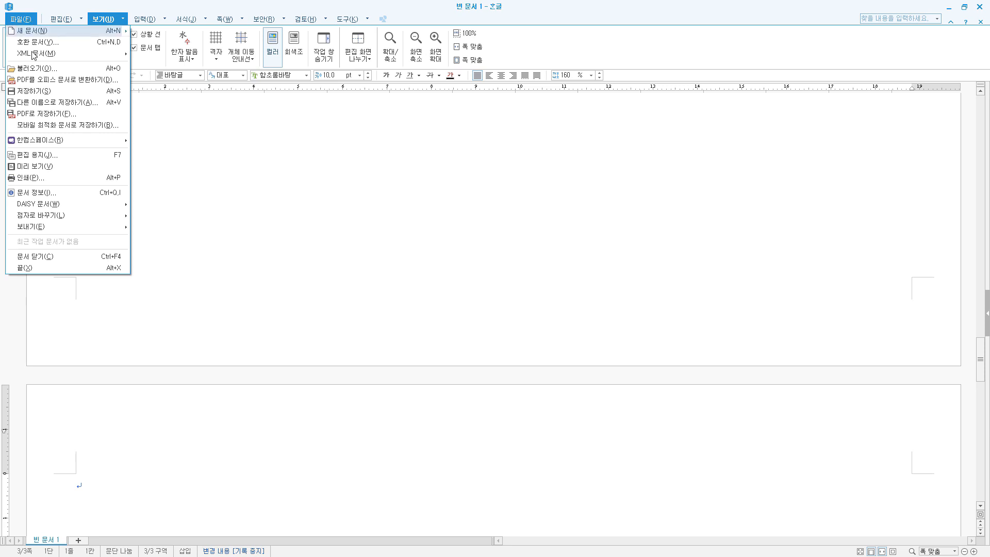
pyautogui.click(169, 2)
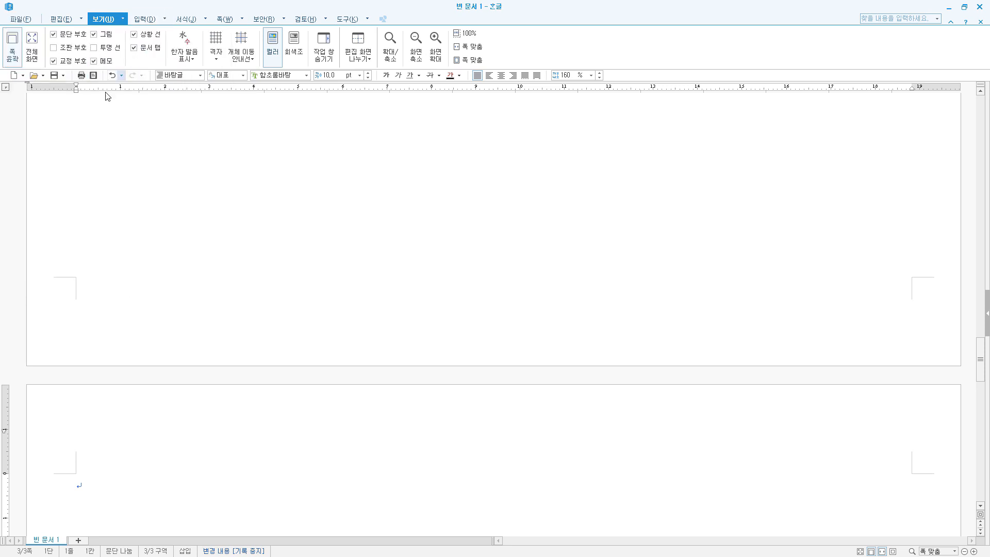
pyautogui.click(54, 76)
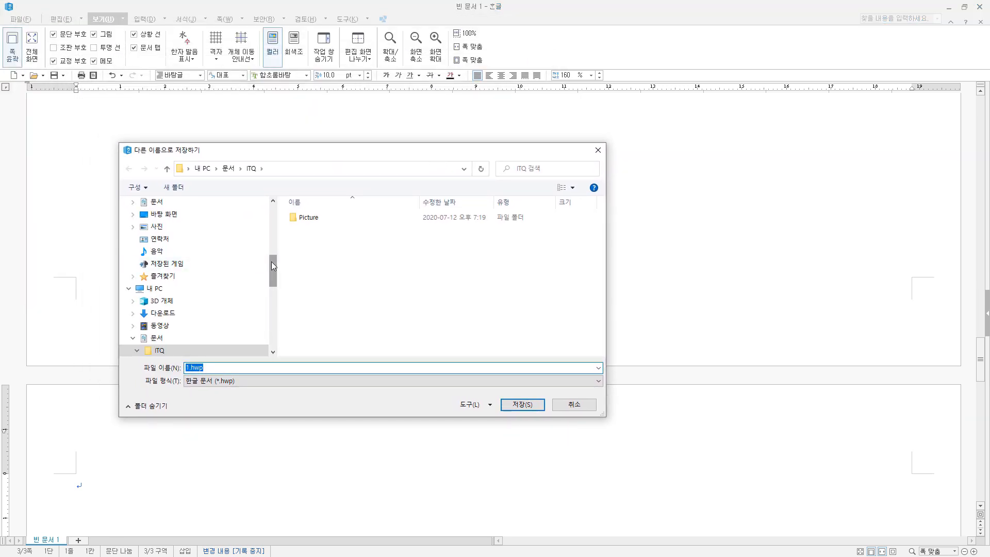
pyautogui.scroll(2, 271, 262)
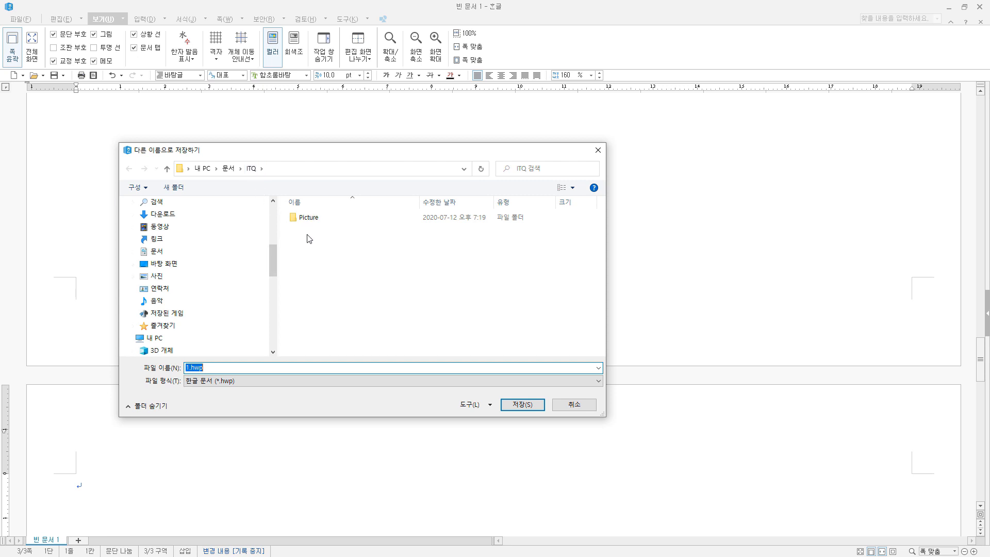
pyautogui.moveTo(274, 263); pyautogui.dragTo(271, 221)
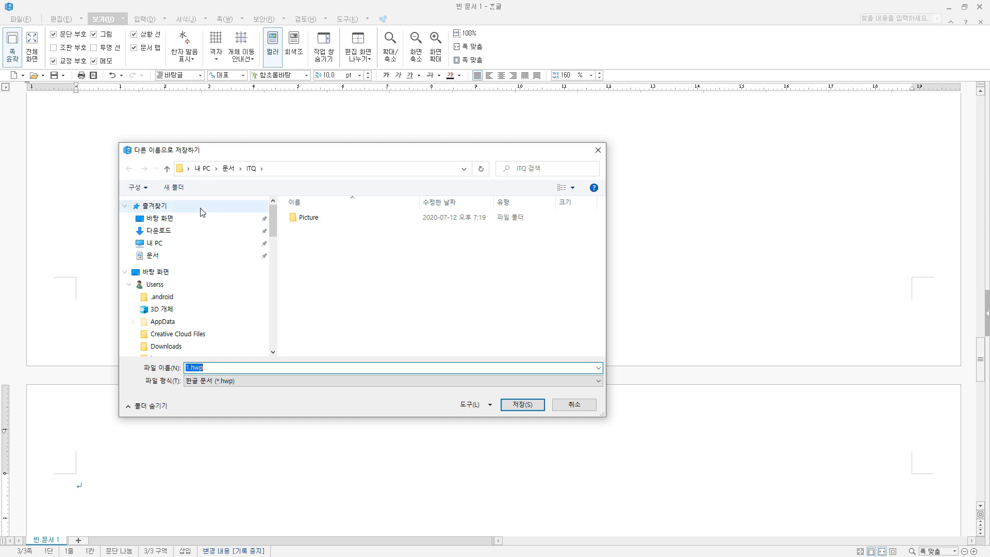
pyautogui.click(153, 256)
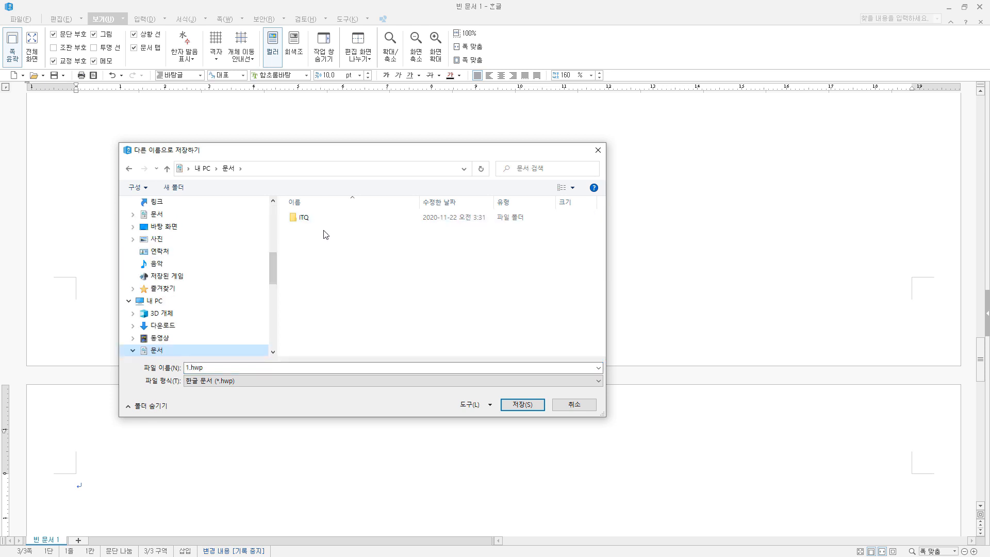
pyautogui.rightClick(322, 230)
pyautogui.click(313, 261)
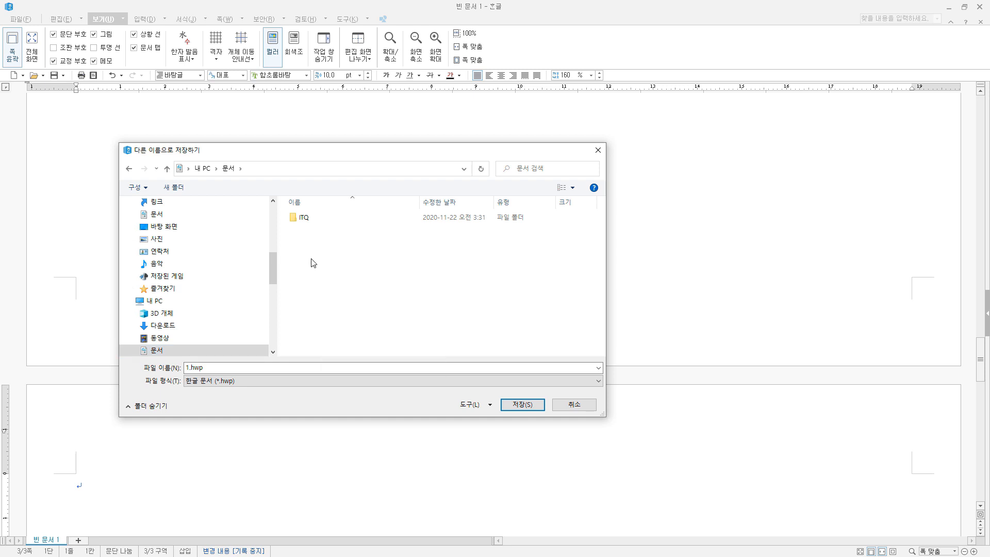
pyautogui.doubleClick(308, 221)
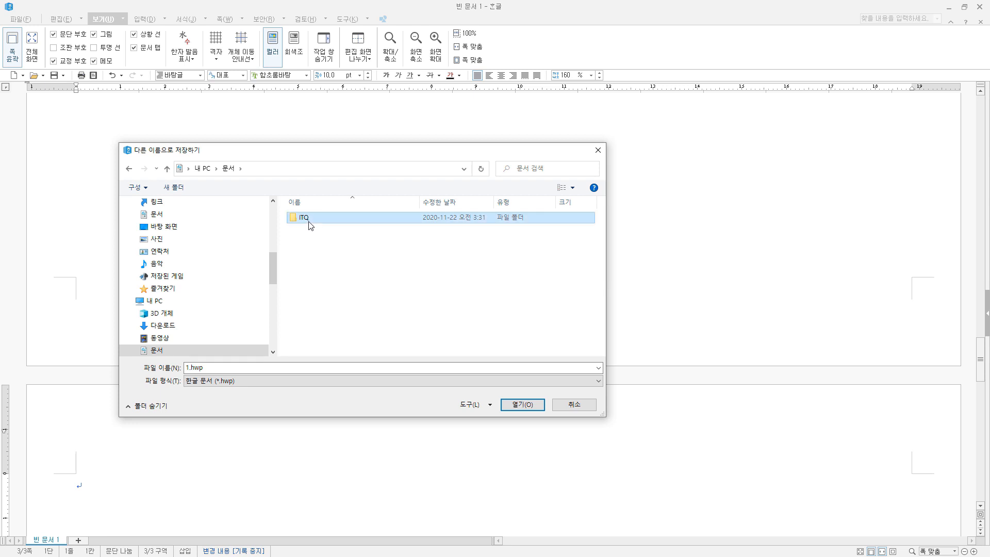
# Name the file with the examinee number and full name joined by a hyphen, and save it as a 한글 document
pyautogui.click(227, 370)
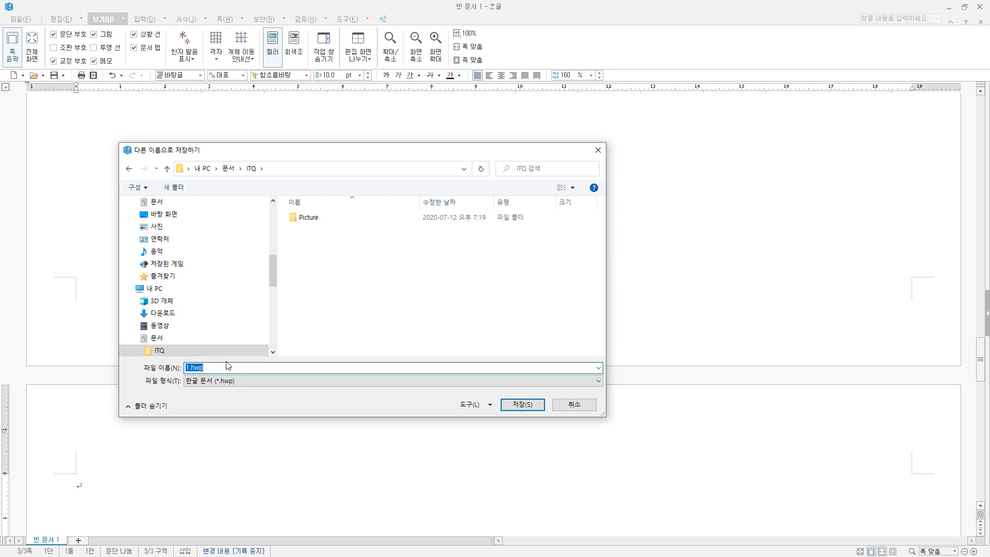
pyautogui.write('12345678-홍길동')
pyautogui.moveTo(215, 368); pyautogui.dragTo(175, 369)
pyautogui.click(208, 368)
pyautogui.click(242, 370)
pyautogui.click(534, 408)
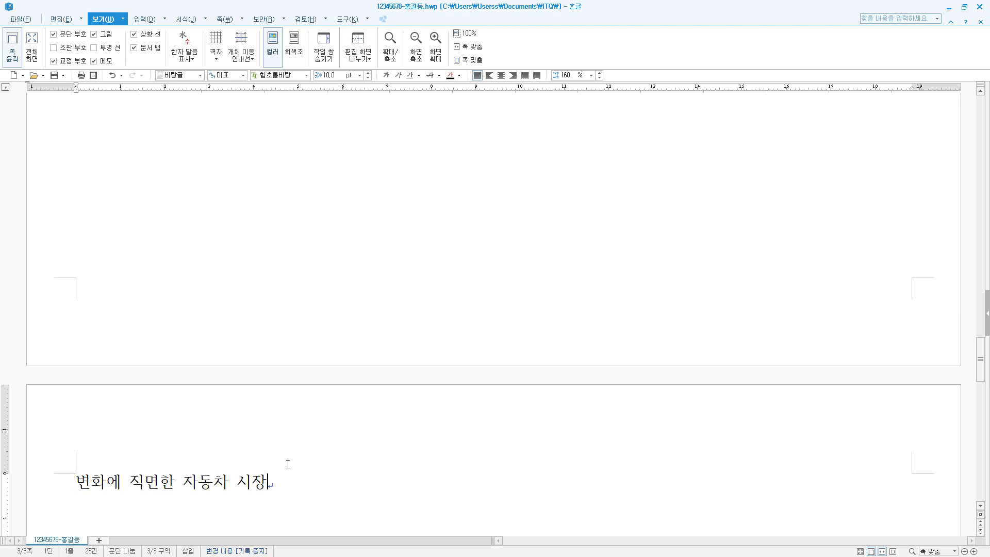
pyautogui.scroll(-3, 304, 456)
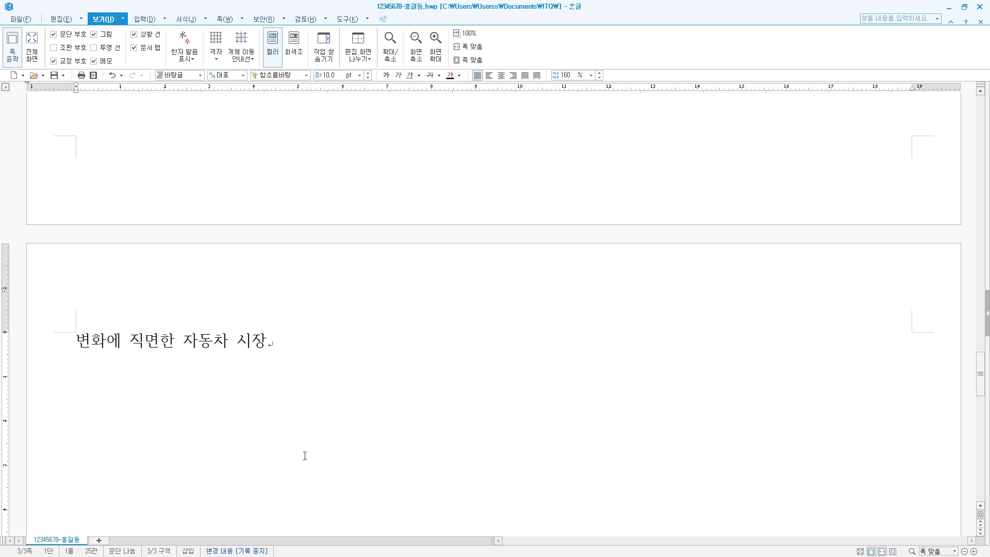
# Add two blank lines below the title "변화에 직면한 자동차 시장" on page three
pyautogui.press('Return')
pyautogui.press('Return')
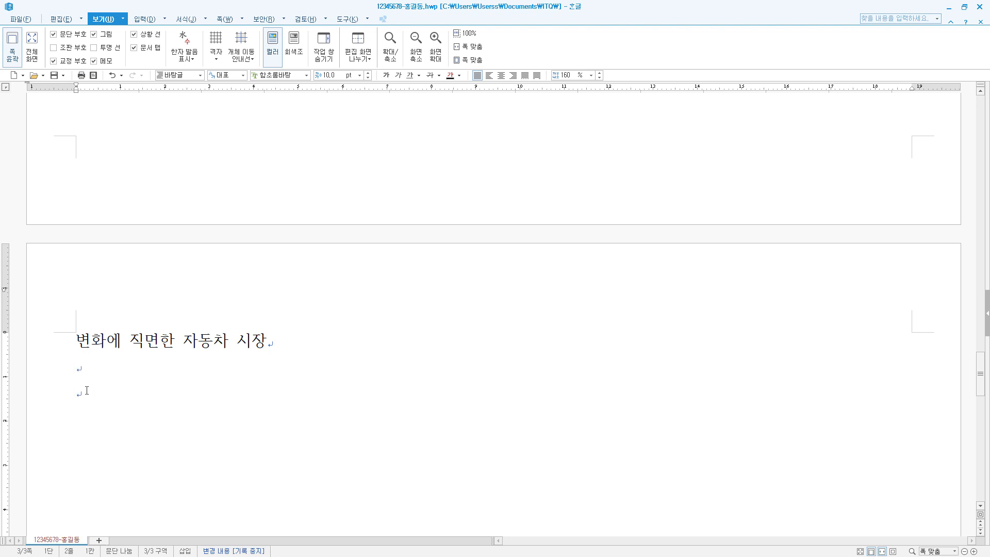
pyautogui.click(94, 394)
# Insert a bookmark (책갈피) named 자동차 in front of the first character of the page-three title
pyautogui.click(79, 340)
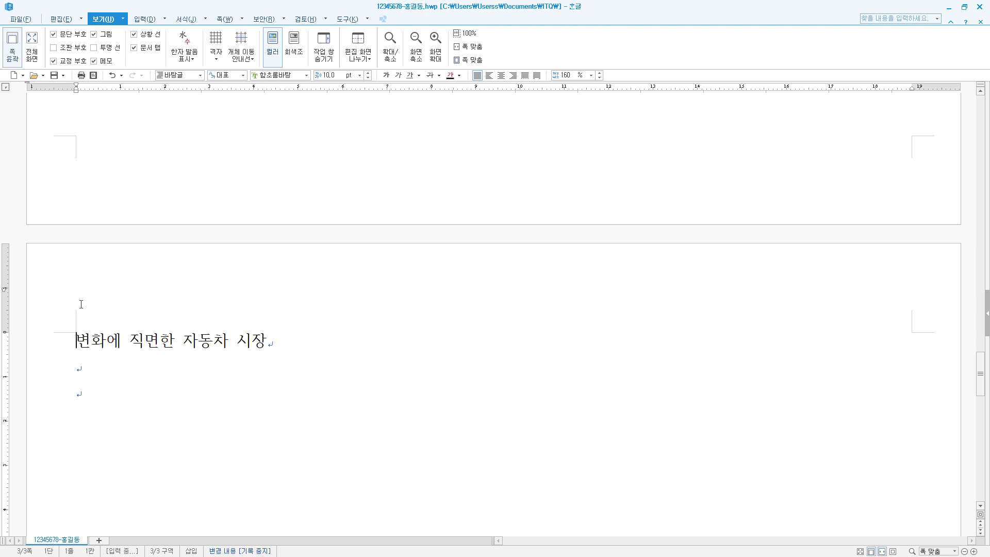
pyautogui.click(148, 20)
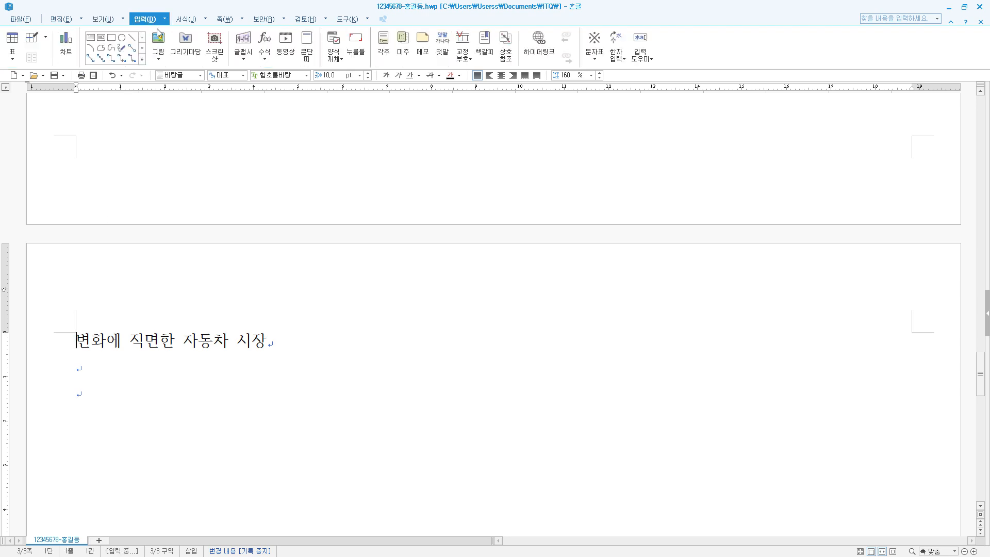
pyautogui.click(485, 52)
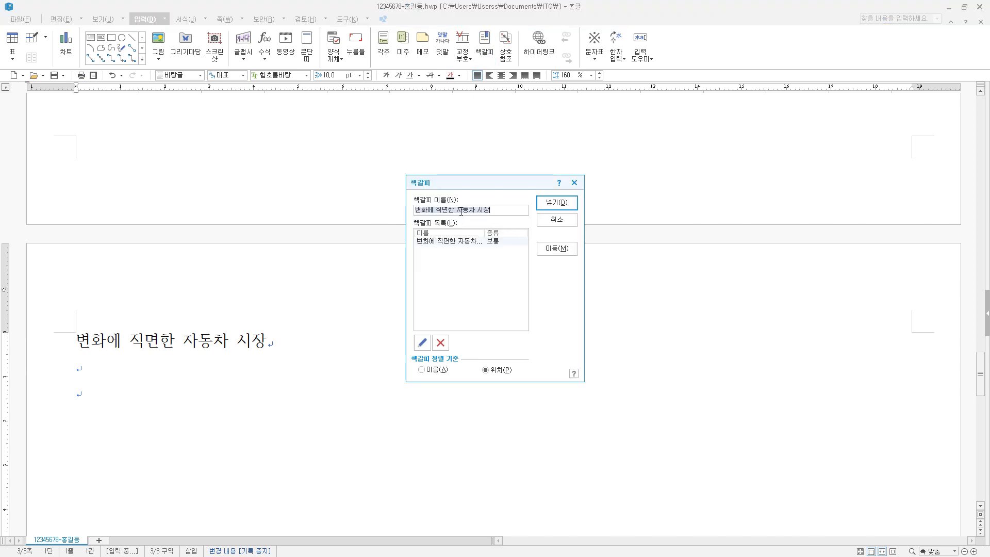
pyautogui.write('자동차')
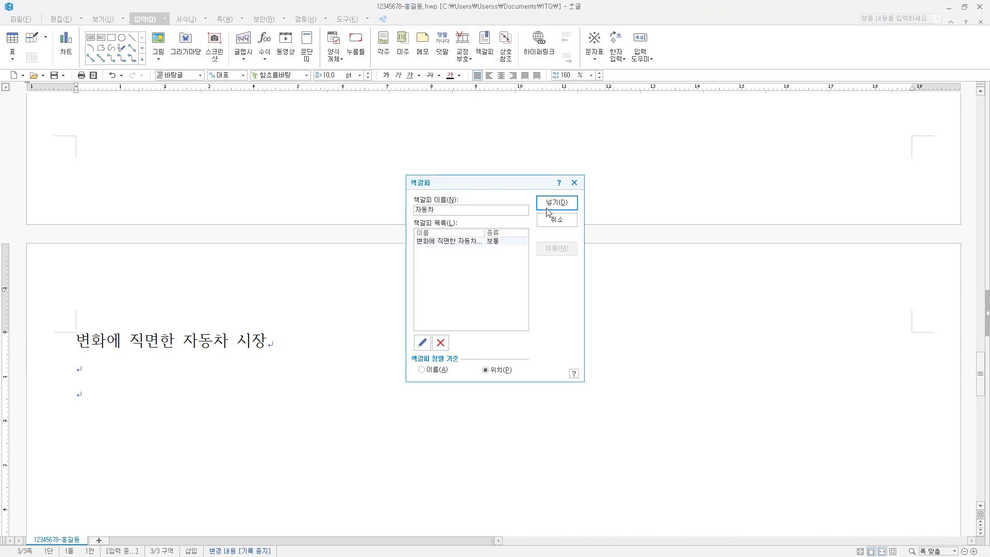
pyautogui.click(565, 203)
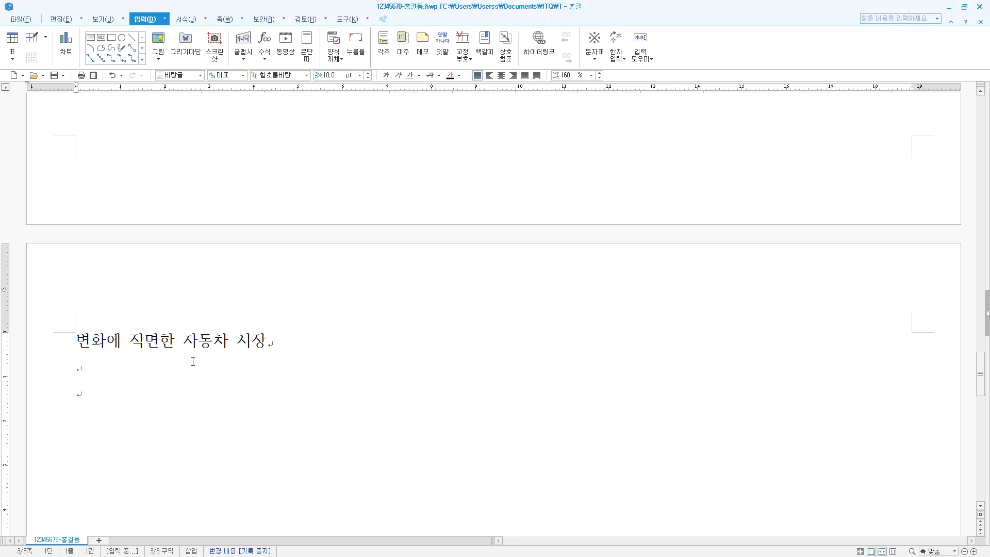
# Check the bookmark and its name before the title by temporarily displaying the control codes (조판 부호)
pyautogui.click(103, 19)
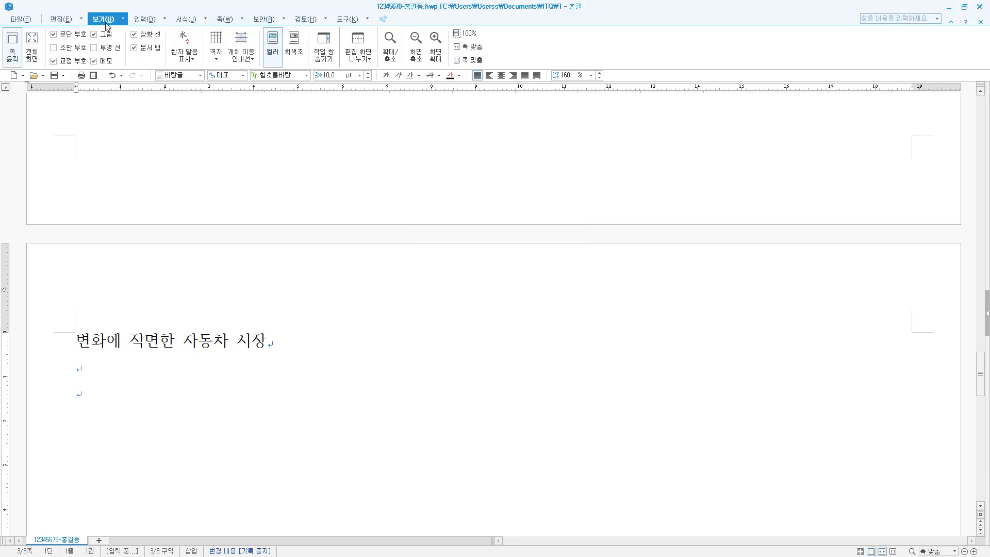
pyautogui.click(67, 48)
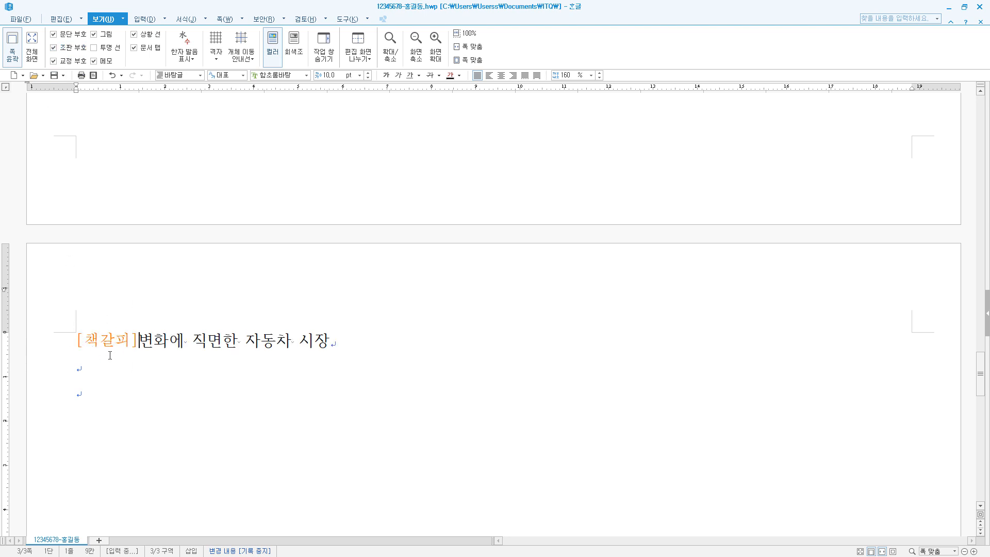
pyautogui.doubleClick(86, 339)
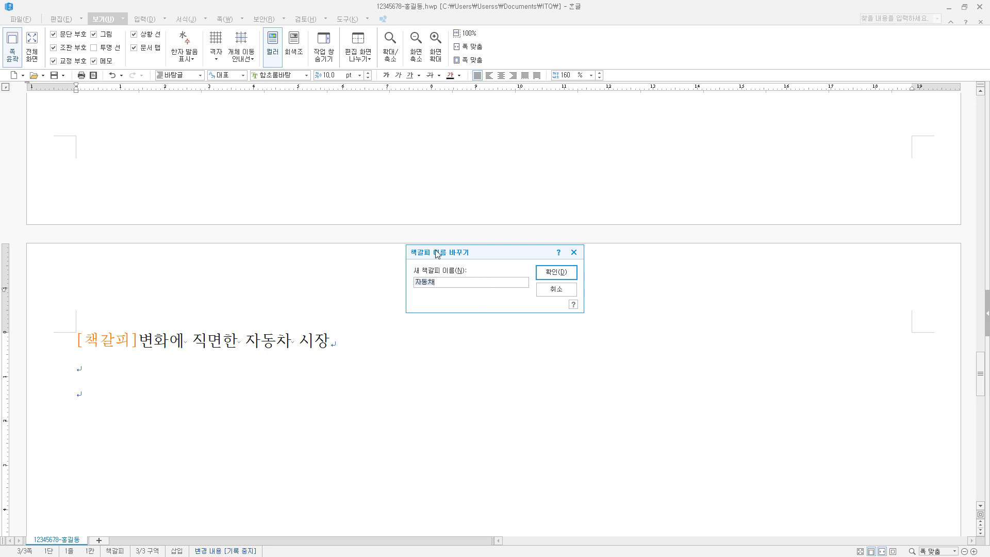
pyautogui.click(570, 270)
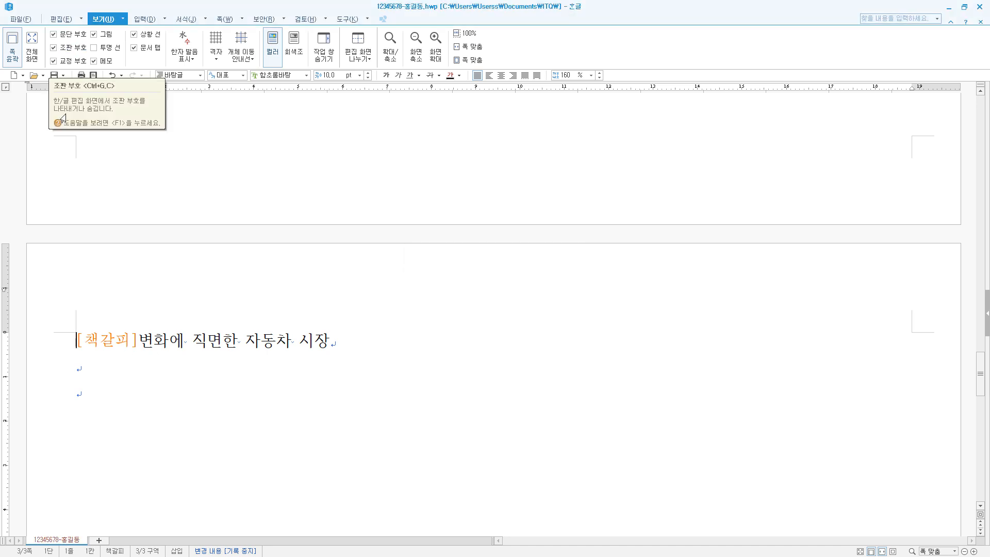
pyautogui.keyDown('shift'); pyautogui.click(137, 340); pyautogui.keyUp('shift')
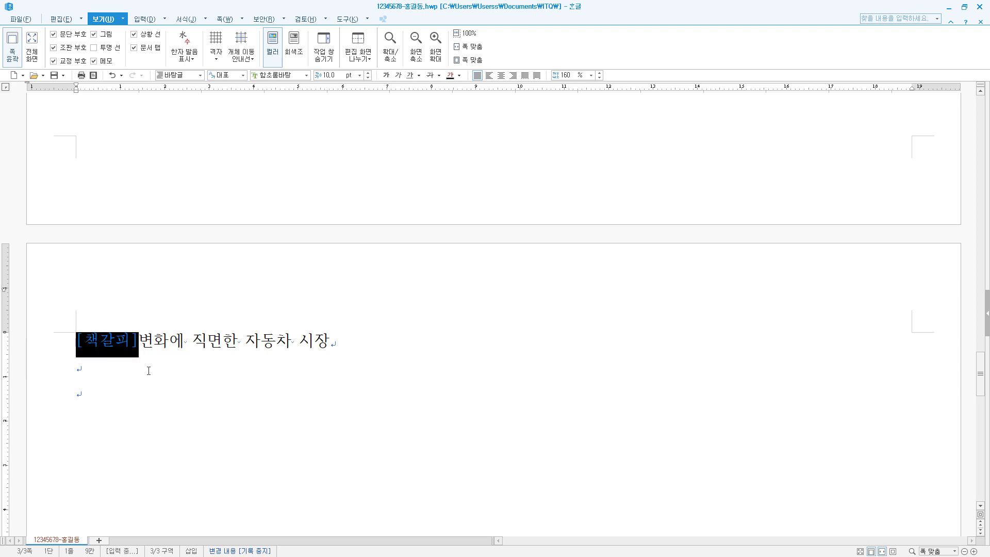
pyautogui.click(138, 342)
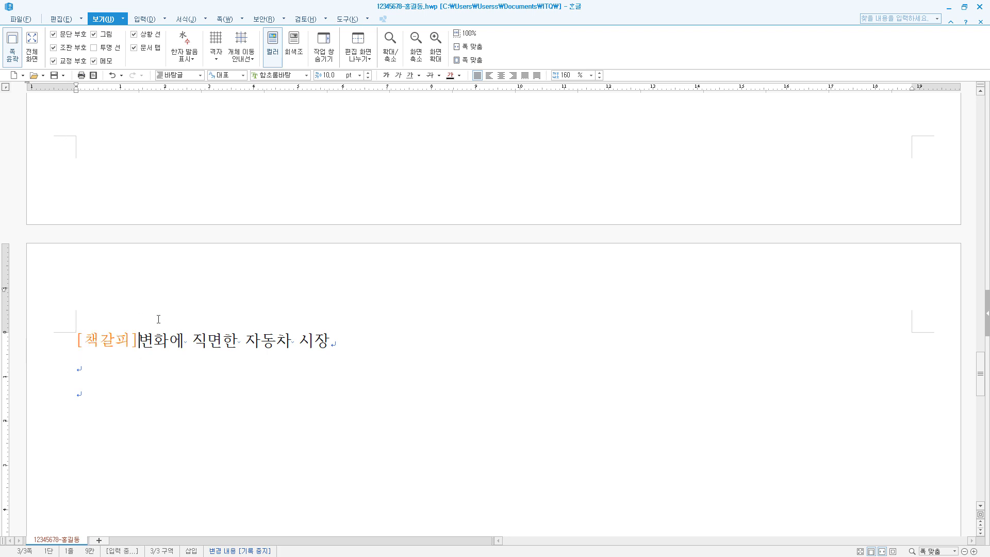
pyautogui.click(67, 51)
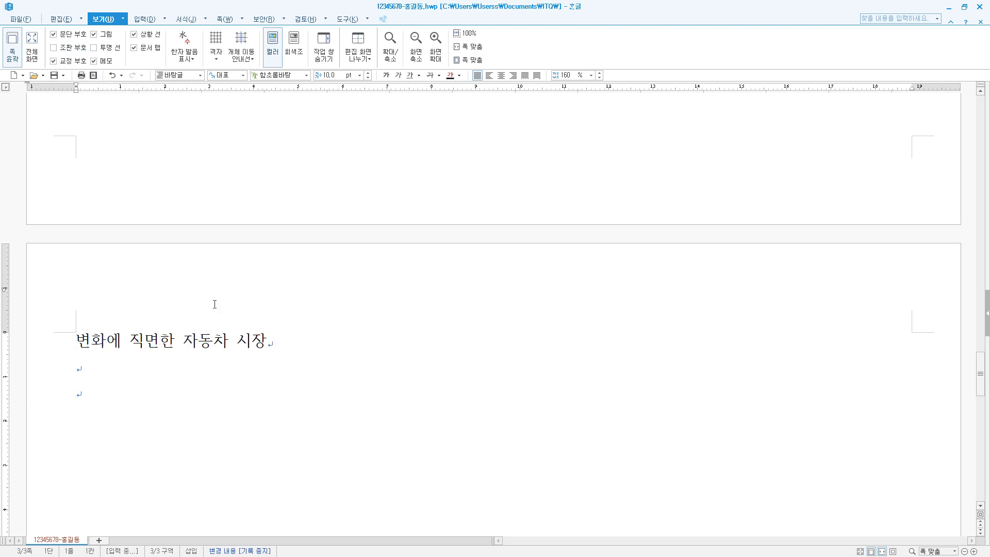
# Enter the English paragraph "An electric vehicle uses one or more electric motors ... by electricity from off-vehicle sources." directly below "1." on page one
pyautogui.scroll(10, 267, 355)
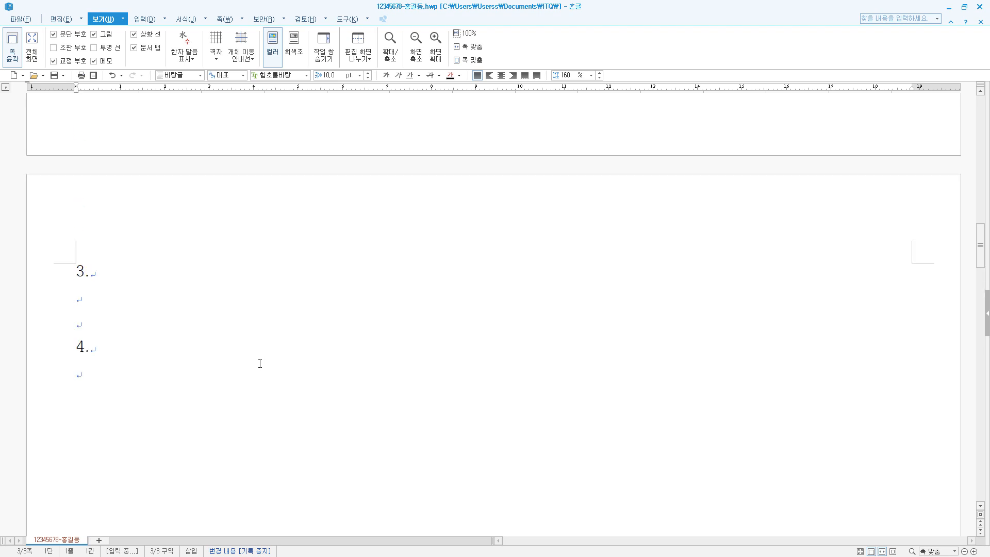
pyautogui.scroll(10, 260, 363)
pyautogui.click(121, 210)
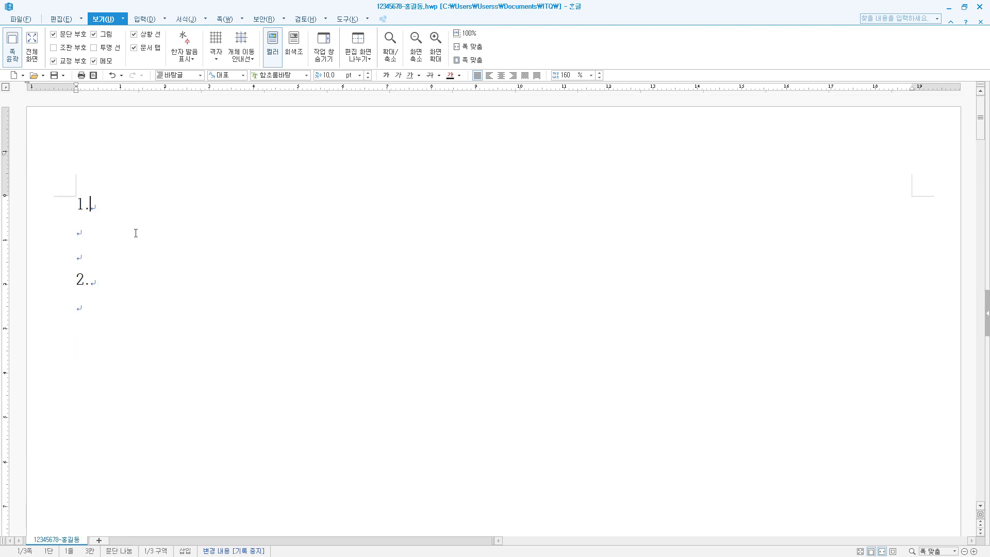
pyautogui.click(87, 233)
pyautogui.write('An electric vehicle uses one or more electric motors or traction motors for propulsion and may be powered through a collector system by electricity from off-vehicle sources.')
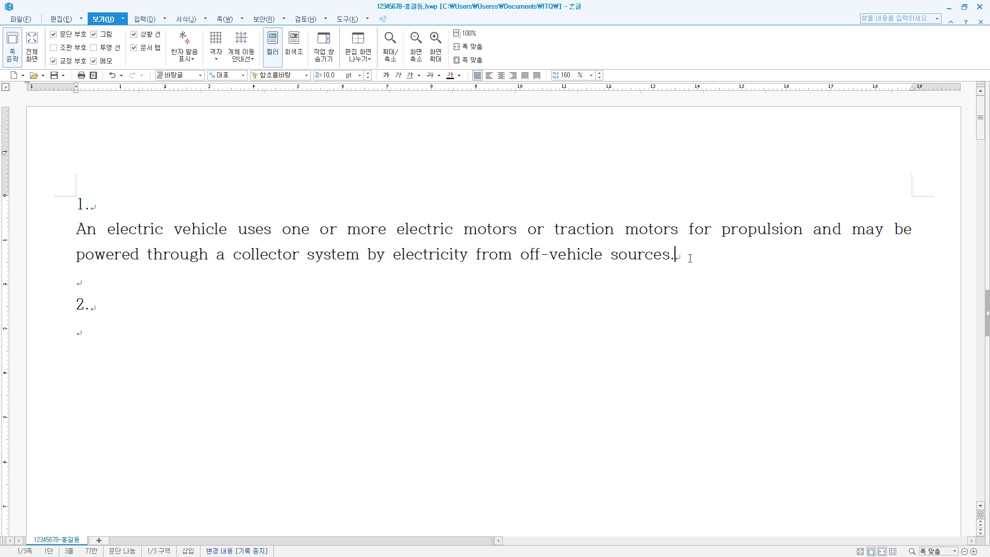
# Add the Korean paragraph "전지 성능의 향상이 전기 차 주행거리 ... 최대한 전지를 많이 탑재한다." as a new paragraph directly below the English one
pyautogui.press('Return')
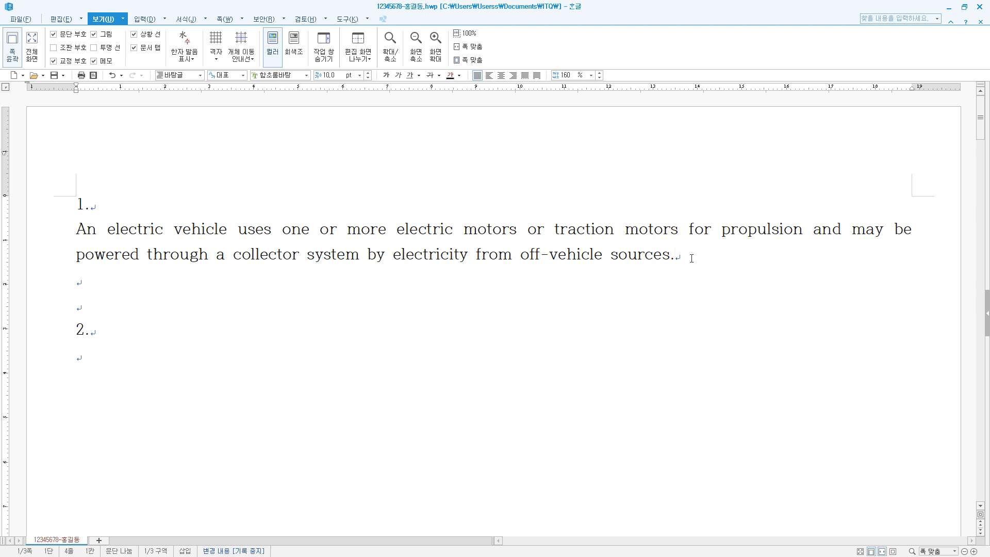
pyautogui.write('전지 성능의 향상이 전기 차 주행거리 수직 상승의 견인차 역할을 한다. 자동차 기업은 전기 차 내부 공간이 허용하고 차체 설계 하중이 허락하는 한 최대한 전지를 많이 탑재한다.')
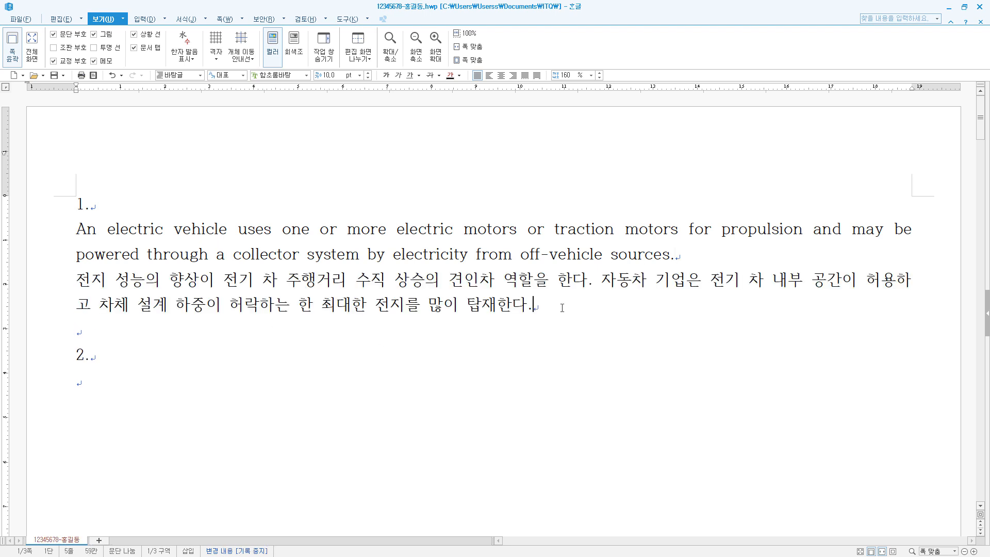
pyautogui.press('Return')
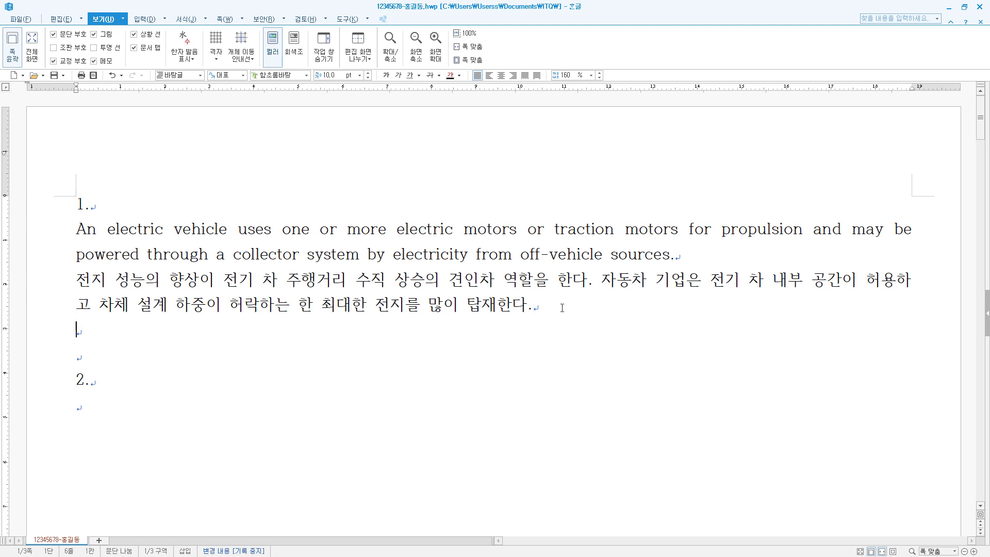
pyautogui.press('BackSpace')
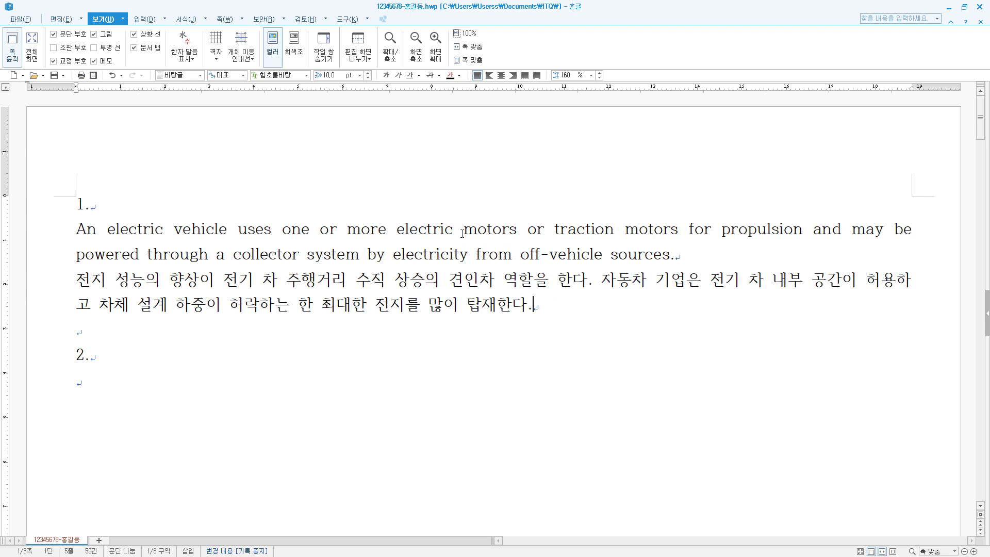
# Select the English and Korean paragraphs under "1." and start adding a paragraph style named electric
pyautogui.moveTo(518, 303); pyautogui.dragTo(76, 228)
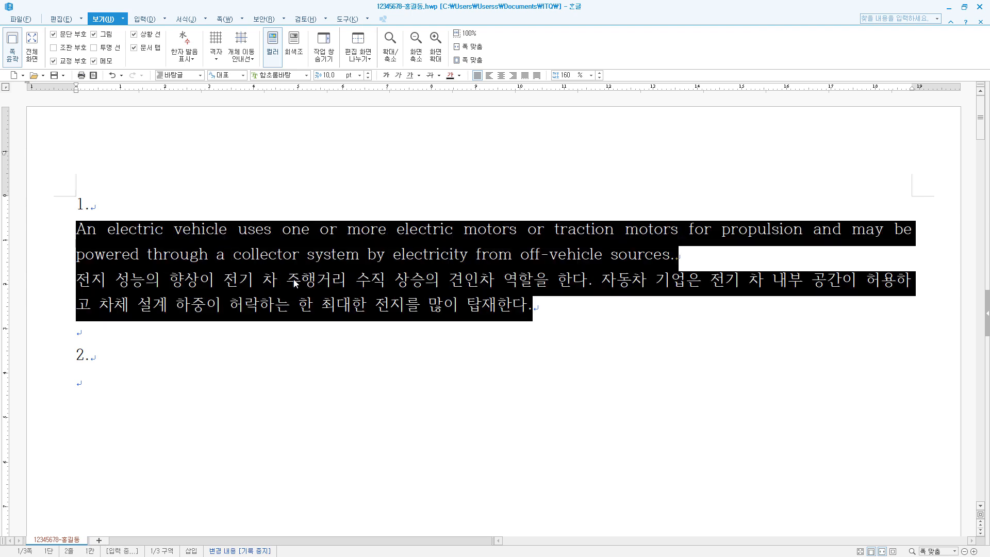
pyautogui.press('F6')
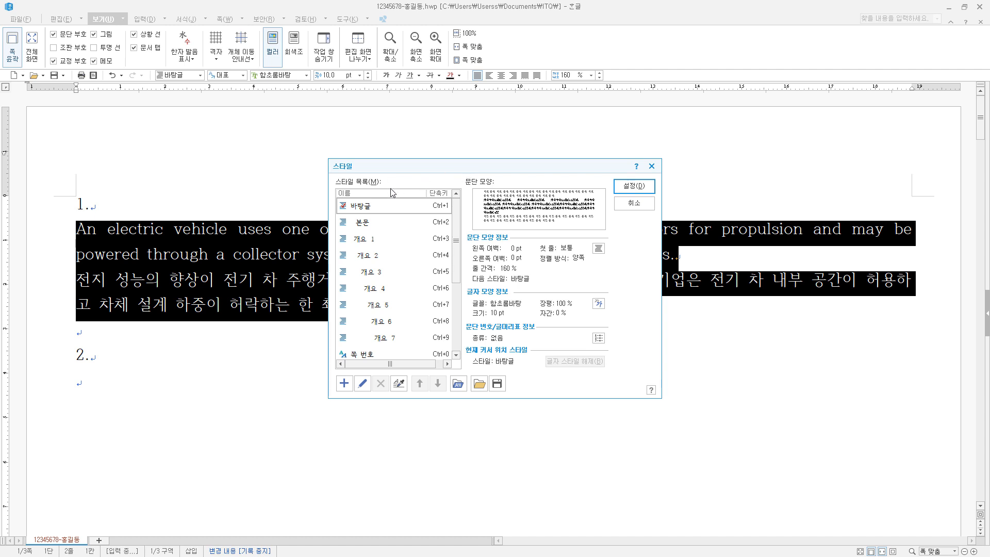
pyautogui.click(345, 383)
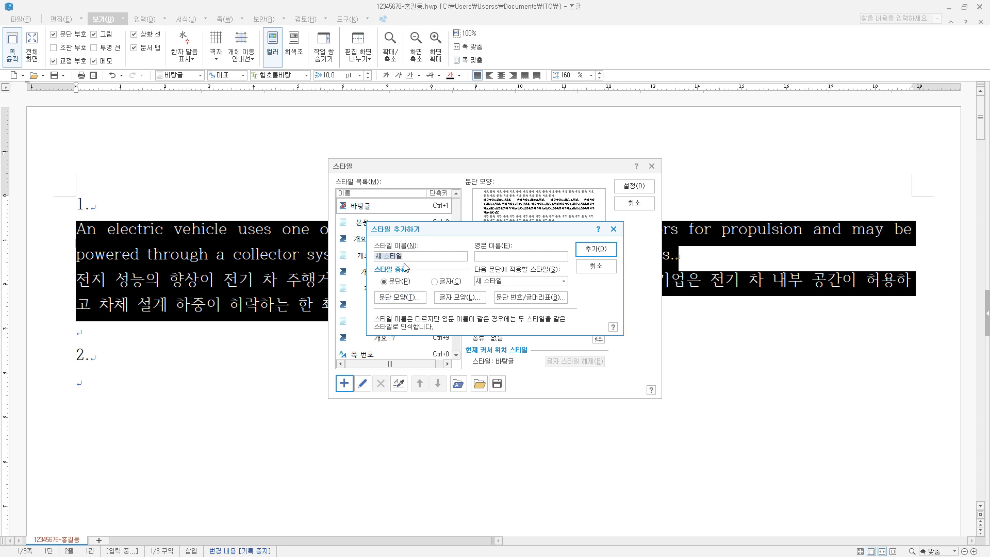
pyautogui.write('electric')
# Set the electric style's left margin to 15 pt and its spacing below the paragraph to 10 pt
pyautogui.click(407, 301)
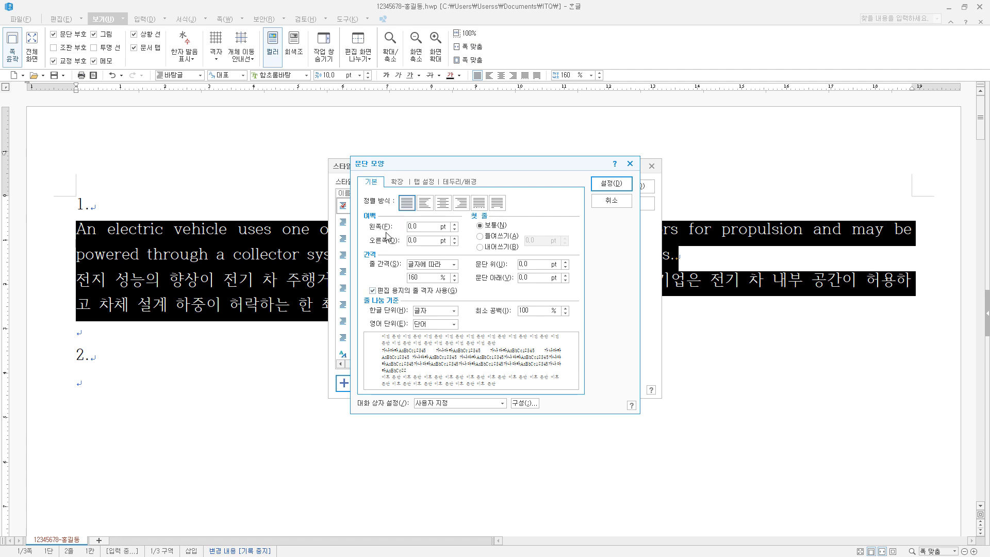
pyautogui.write('15')
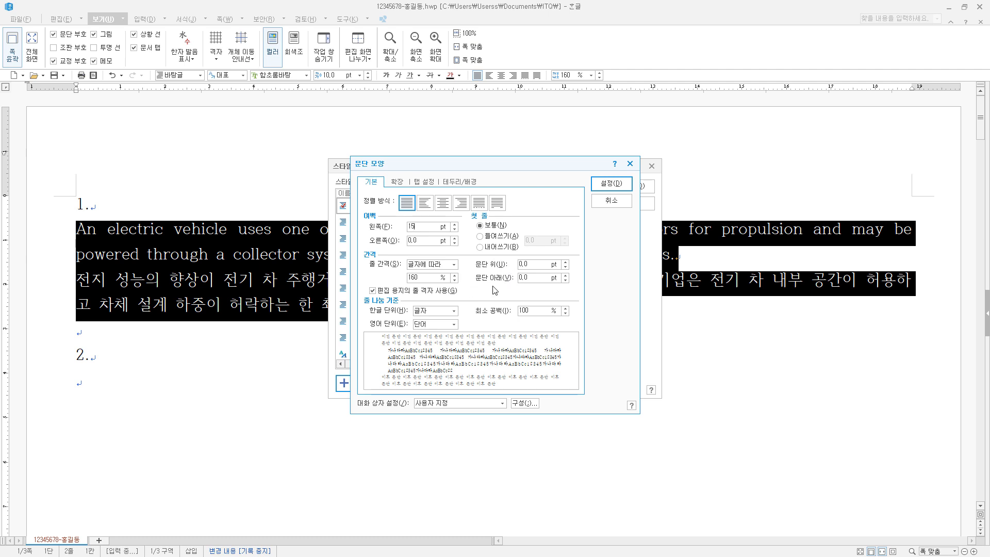
pyautogui.moveTo(539, 279); pyautogui.dragTo(498, 281)
pyautogui.write('10')
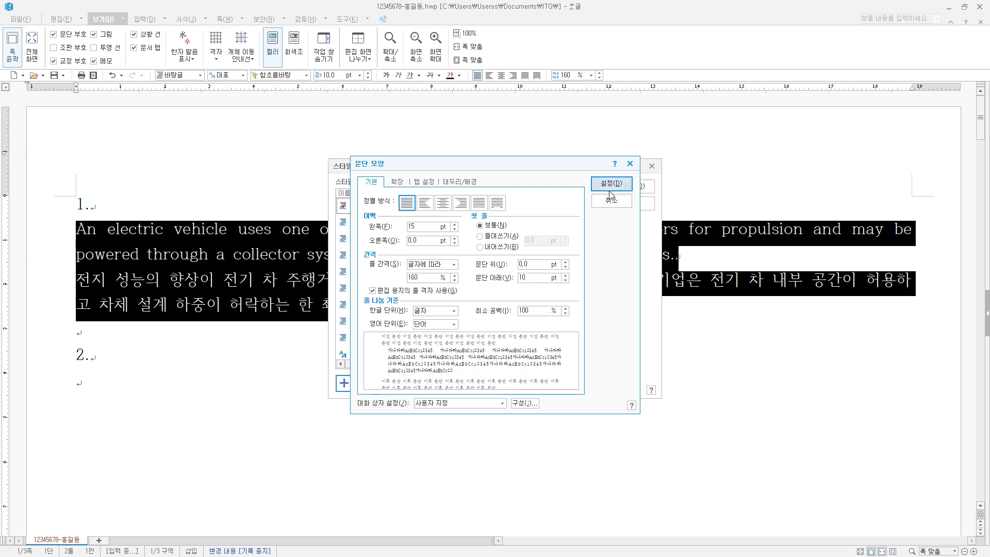
pyautogui.click(610, 185)
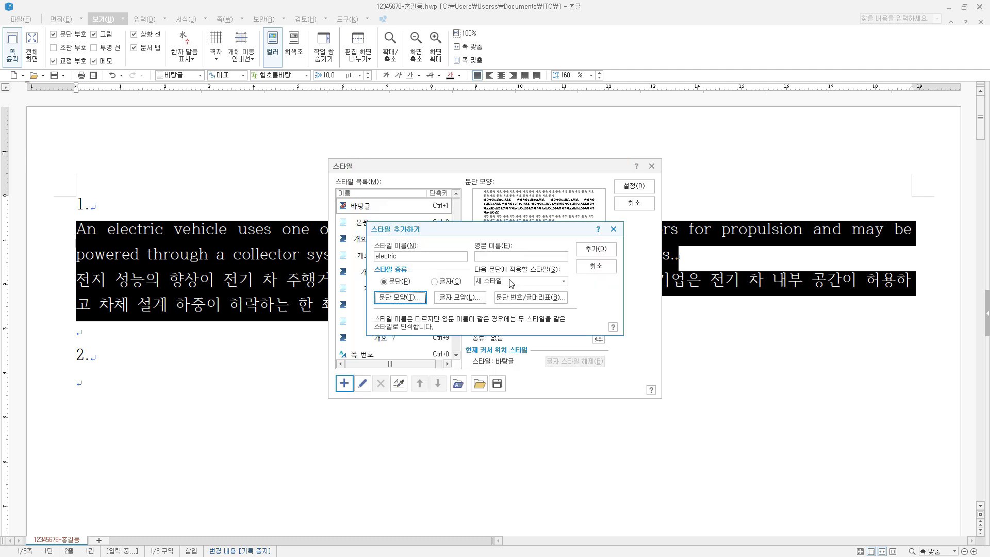
# In the electric style's character settings, set the character width (장평) to 95% and the letter spacing (자간) to 5%
pyautogui.click(471, 298)
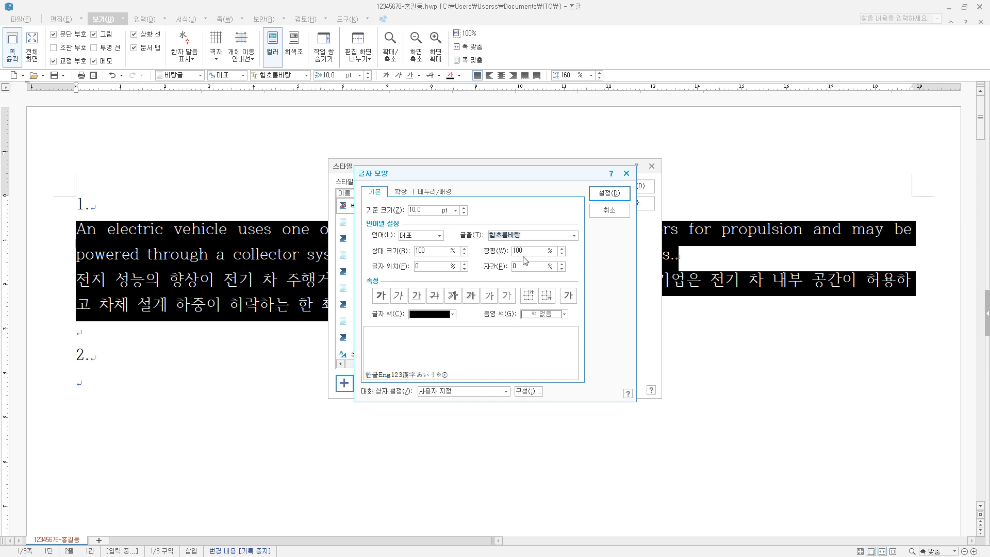
pyautogui.click(431, 210)
pyautogui.moveTo(522, 251); pyautogui.dragTo(488, 258)
pyautogui.write('95')
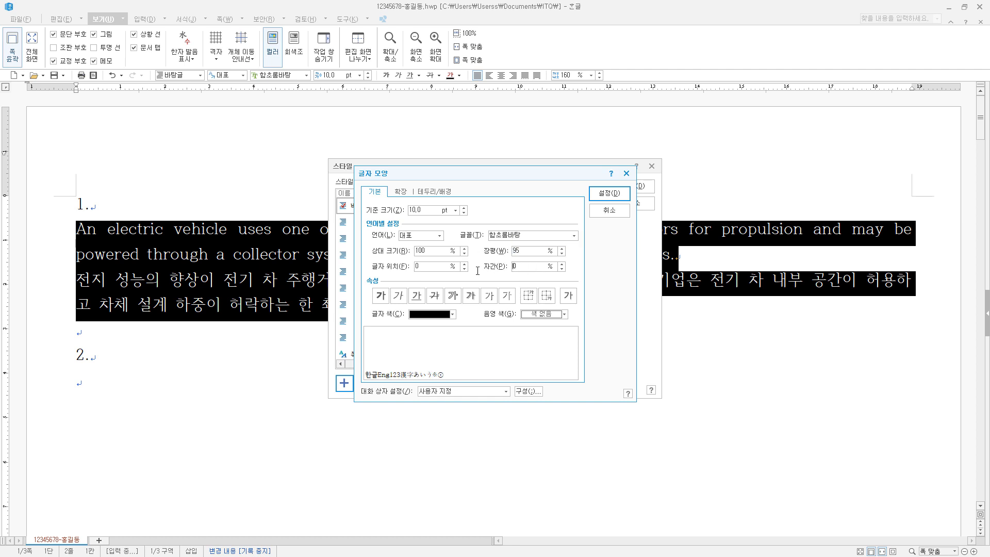
pyautogui.write('5')
# Set the electric style's font for 한글 text to 궁서
pyautogui.click(440, 236)
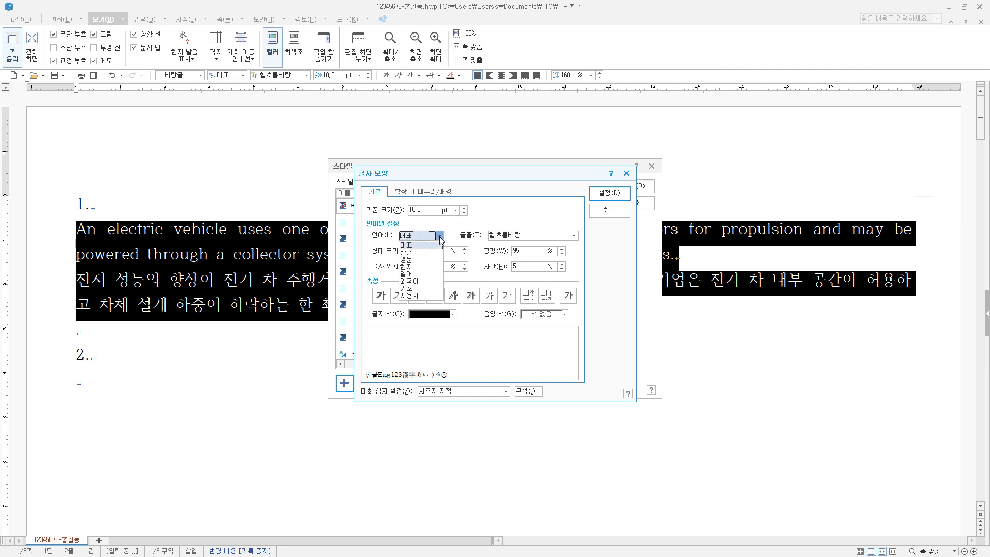
pyautogui.click(432, 253)
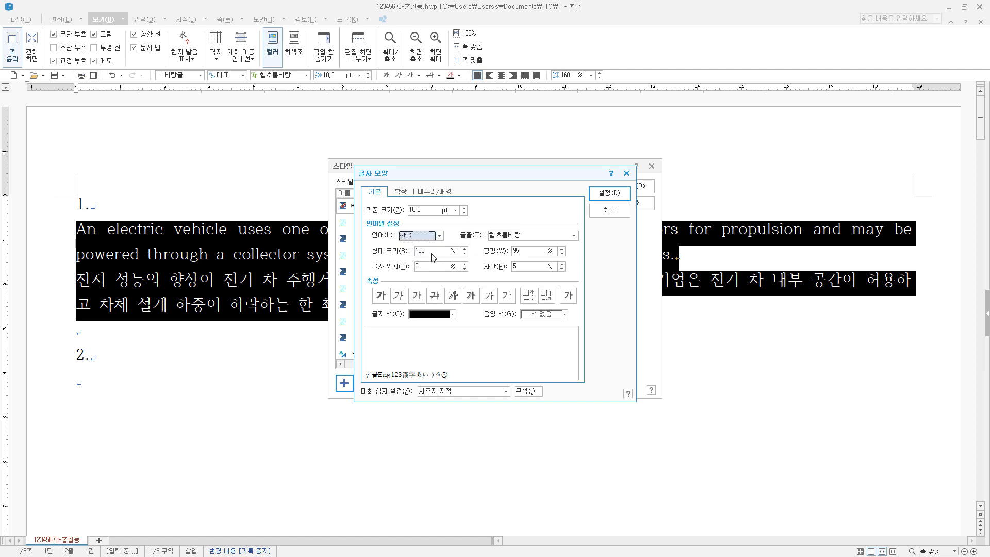
pyautogui.press('Tab')
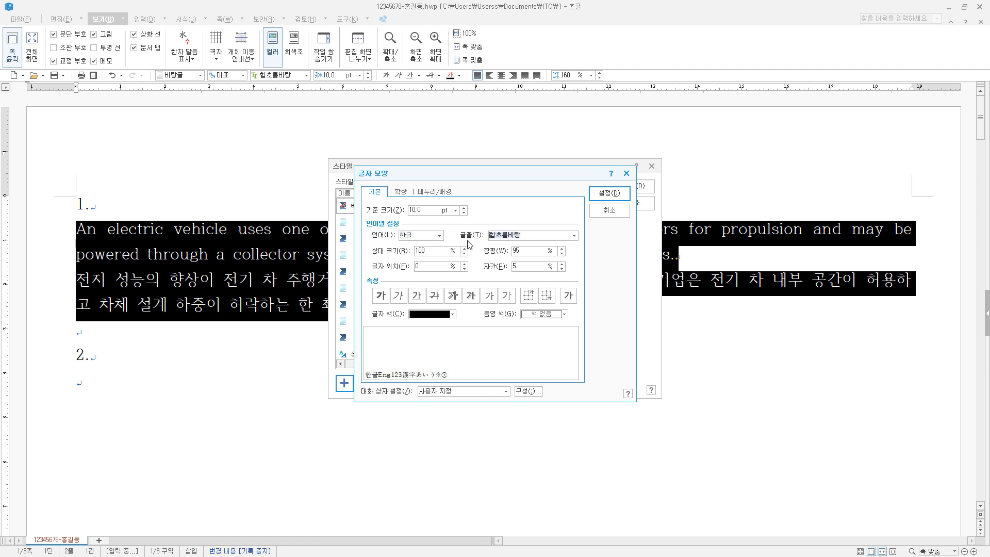
pyautogui.write('궁서')
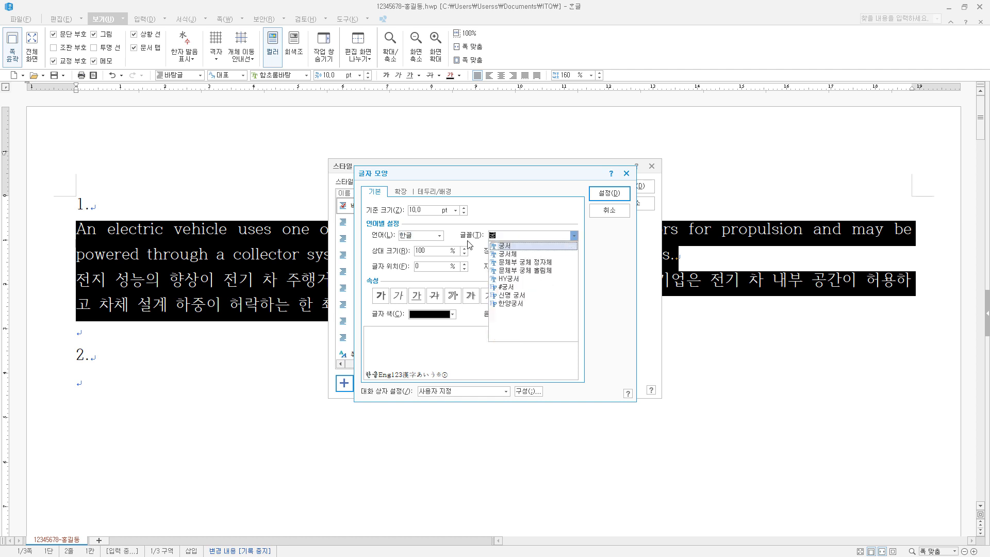
pyautogui.click(506, 247)
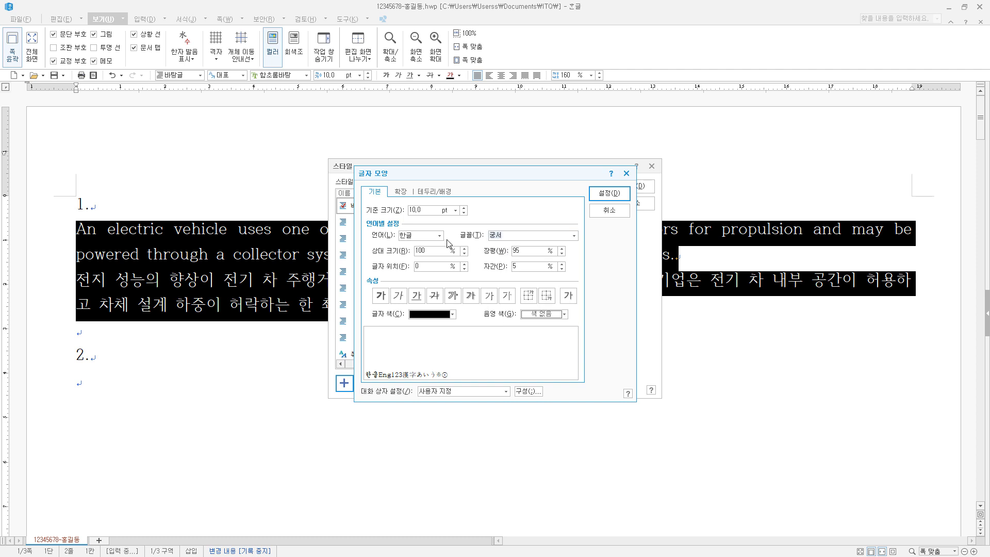
# In the electric style's character settings, set the font for 영문 text to 굴림 and accept the settings
pyautogui.click(440, 236)
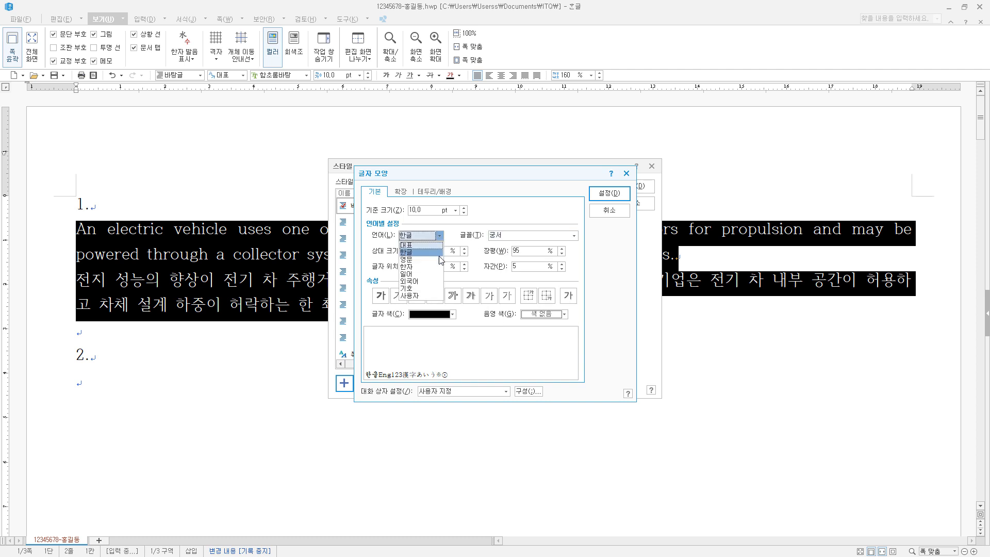
pyautogui.click(439, 259)
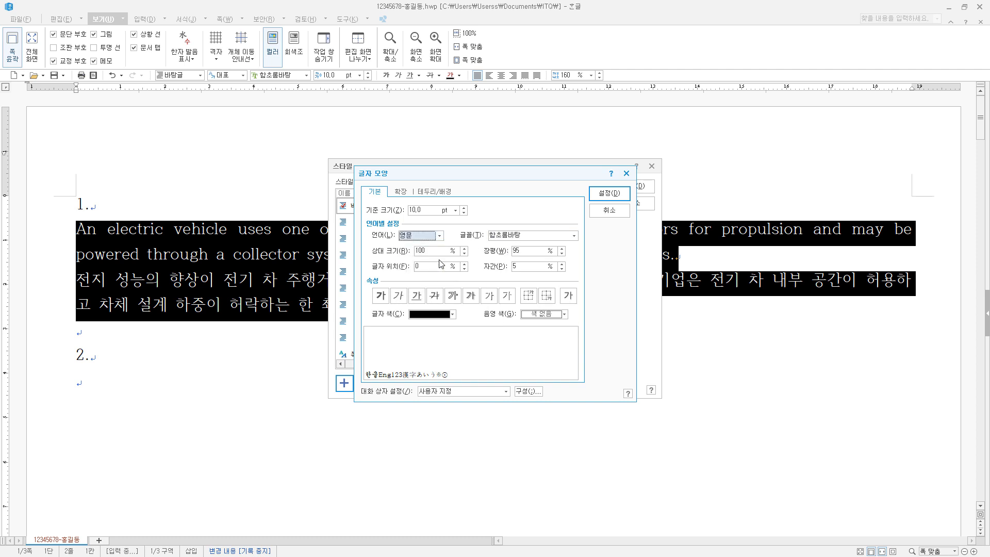
pyautogui.click(525, 234)
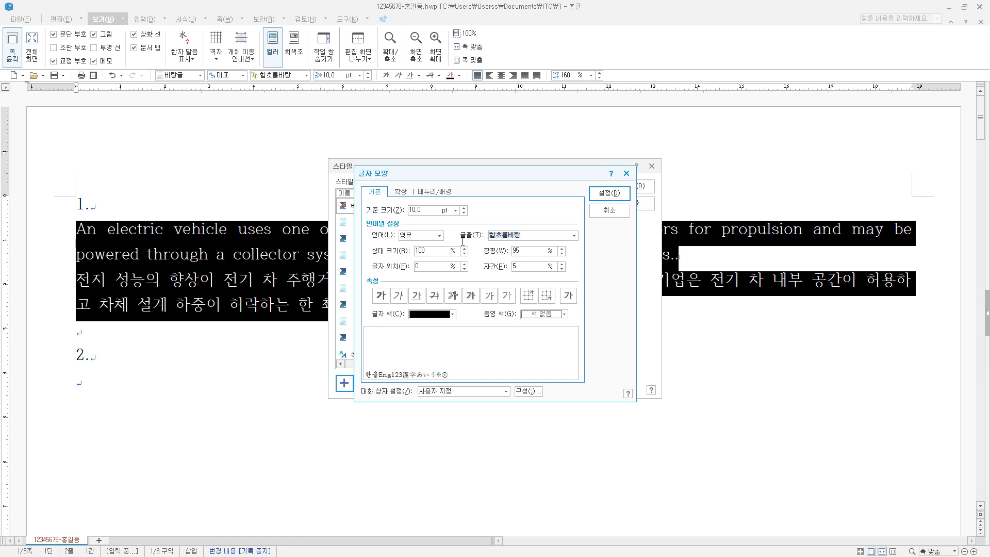
pyautogui.write('굴ㄹ')
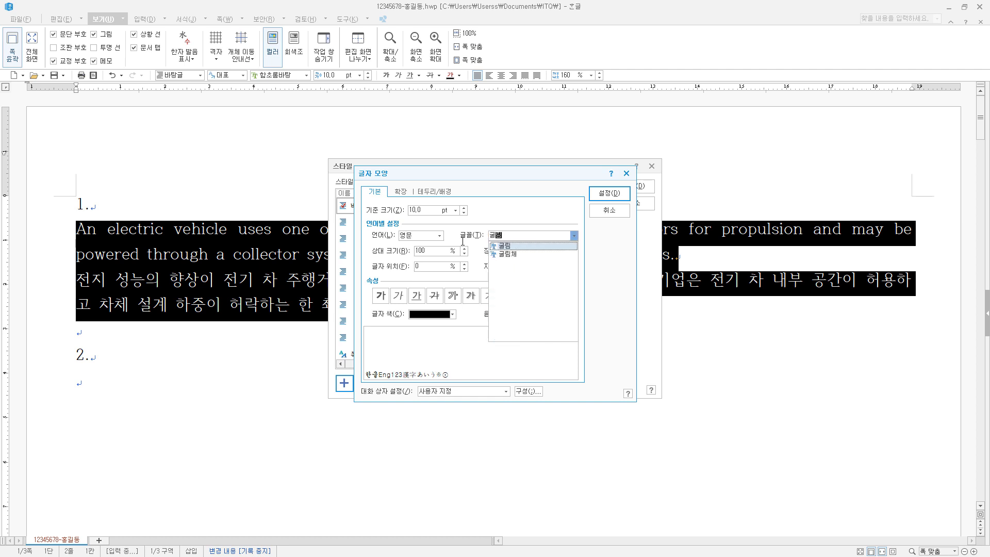
pyautogui.click(514, 247)
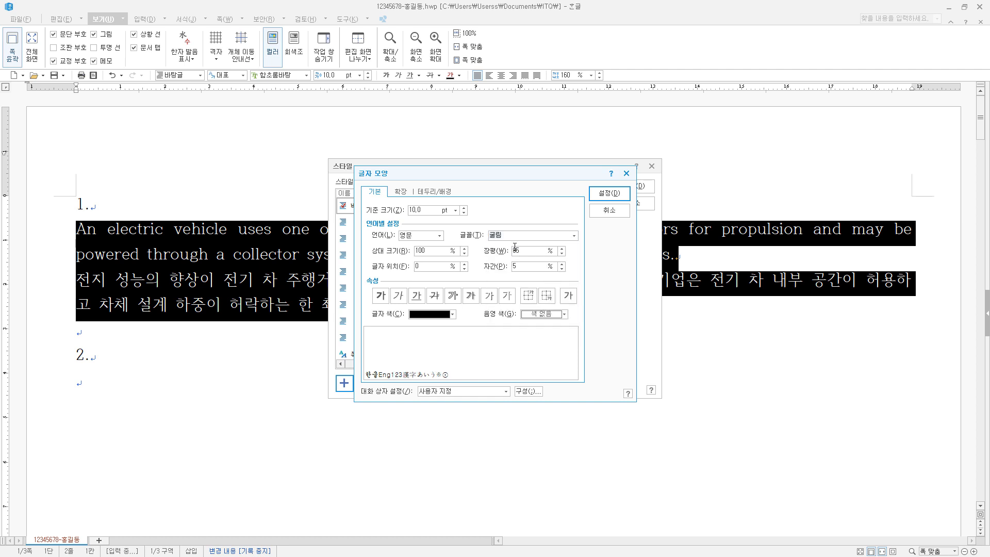
pyautogui.click(609, 193)
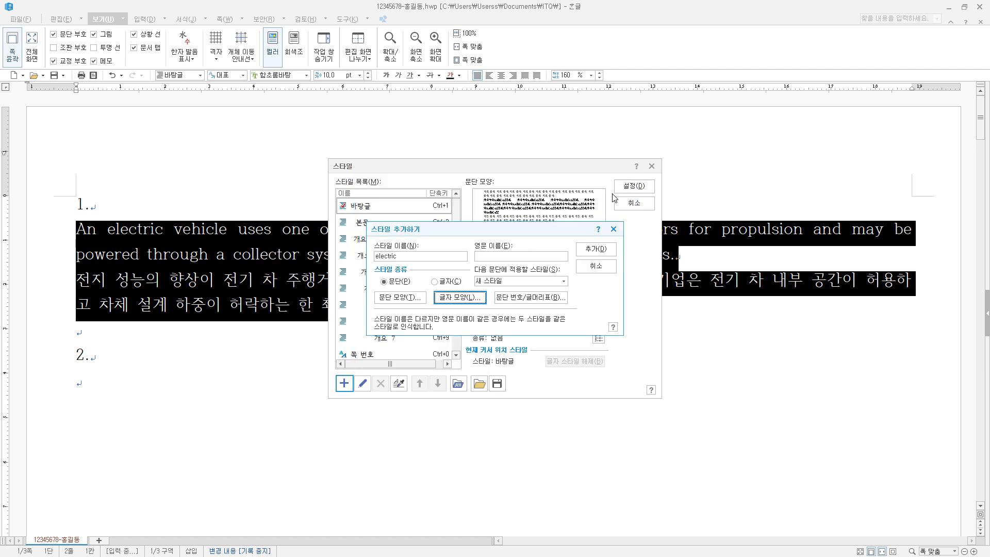
# Add the electric style to the style list and apply it to the selected paragraphs under "1."
pyautogui.click(601, 251)
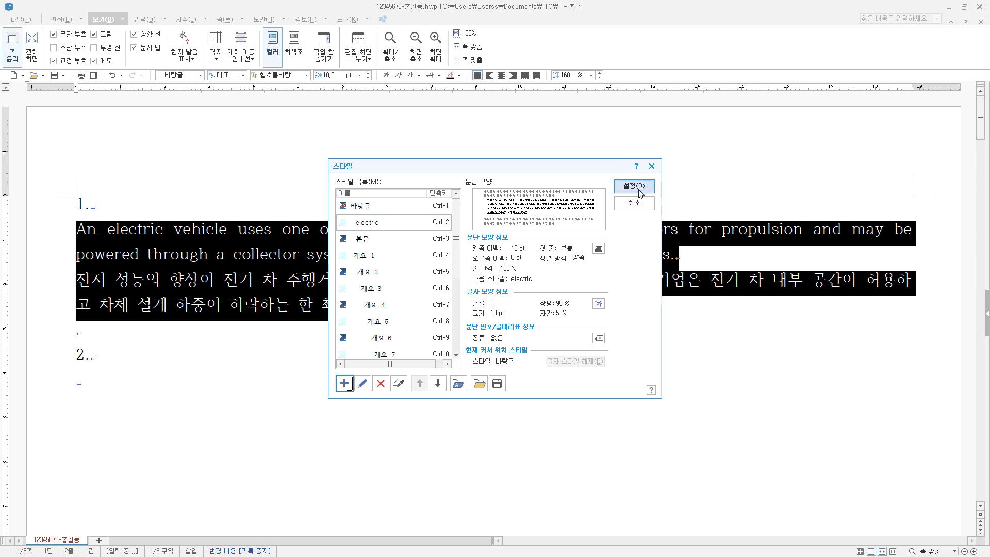
pyautogui.click(641, 191)
pyautogui.click(616, 254)
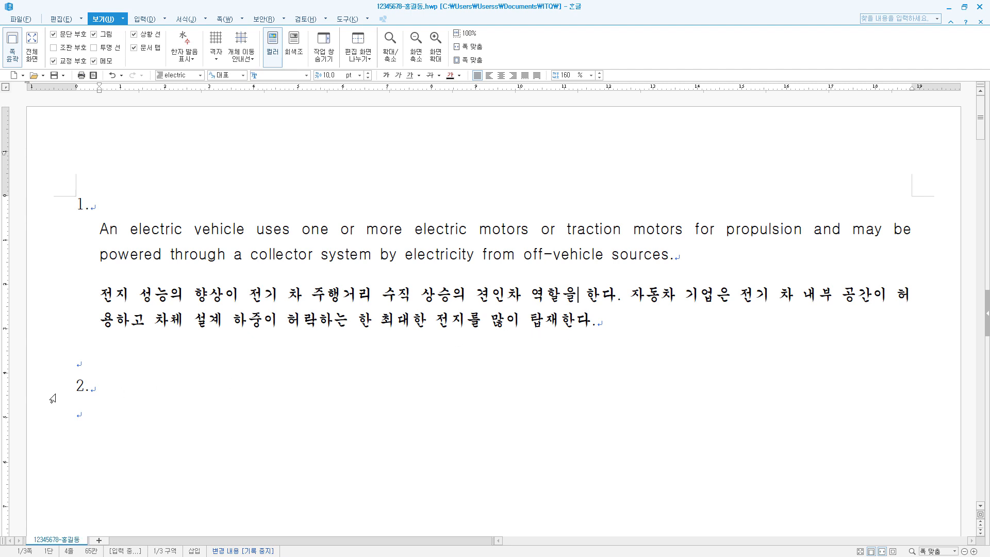
# Insert a table with 5 rows and 6 columns on the line below "2."
pyautogui.click(92, 408)
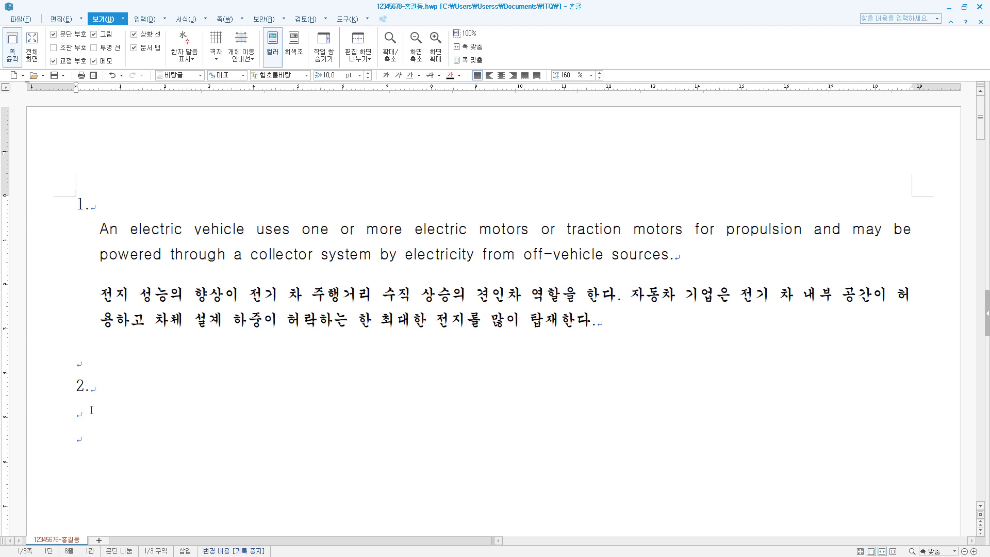
pyautogui.click(150, 21)
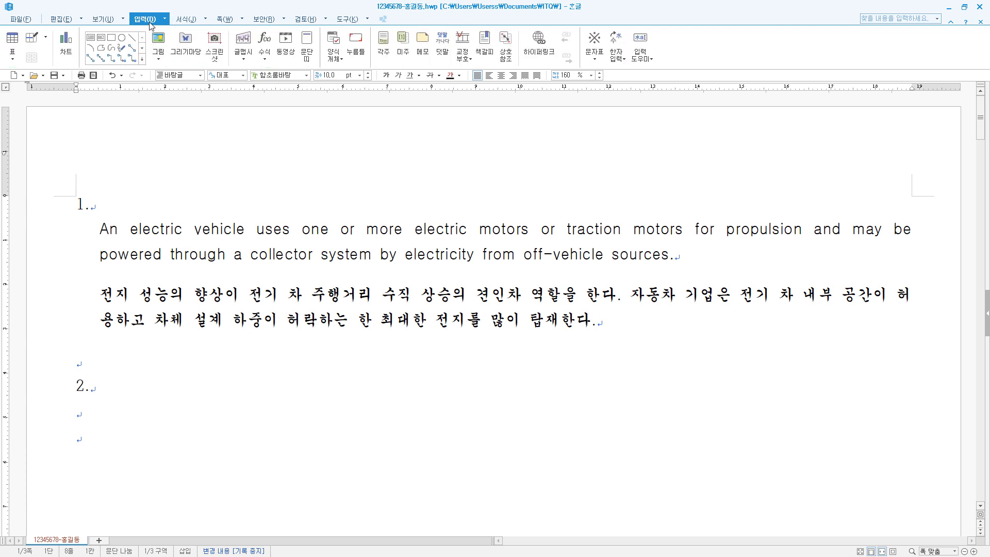
pyautogui.click(11, 39)
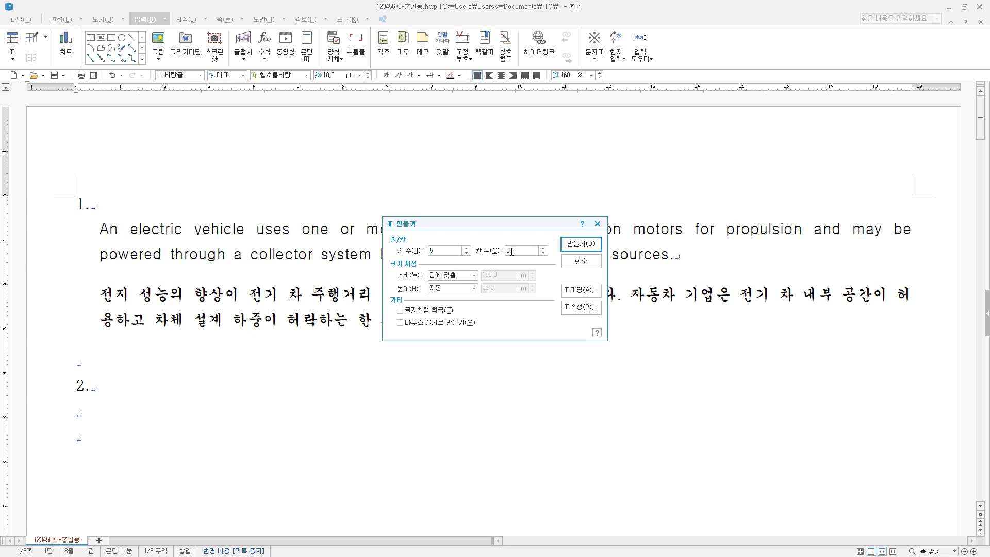
pyautogui.press('BackSpace')
pyautogui.write('6')
pyautogui.click(586, 245)
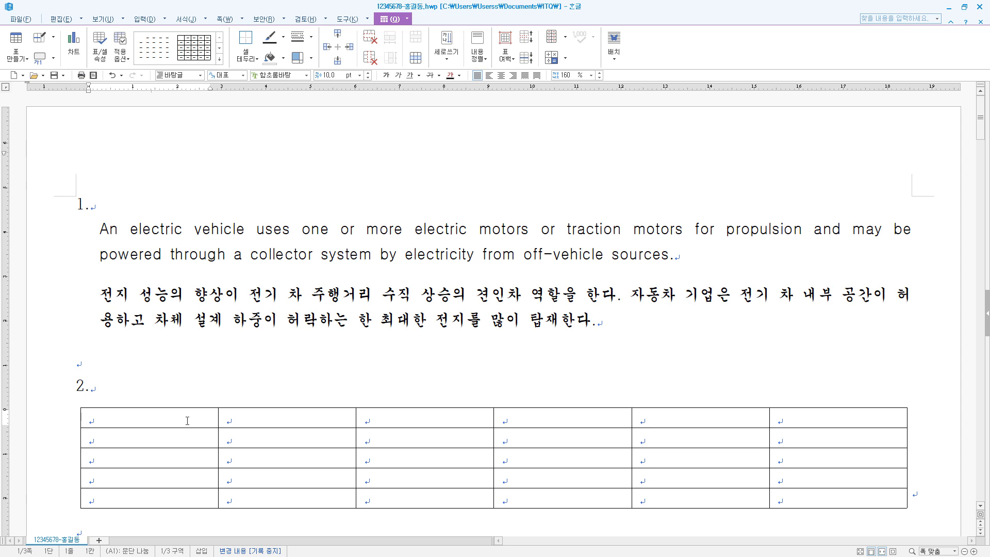
pyautogui.press('Tab')
pyautogui.press('Tab')
pyautogui.press('Tab')
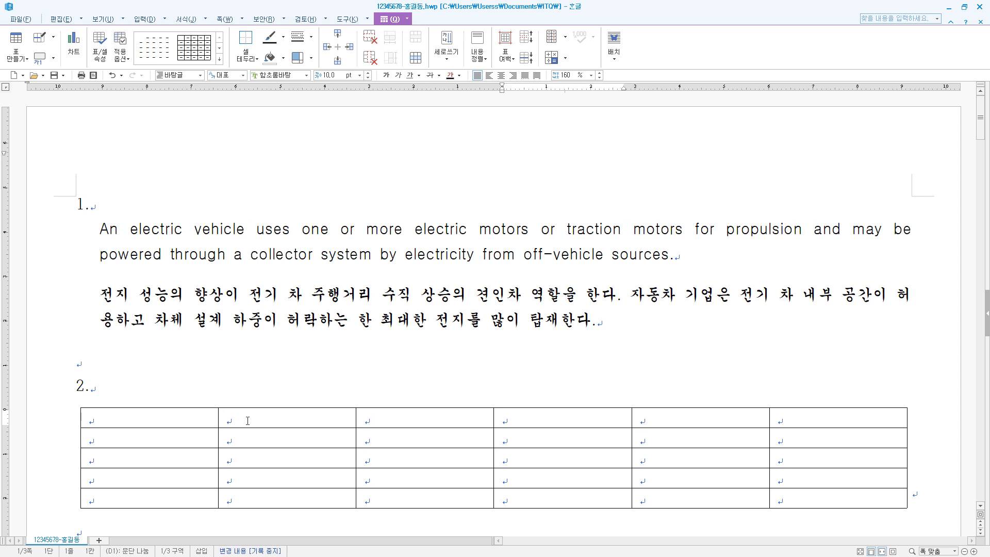
pyautogui.click(249, 421)
pyautogui.click(178, 423)
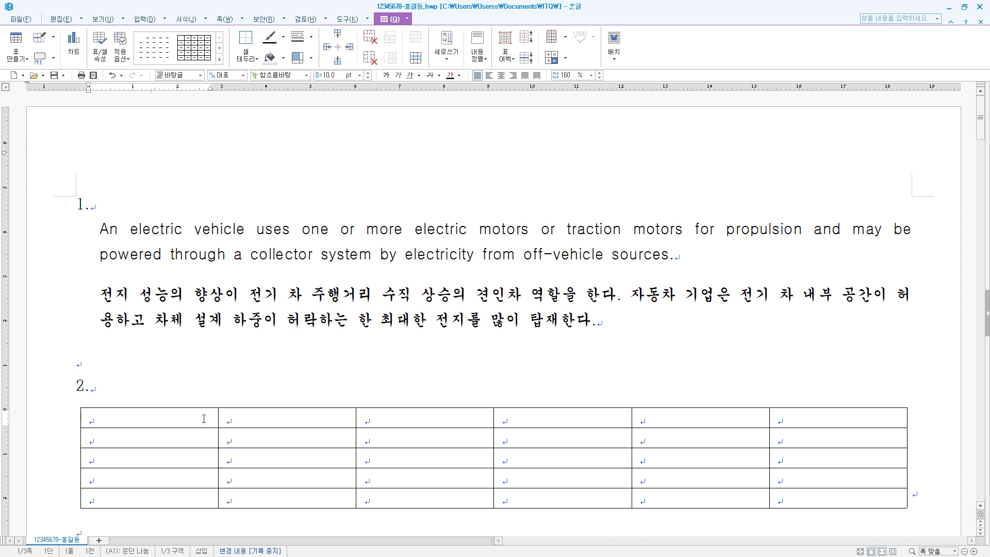
pyautogui.click(228, 418)
pyautogui.click(207, 424)
# Fill the table rows: 종류, 2016년–2019년, 평균; 수소차 27.5/33.8/38.2/48.7; 전기차 31.2/57.4/49.8/43.5; 하이브리드차 48.2/37.5/35.0/36.2; 가스차 10.1/5.5/12.2/14.5
pyautogui.press('Tab')
pyautogui.hotkey('shift', 'Tab')
pyautogui.write('종류\t2016년\t2017년\t2018년\t2019년\t평균 수소차\t27.5\t33.8\t38.2\t48.7 전기차\t31.2\t57.4\t49.8\t43.5 하이브리드차\t48.2\t37.5\t35.0\t36.2 가스차\t10.1\t5.5\t12.2\t14.5')
pyautogui.scroll(-3, 375, 354)
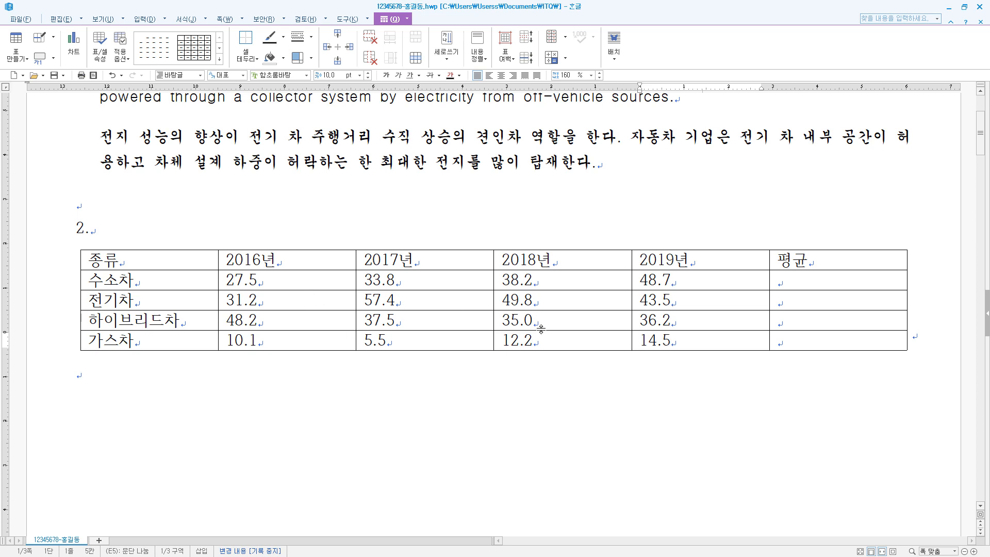
# Set the font of all text in the table under "2." to 돋움
pyautogui.moveTo(124, 260); pyautogui.dragTo(838, 339)
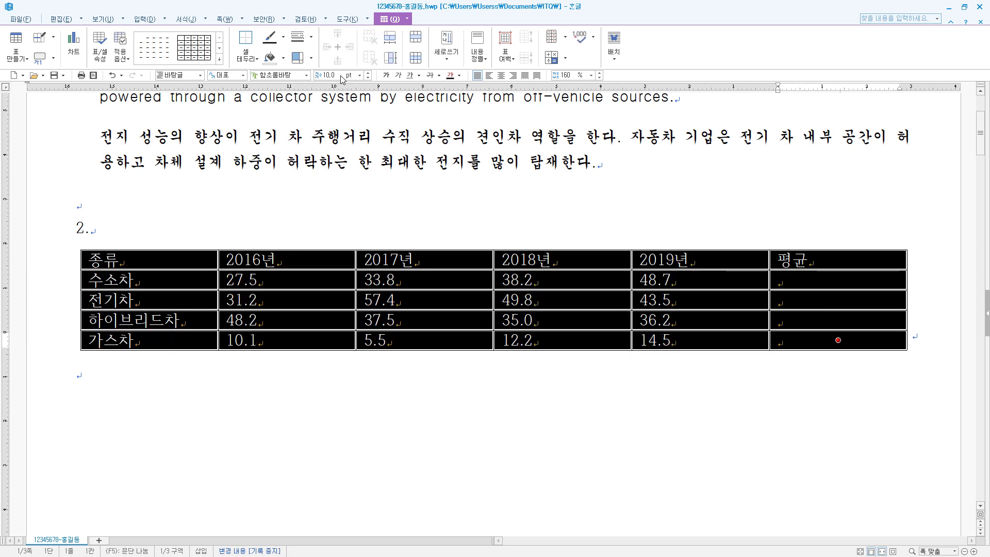
pyautogui.click(295, 75)
pyautogui.write('돋움')
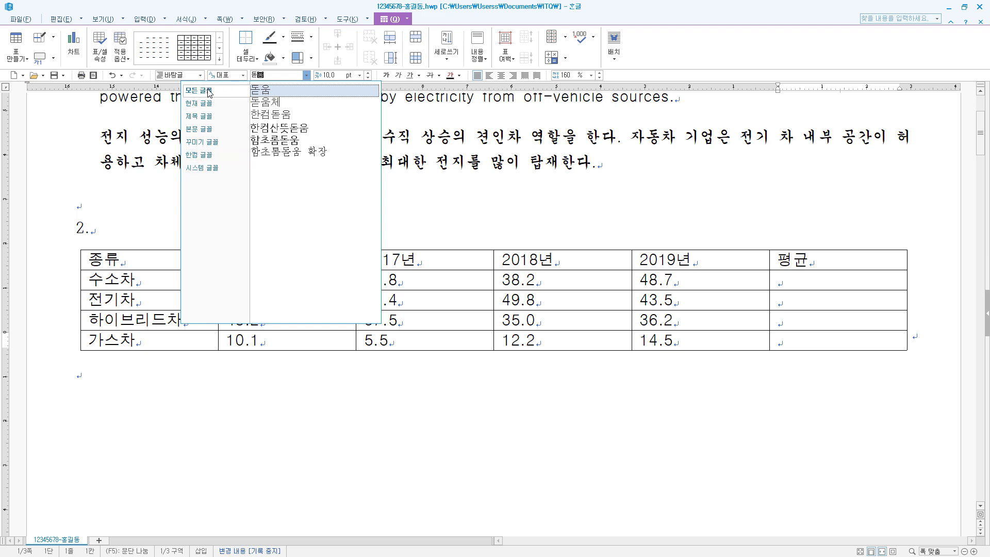
pyautogui.click(265, 93)
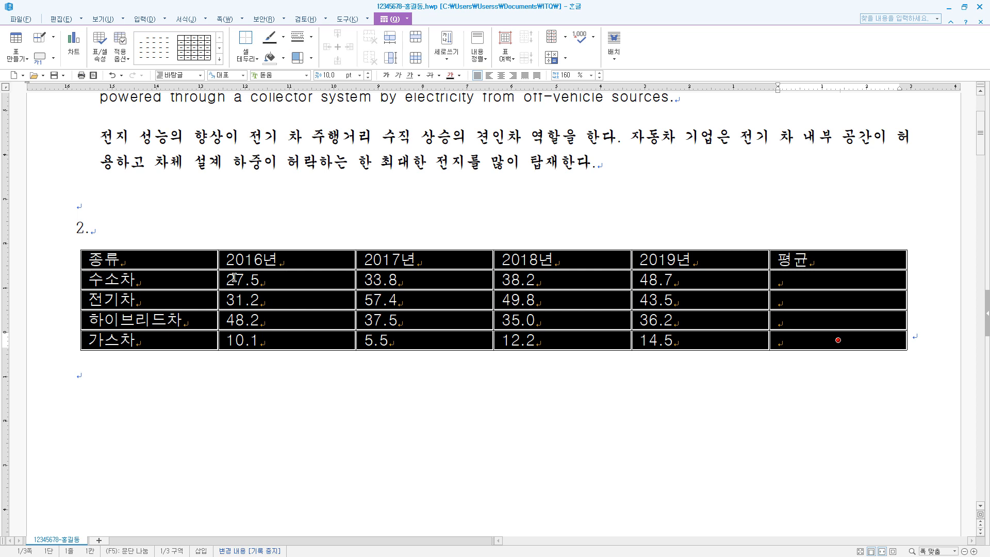
pyautogui.click(208, 247)
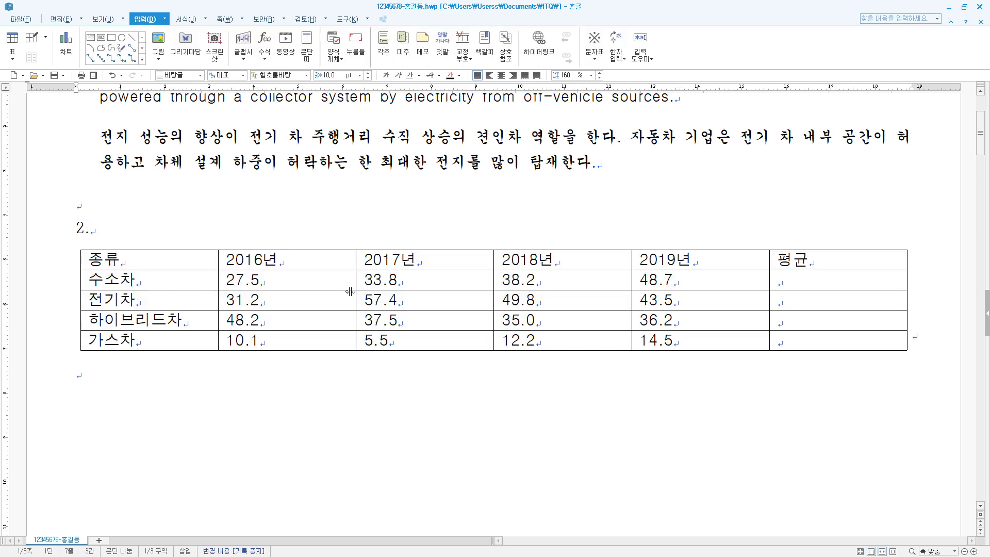
# Center the text in the table's header row and in its first column from 종류 to 가스차
pyautogui.moveTo(171, 266); pyautogui.dragTo(170, 345)
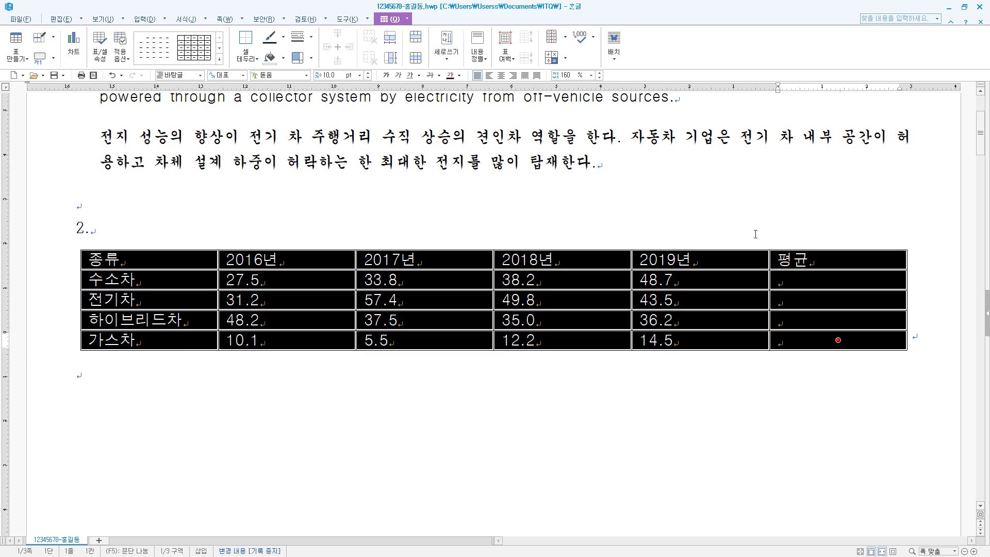
pyautogui.click(838, 260)
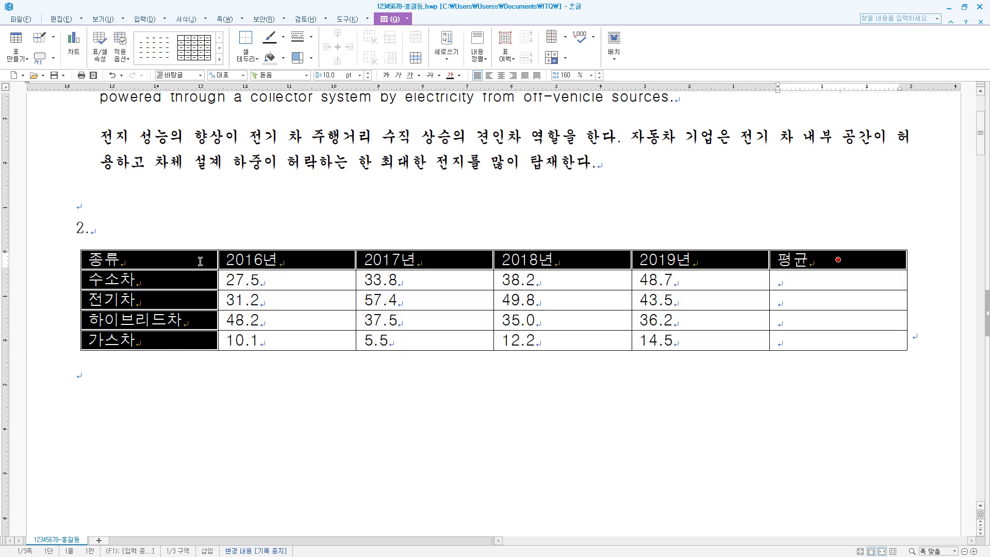
pyautogui.moveTo(200, 261); pyautogui.dragTo(198, 338)
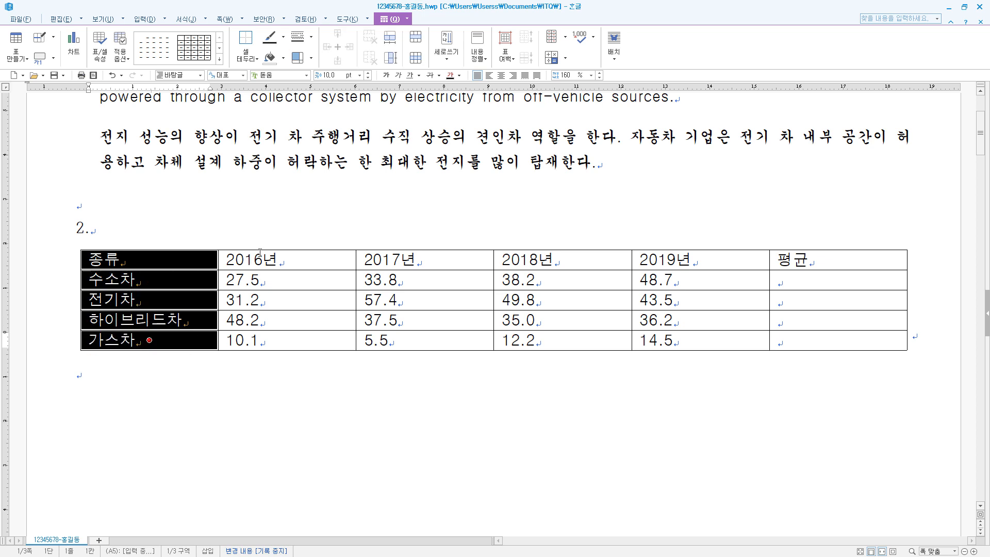
pyautogui.moveTo(261, 253); pyautogui.dragTo(831, 254)
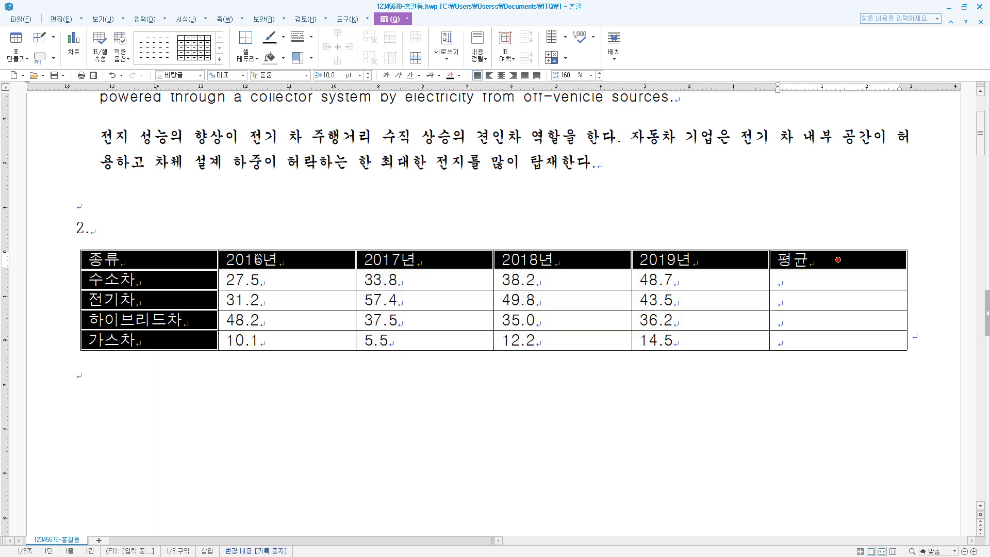
pyautogui.click(501, 76)
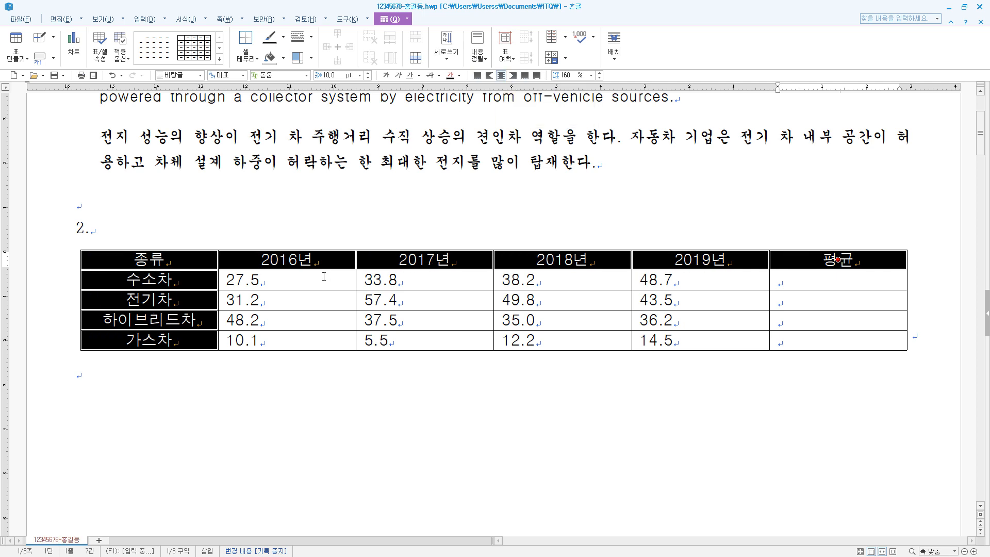
# Right-align the number cells for 2016년 to 2019년 and the empty cells under 평균
pyautogui.moveTo(316, 281); pyautogui.dragTo(700, 340)
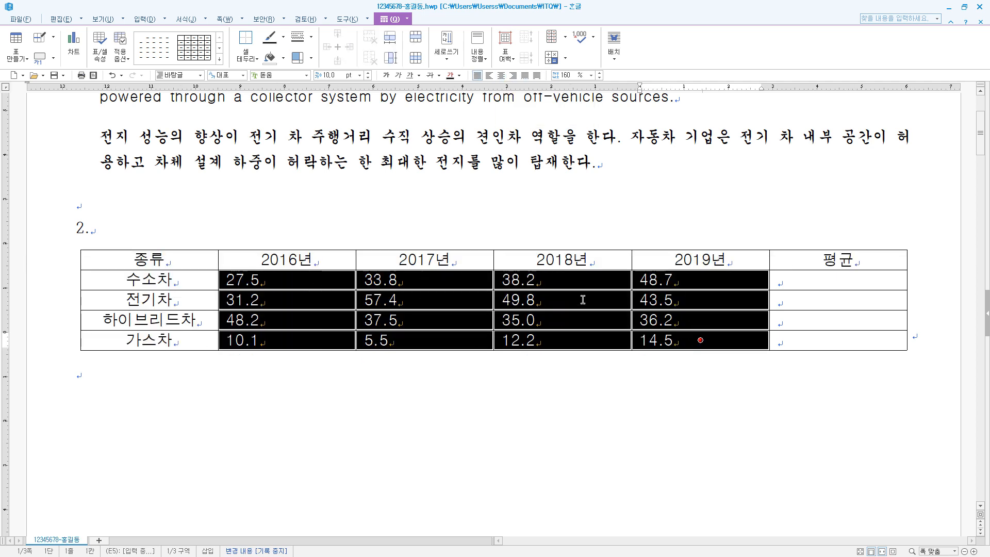
pyautogui.click(513, 76)
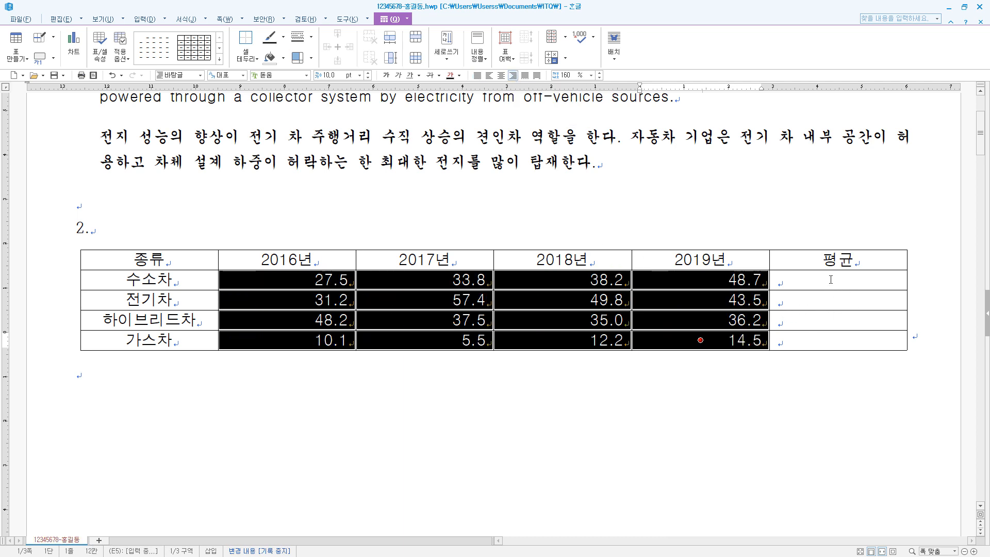
pyautogui.moveTo(830, 280); pyautogui.dragTo(838, 340)
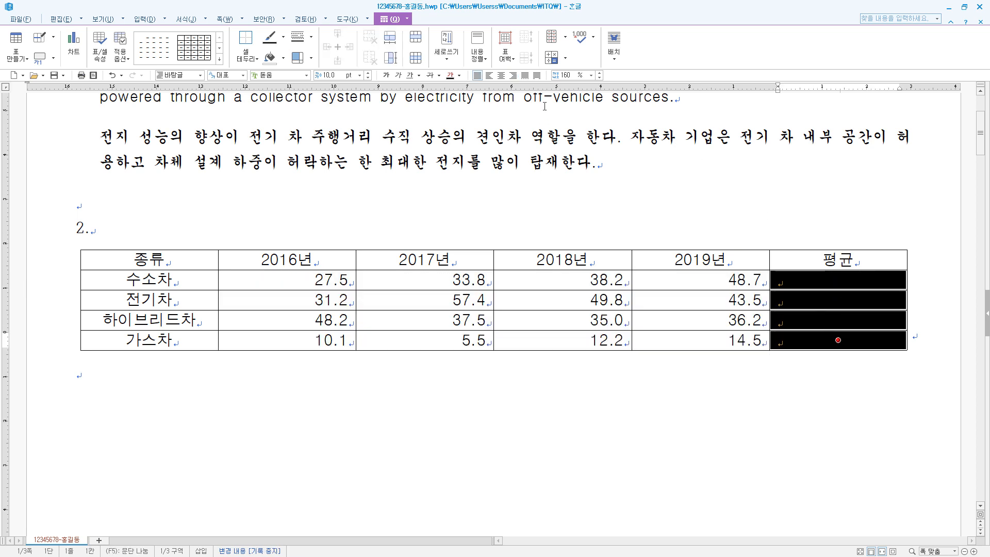
pyautogui.click(513, 75)
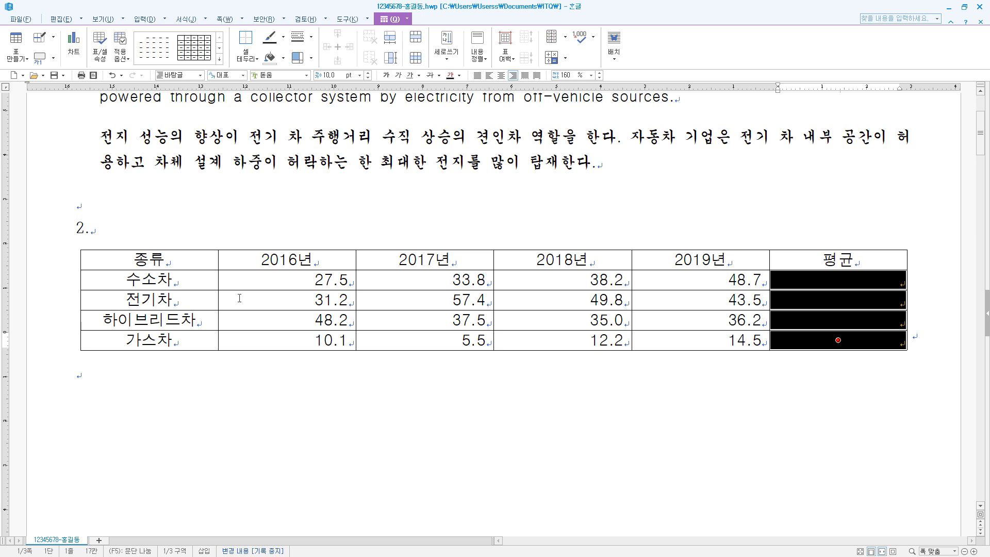
# Fill the cells of the 종류 to 2019년 columns, from the header row through 하이브리드차, with yellow from the 오피스 color theme
pyautogui.moveTo(171, 261); pyautogui.dragTo(653, 315)
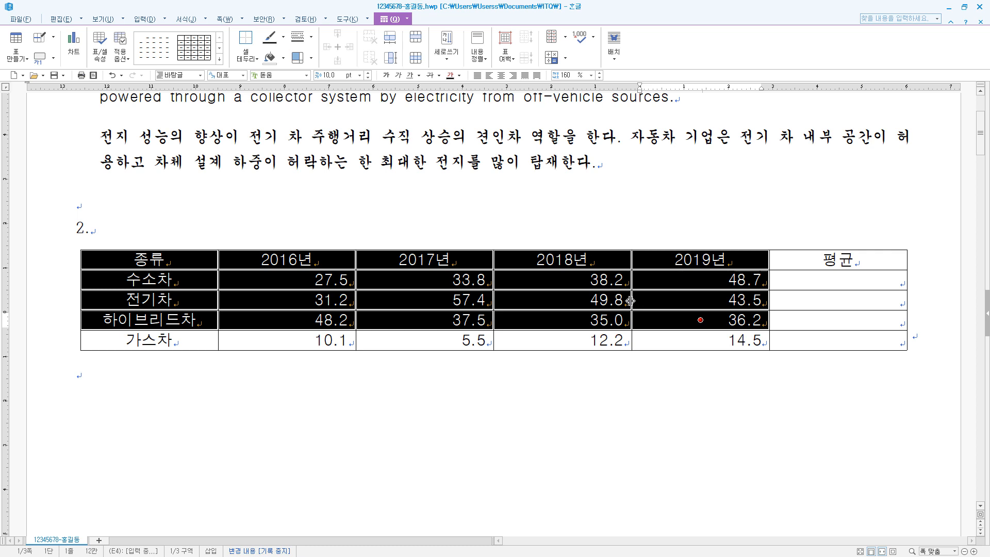
pyautogui.press('l')
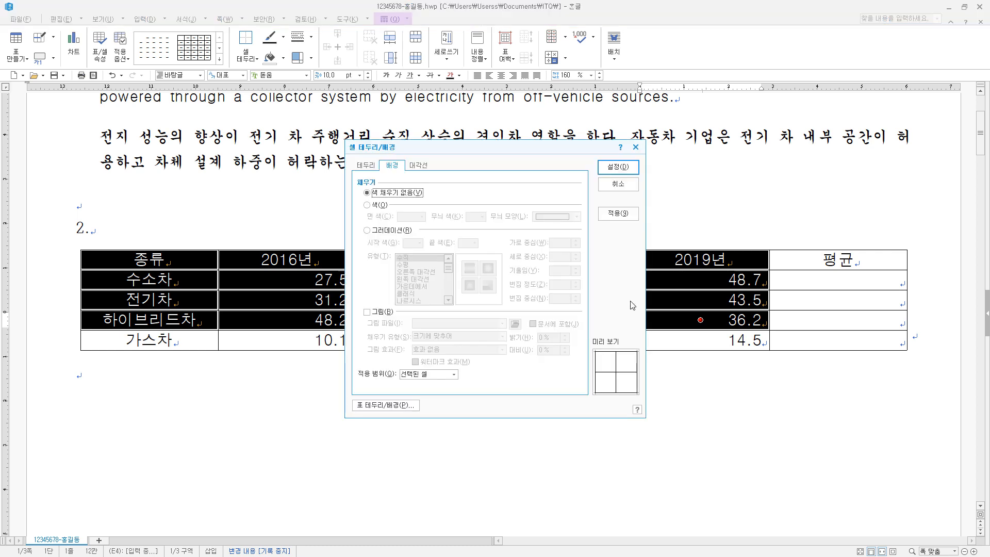
pyautogui.click(380, 205)
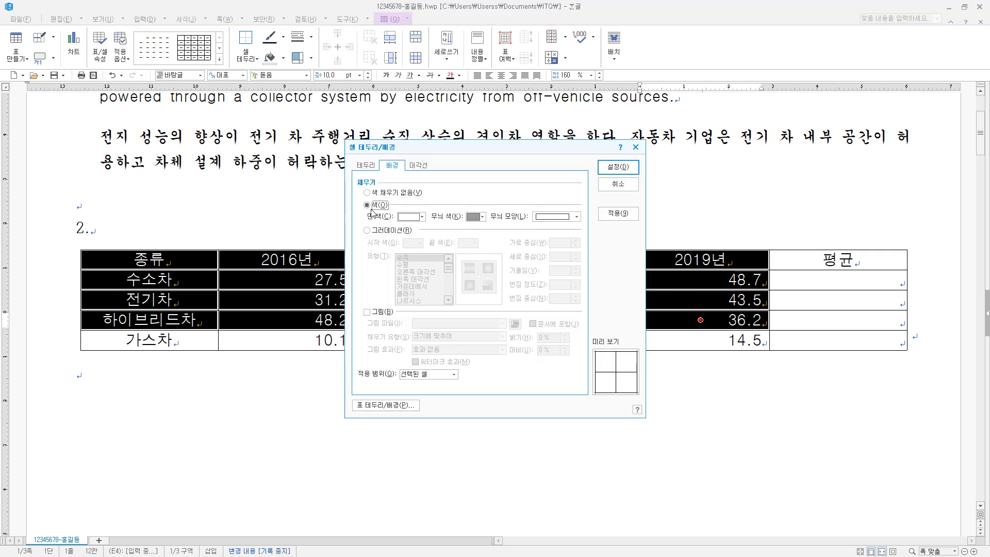
pyautogui.click(422, 217)
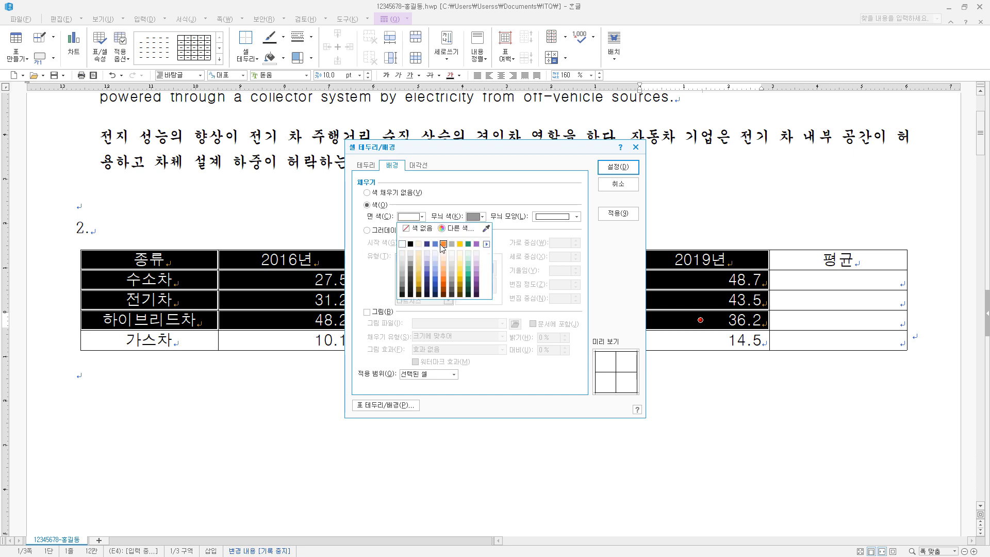
pyautogui.click(487, 243)
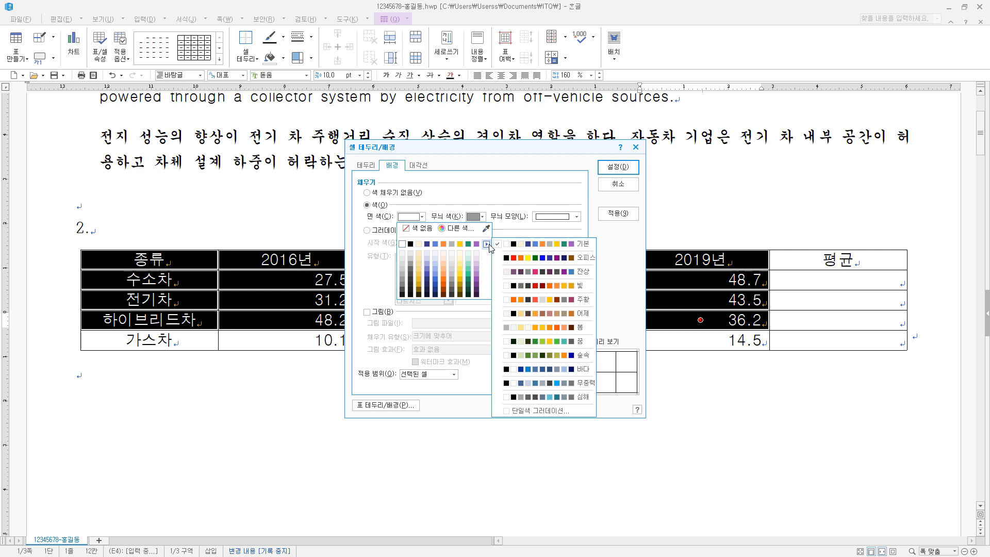
pyautogui.click(529, 259)
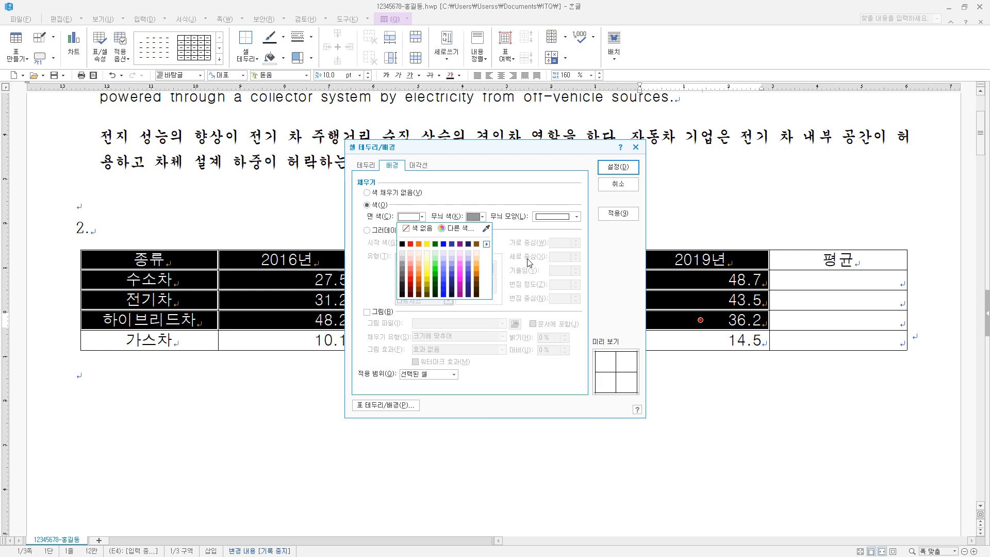
pyautogui.click(429, 244)
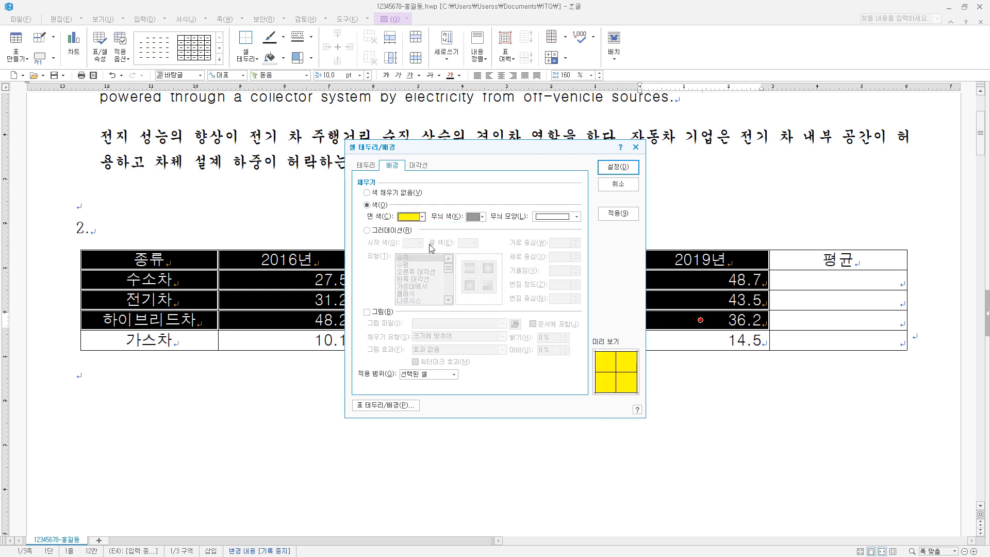
pyautogui.click(620, 167)
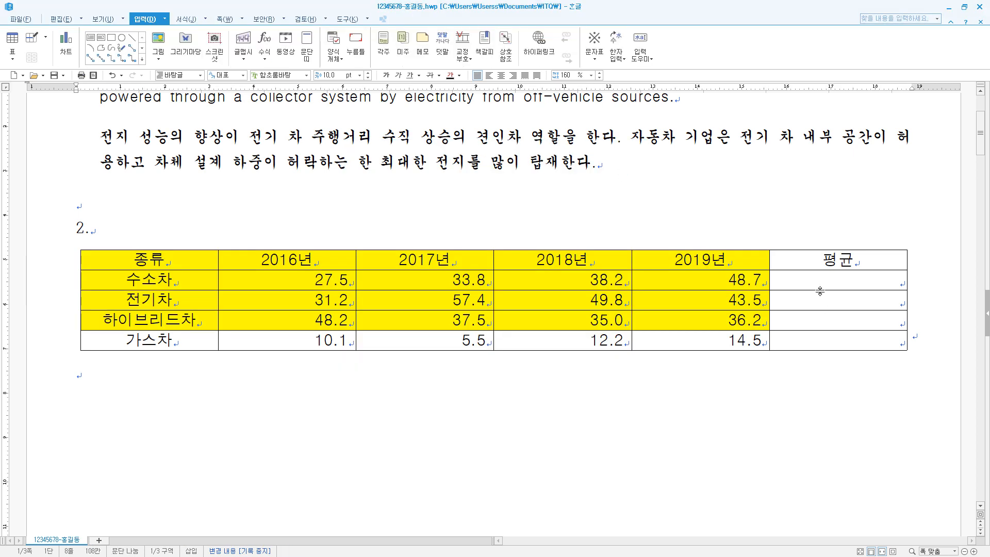
# Calculate the block averages of 수소차, 전기차 and 하이브리드차 into their cells in the 평균 column
pyautogui.moveTo(815, 280); pyautogui.dragTo(818, 325)
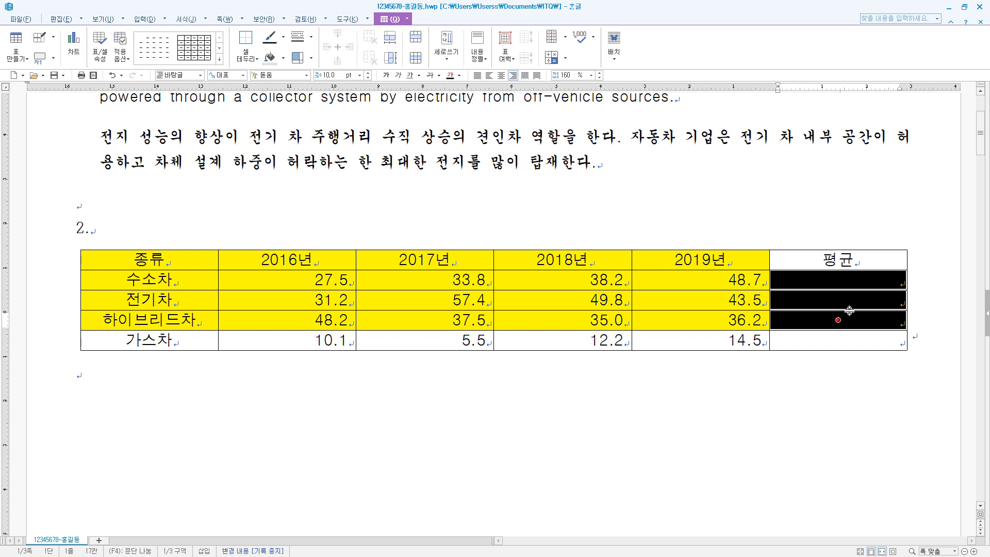
pyautogui.moveTo(825, 299); pyautogui.dragTo(821, 328)
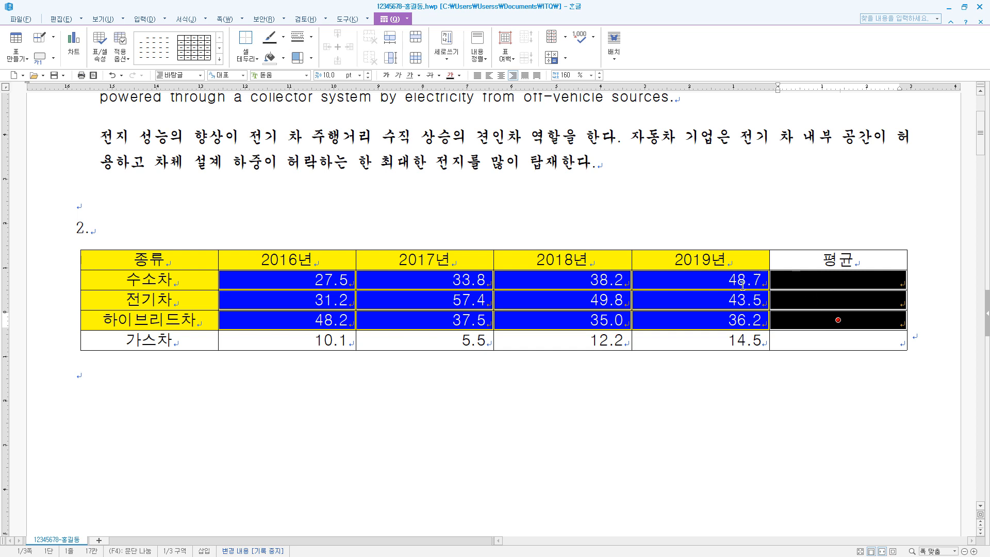
pyautogui.rightClick(687, 280)
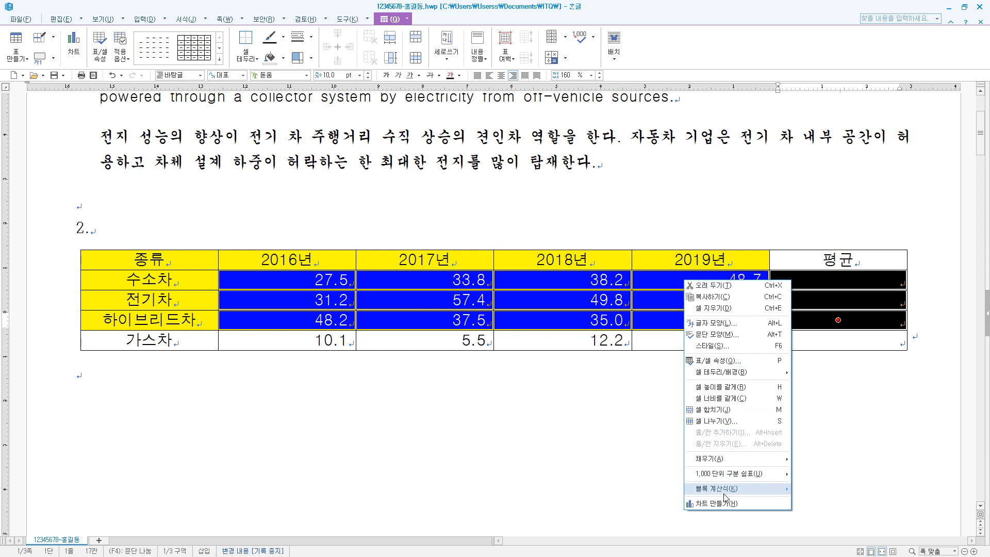
pyautogui.moveTo(725, 496)
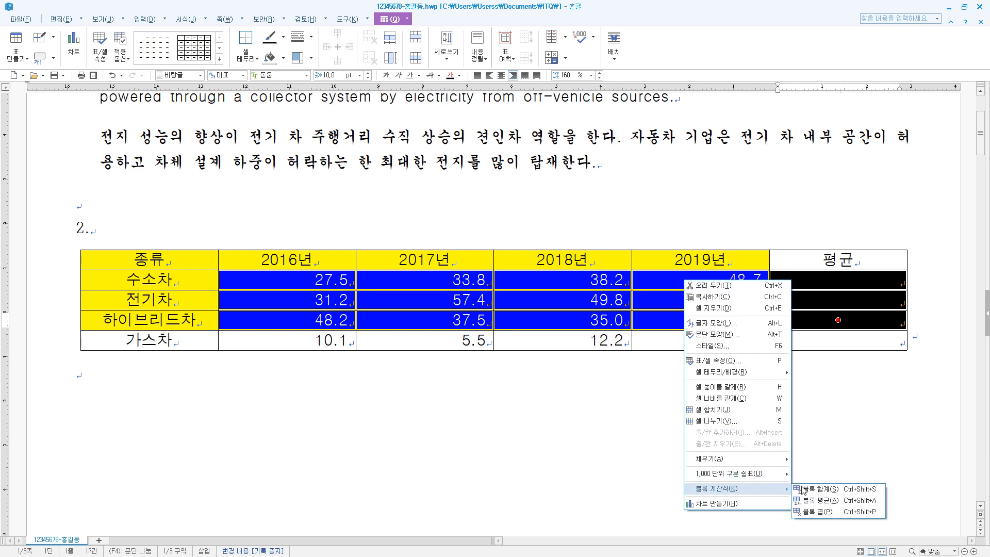
pyautogui.click(824, 500)
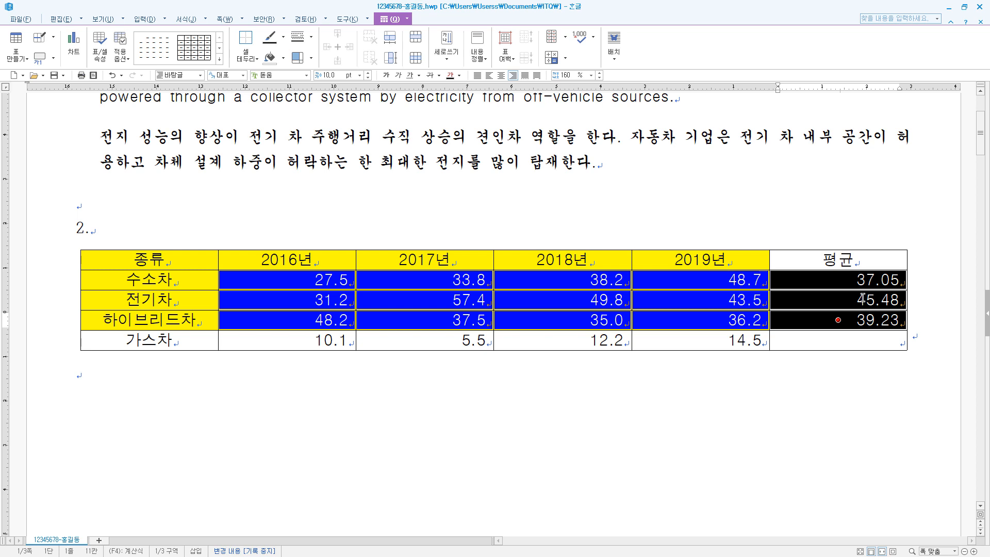
pyautogui.click(833, 298)
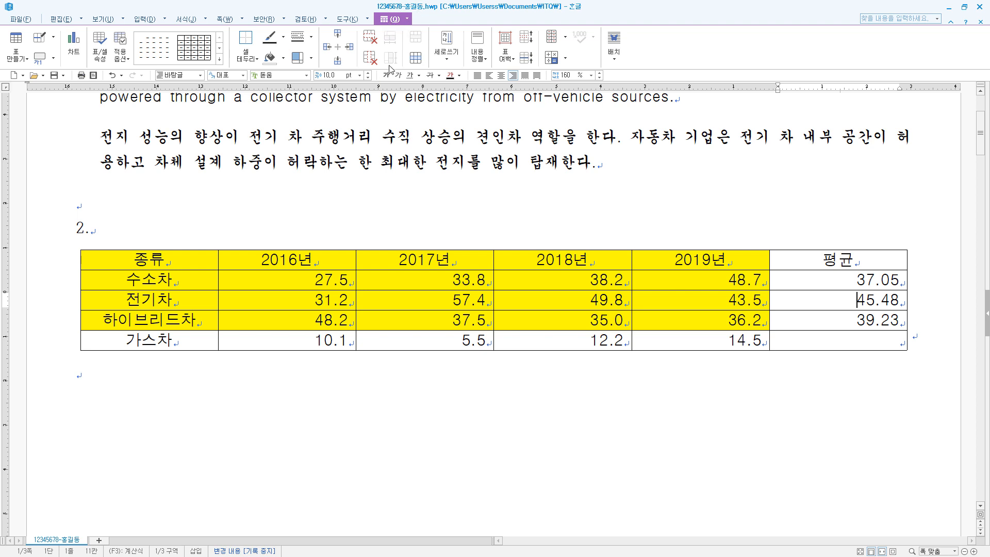
# Add a caption above the table reading "미래 자동차 선호율(단위 : %)" and right-align it
pyautogui.click(54, 61)
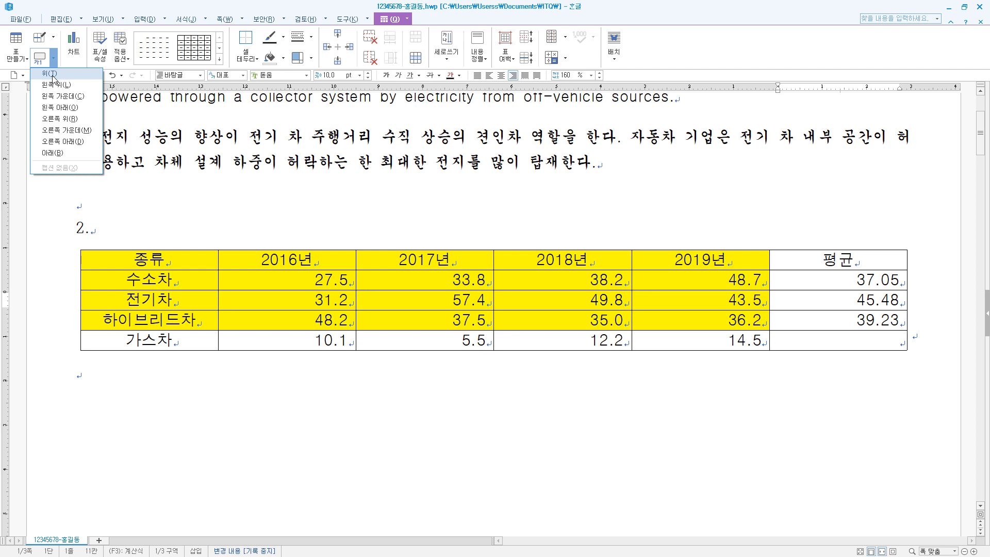
pyautogui.click(53, 74)
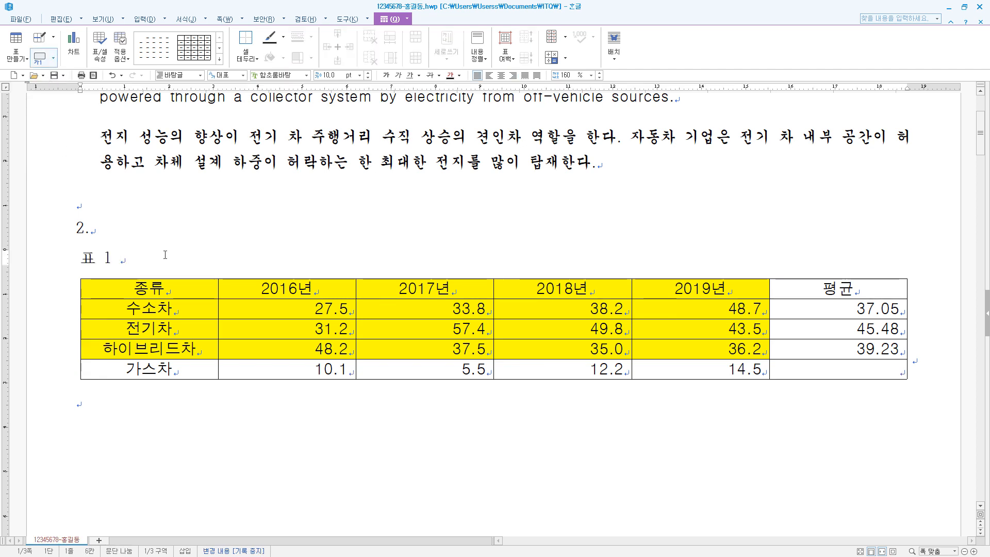
pyautogui.moveTo(165, 255); pyautogui.dragTo(59, 260)
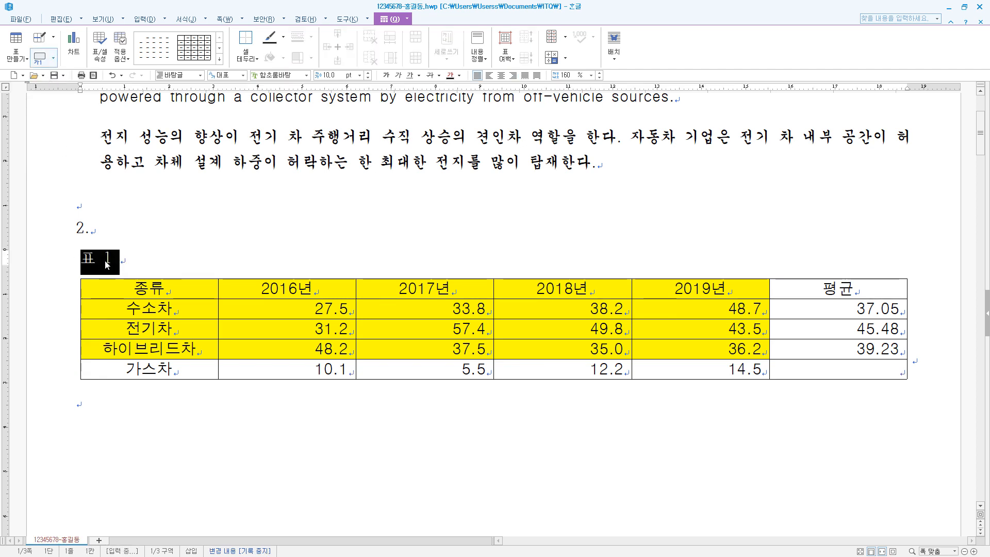
pyautogui.write('미래 자동차 선호율(단위 : %)')
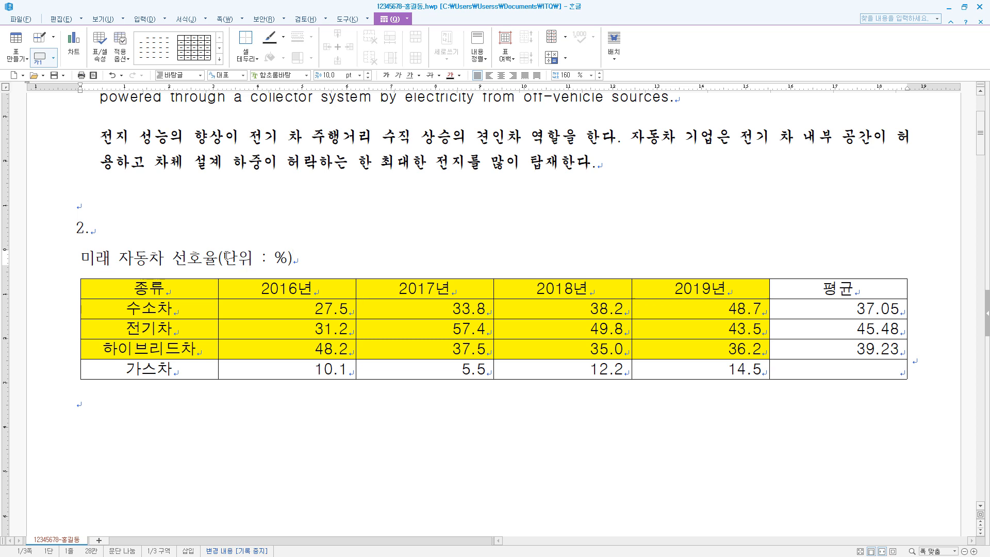
pyautogui.click(513, 75)
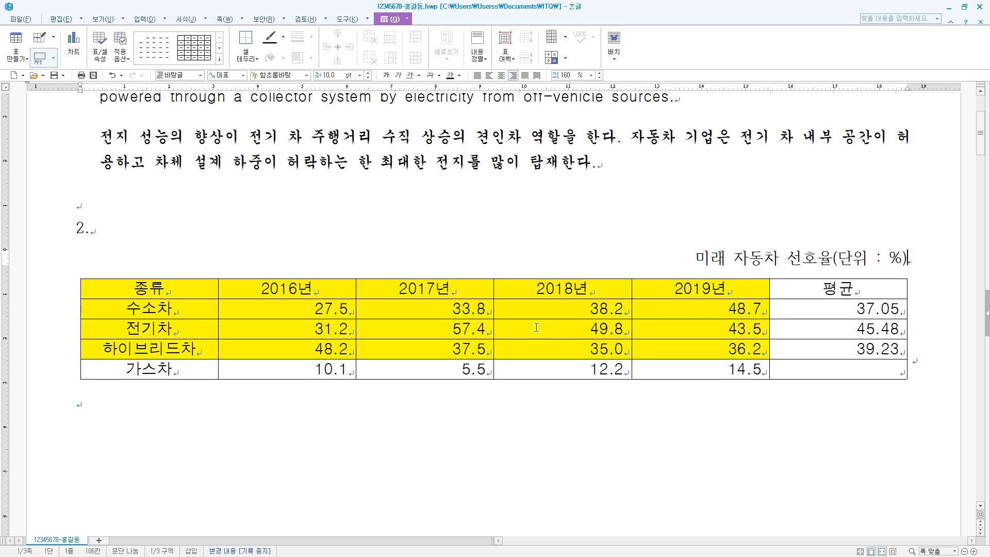
# Apply a double line to the outside border of the whole table
pyautogui.moveTo(159, 288); pyautogui.dragTo(799, 363)
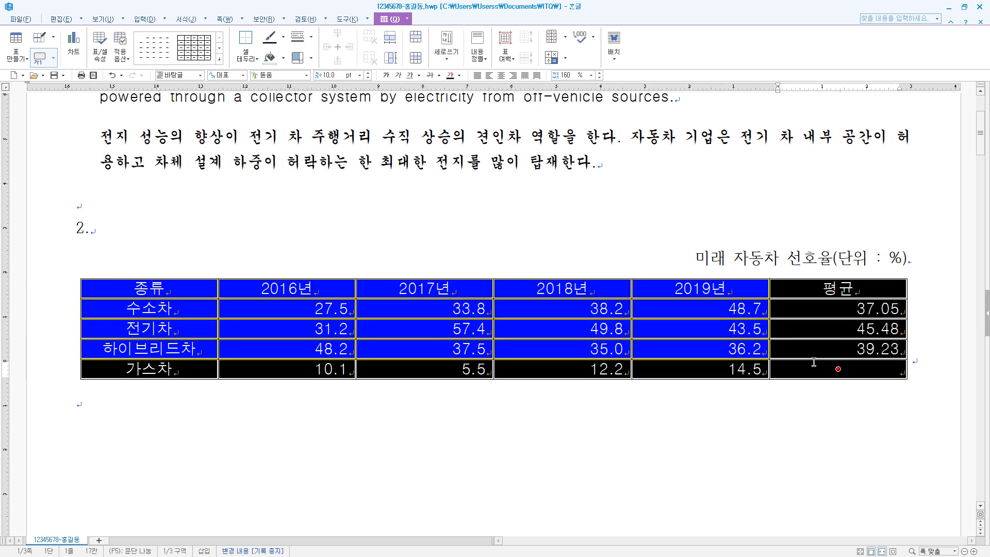
pyautogui.press('l')
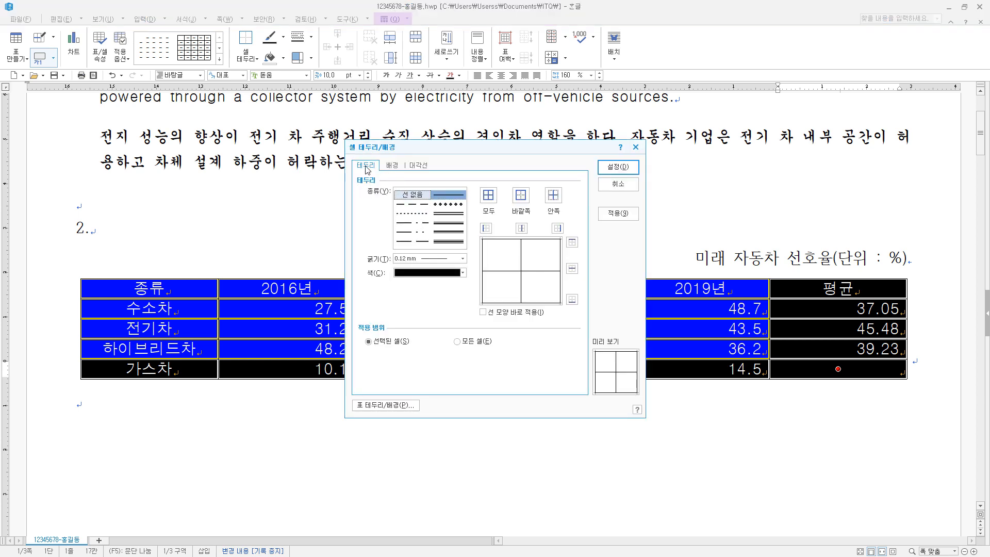
pyautogui.press('Tab')
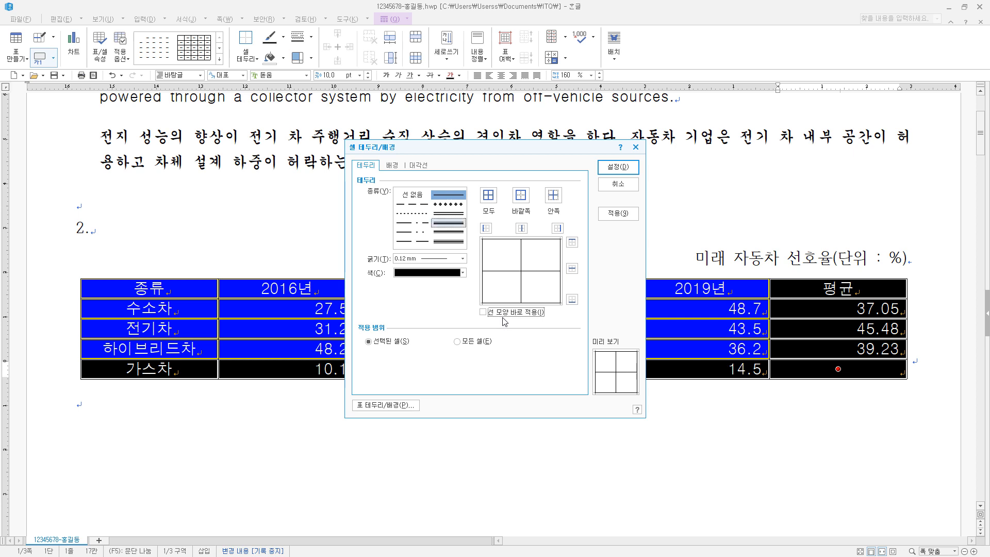
pyautogui.click(455, 215)
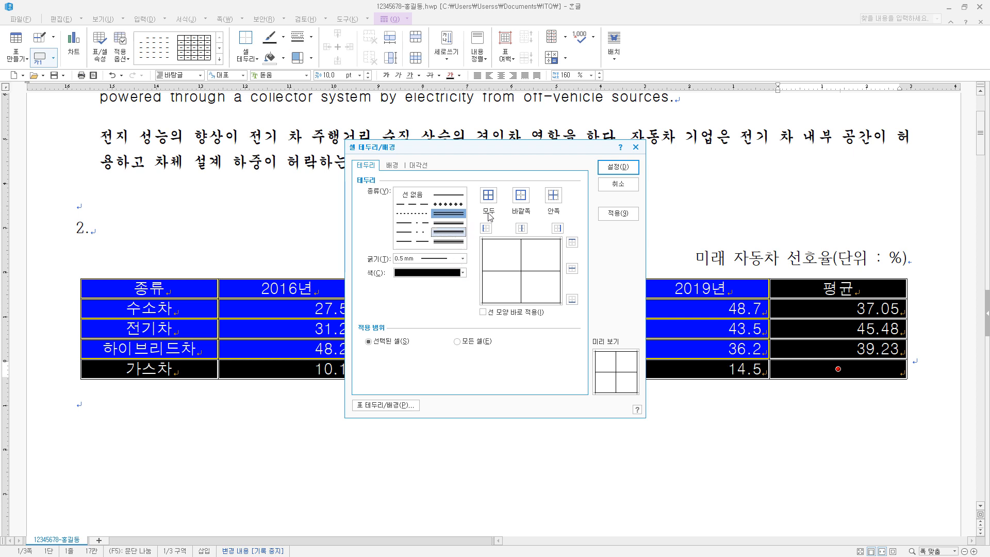
pyautogui.click(528, 200)
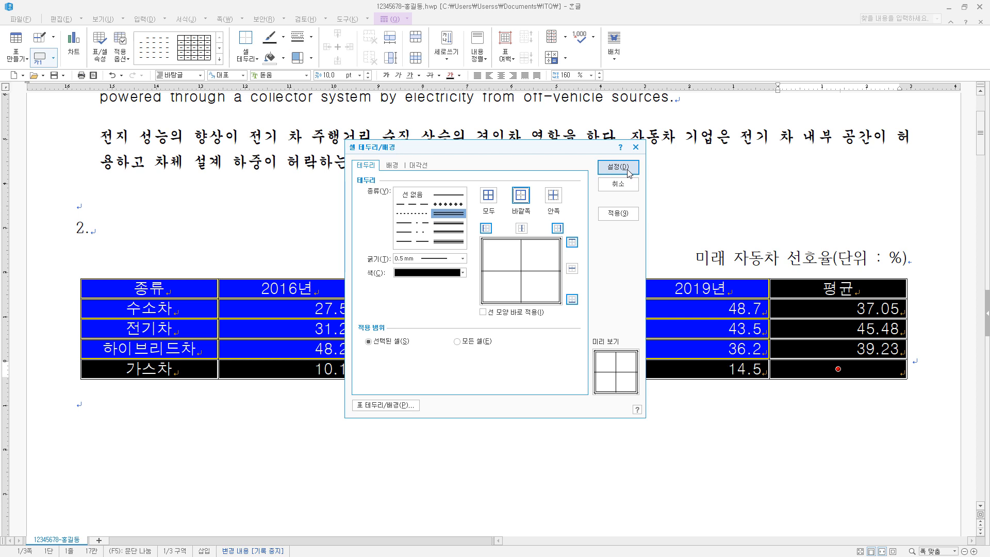
pyautogui.click(617, 167)
# Apply a double-line outside border around the table's header row, from 종류 to 평균
pyautogui.click(162, 292)
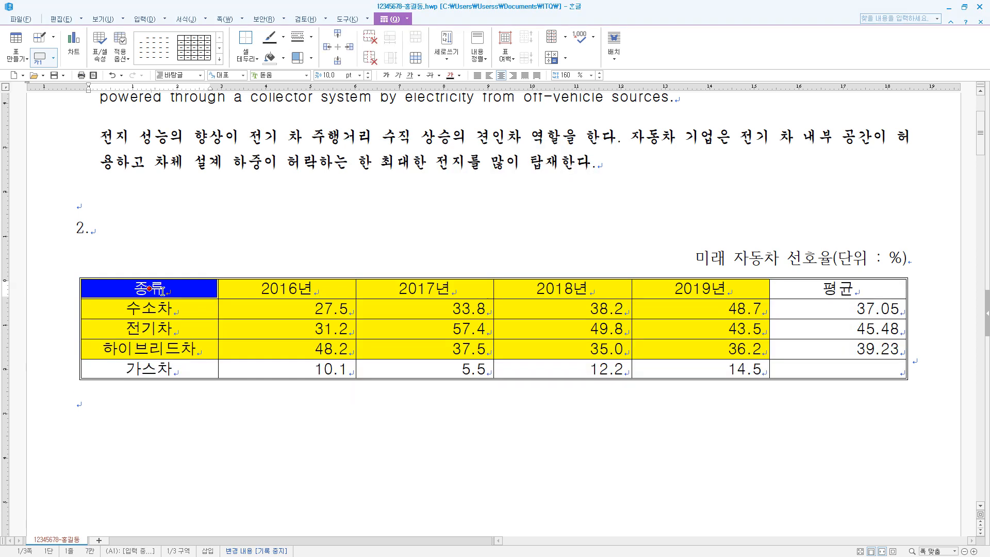
pyautogui.moveTo(162, 291); pyautogui.dragTo(838, 288)
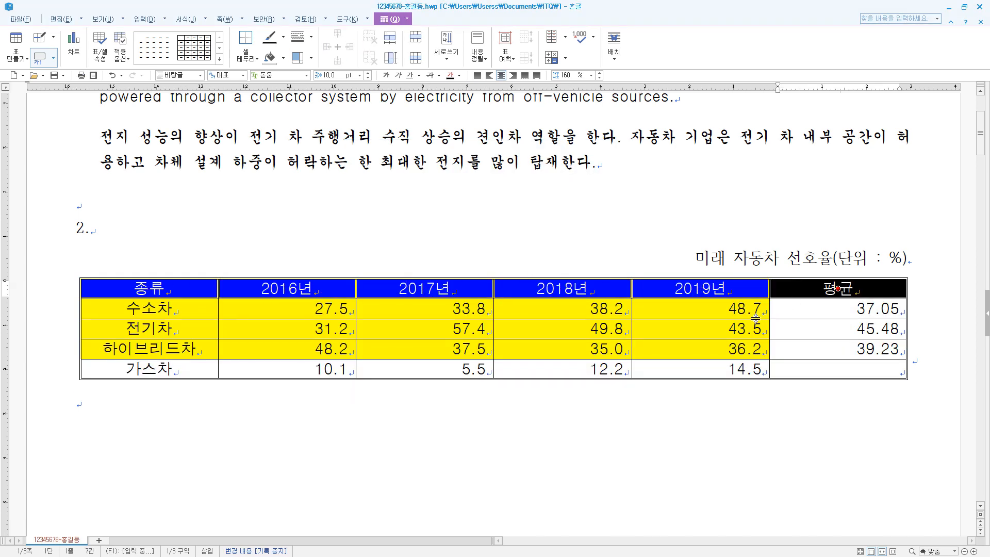
pyautogui.press('l')
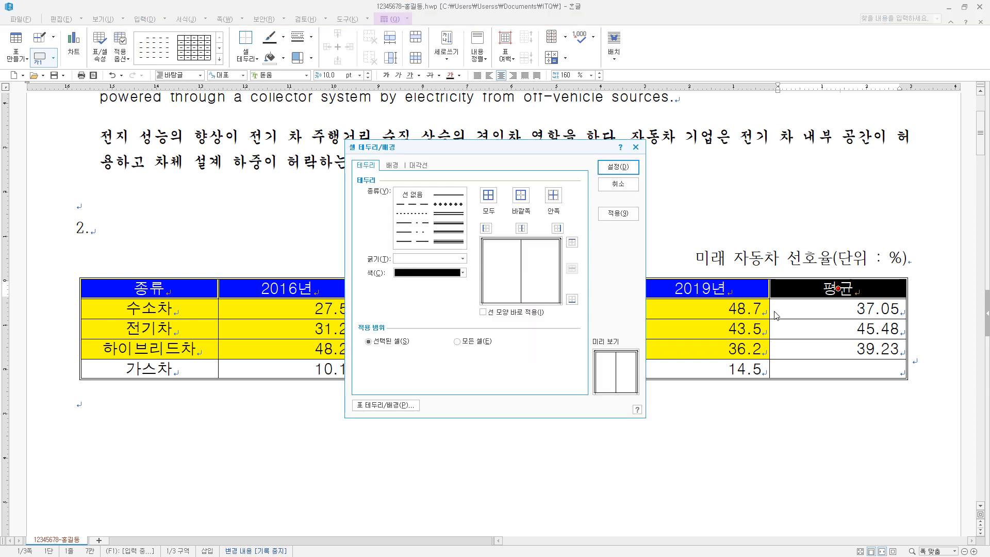
pyautogui.click(454, 215)
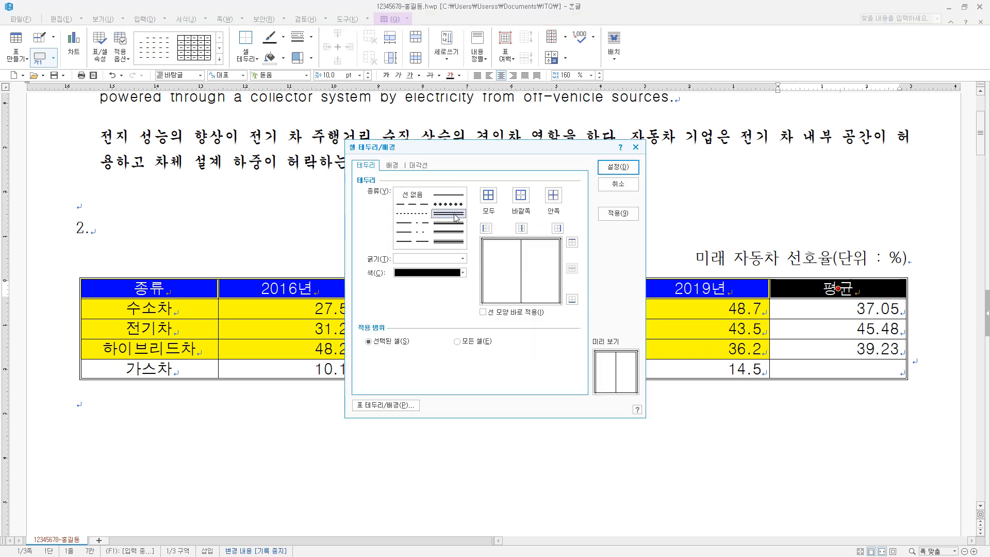
pyautogui.click(520, 196)
pyautogui.click(618, 167)
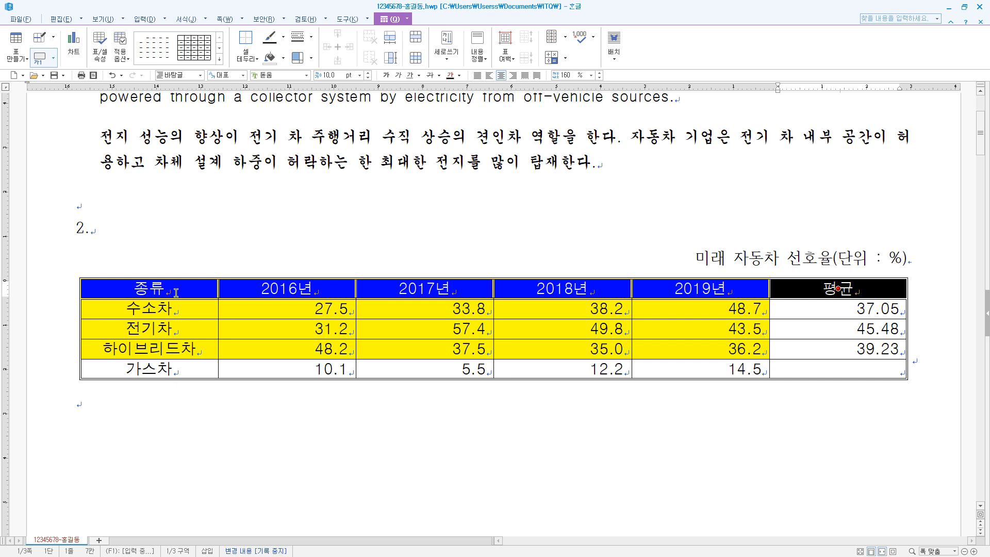
# Apply a double-line outside border around the table's first column, from 종류 to 가스차
pyautogui.moveTo(176, 293); pyautogui.dragTo(175, 369)
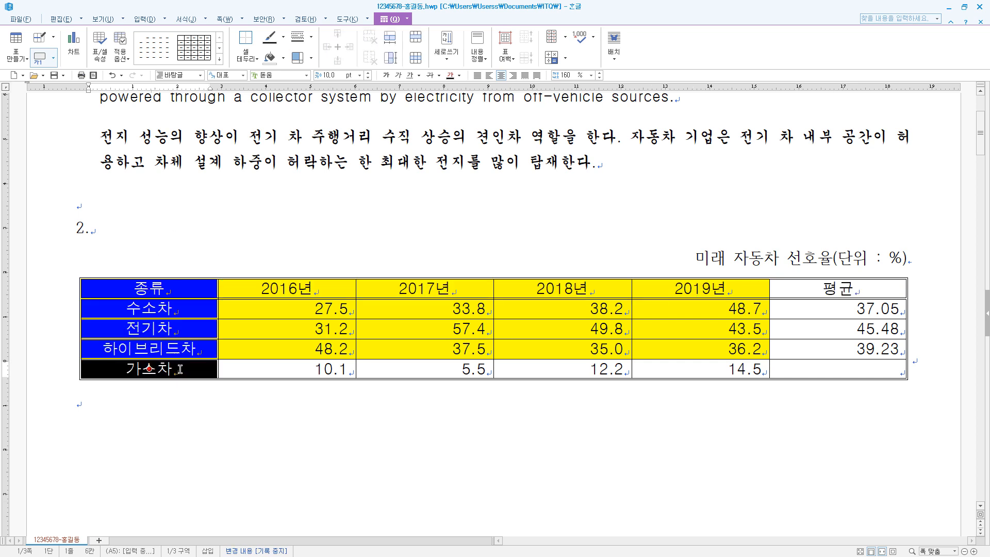
pyautogui.press('l')
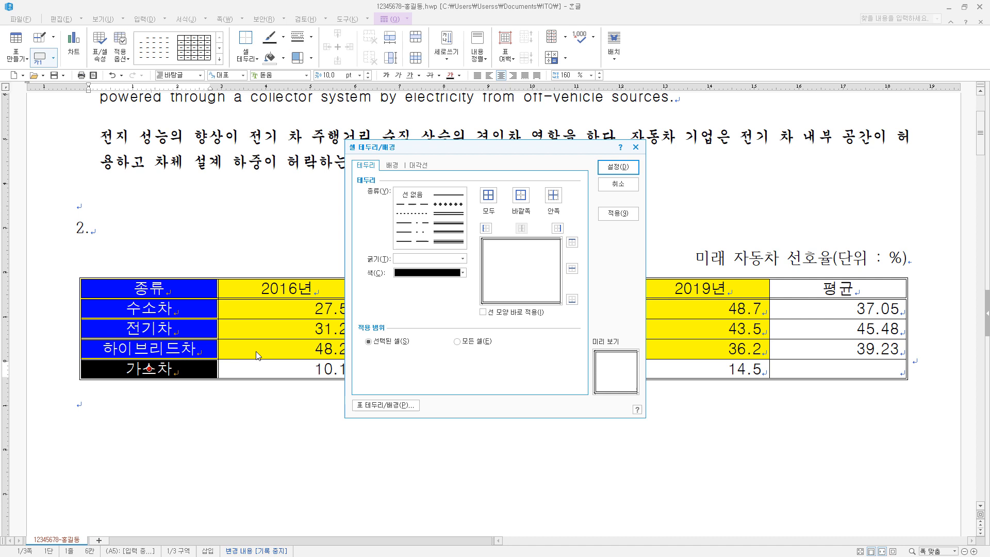
pyautogui.click(454, 214)
pyautogui.click(521, 195)
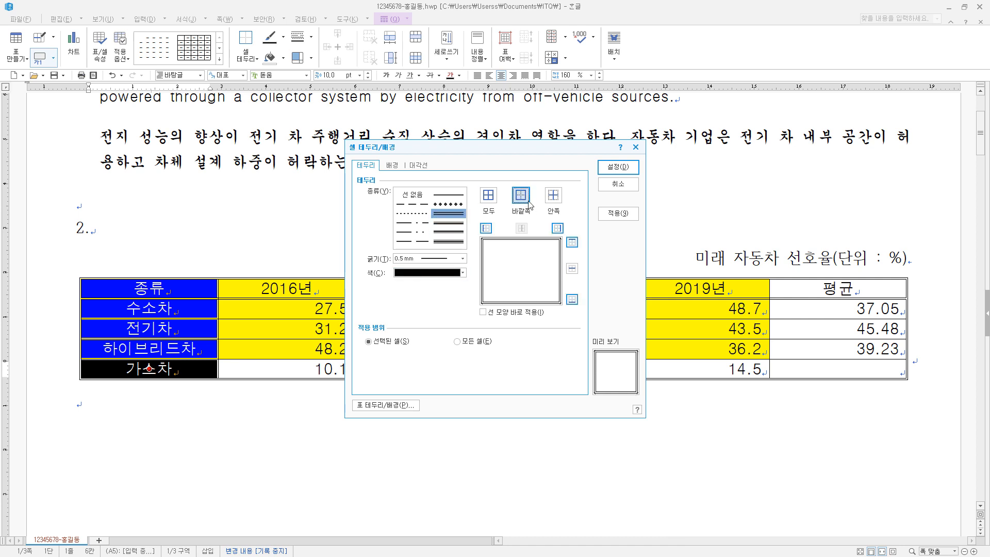
pyautogui.click(612, 179)
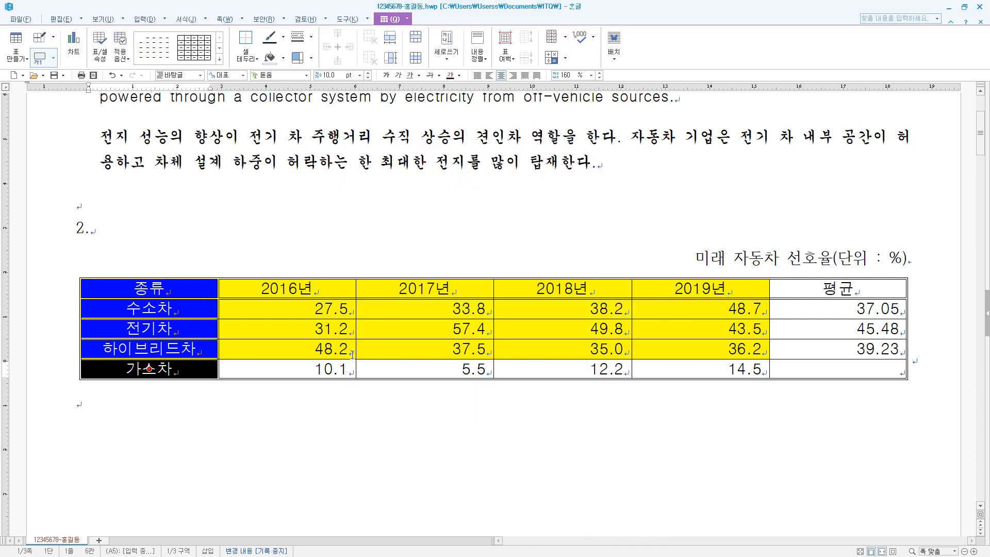
pyautogui.press('Escape')
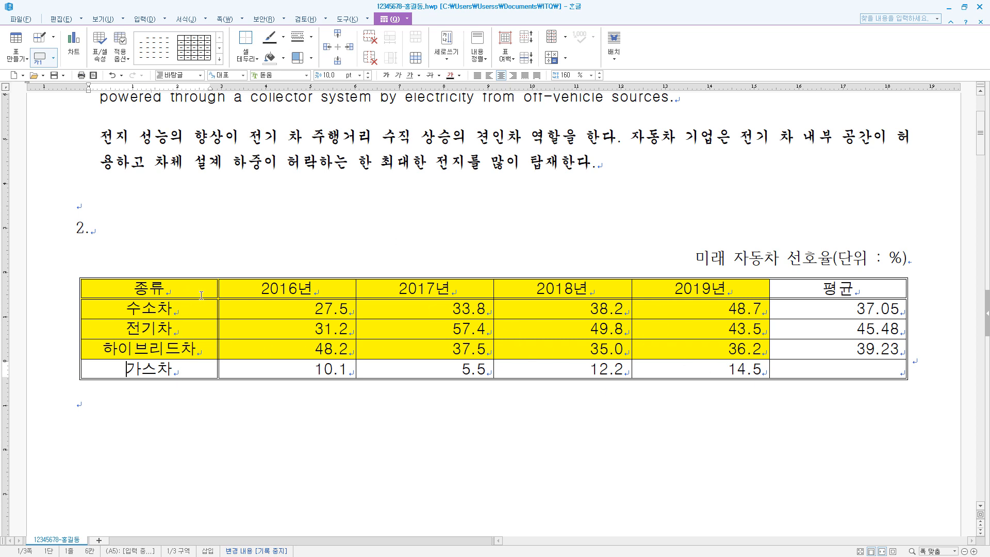
# Create a chart from the table cells spanning 종류 to 2019년 and down to the 하이브리드차 row
pyautogui.moveTo(201, 295); pyautogui.dragTo(700, 348)
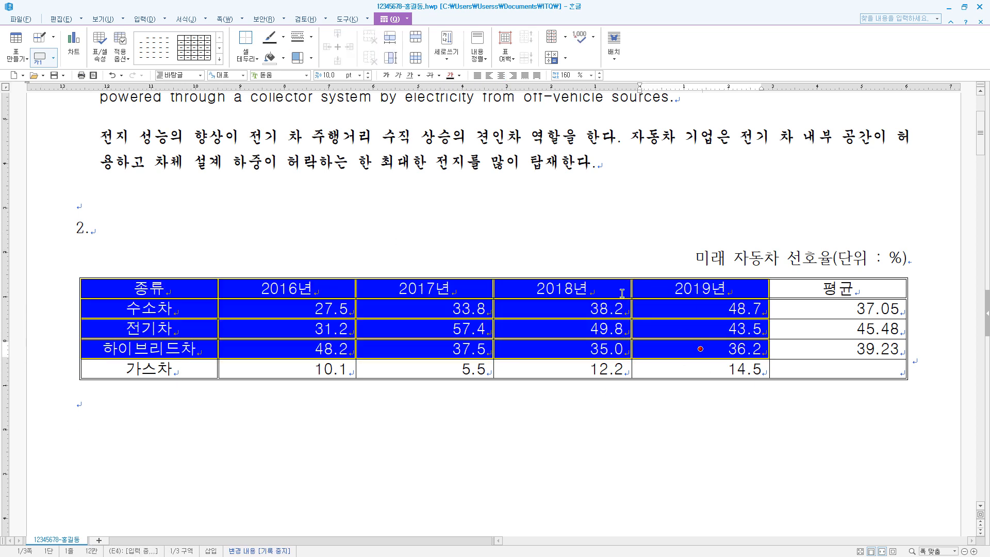
pyautogui.rightClick(649, 288)
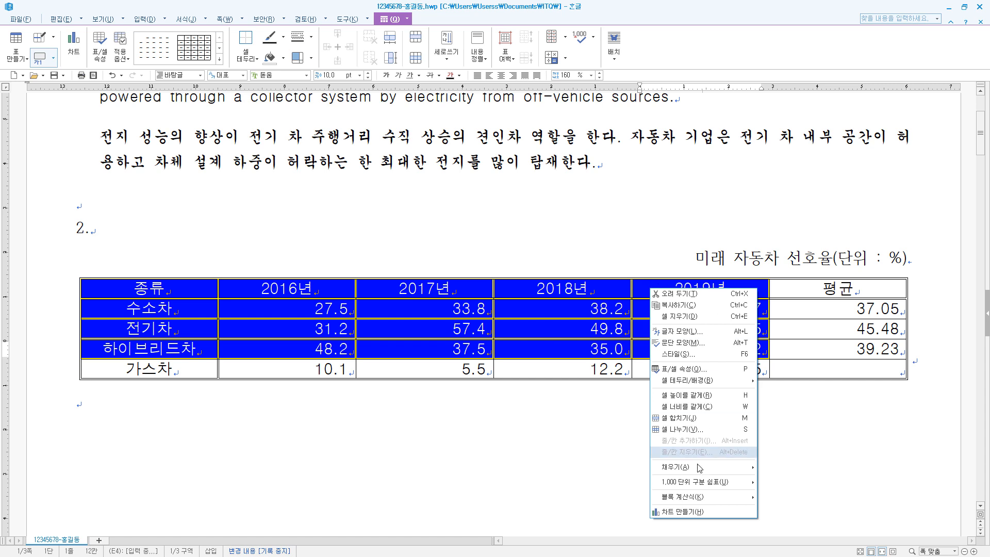
pyautogui.click(698, 512)
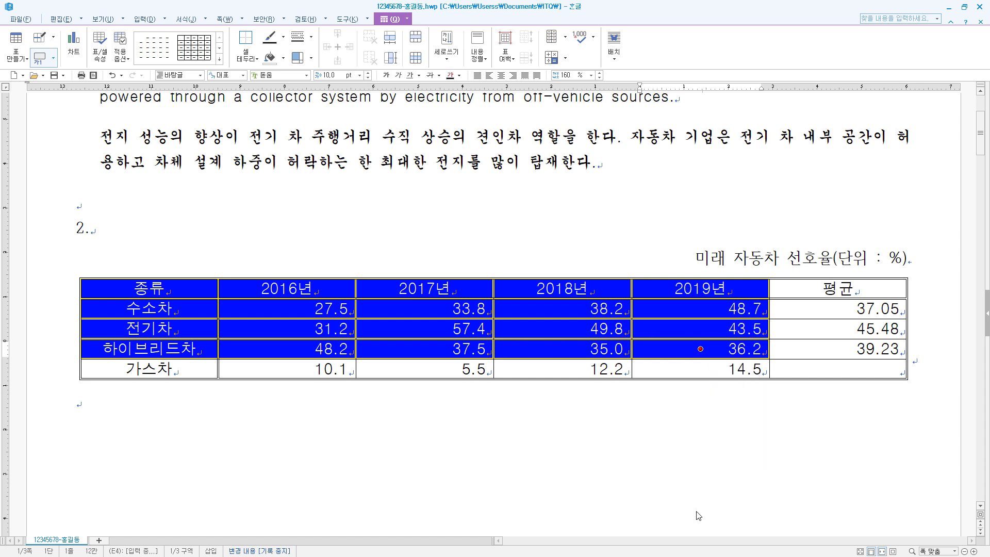
pyautogui.scroll(-2, 462, 396)
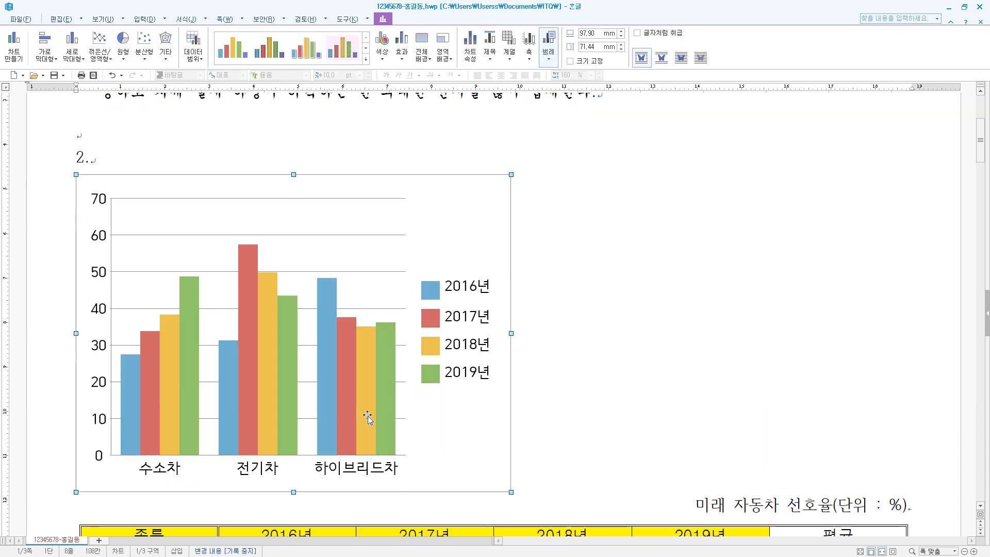
# Set the chart's object properties to be treated like a character (글자처럼 취급)
pyautogui.rightClick(464, 195)
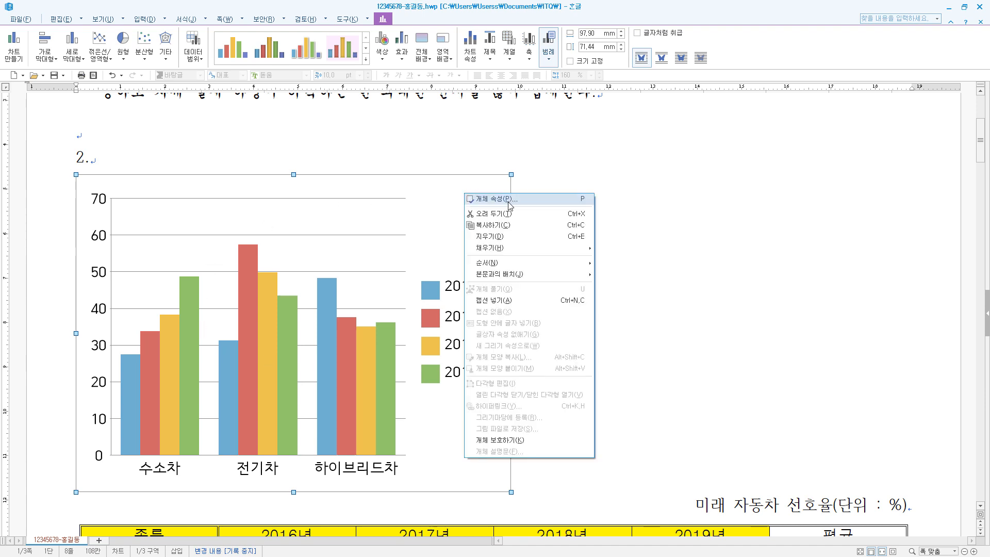
pyautogui.click(510, 205)
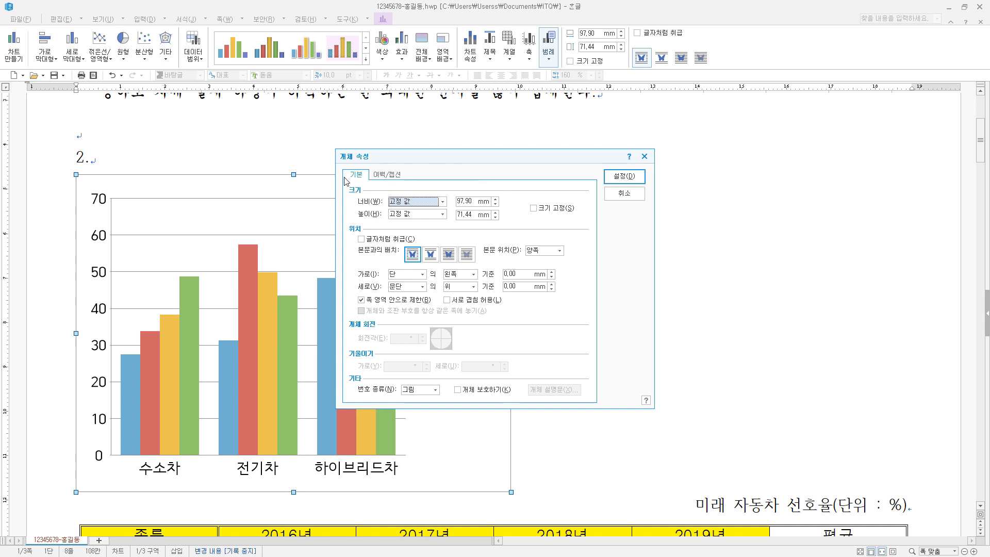
pyautogui.click(406, 240)
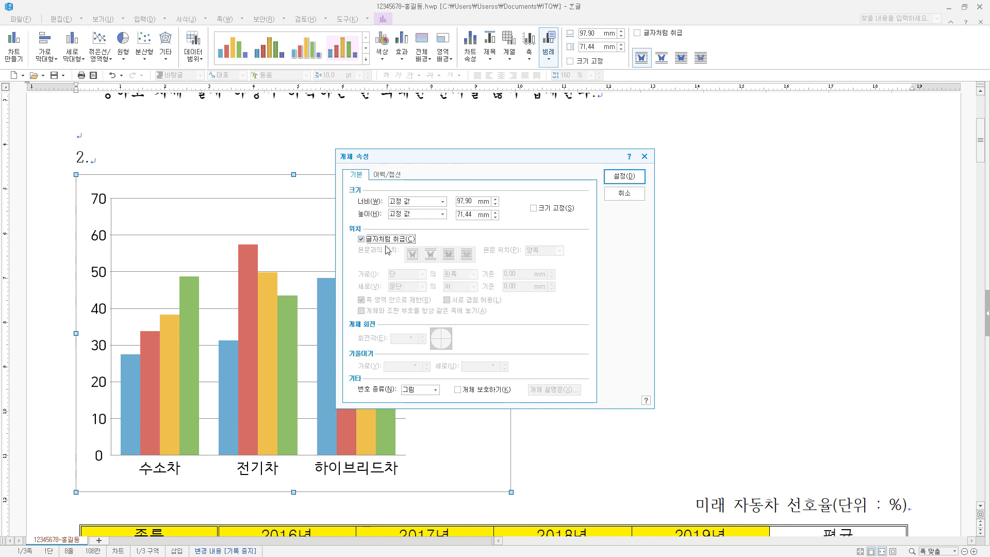
pyautogui.click(624, 177)
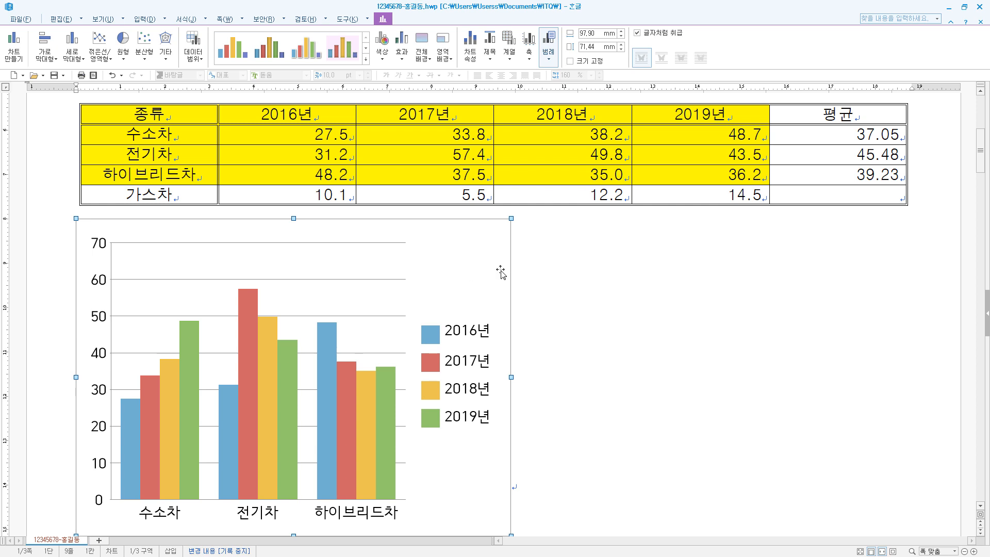
# Move the chart onto a new line one blank line below the table and widen it to about 188 mm
pyautogui.press('Delete')
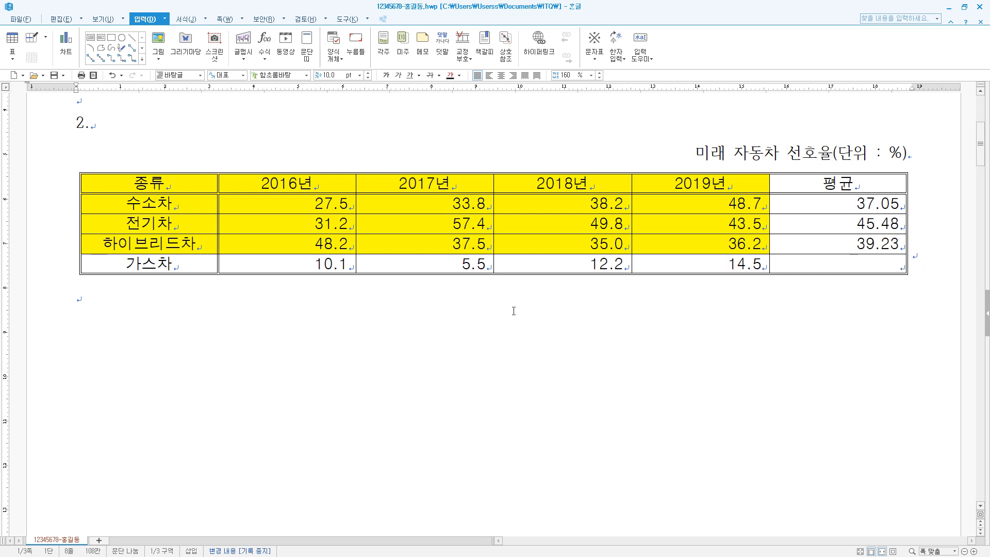
pyautogui.press('Return')
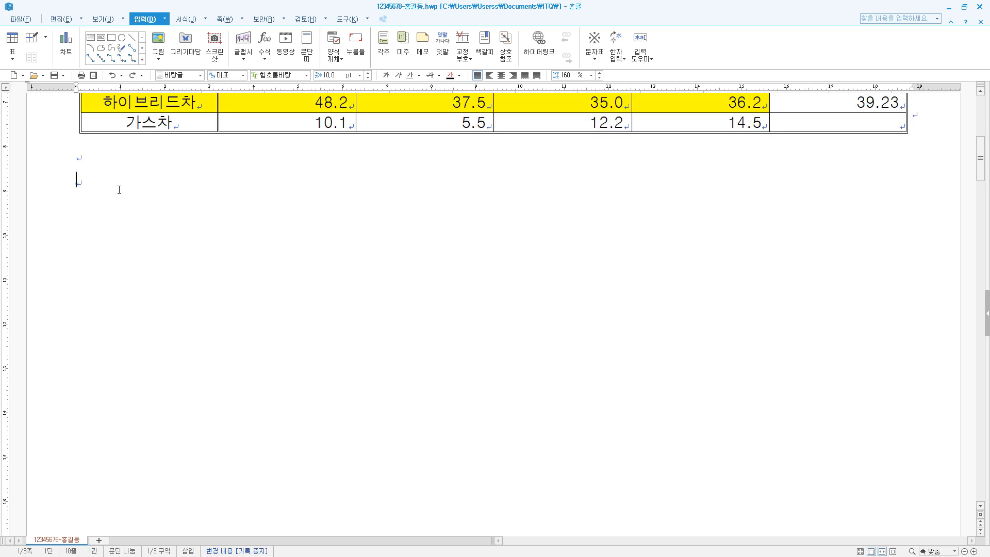
pyautogui.hotkey('ctrl', 'v')
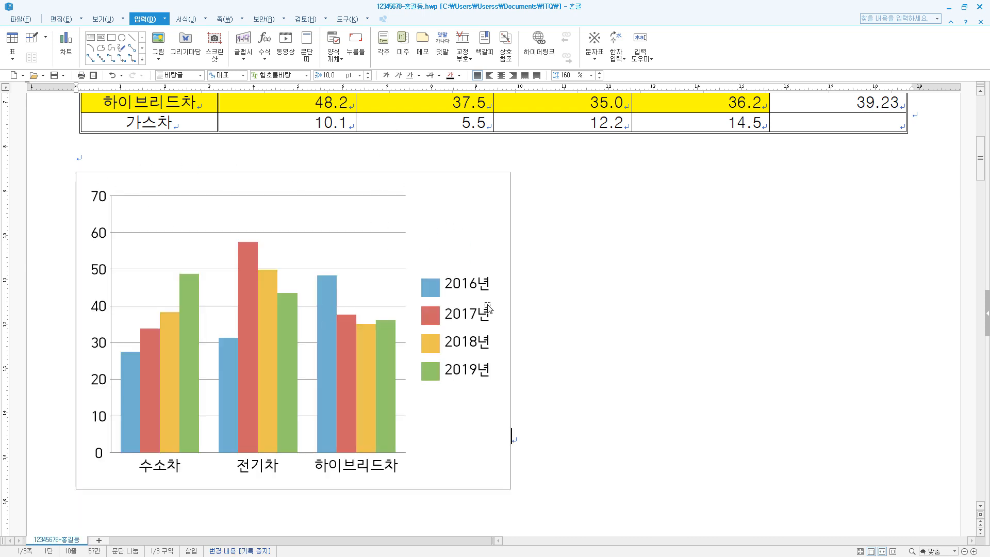
pyautogui.click(457, 283)
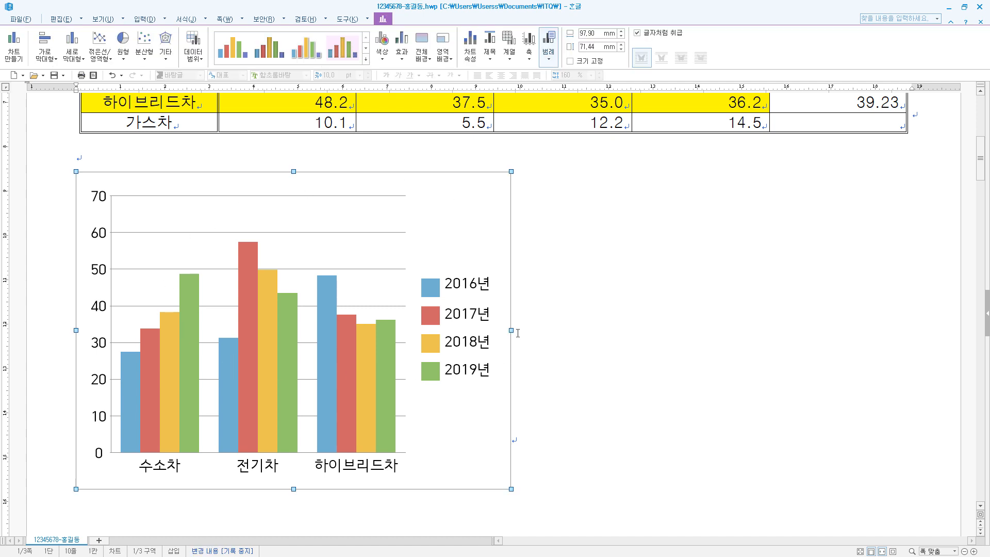
pyautogui.moveTo(511, 331); pyautogui.dragTo(911, 306)
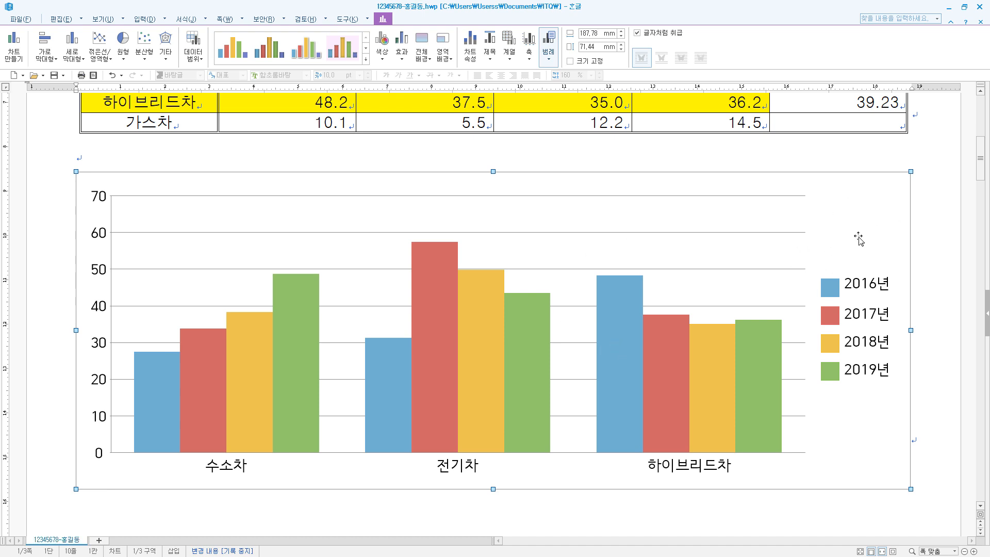
# Use the chart wizard to change the chart to the plain 꺾은선형 line style with its direction set to 열
pyautogui.click(858, 211)
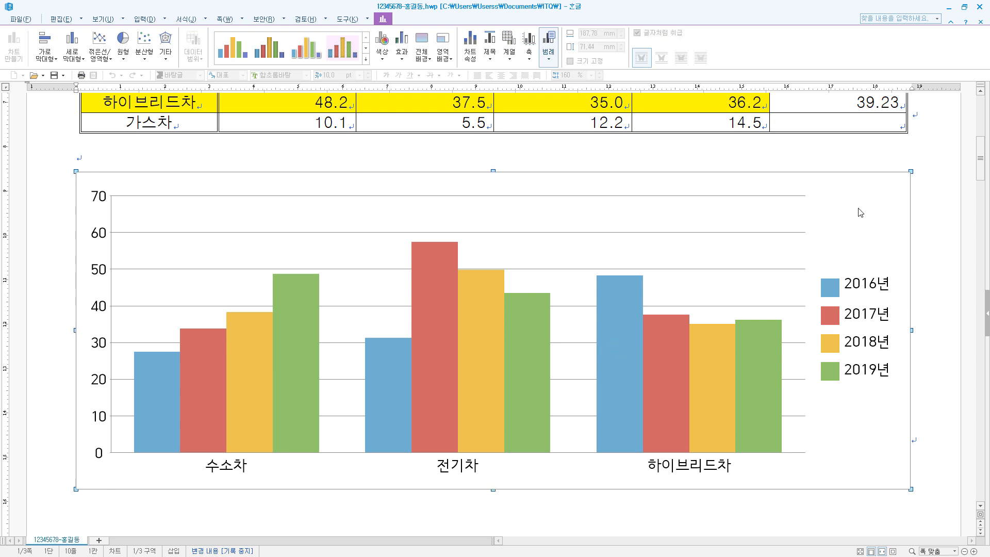
pyautogui.rightClick(860, 210)
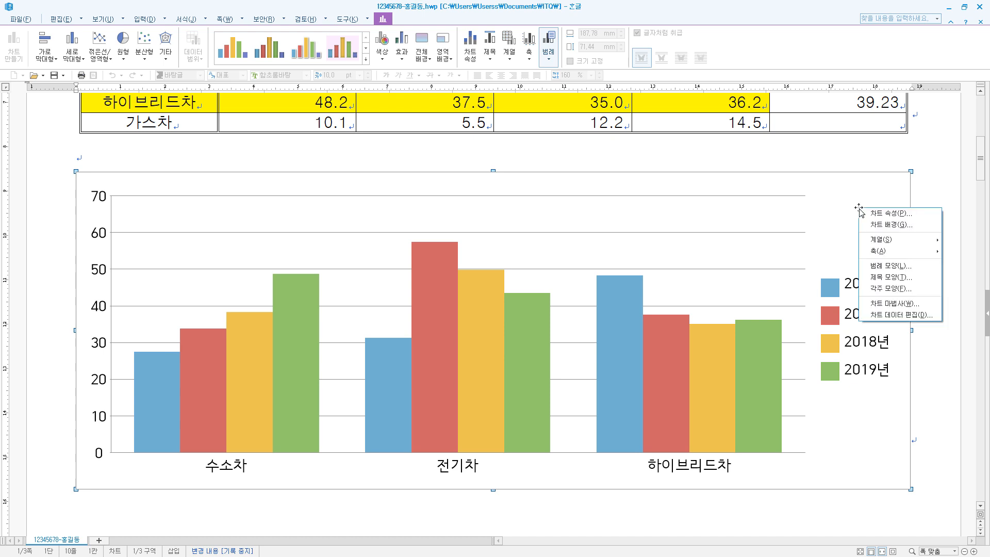
pyautogui.click(893, 303)
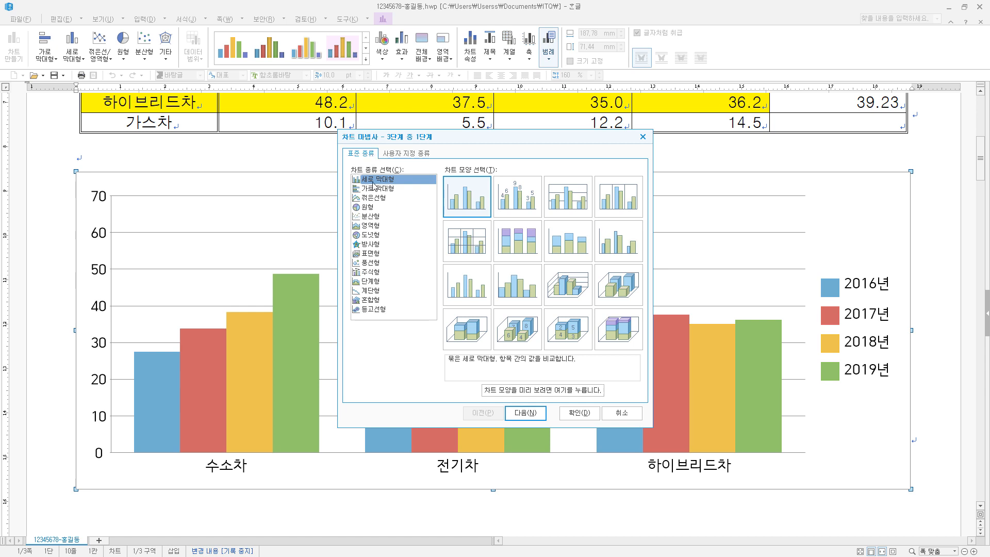
pyautogui.click(381, 199)
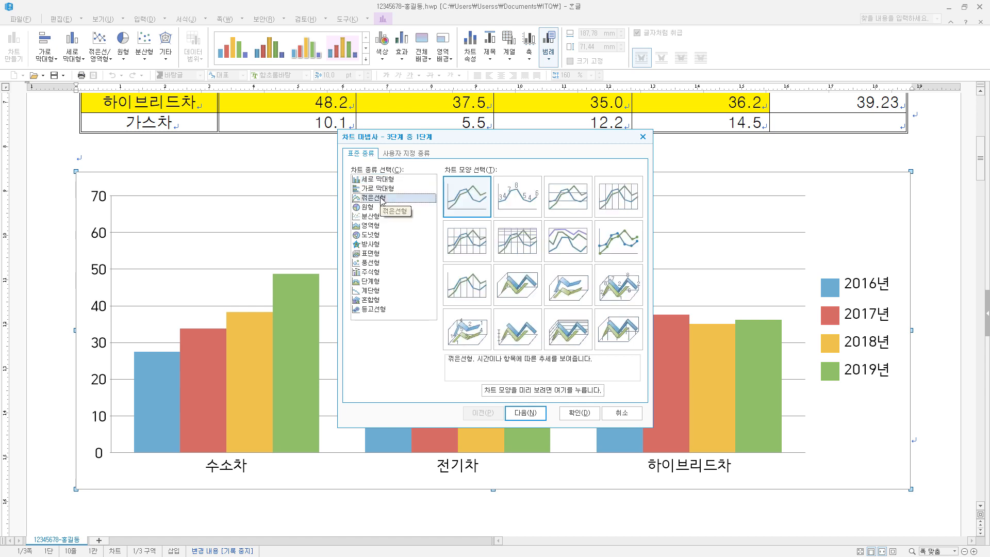
pyautogui.click(478, 184)
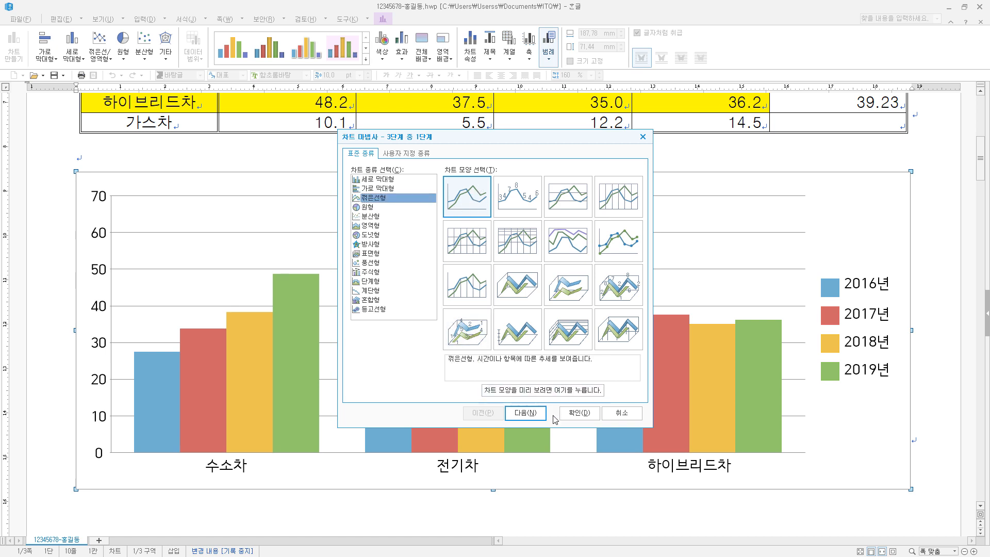
pyautogui.click(526, 413)
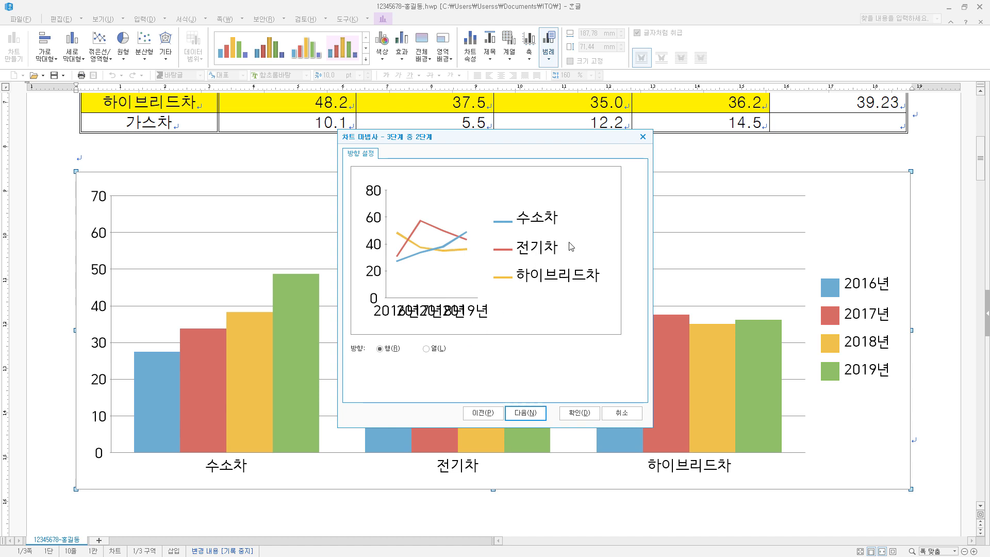
pyautogui.click(426, 349)
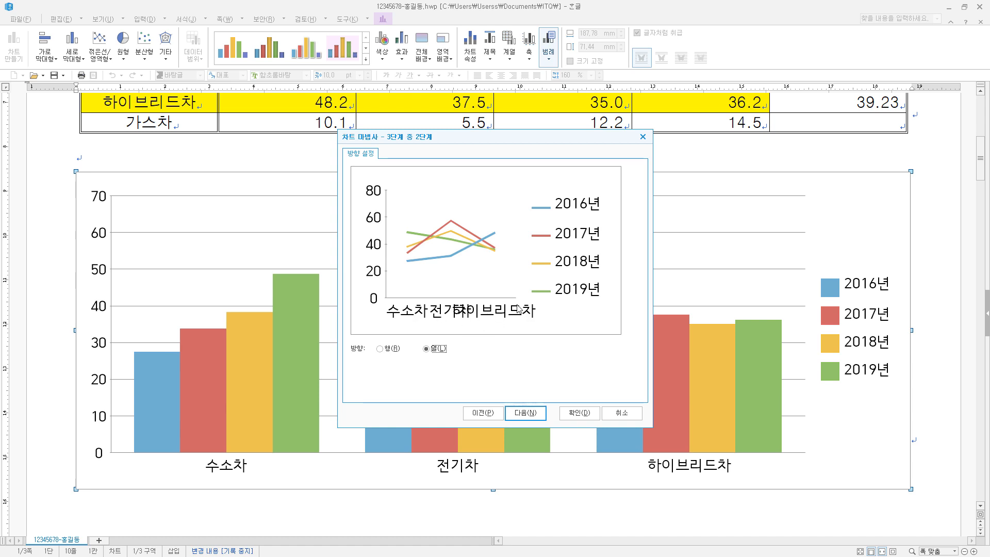
pyautogui.click(532, 416)
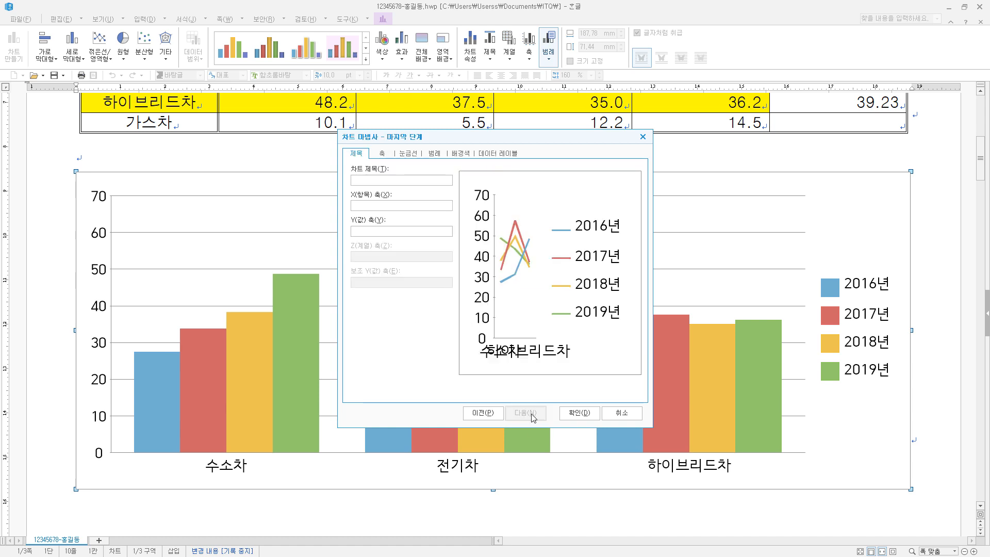
# Give the chart the title "미래 자동차 선호율" and finish the chart wizard, keeping the legend at 오른쪽
pyautogui.write('미래 자동차 선호율')
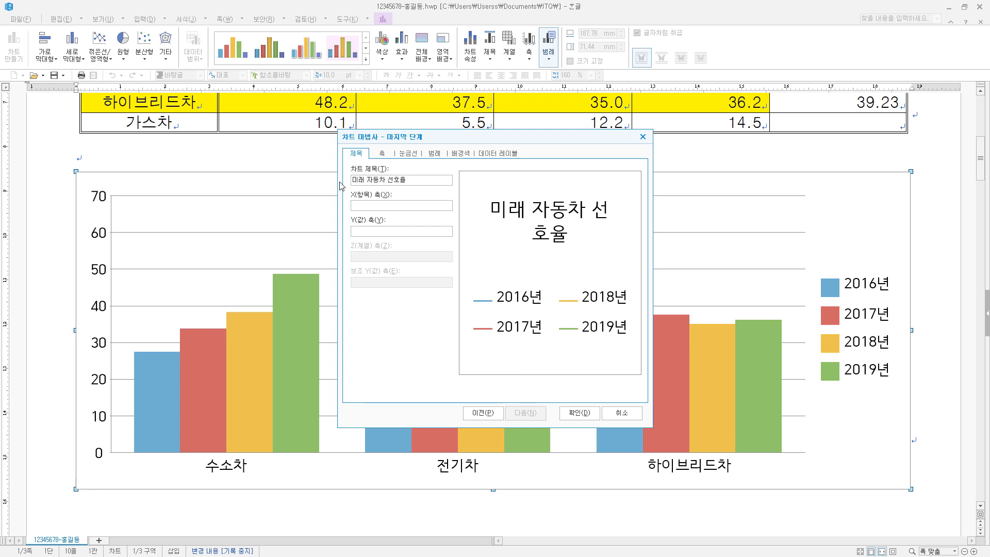
pyautogui.click(435, 153)
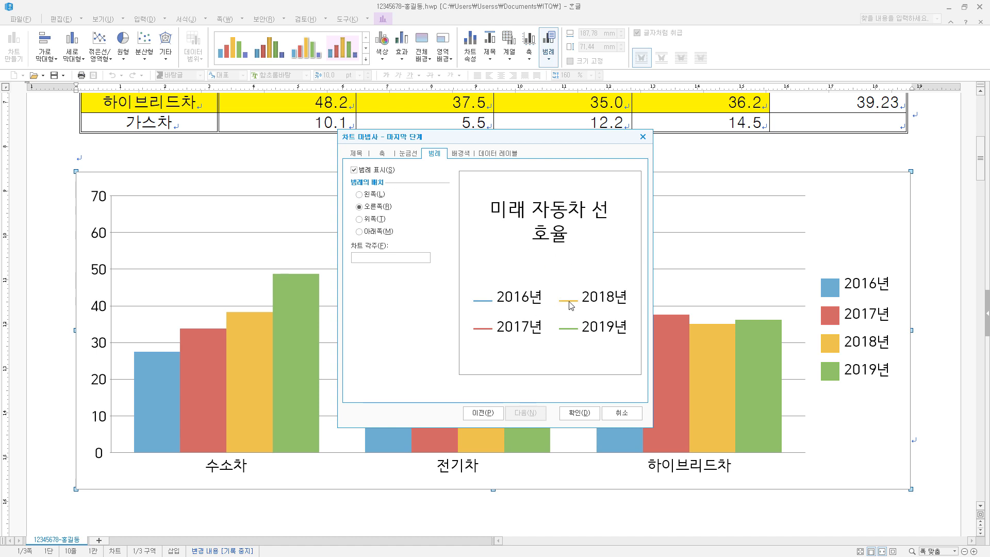
pyautogui.click(576, 414)
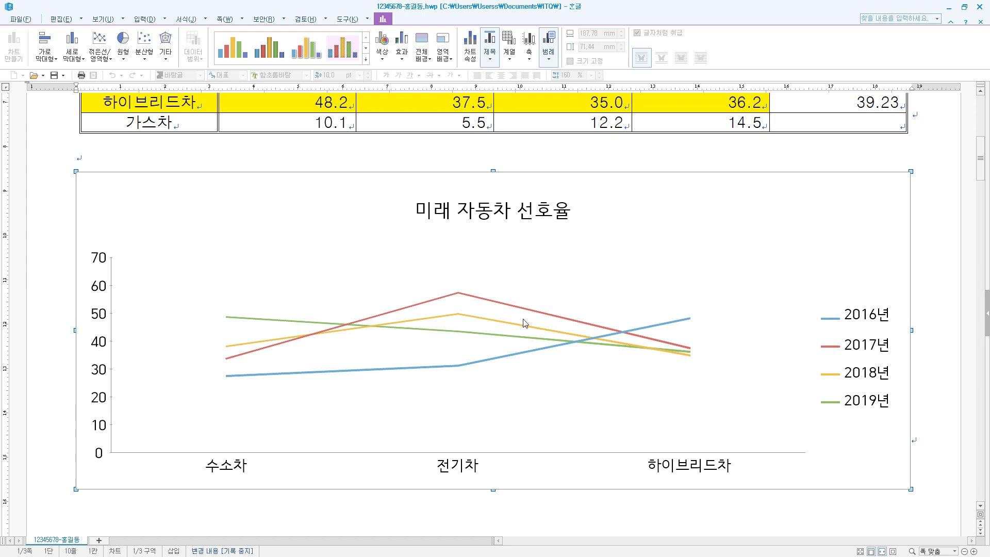
# Set the chart title's font to 굴림 in bold at size 12
pyautogui.doubleClick(503, 211)
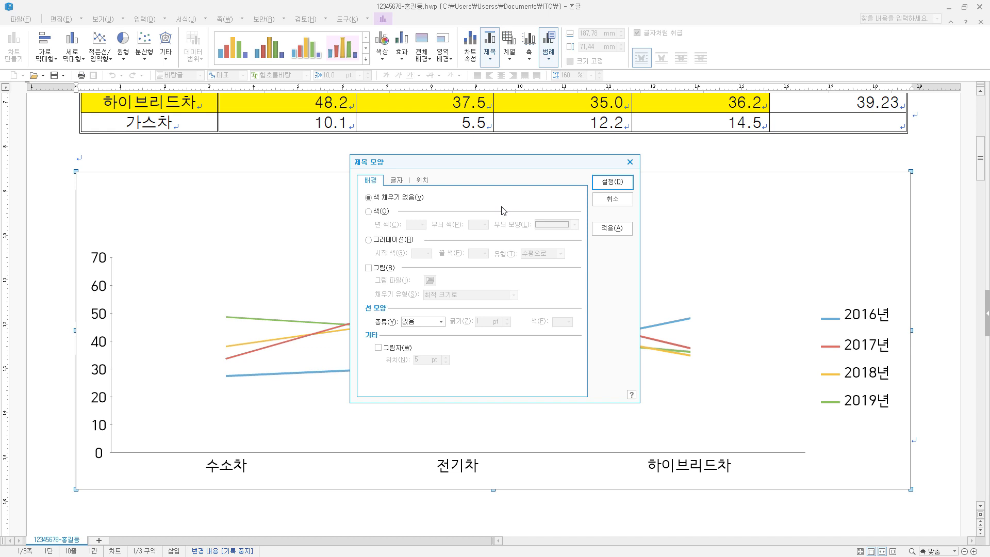
pyautogui.click(397, 180)
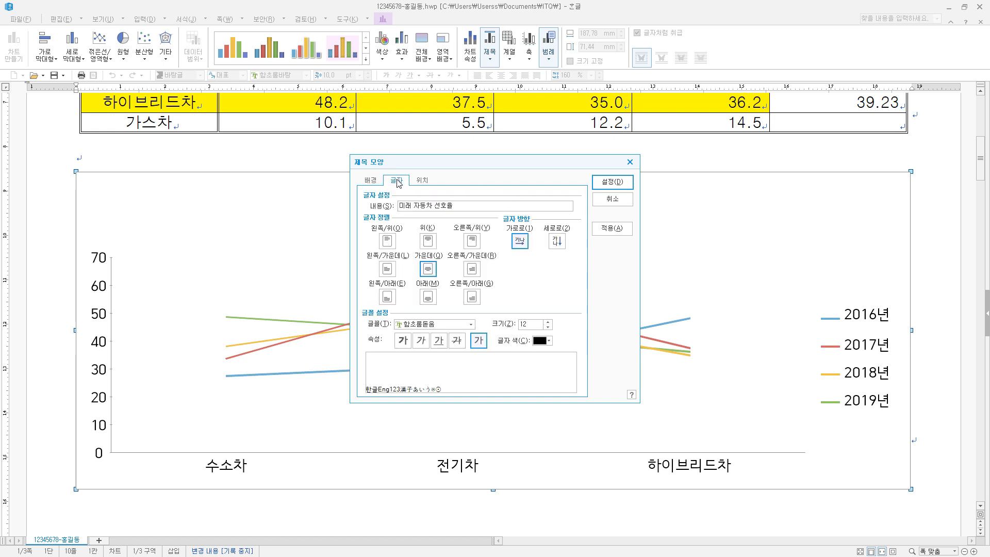
pyautogui.click(448, 329)
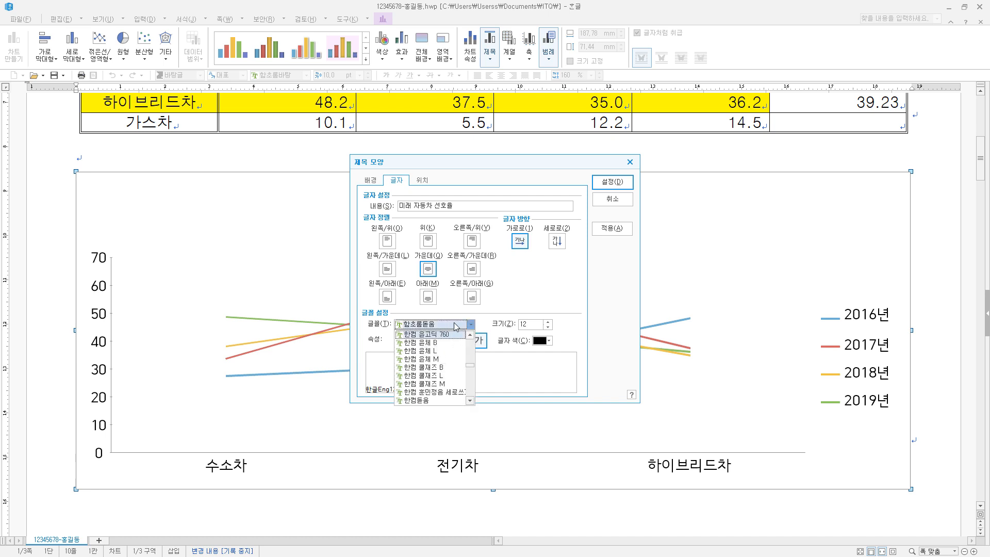
pyautogui.click(457, 326)
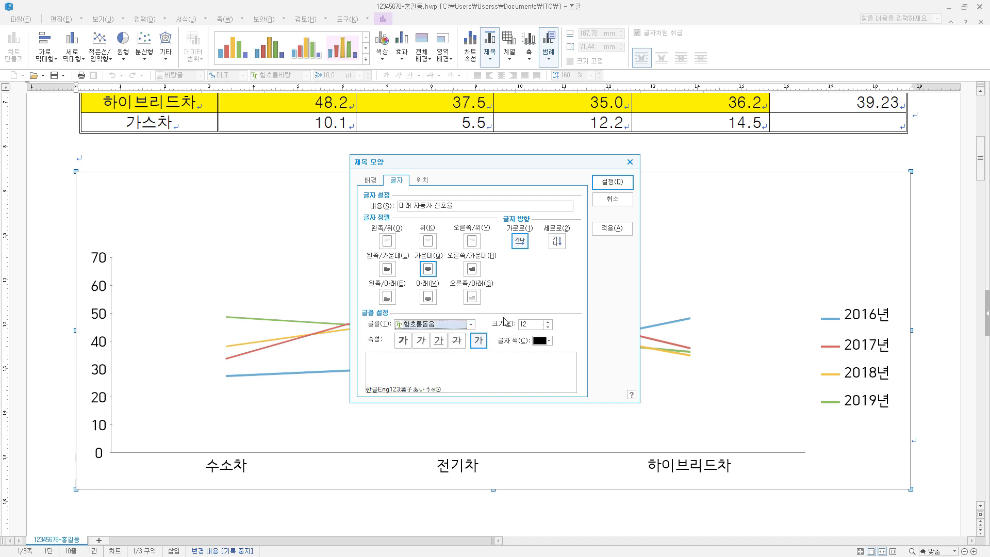
pyautogui.write('굴림')
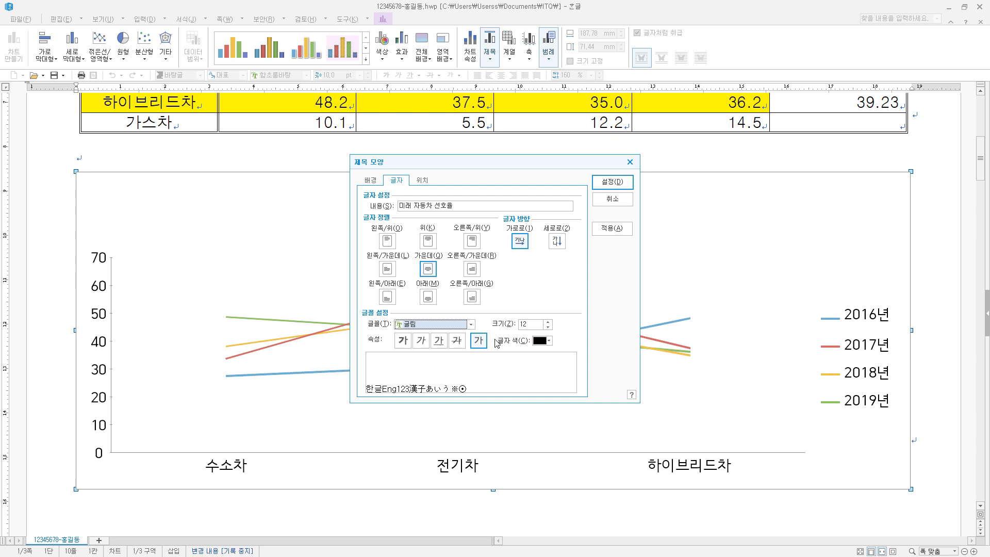
pyautogui.click(403, 341)
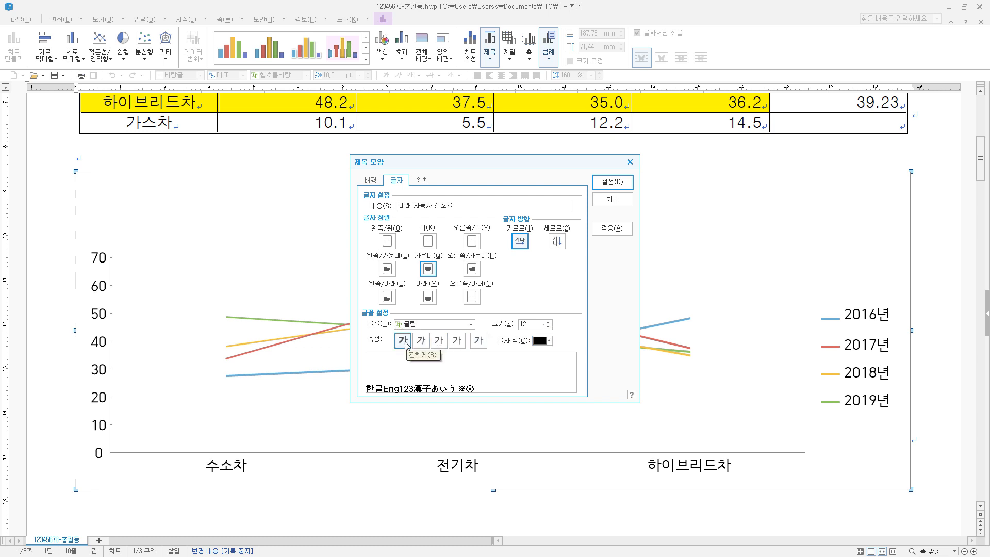
# Give the chart title a 한 줄로 border line and a 2 pt shadow, and apply the title settings
pyautogui.click(377, 180)
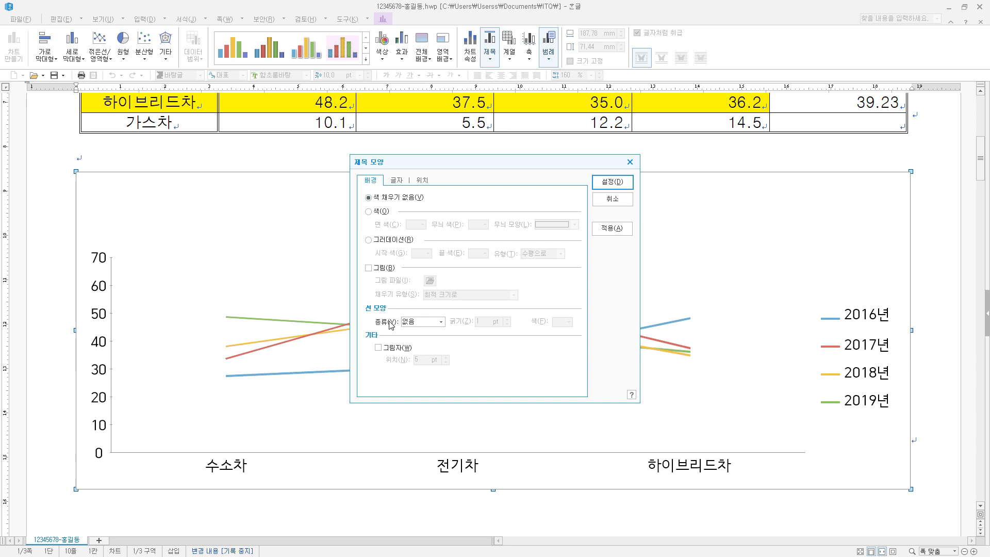
pyautogui.click(433, 323)
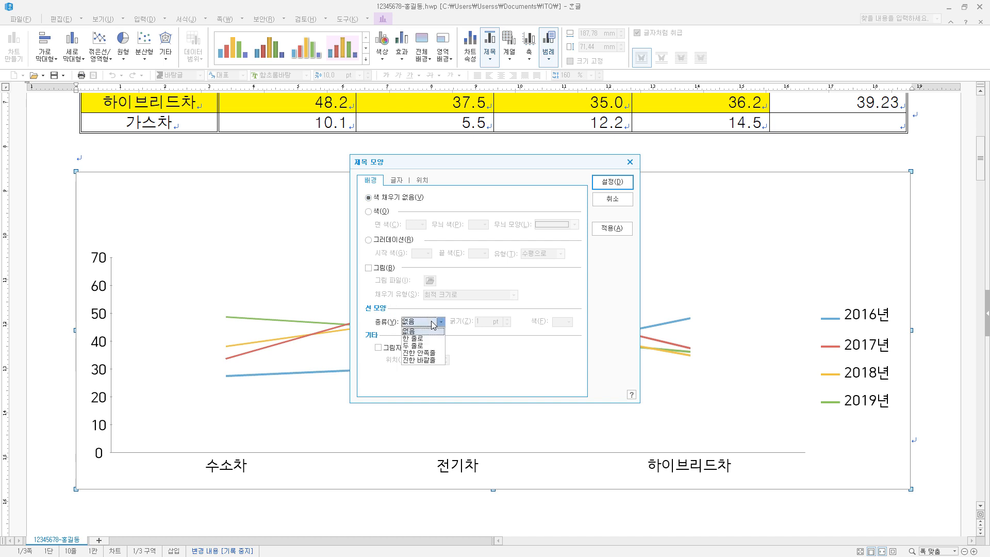
pyautogui.click(427, 339)
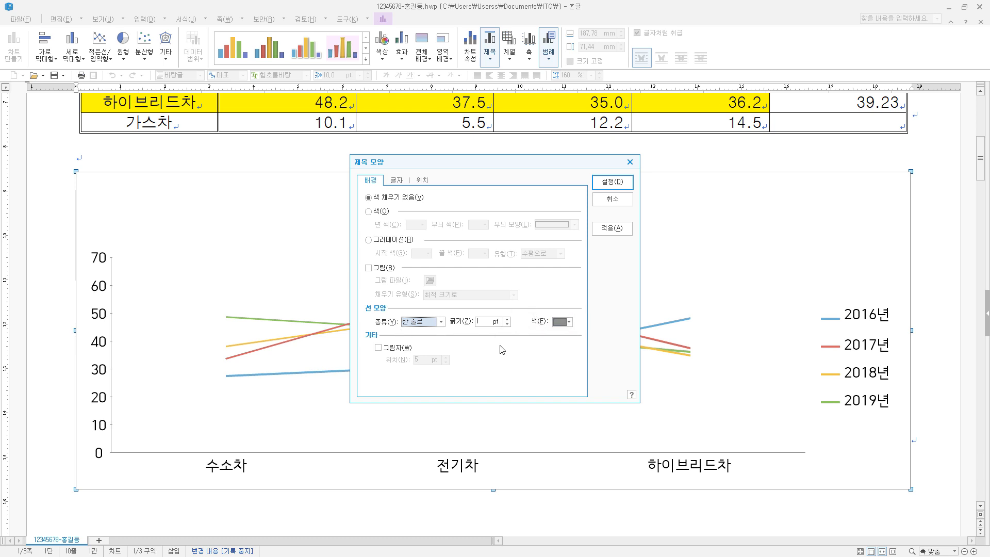
pyautogui.click(395, 349)
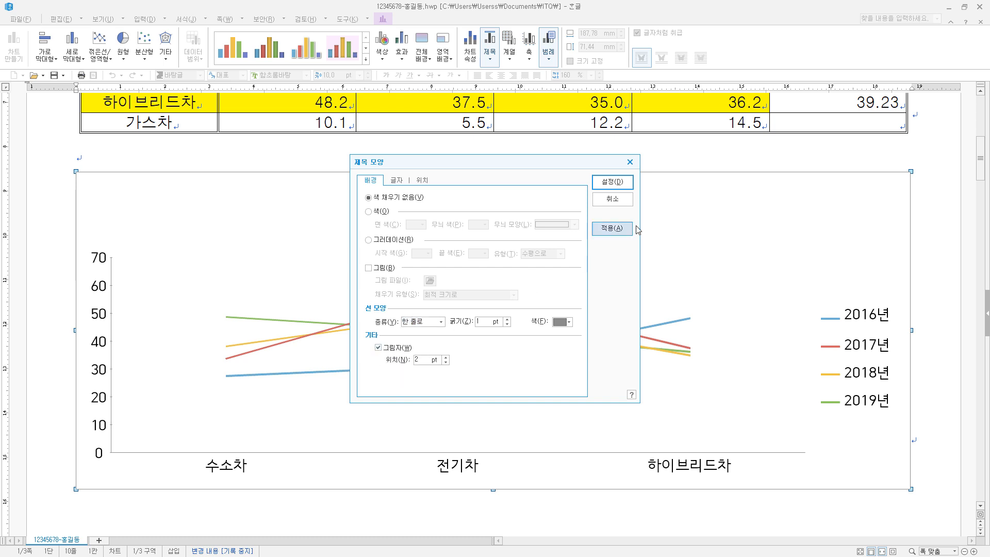
pyautogui.click(630, 187)
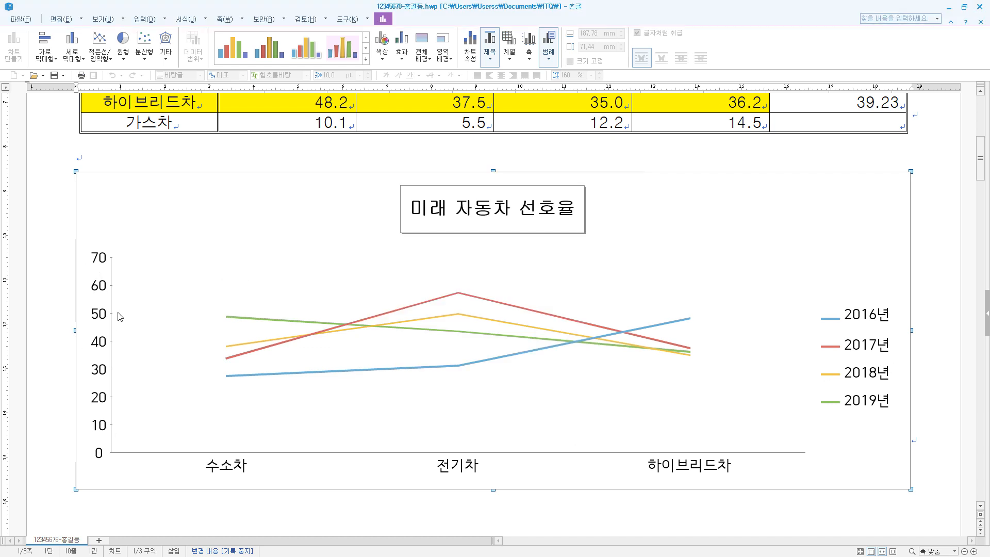
# Show a title on the chart's 세로 값 축 with the text "(단위 : %)" and the text direction set to 가로로
pyautogui.click(531, 61)
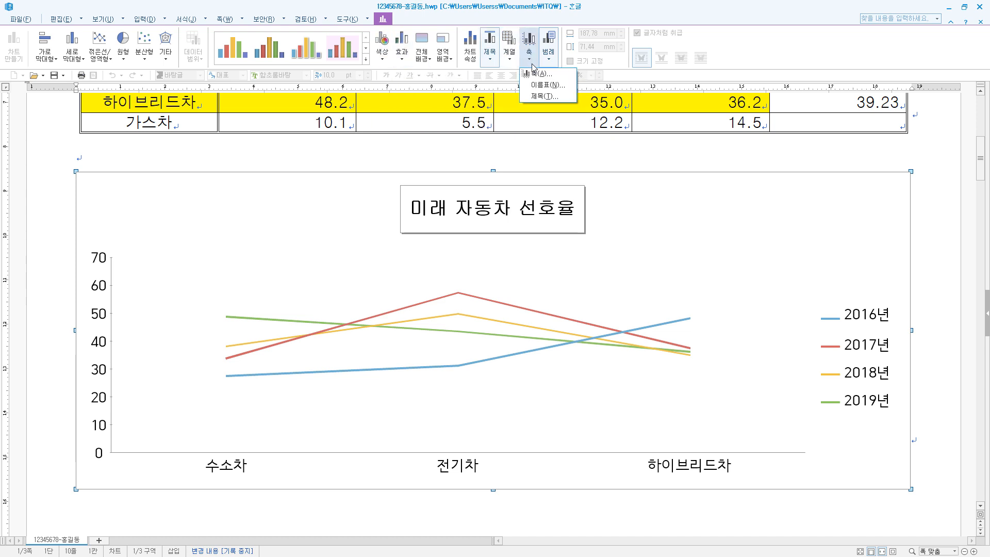
pyautogui.click(538, 92)
pyautogui.click(454, 287)
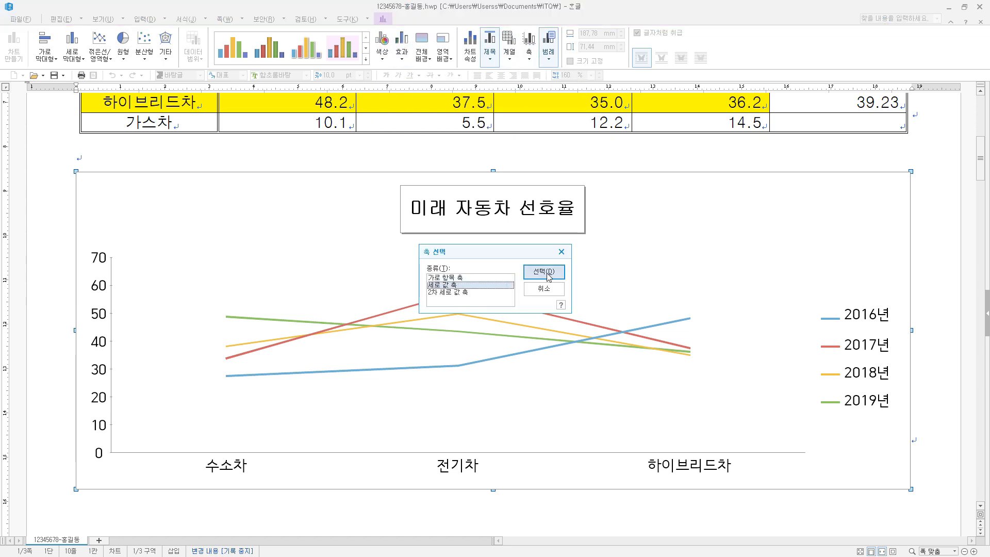
pyautogui.click(544, 271)
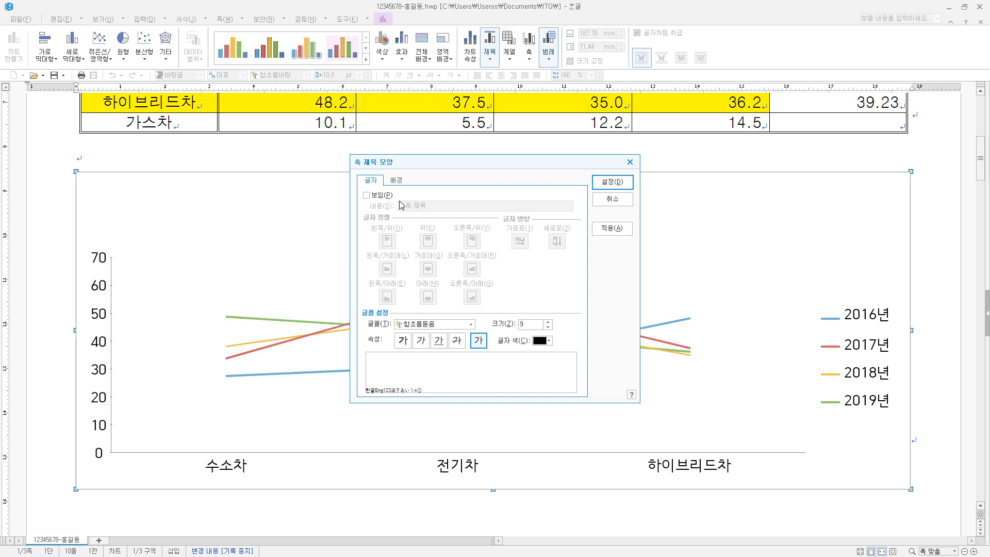
pyautogui.click(384, 196)
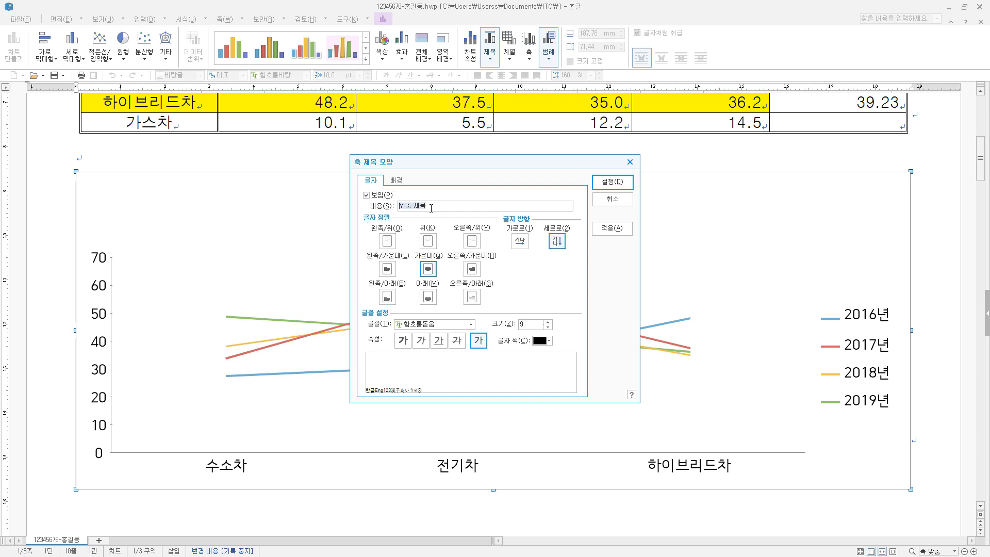
pyautogui.write('(단위 : %)')
pyautogui.click(519, 241)
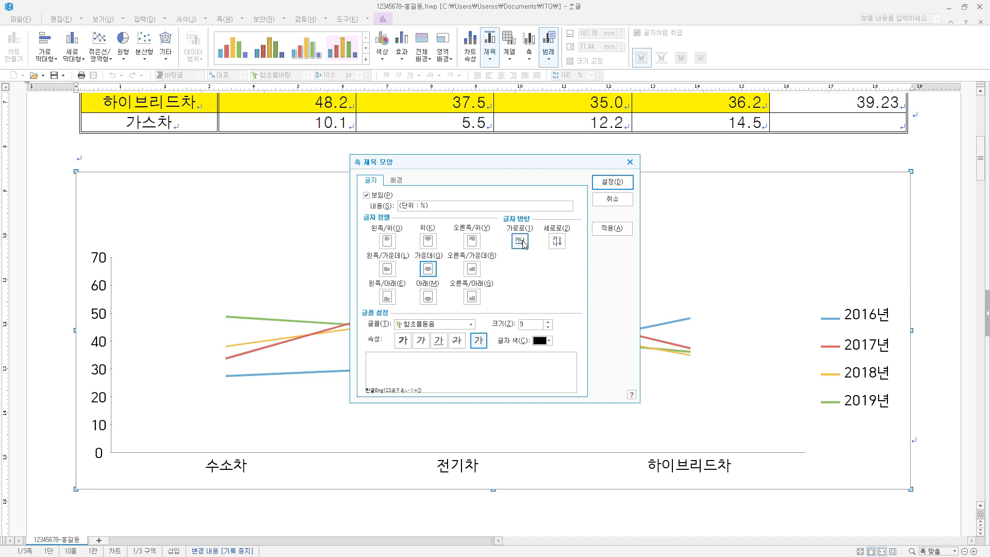
# Set the value axis title's font to 굴림 at size 10 and apply the axis title settings
pyautogui.click(450, 329)
pyautogui.click(451, 330)
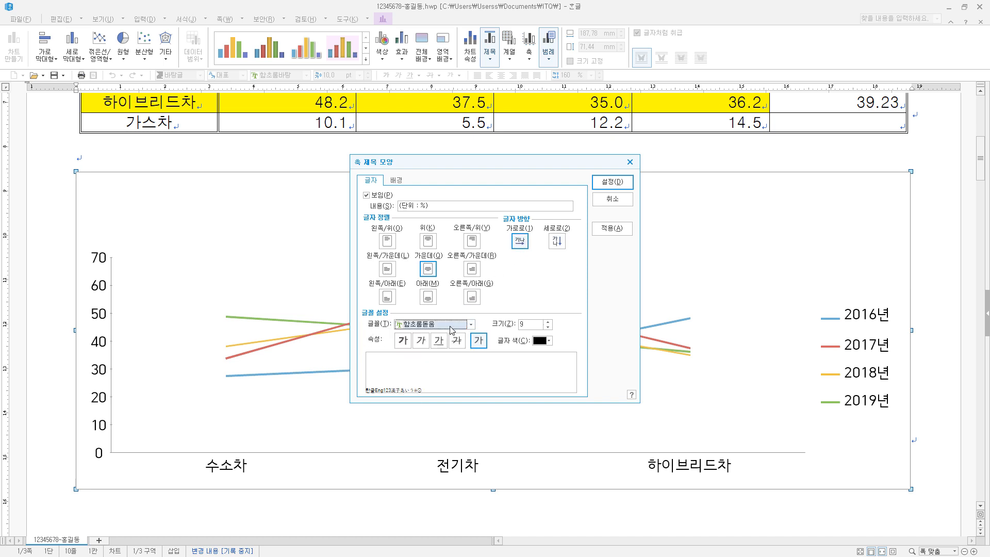
pyautogui.write('굴림')
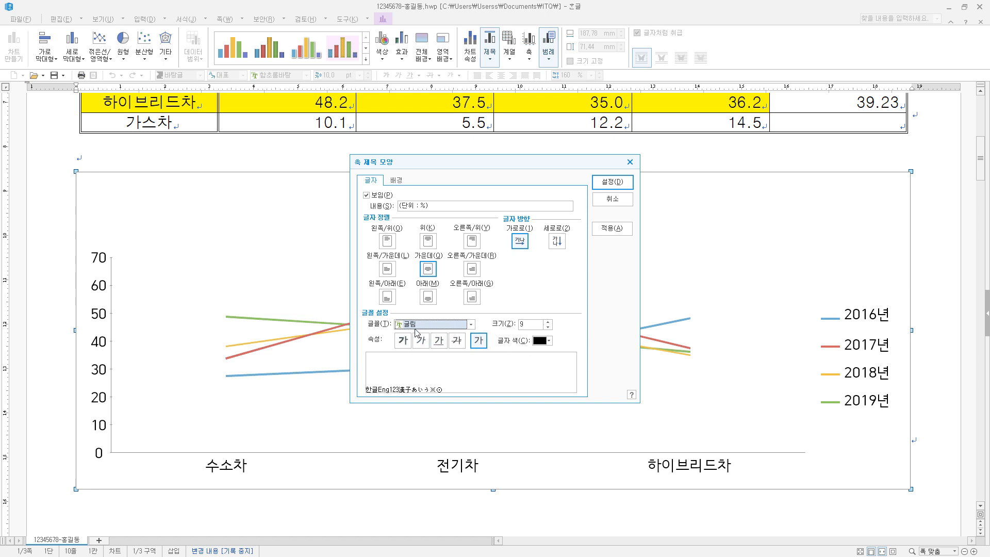
pyautogui.click(549, 323)
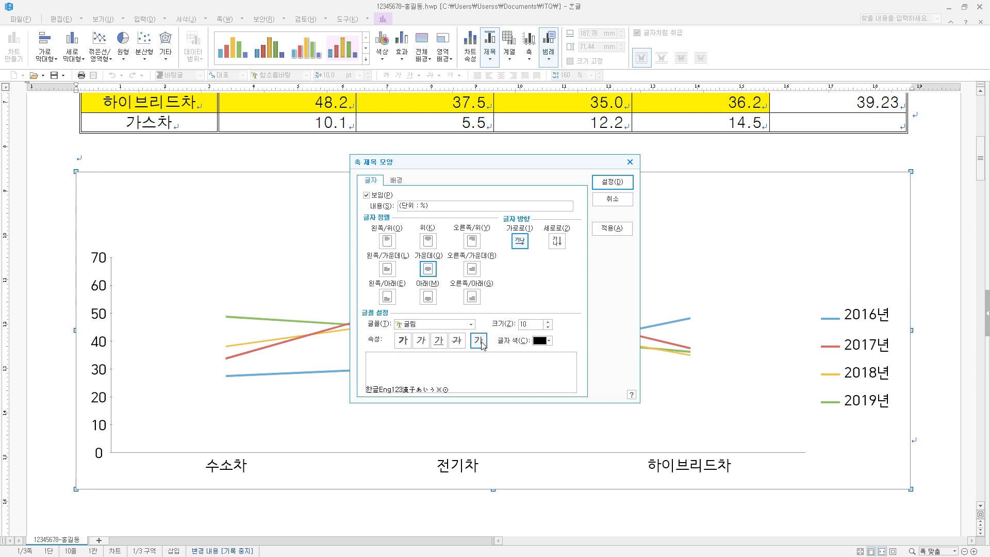
pyautogui.click(612, 182)
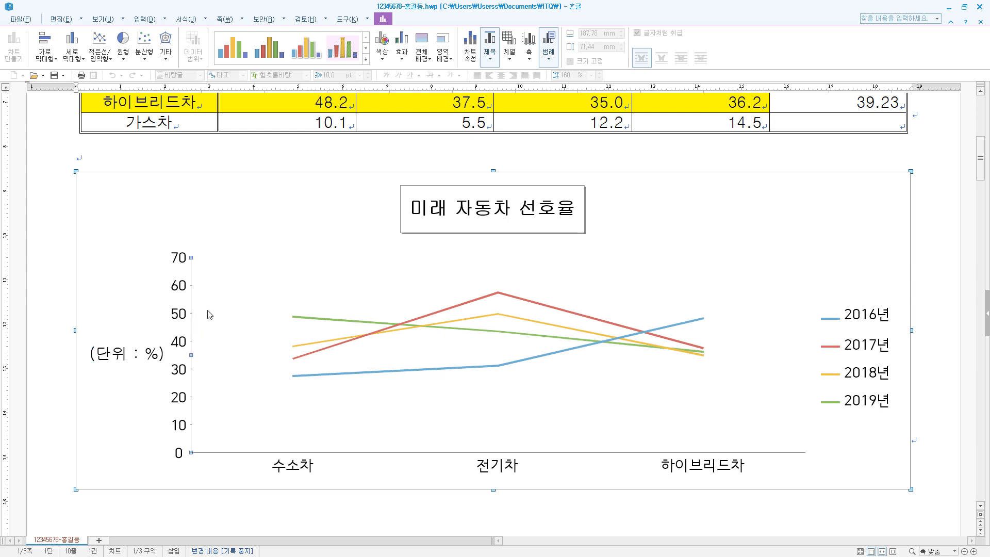
# Set the font of the 세로 값 축 labels to 굴림 at 10 pt and apply the label settings
pyautogui.doubleClick(177, 319)
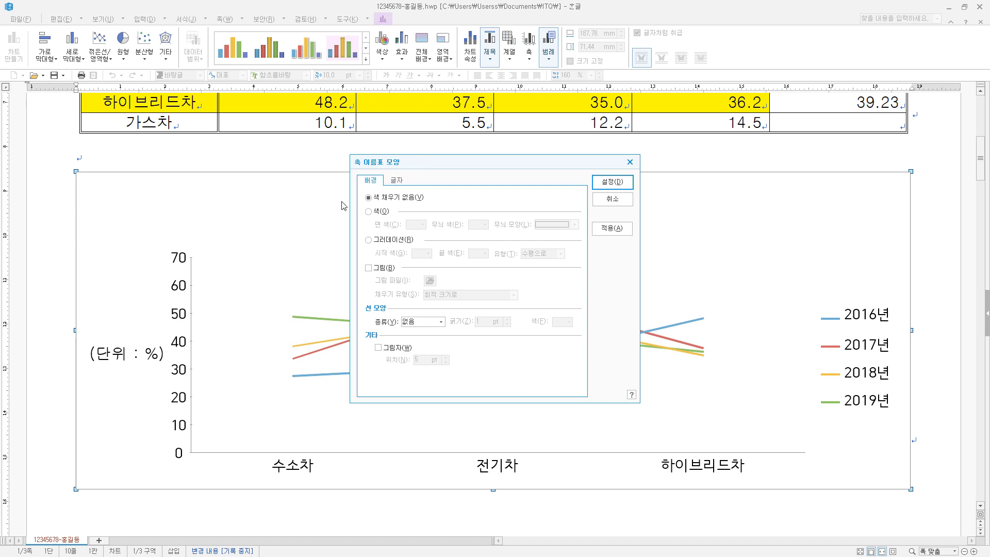
pyautogui.click(622, 202)
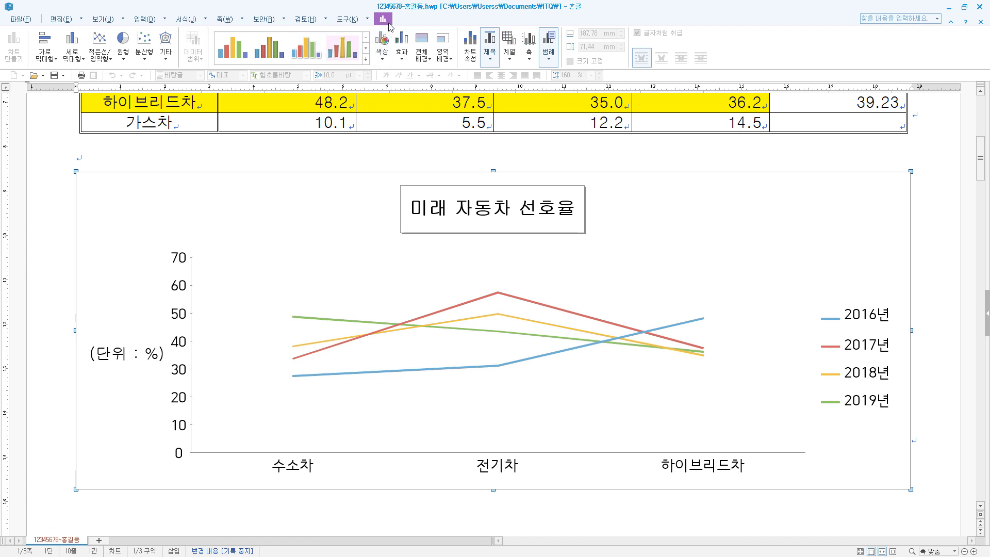
pyautogui.click(529, 59)
pyautogui.click(543, 85)
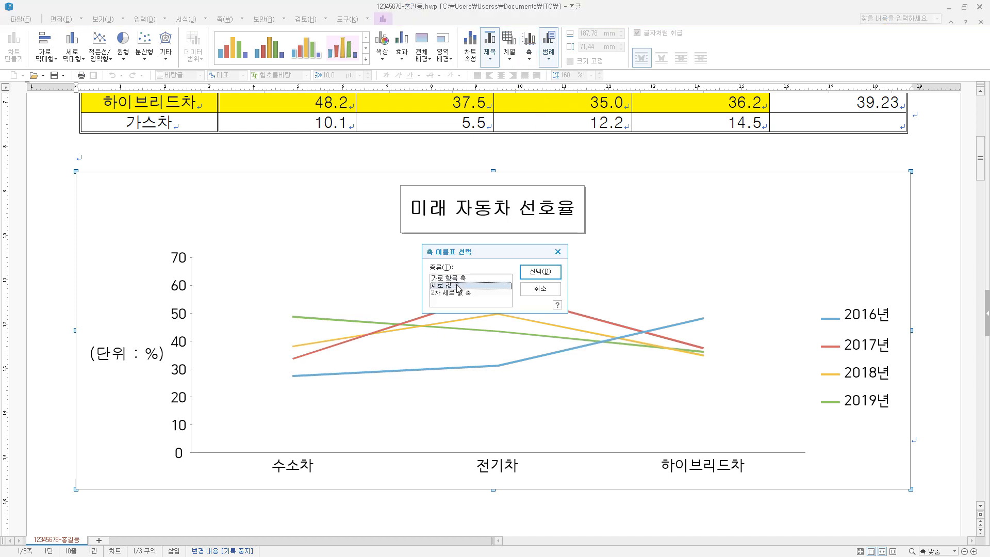
pyautogui.click(547, 274)
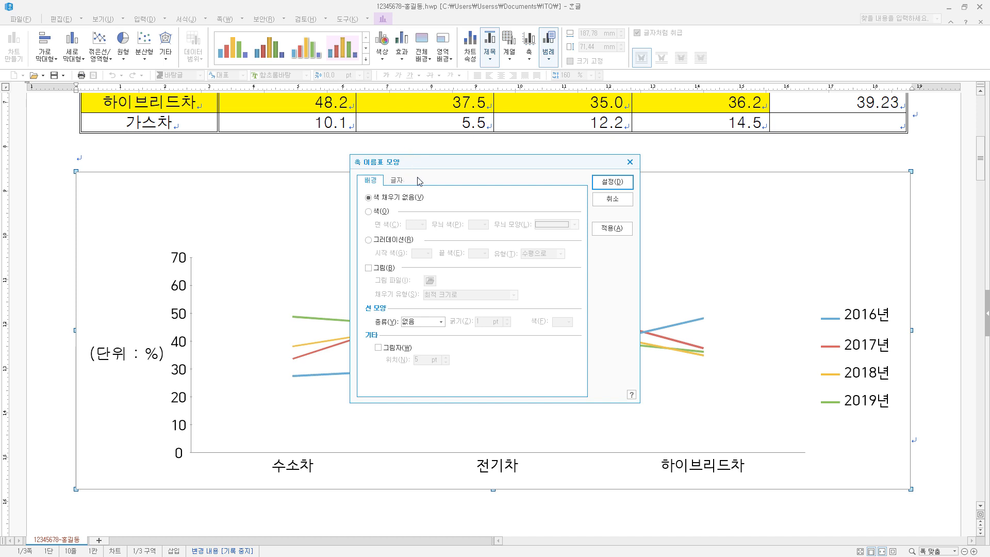
pyautogui.click(397, 180)
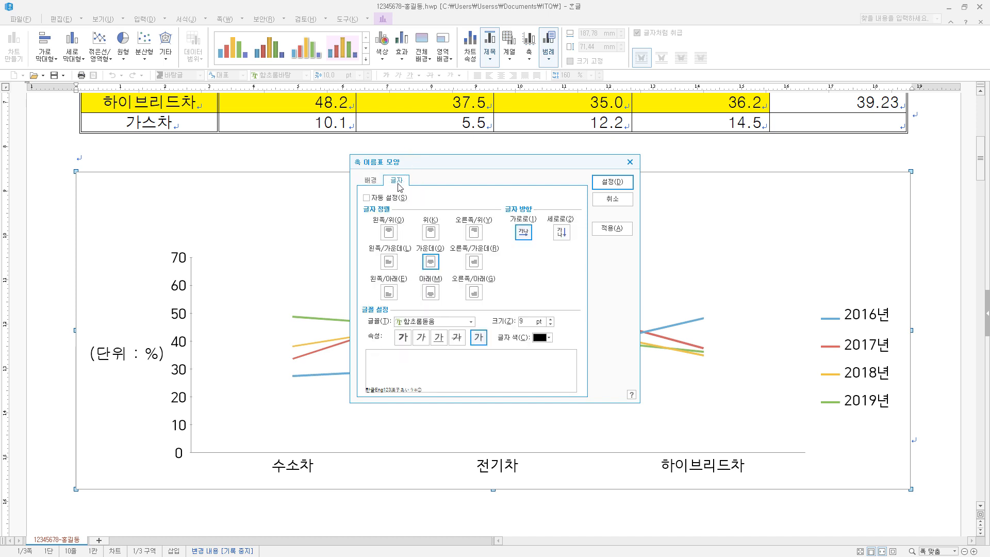
pyautogui.click(430, 321)
pyautogui.click(429, 322)
pyautogui.write('굴림')
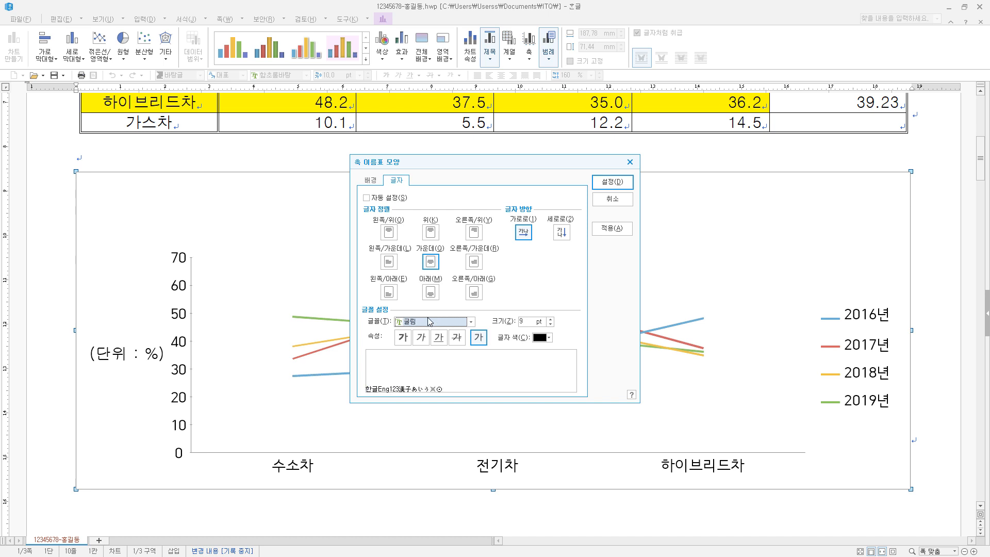
pyautogui.click(550, 318)
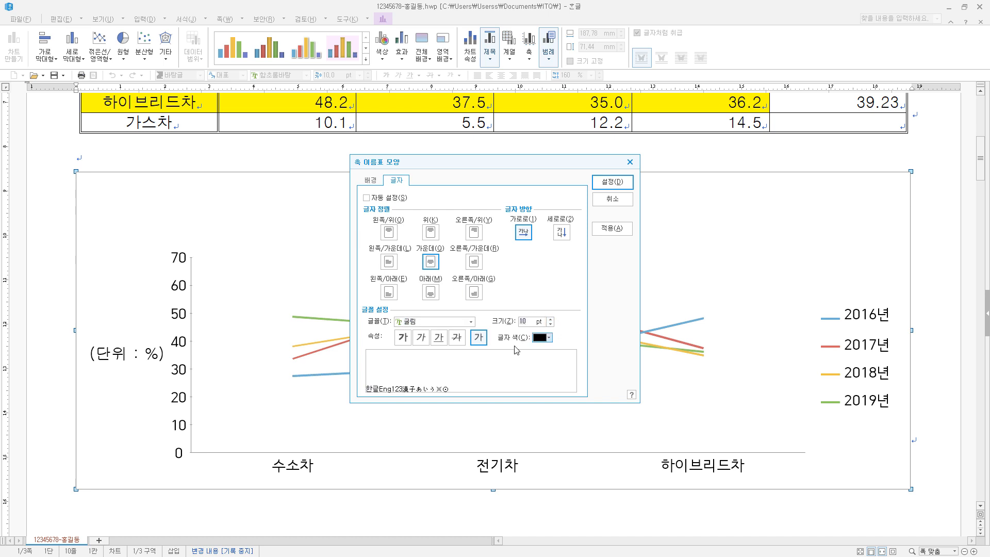
pyautogui.click(611, 183)
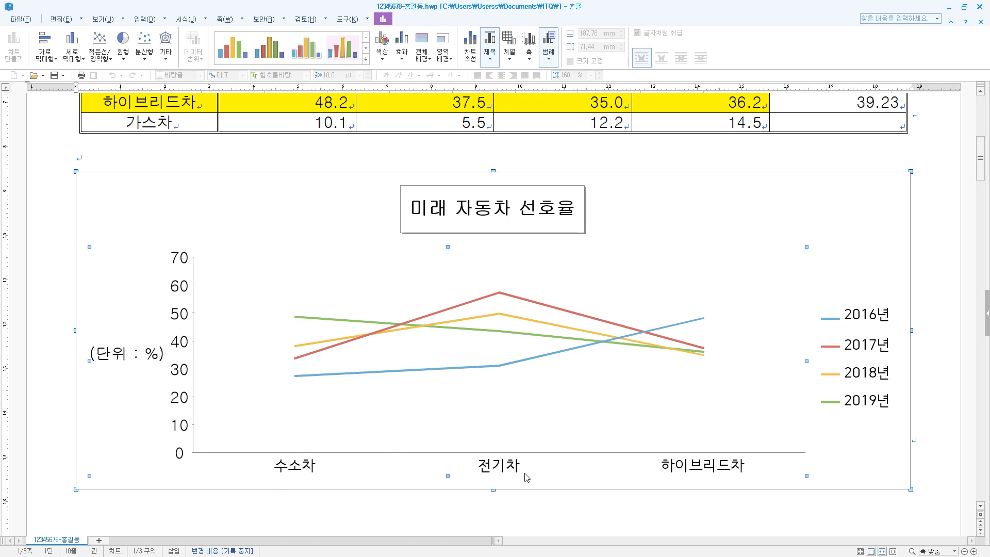
# Set the font of the horizontal category axis labels to 굴림 at 10 pt and apply it
pyautogui.doubleClick(508, 466)
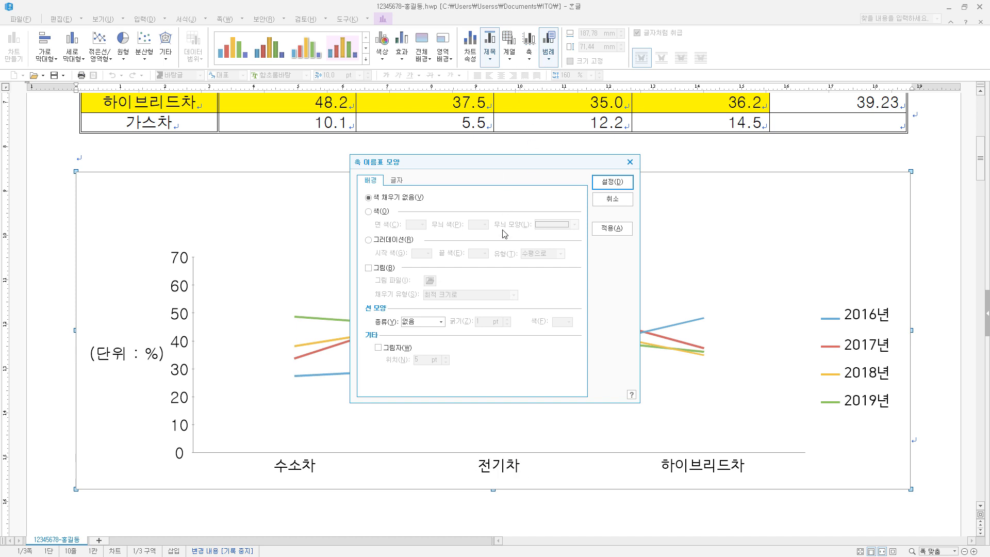
pyautogui.hotkey('ctrl', 'Tab')
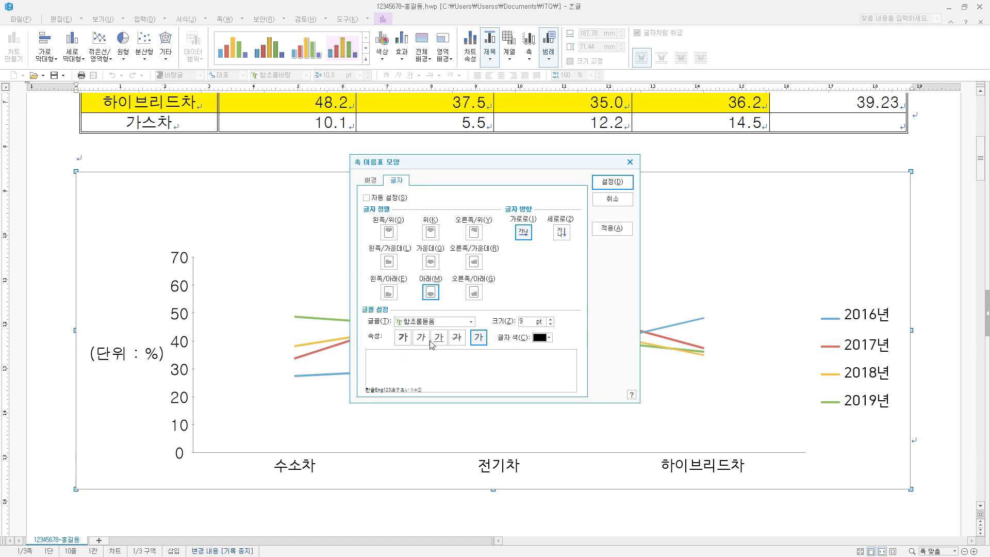
pyautogui.write('굴림')
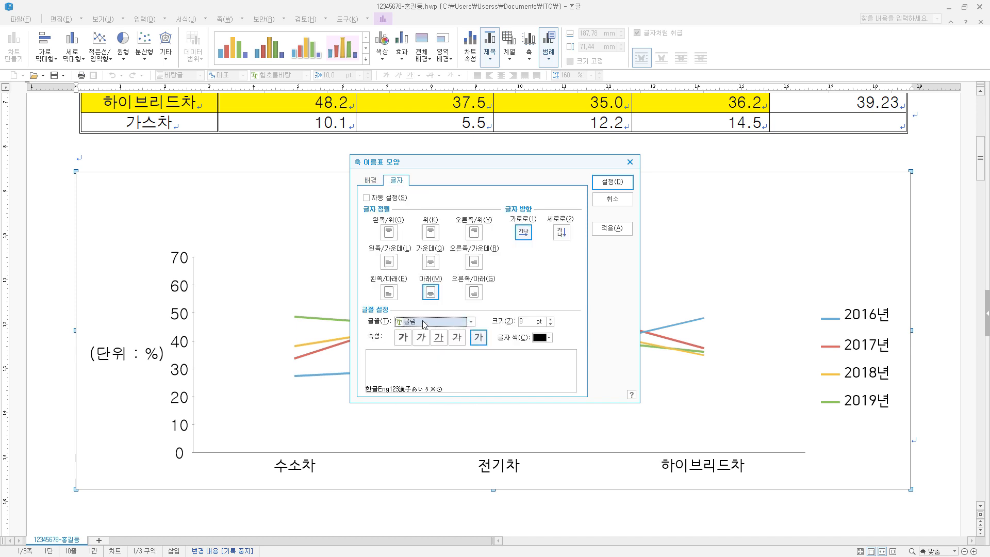
pyautogui.click(550, 319)
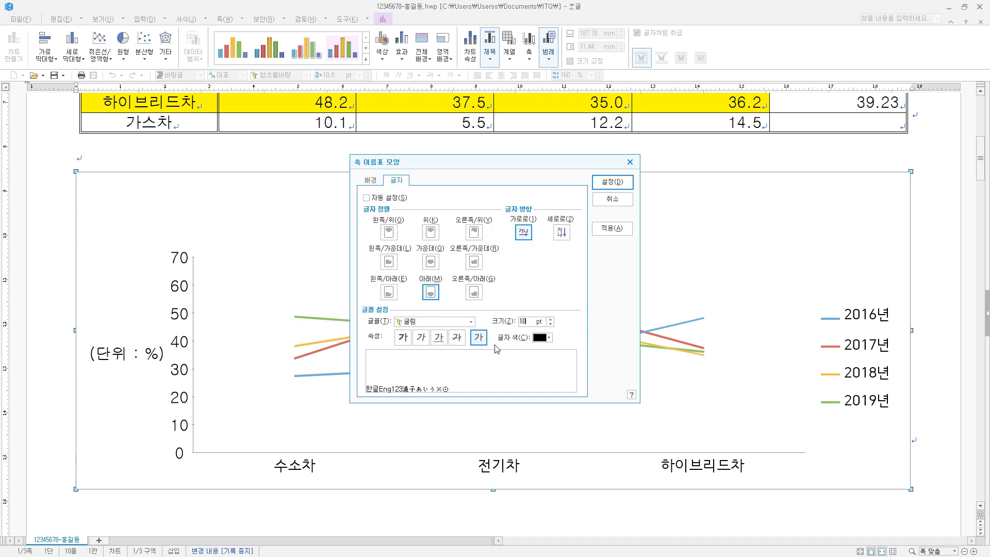
pyautogui.click(612, 181)
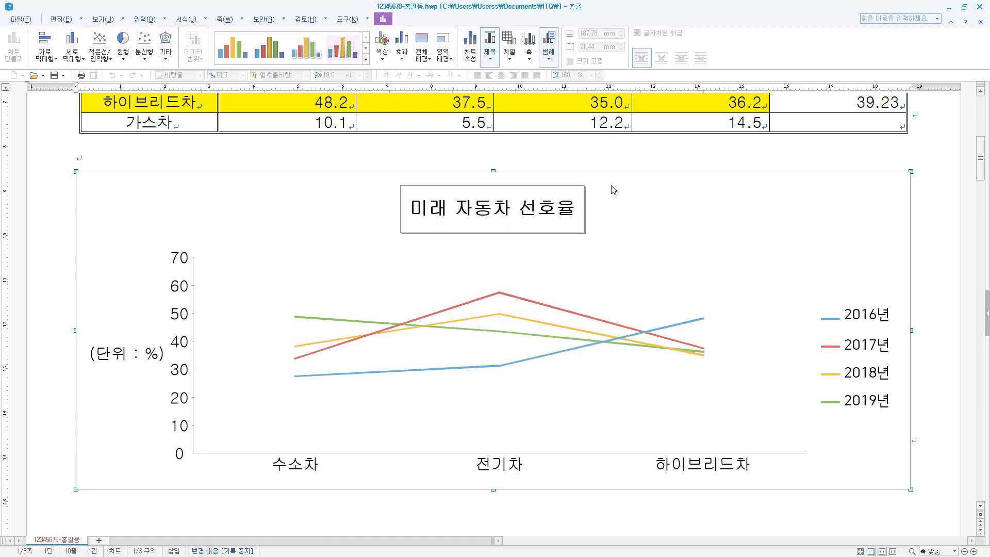
# Set the chart legend's font to 굴림 at size 10
pyautogui.click(859, 319)
pyautogui.doubleClick(859, 318)
pyautogui.click(403, 181)
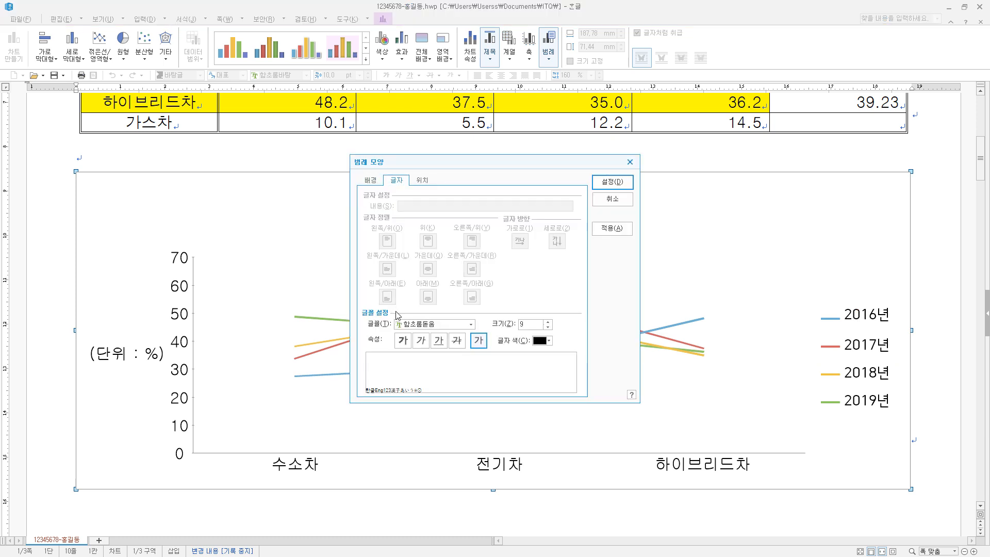
pyautogui.click(413, 325)
pyautogui.click(413, 325)
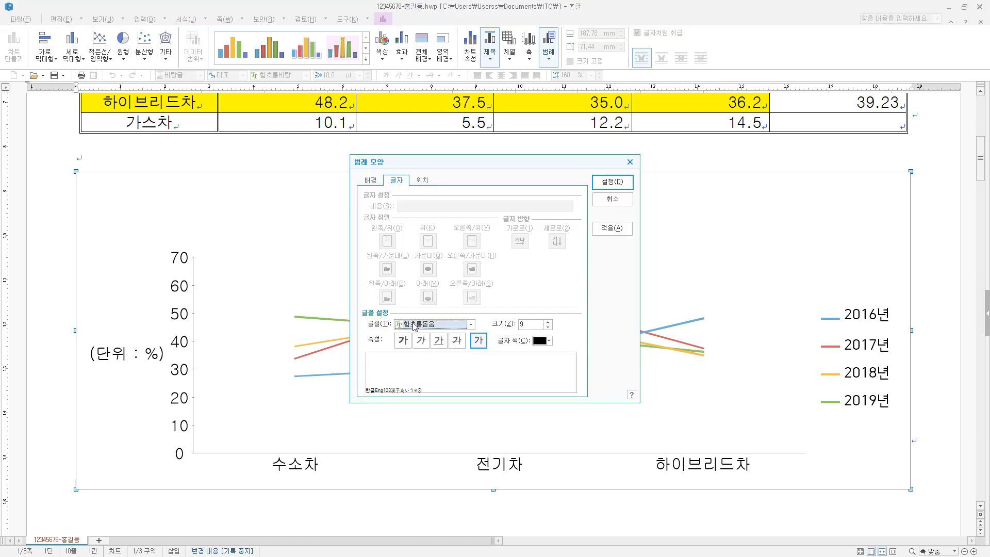
pyautogui.write('굴림')
pyautogui.press('Tab')
pyautogui.write('10')
pyautogui.click(480, 338)
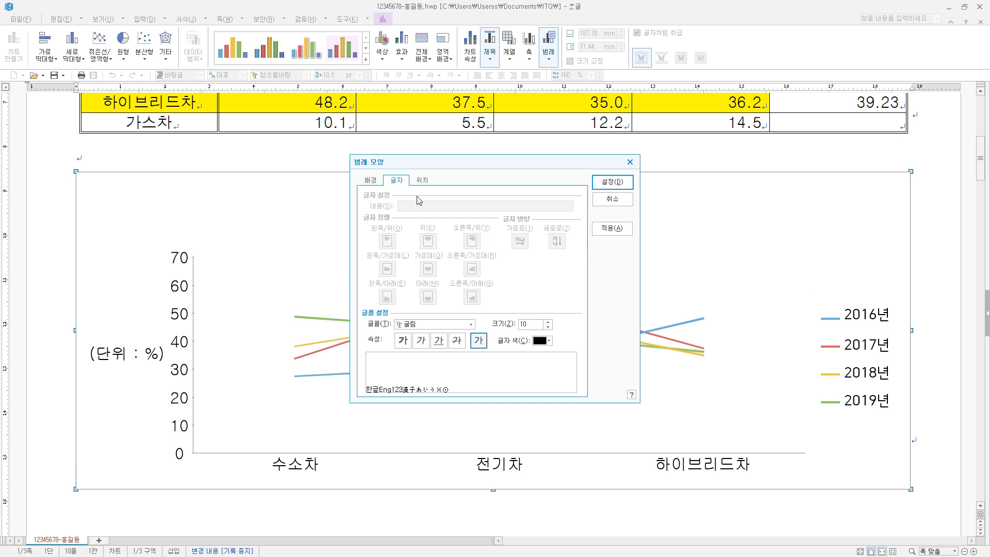
# Give the legend a 한 줄로 border line and apply the legend settings
pyautogui.click(378, 183)
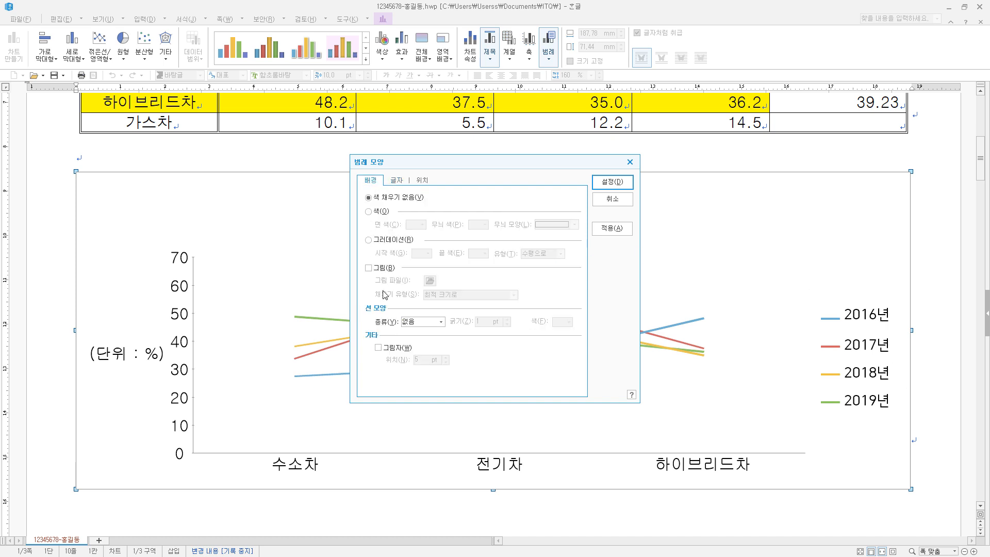
pyautogui.click(428, 325)
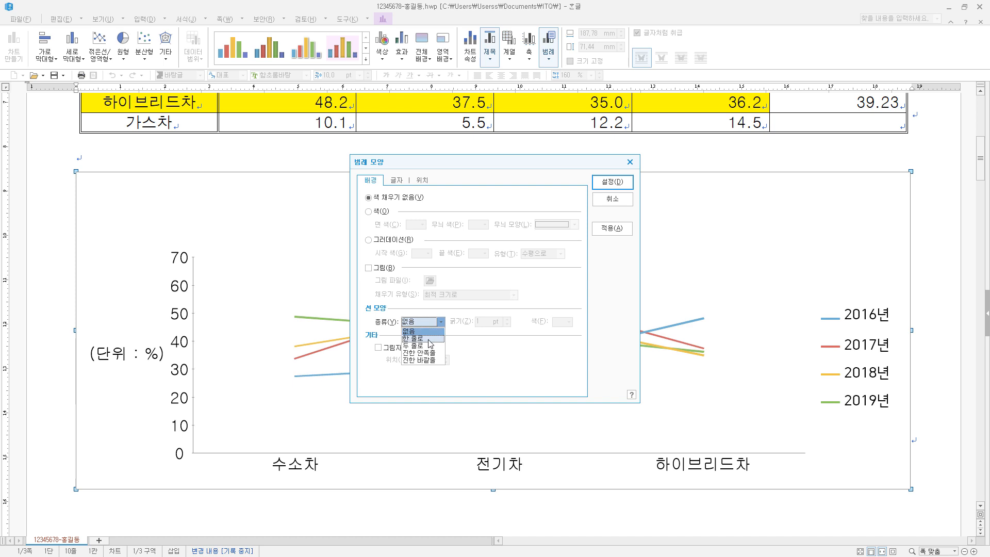
pyautogui.click(431, 343)
pyautogui.click(624, 183)
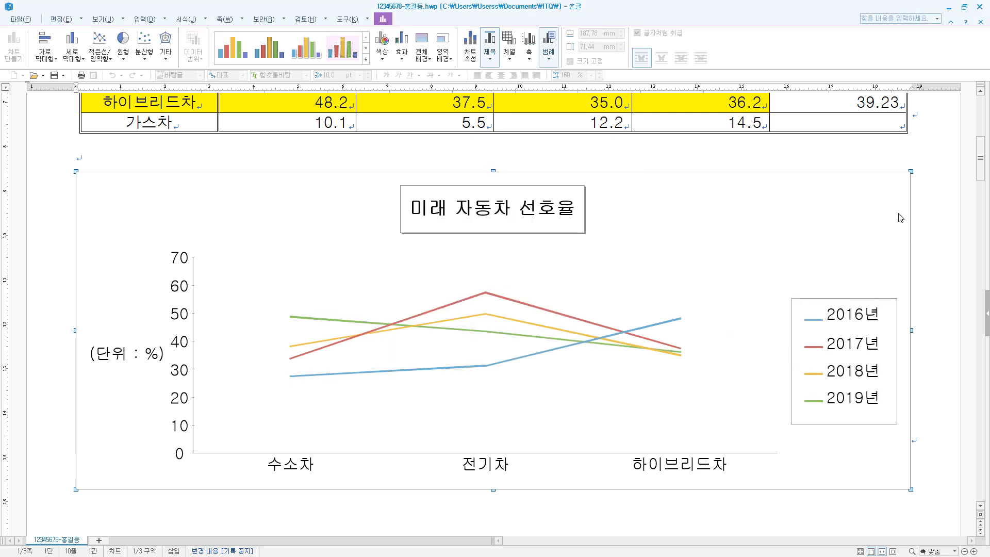
# Check the outer border line type in the chart's 차트 배경 settings and close them
pyautogui.click(940, 310)
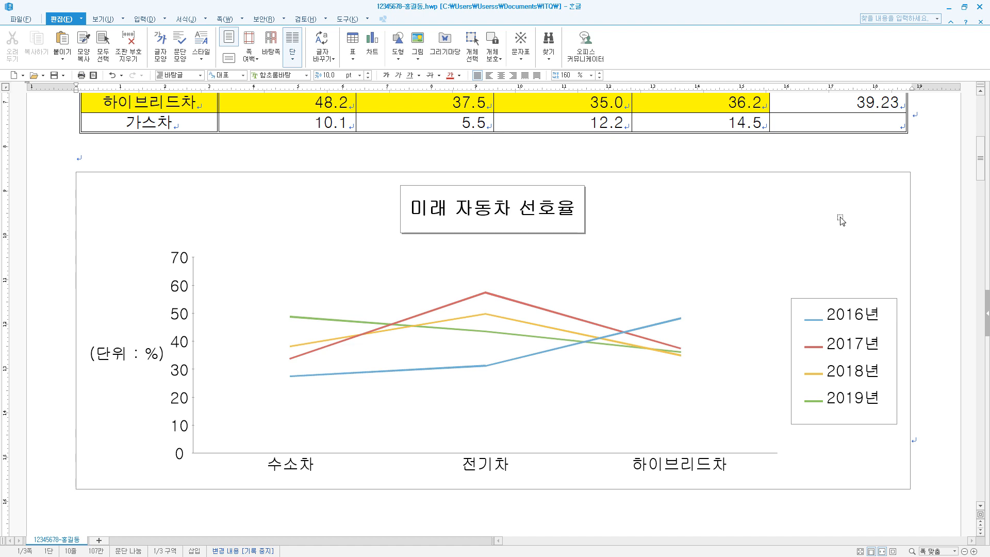
pyautogui.click(843, 217)
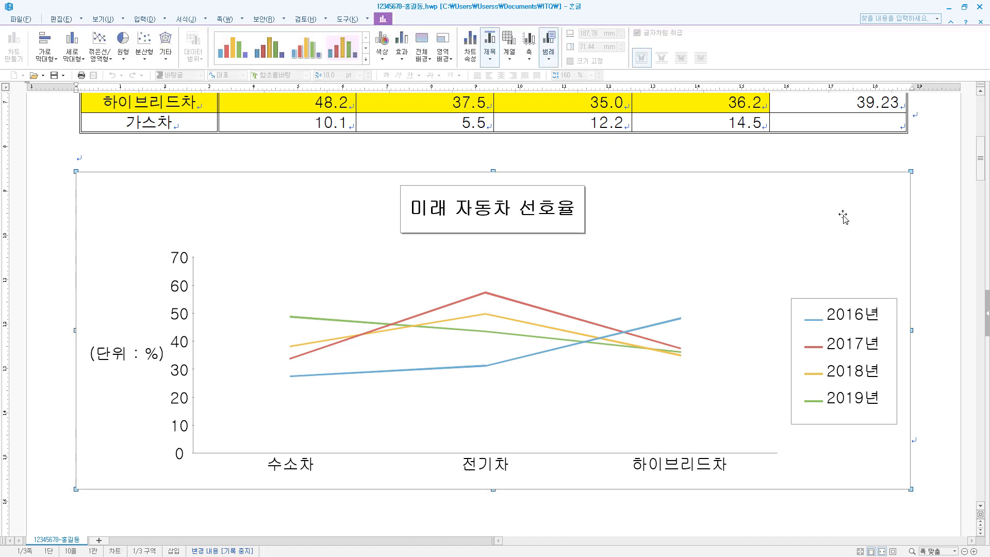
pyautogui.rightClick(849, 216)
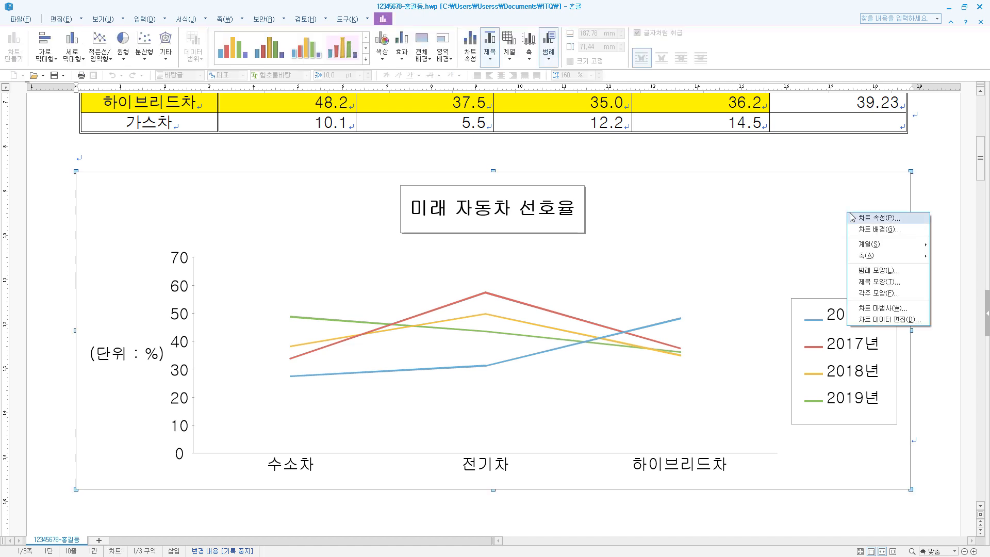
pyautogui.click(876, 230)
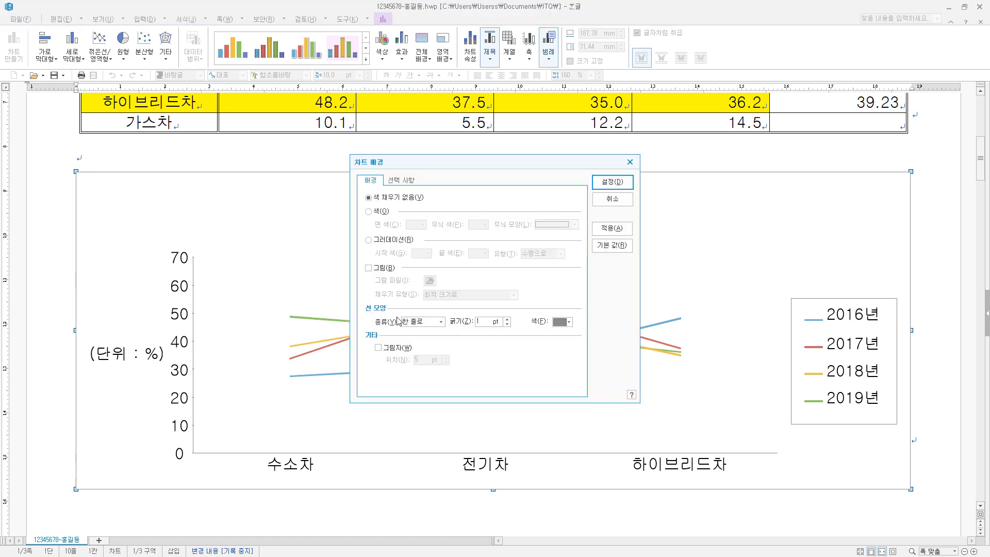
pyautogui.click(622, 182)
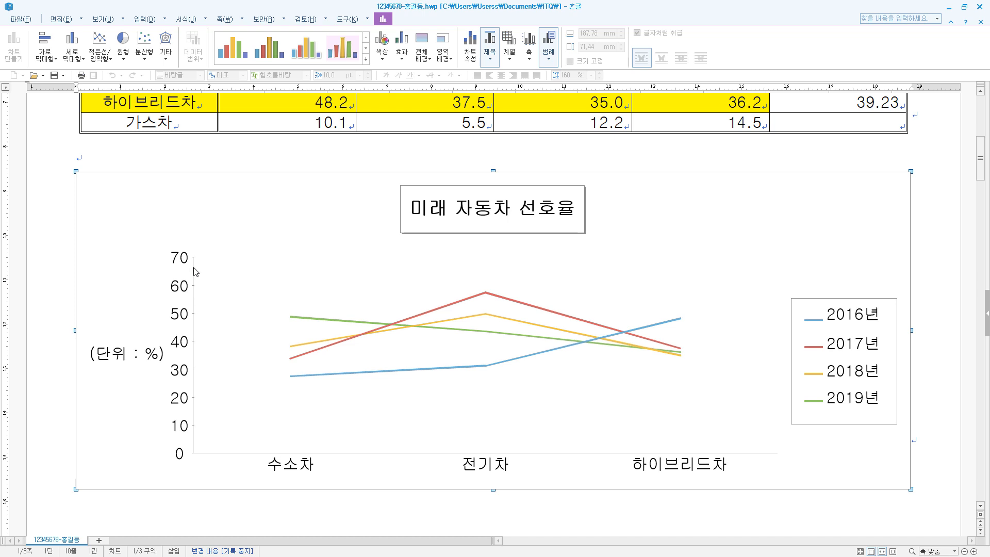
# Turn off 자동으로 꾸밈 in the value axis's 비례 settings, apply it, and leave chart editing
pyautogui.doubleClick(194, 269)
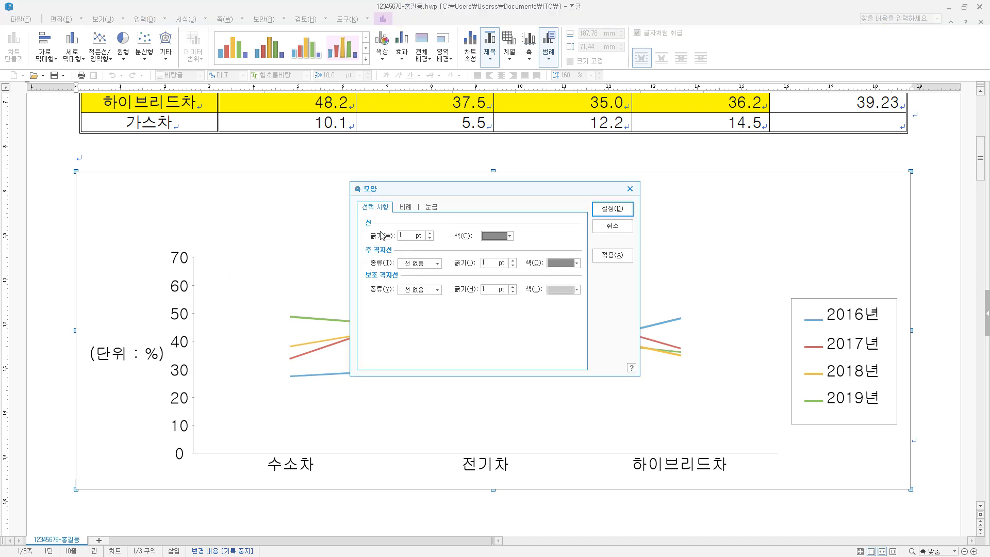
pyautogui.click(409, 208)
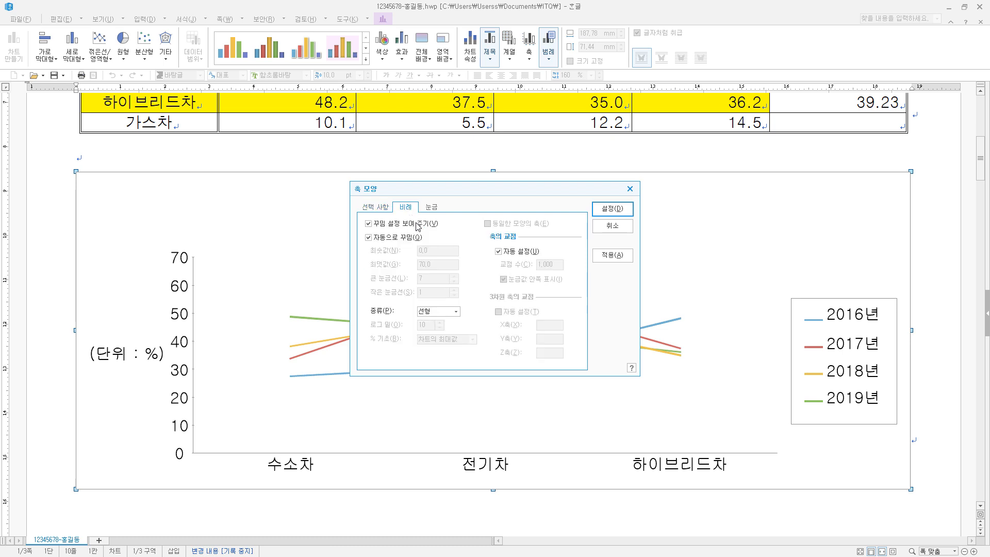
pyautogui.click(376, 241)
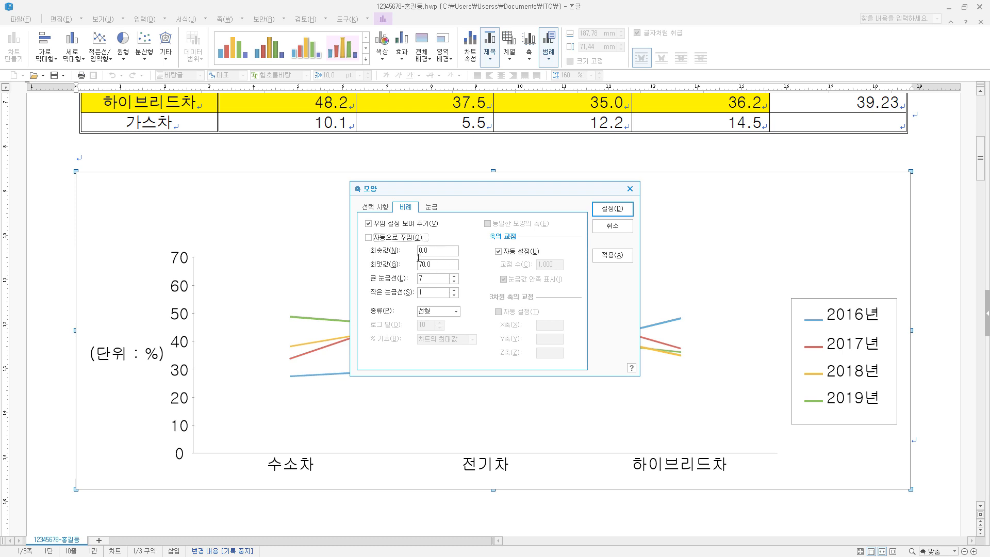
pyautogui.click(612, 209)
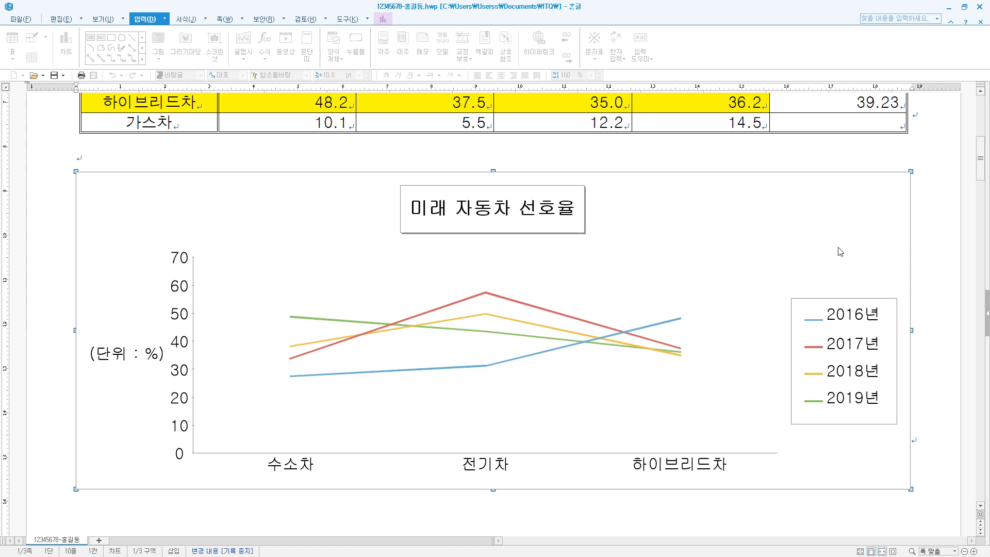
pyautogui.press('Escape')
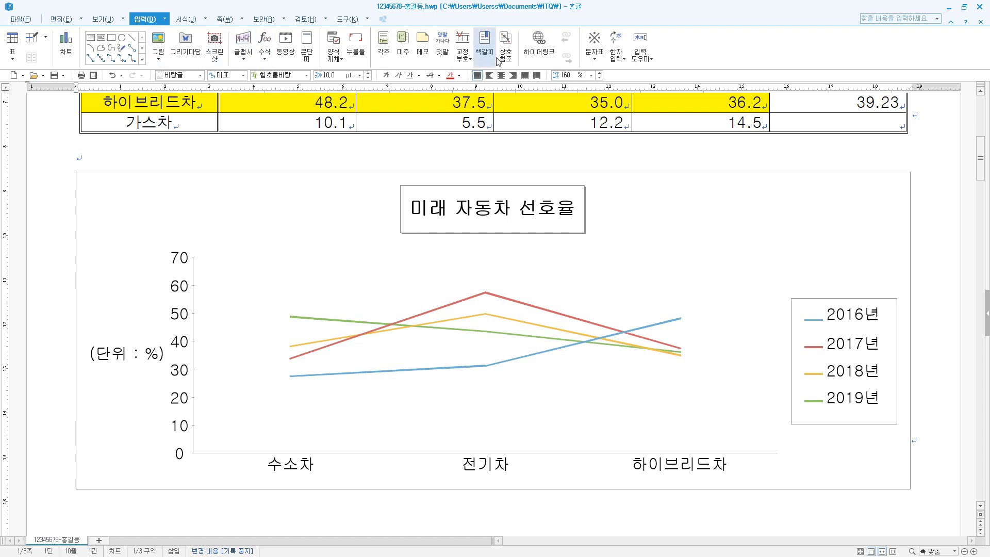
# Enter (1) on the line under answer 3 on page 2 and start a new equation beside it
pyautogui.scroll(-10, 817, 272)
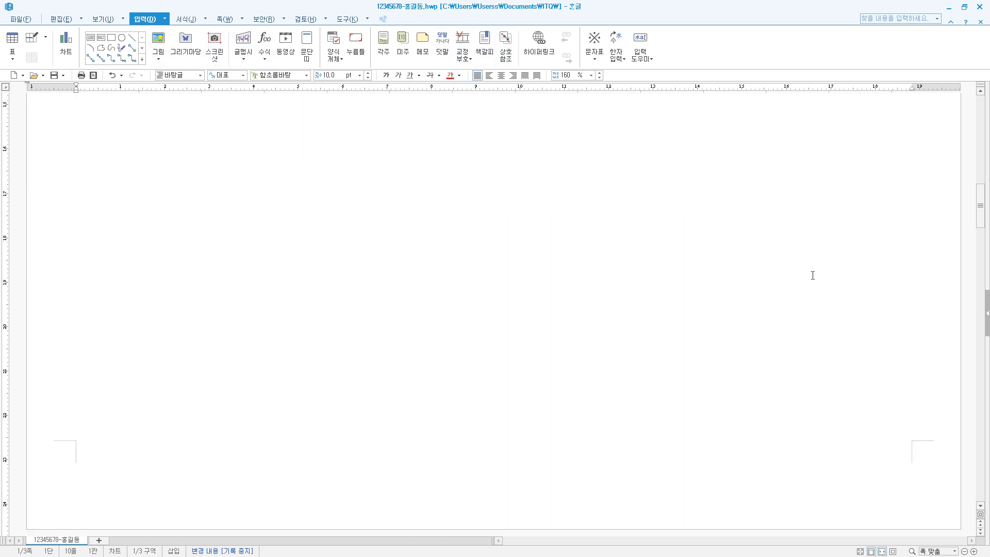
pyautogui.scroll(-6, 813, 276)
pyautogui.click(93, 294)
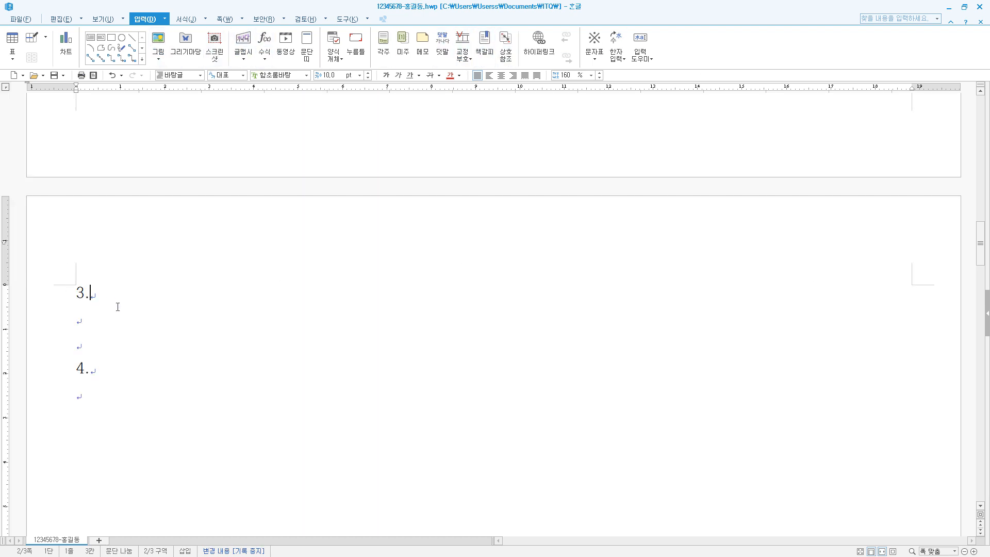
pyautogui.write('(1)')
pyautogui.click(267, 40)
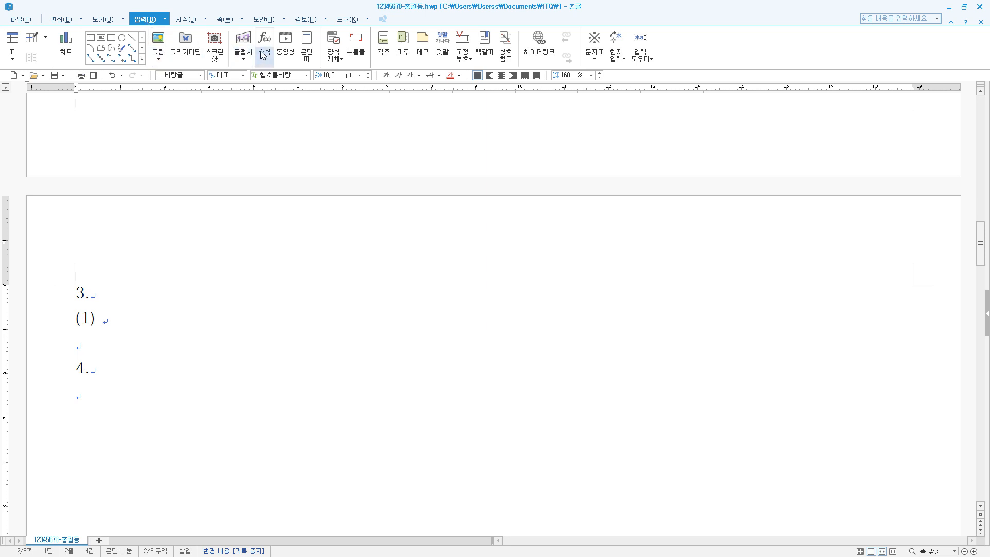
pyautogui.click(264, 54)
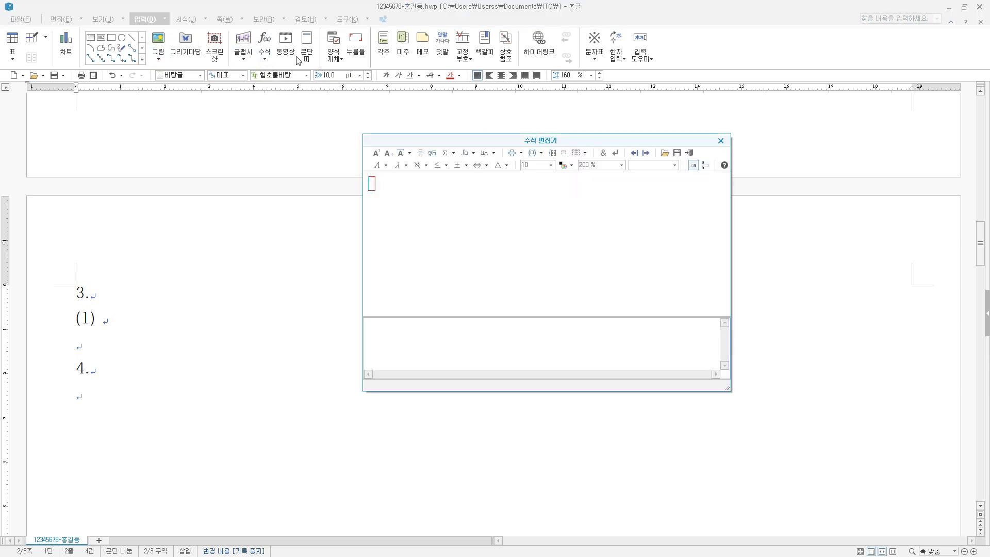
pyautogui.moveTo(588, 145); pyautogui.dragTo(498, 149)
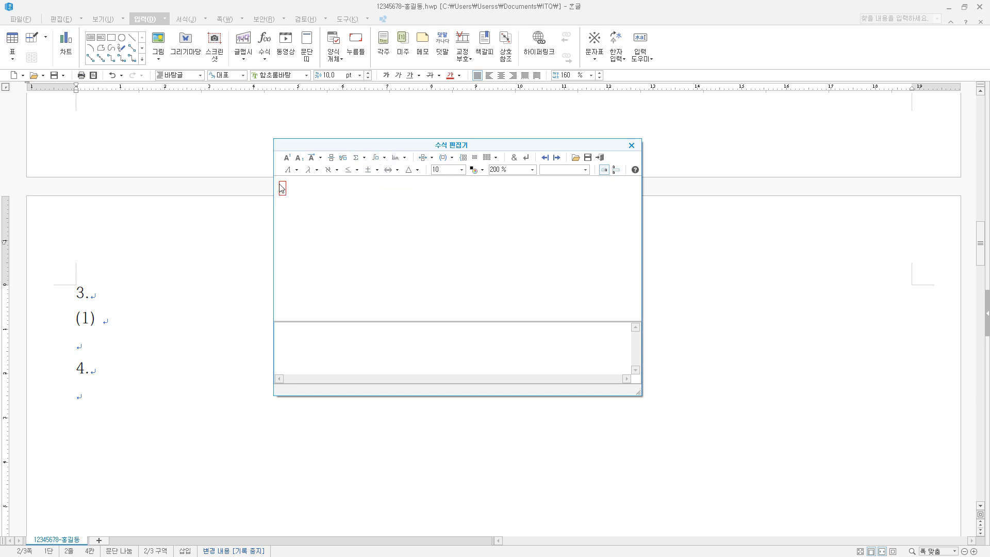
# Build the first part of equation (1): the fraction 1 over λ, followed by = 1.097 × 10 with superscript 5
pyautogui.click(334, 161)
pyautogui.write('1} over {}')
pyautogui.click(317, 170)
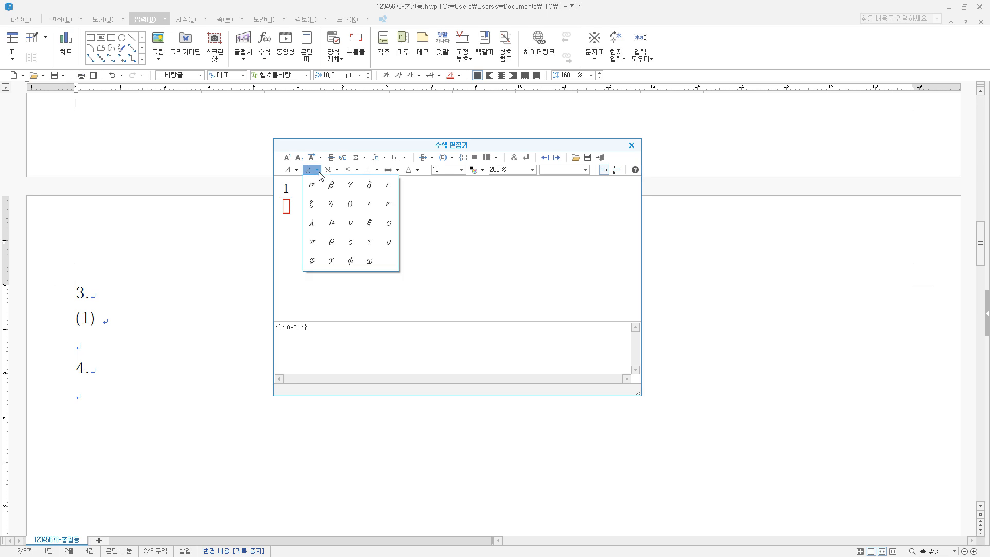
pyautogui.click(320, 228)
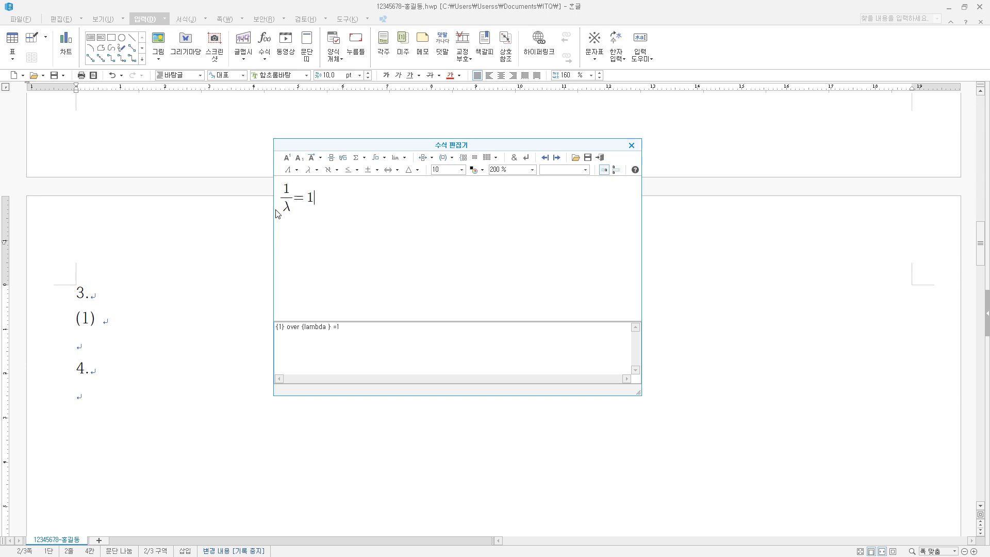
pyautogui.write('97')
pyautogui.click(378, 170)
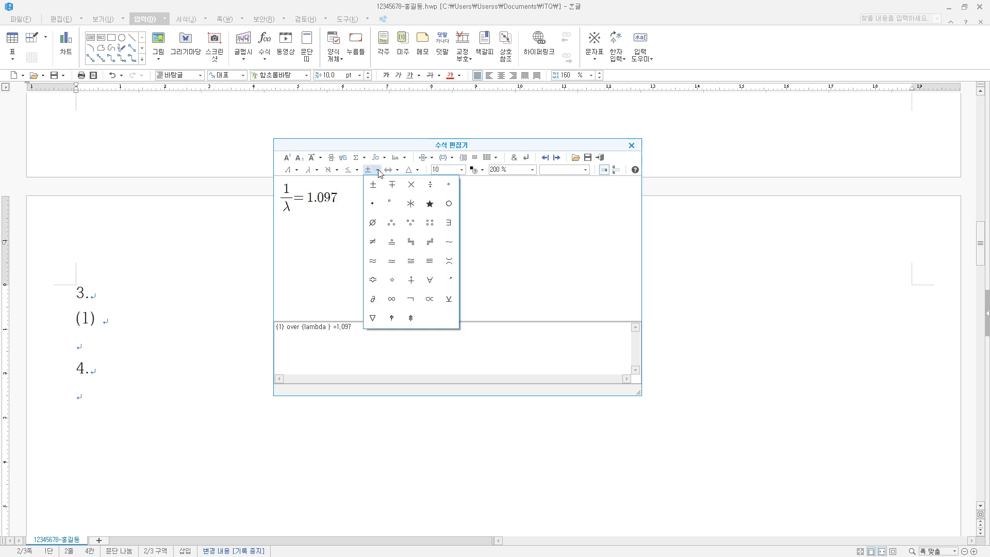
pyautogui.click(411, 188)
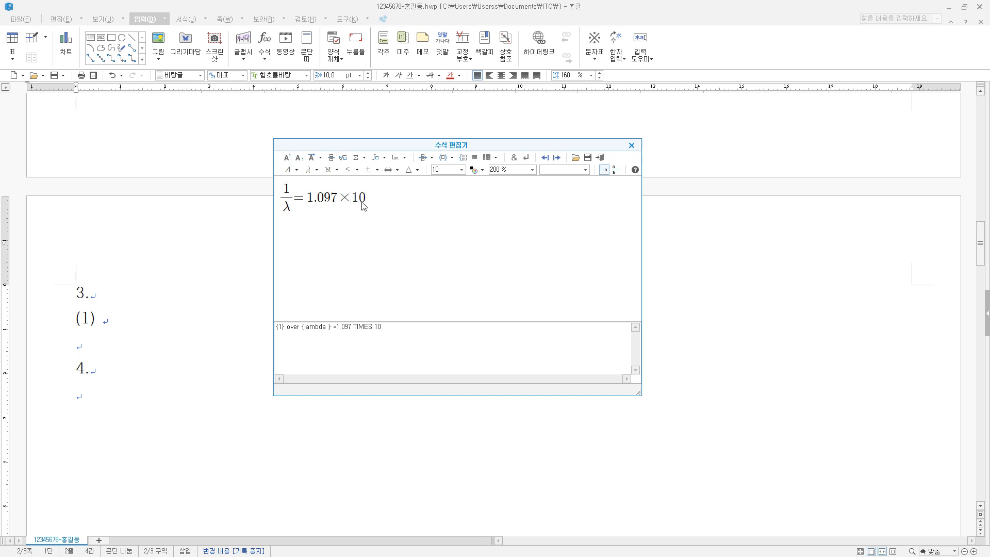
pyautogui.click(287, 159)
pyautogui.write('5')
# Continue equation (1) with an opening parenthesis, the fraction 1 over 2 squared, and a minus sign
pyautogui.write('(')
pyautogui.click(331, 160)
pyautogui.write('1} over {}')
pyautogui.press('Tab')
pyautogui.write('2')
pyautogui.click(287, 157)
pyautogui.write('2-')
pyautogui.press('BackSpace')
pyautogui.write('-')
# Add the fraction 1 over n2 and a closing parenthesis to equation (1), and insert the equation into the document
pyautogui.click(331, 157)
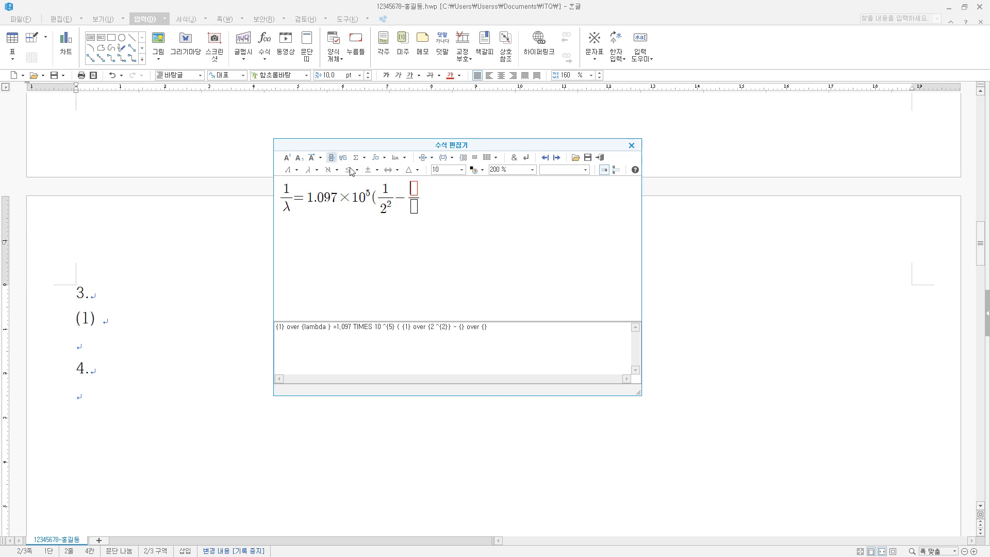
pyautogui.write('1')
pyautogui.press('Tab')
pyautogui.write('n')
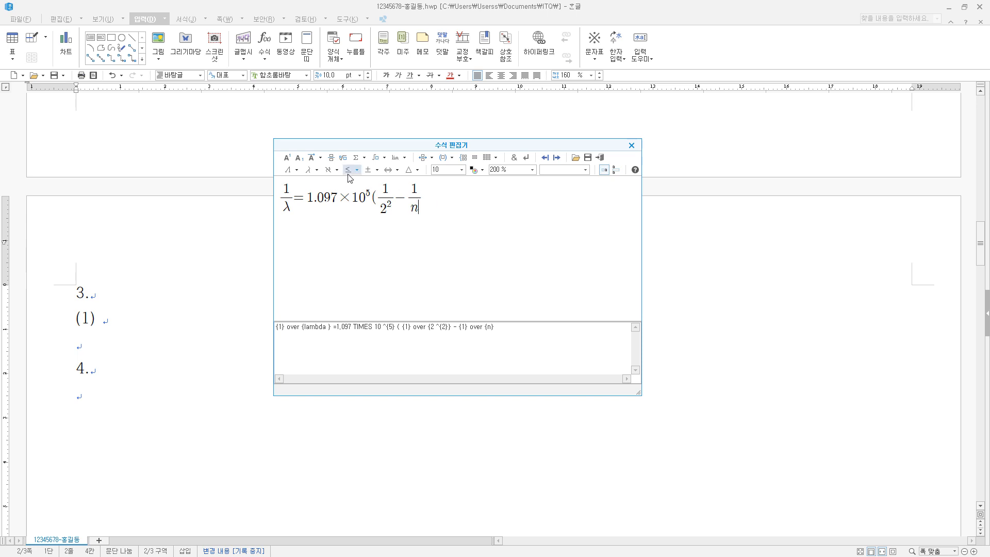
pyautogui.write('2')
pyautogui.write(')')
pyautogui.click(599, 157)
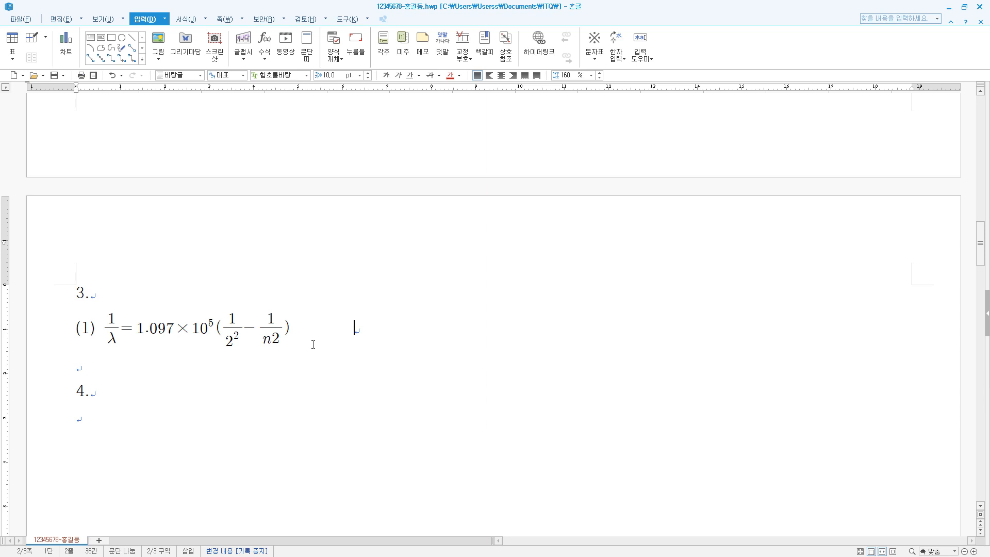
# Enter (2) beside the first equation and start a new equation with an integral from a to b
pyautogui.write('(2)')
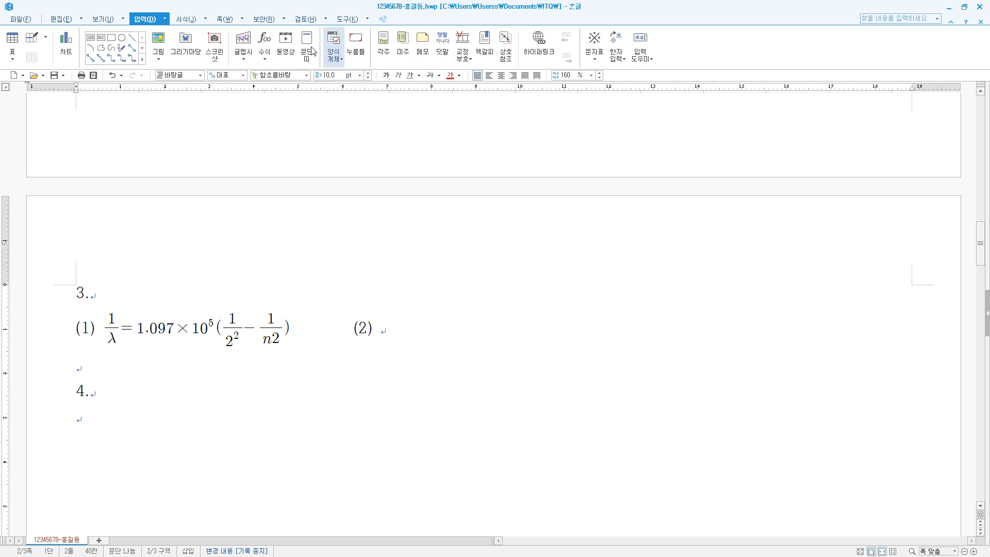
pyautogui.click(265, 39)
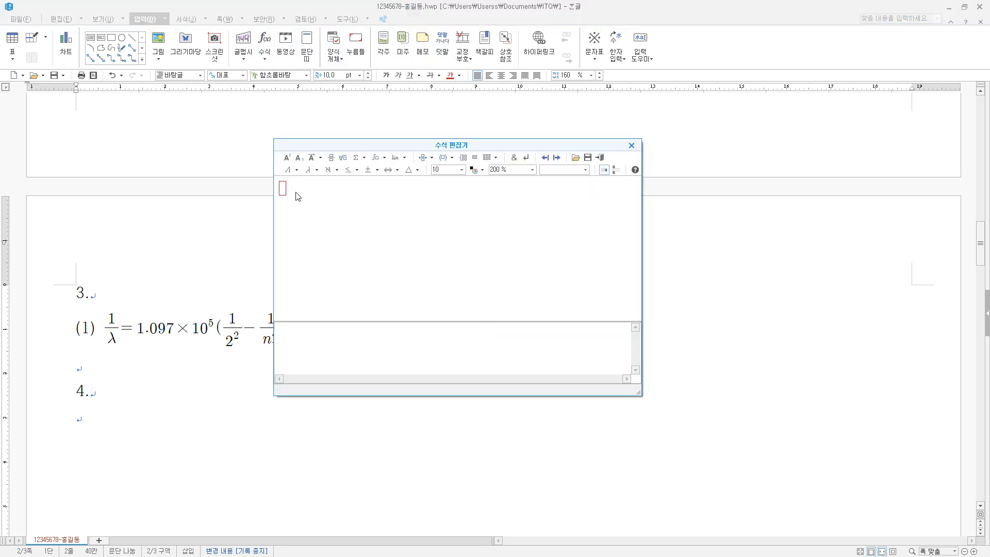
pyautogui.click(384, 160)
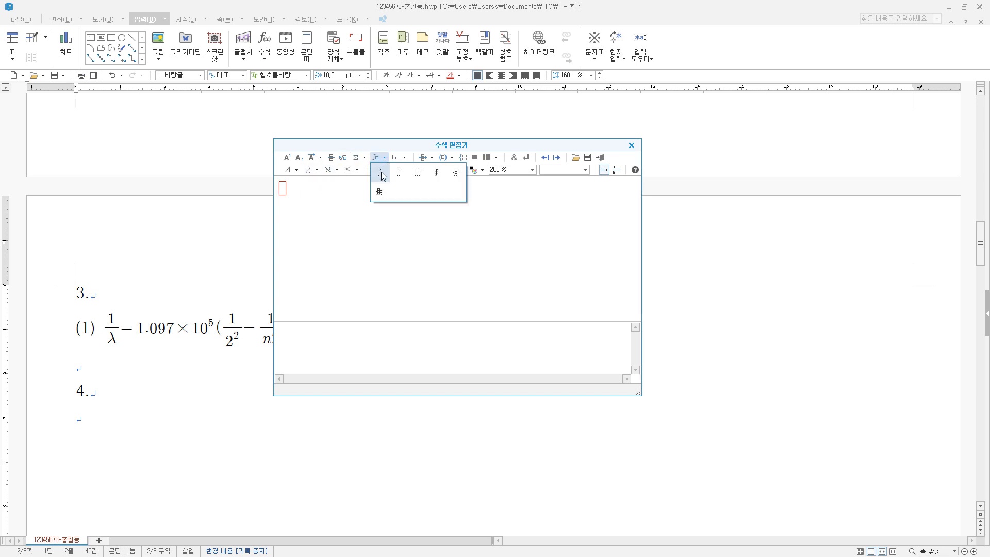
pyautogui.click(381, 176)
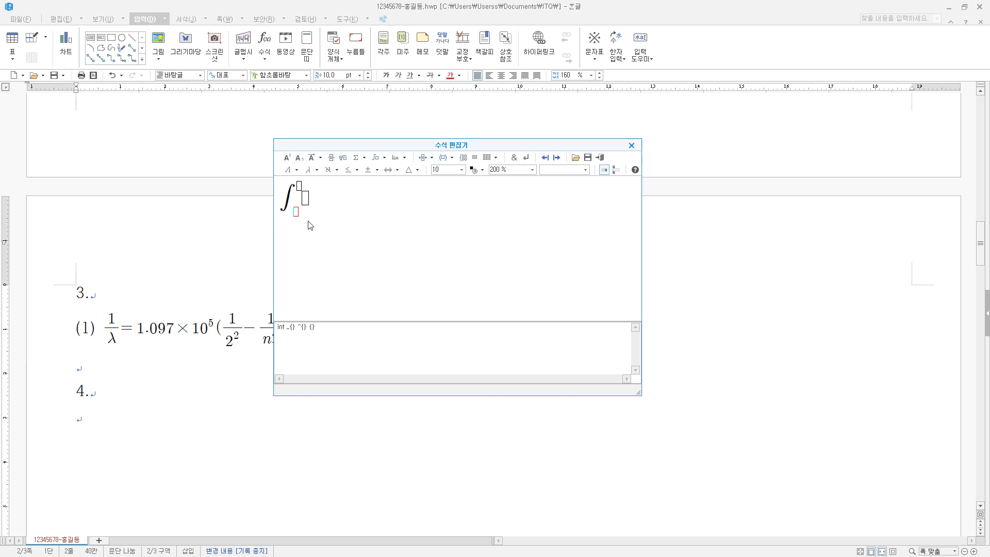
pyautogui.write('a')
pyautogui.press('Tab')
pyautogui.write('b')
pyautogui.press('Tab')
# Fill in the integrand A(x-a)(x-b)dx and continue equation (2) with =- and the fraction A over 6
pyautogui.write('A')
pyautogui.write('(x-a)(x-')
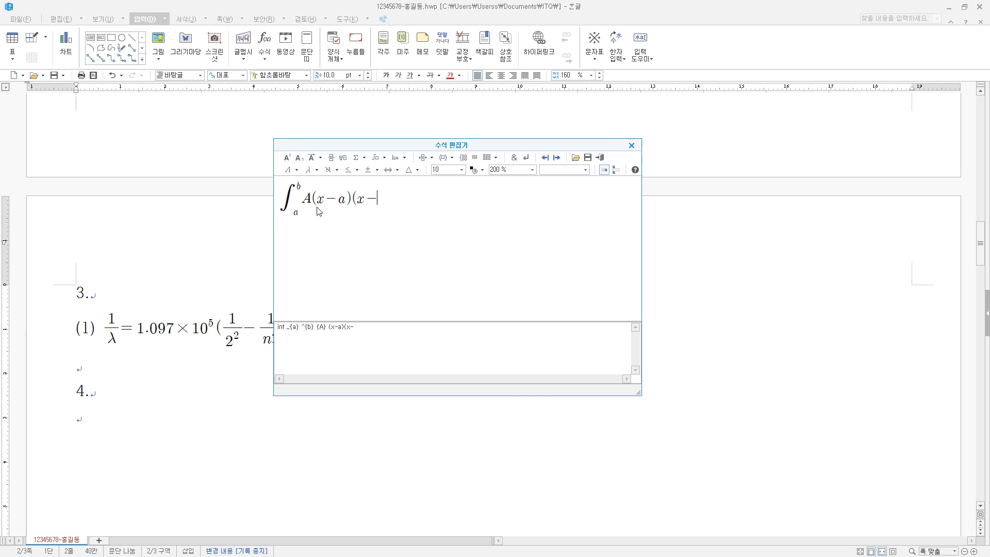
pyautogui.write('b)dx=-')
pyautogui.click(331, 157)
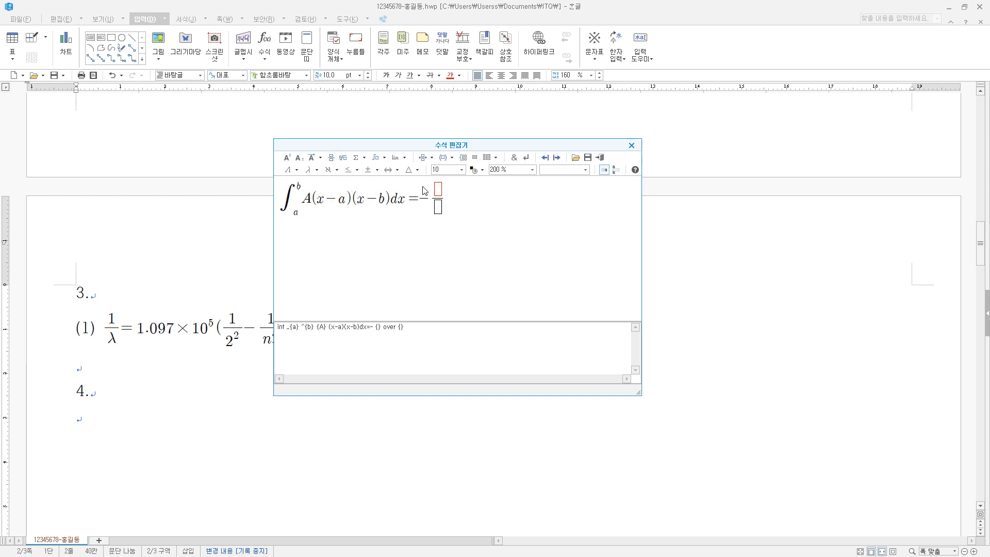
pyautogui.write('A')
pyautogui.press('Tab')
pyautogui.write('6')
pyautogui.press('Tab')
# Complete equation (2) with (b-a) cubed and insert it into the document
pyautogui.write('(b-')
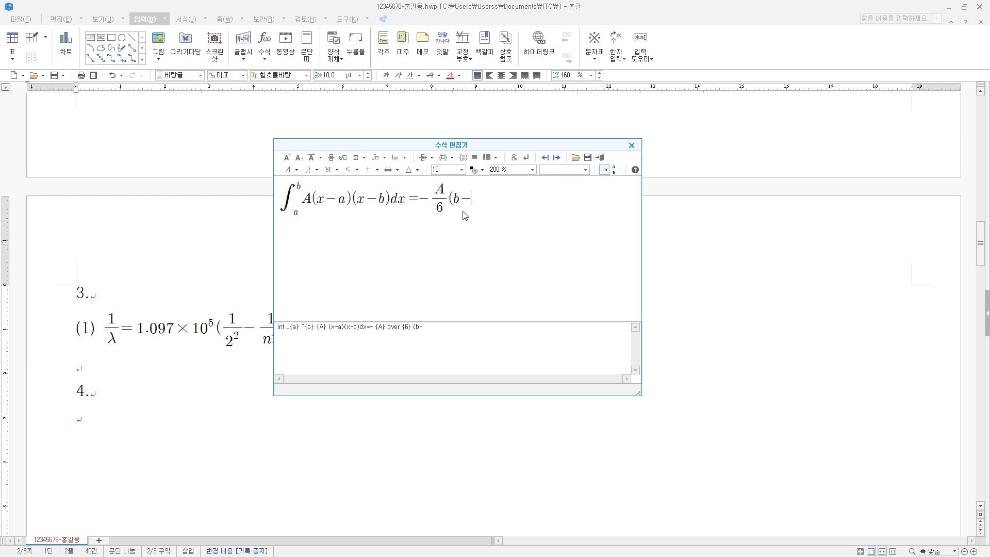
pyautogui.write('a)')
pyautogui.click(286, 158)
pyautogui.write('3')
pyautogui.click(600, 157)
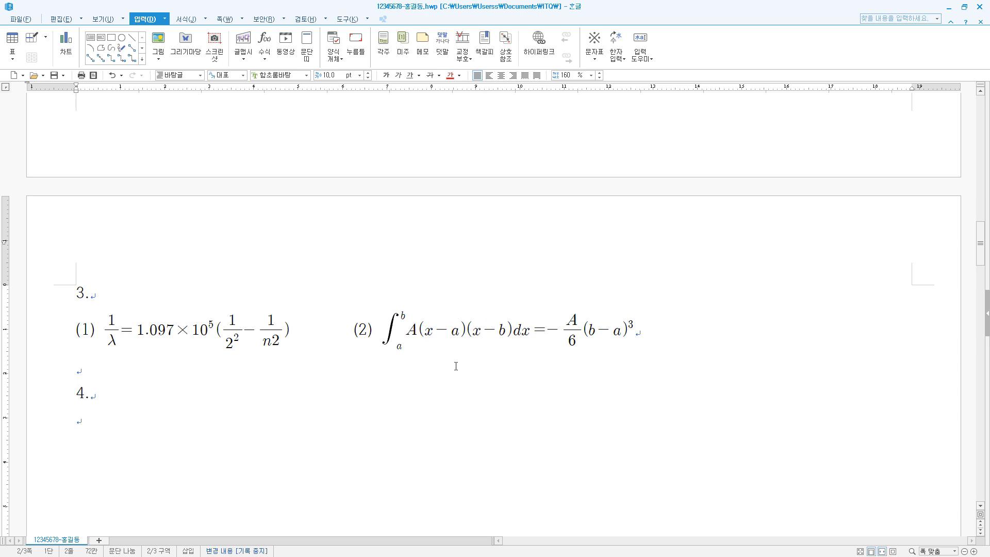
# Add one blank line between the equations and answer 4, and another below the answer 4 heading
pyautogui.click(137, 367)
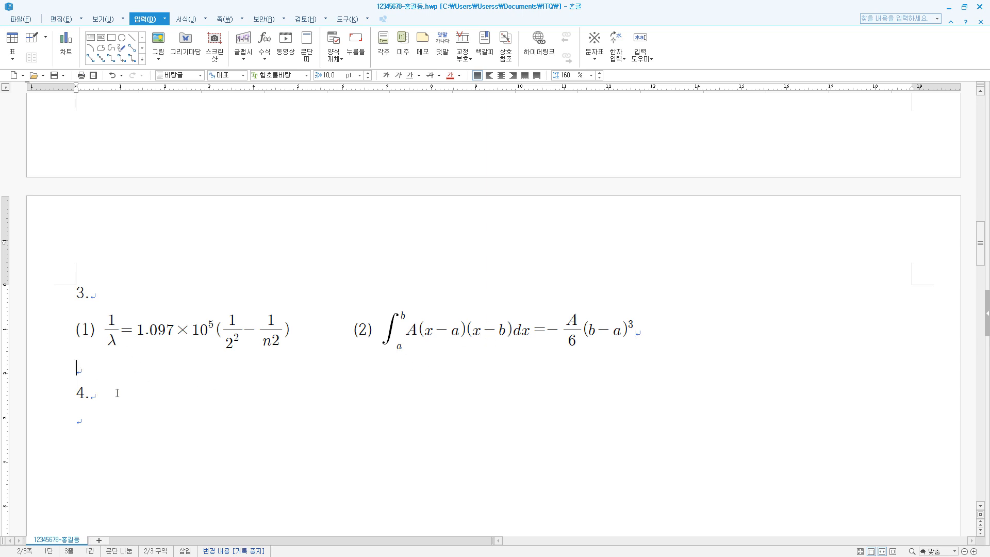
pyautogui.press('Return')
pyautogui.click(118, 419)
pyautogui.press('Return')
pyautogui.scroll(-5, 162, 496)
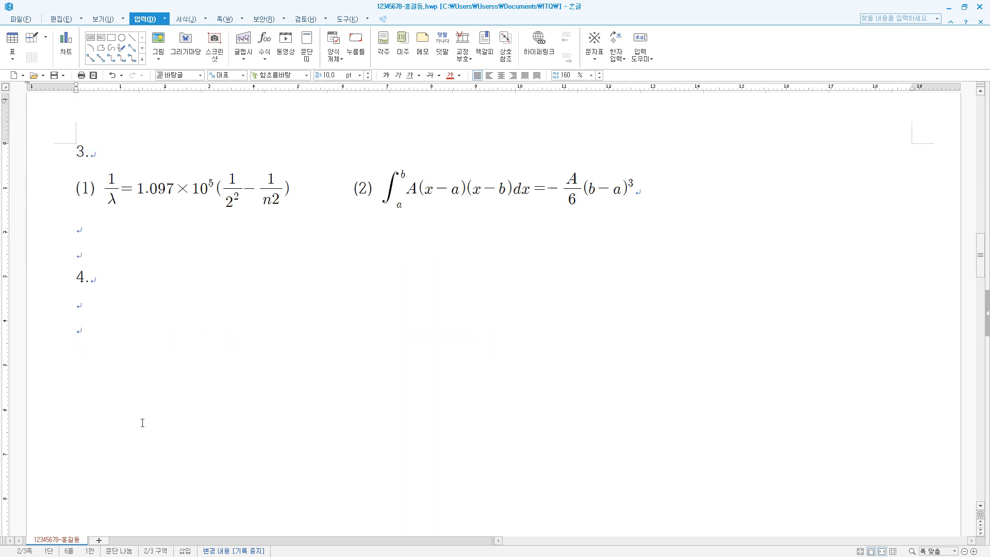
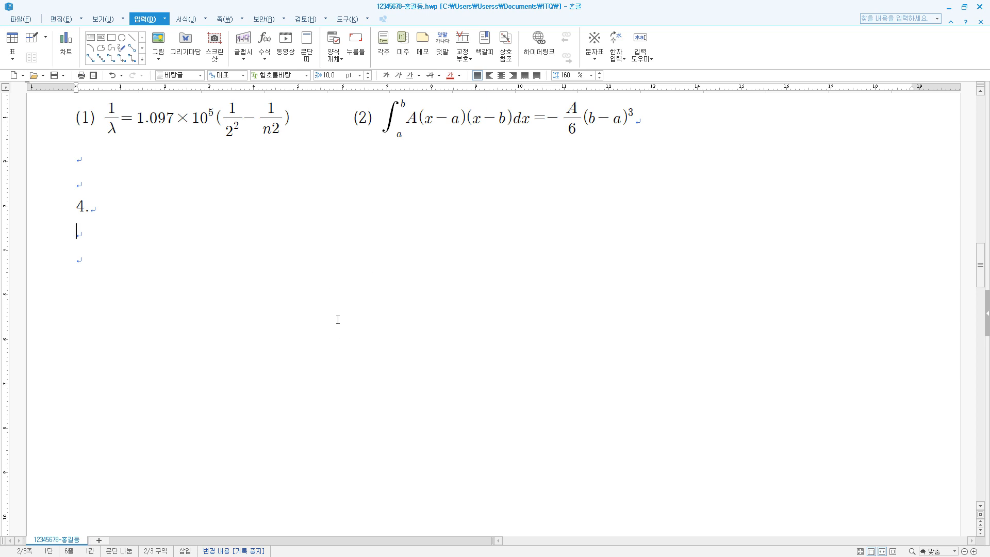
# Set the view to 100% and draw a rectangle about 11.8 cm wide and 12.6 cm high on page 2 below answer 4
pyautogui.click(103, 19)
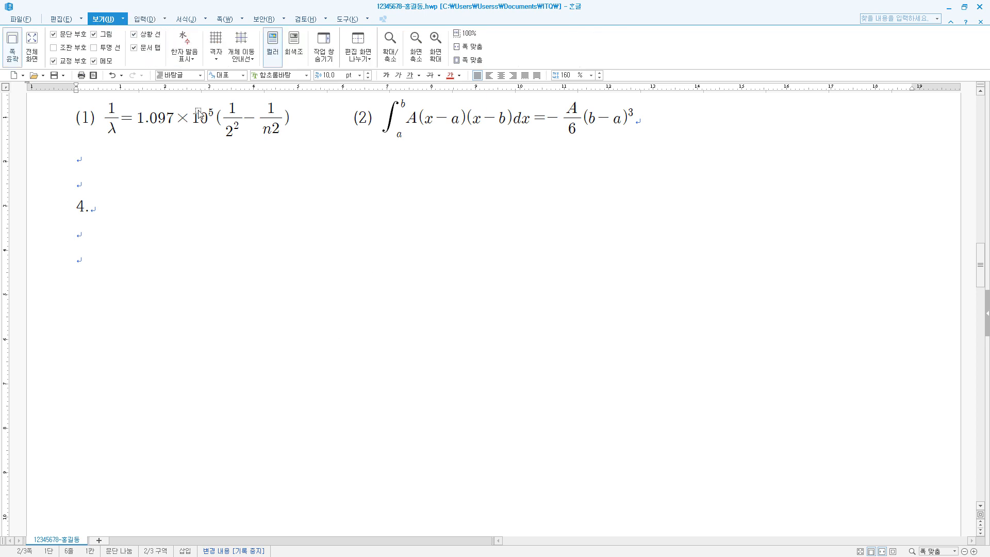
pyautogui.click(464, 47)
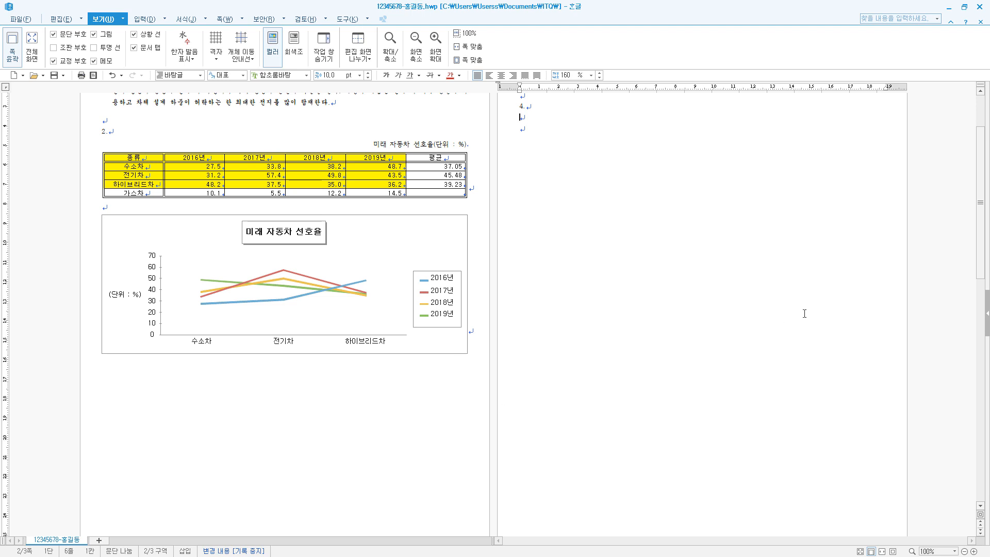
pyautogui.scroll(-1, 804, 313)
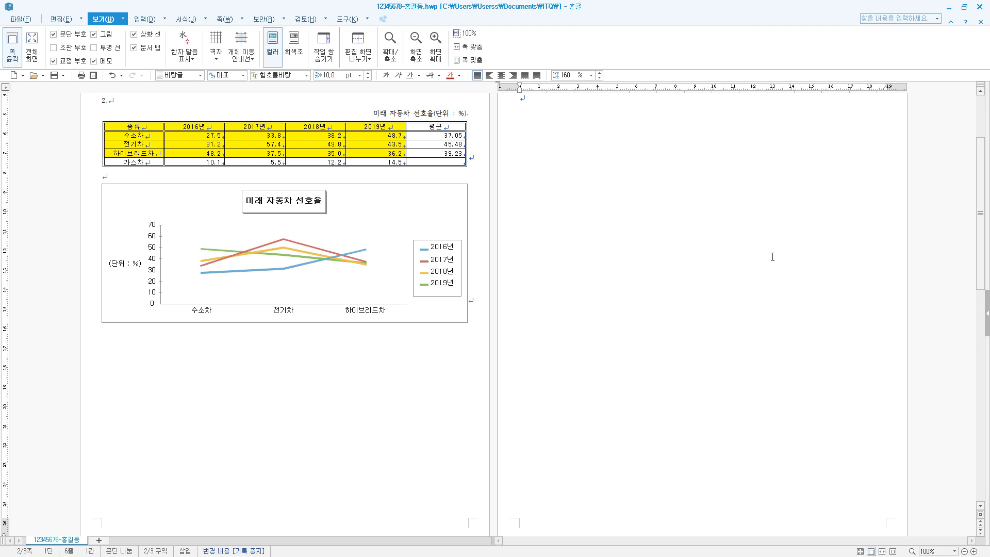
pyautogui.click(148, 22)
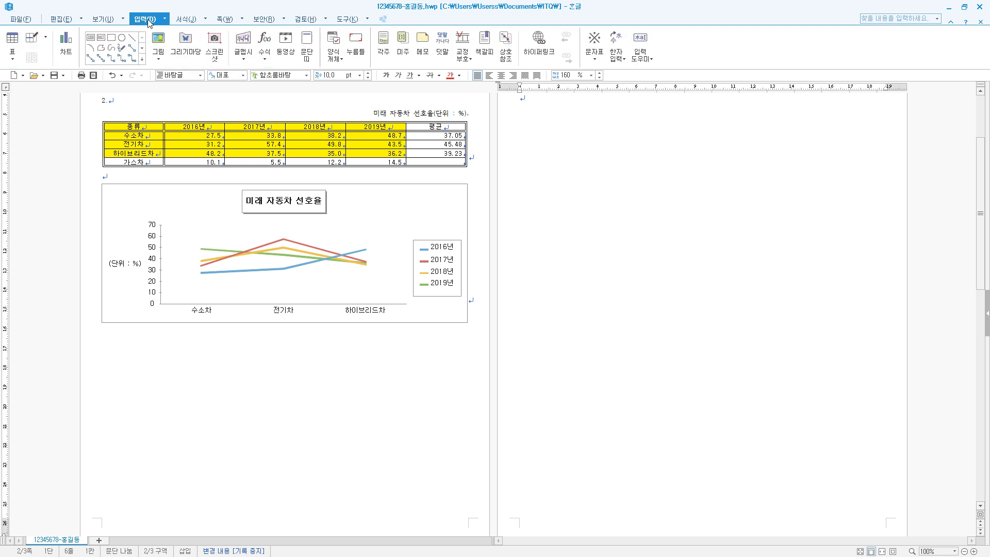
pyautogui.click(142, 59)
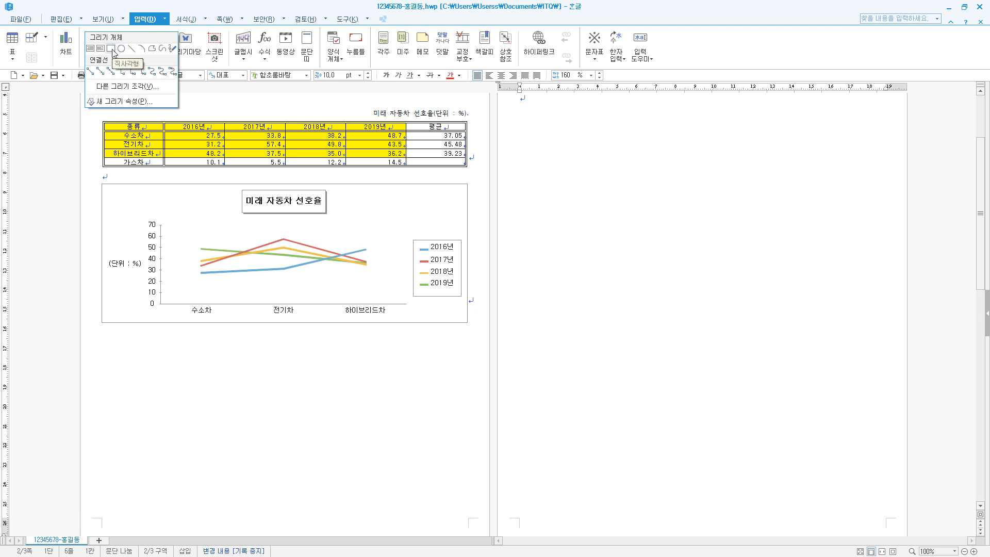
pyautogui.click(111, 49)
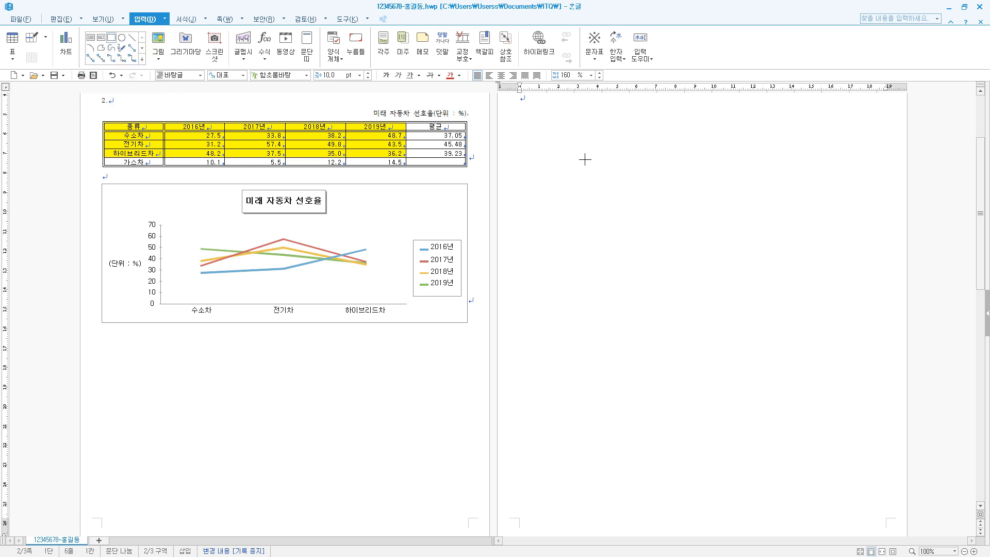
pyautogui.moveTo(584, 159); pyautogui.dragTo(814, 405)
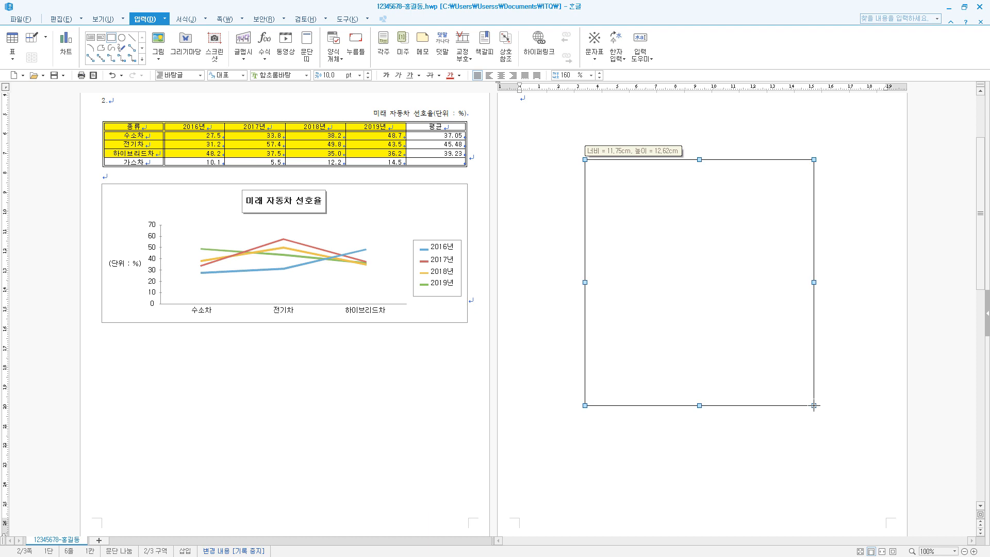
# Set the page 2 rectangle's width to 110 mm and height to 140 mm in its object properties
pyautogui.doubleClick(772, 401)
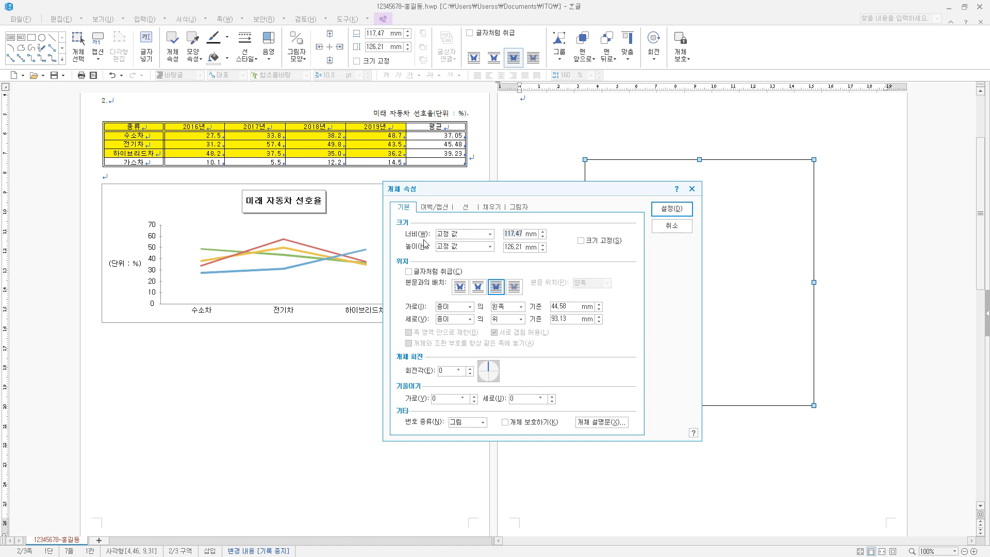
pyautogui.write('110')
pyautogui.press('Tab')
pyautogui.press('Tab')
pyautogui.write('140')
pyautogui.click(585, 246)
# Fill the rectangle with a light tint of blue from the Office (오피스) color theme and apply the properties
pyautogui.click(490, 207)
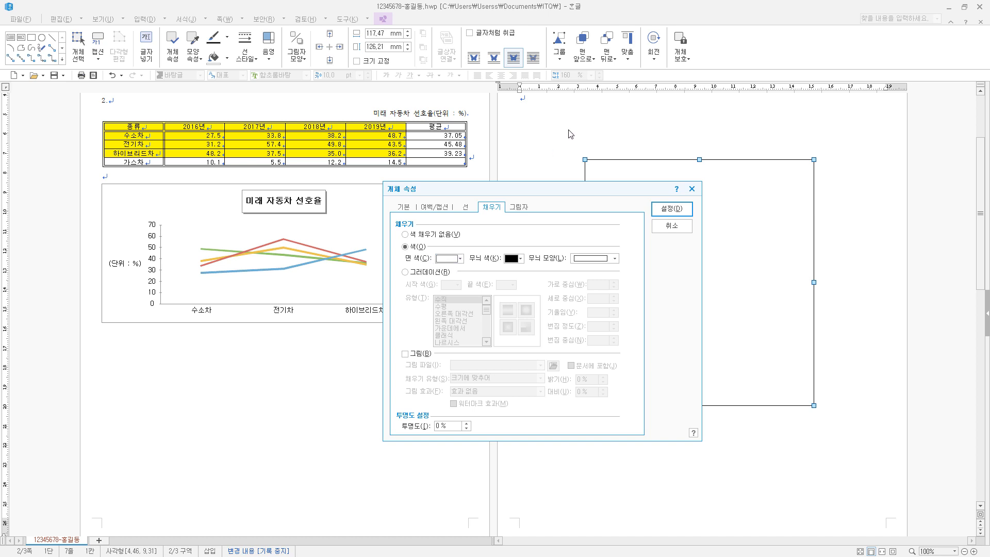
pyautogui.click(460, 259)
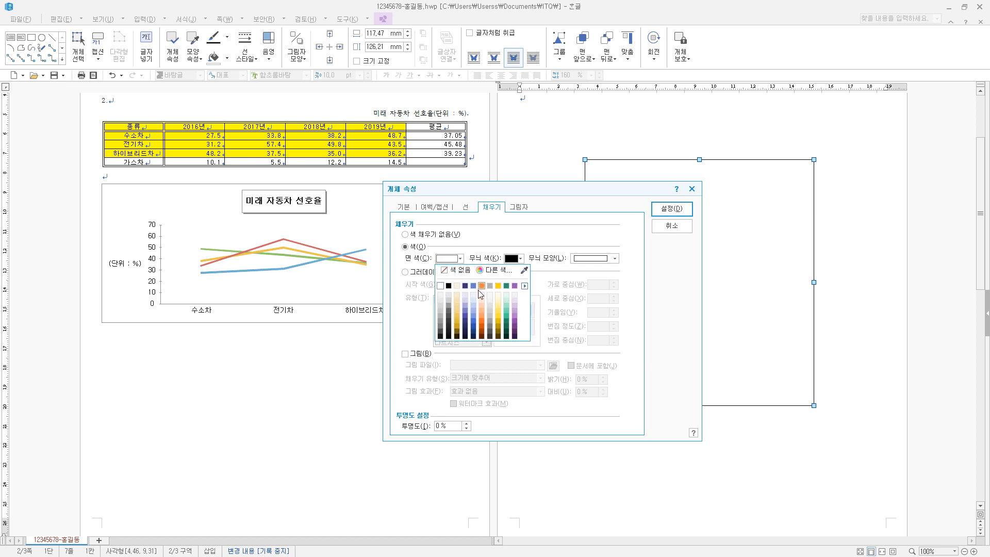
pyautogui.click(524, 286)
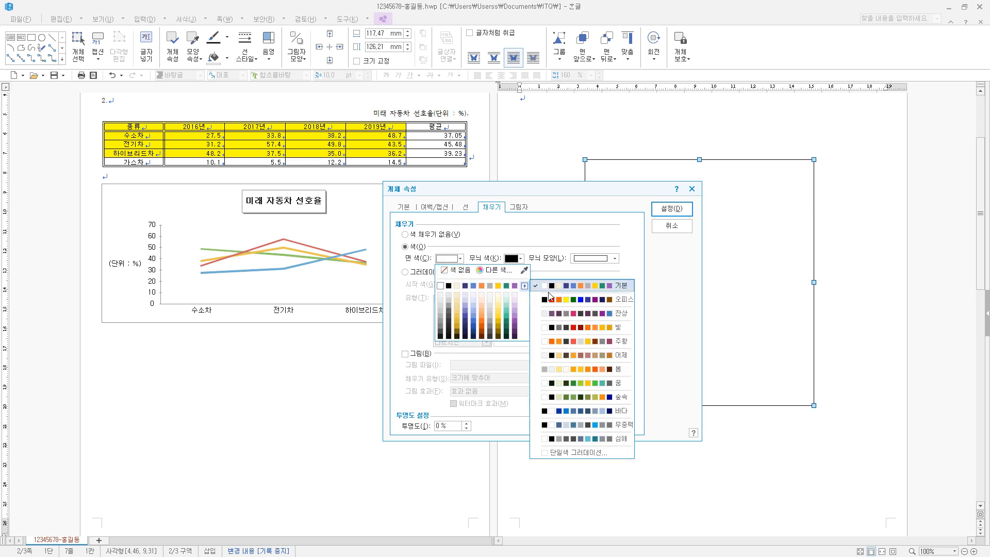
pyautogui.click(586, 305)
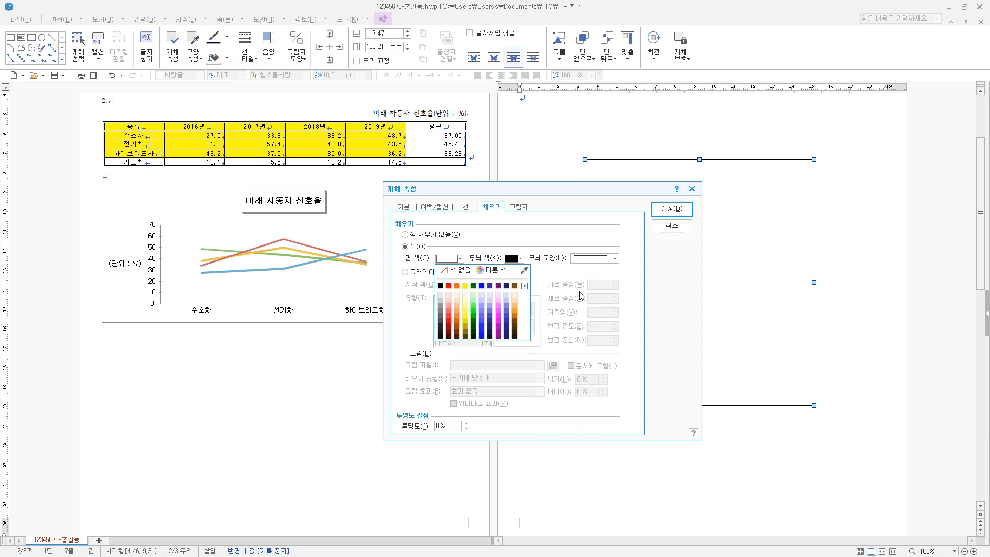
pyautogui.click(482, 301)
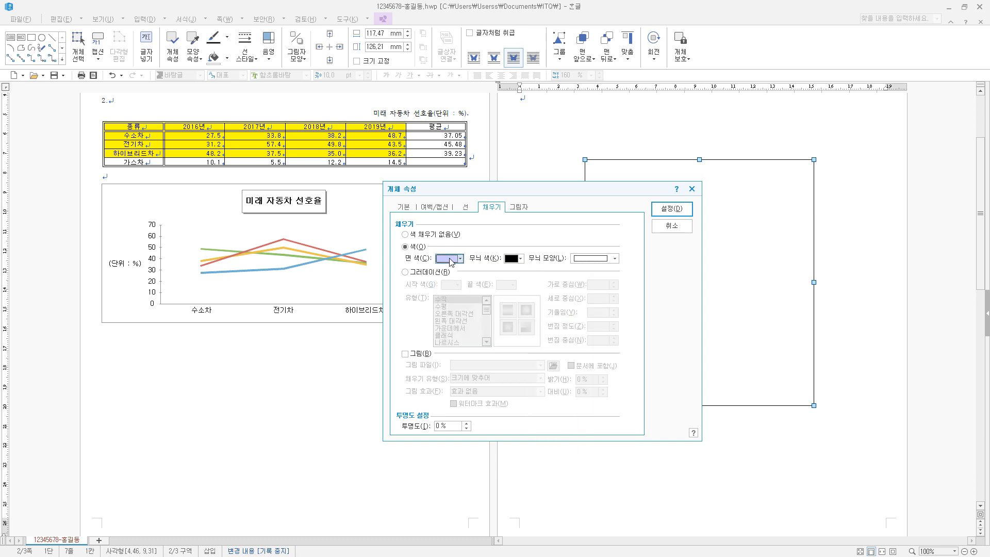
pyautogui.click(672, 209)
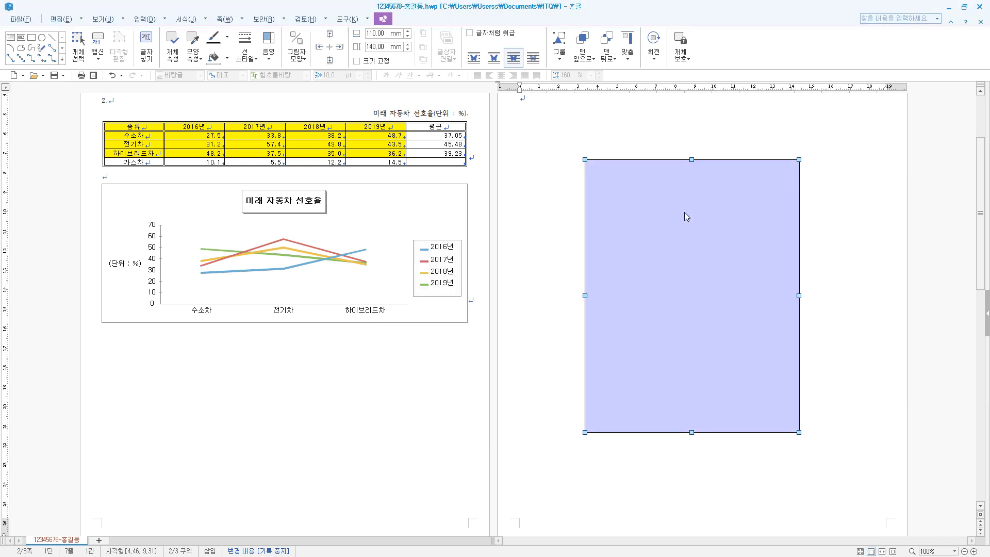
pyautogui.click(860, 306)
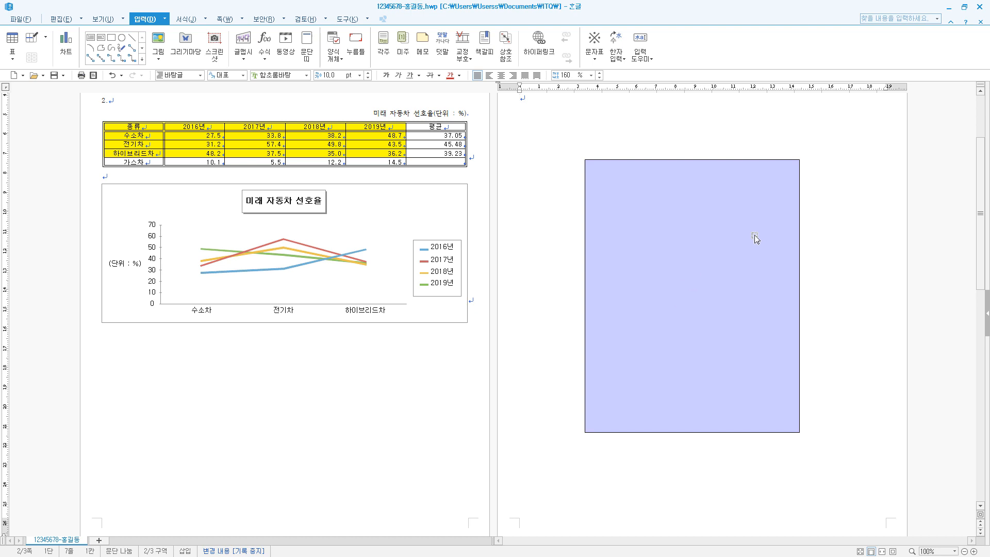
# Check the large rectangle's line and basic properties, and move it about 5 mm right and 2 mm down on the page
pyautogui.doubleClick(705, 307)
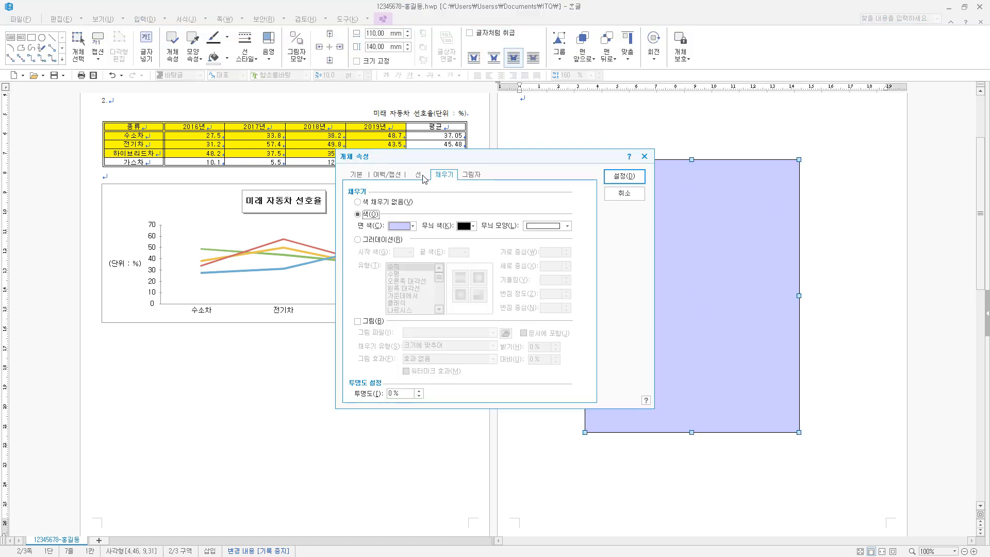
pyautogui.click(422, 176)
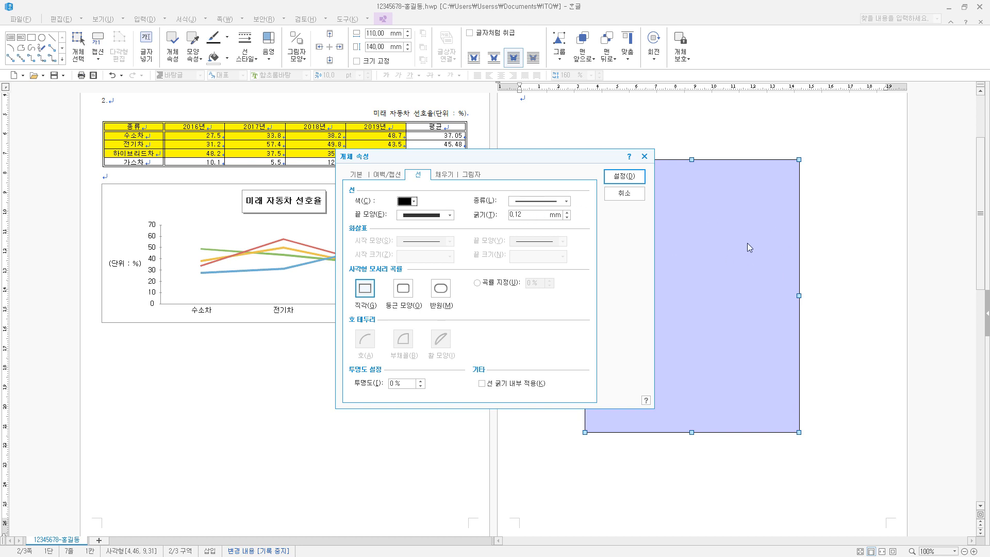
pyautogui.click(356, 175)
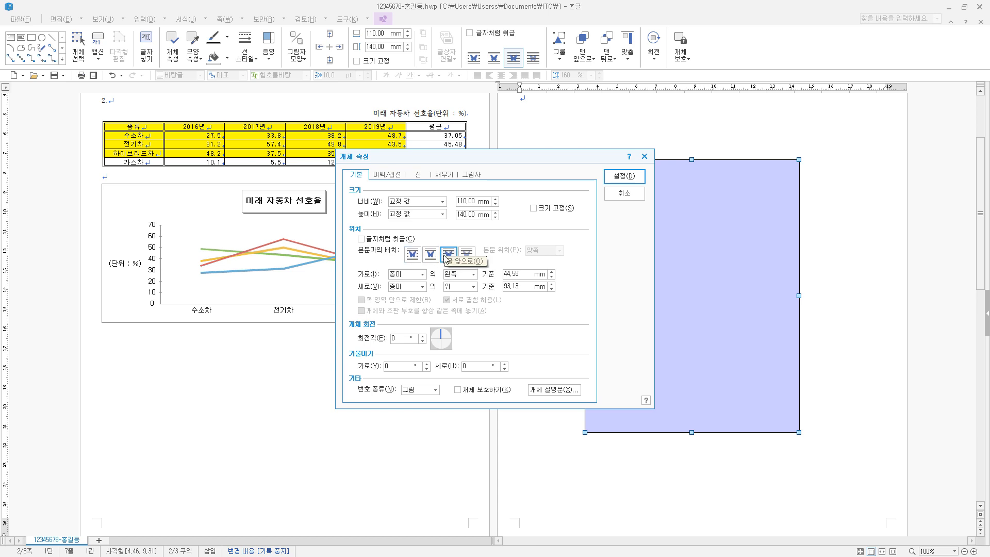
pyautogui.click(625, 179)
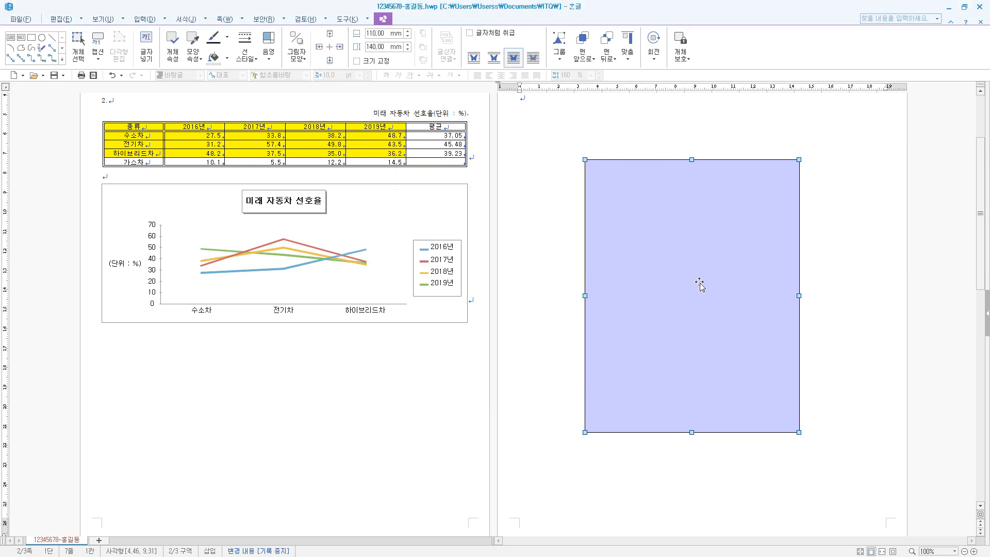
pyautogui.moveTo(698, 283); pyautogui.dragTo(720, 289)
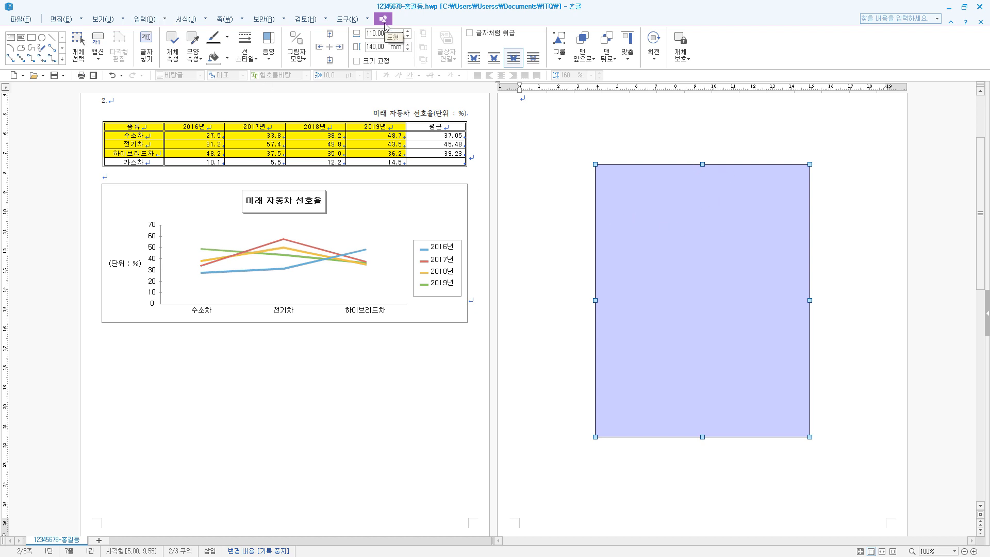
# Draw a text box about 104 mm wide and 20 mm high across the rectangle's upper edge containing "전기차 vs 수소차"
pyautogui.click(11, 39)
pyautogui.moveTo(601, 143); pyautogui.dragTo(804, 182)
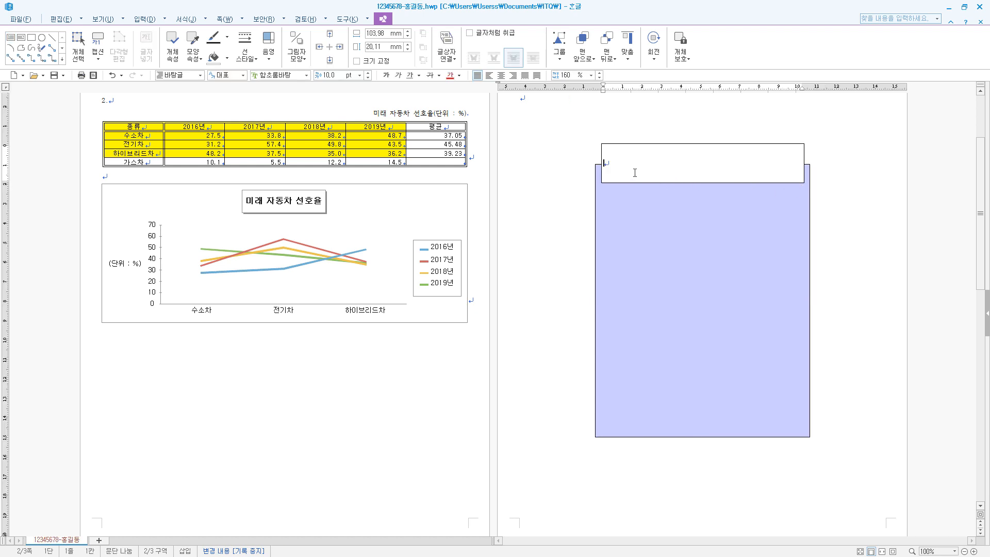
pyautogui.write('전기차 vs 수소차')
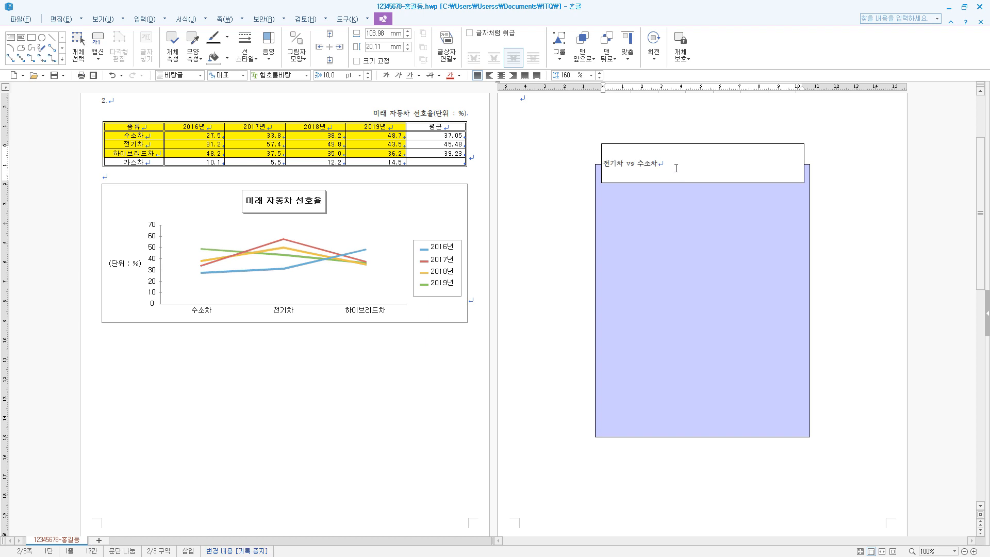
# Format the text box title in the 궁서 font at 24 pt
pyautogui.hotkey('shift', 'Home')
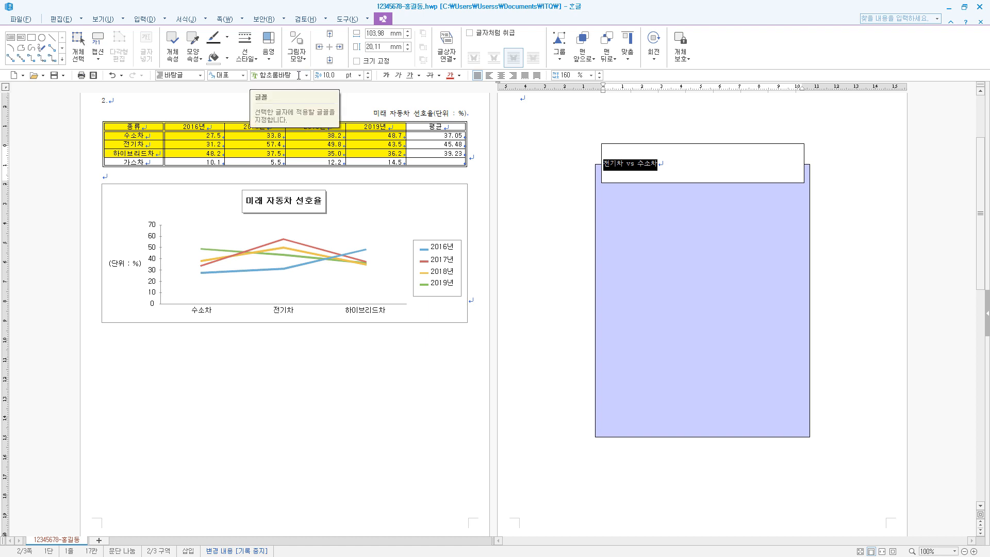
pyautogui.click(299, 75)
pyautogui.write('ㄱ')
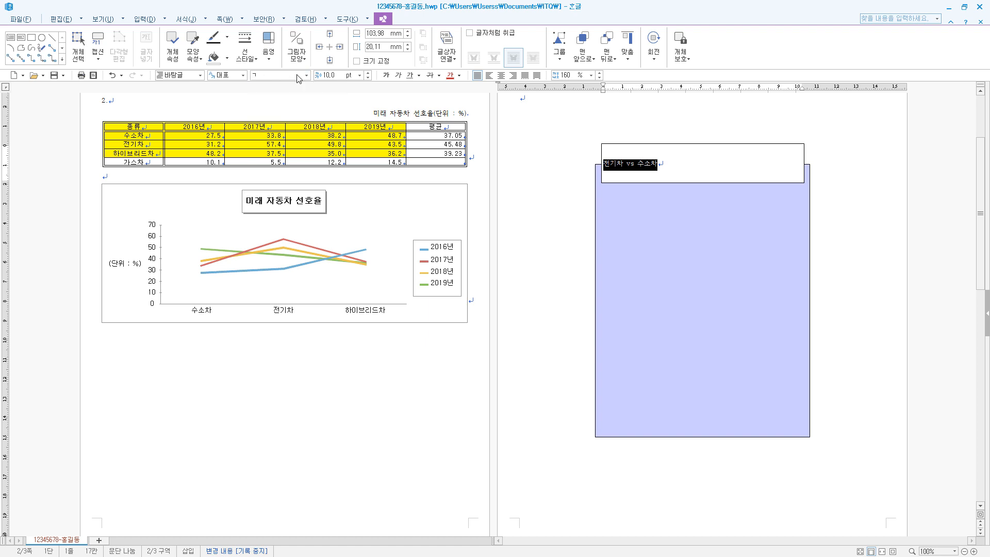
pyautogui.write('서')
pyautogui.press('Return')
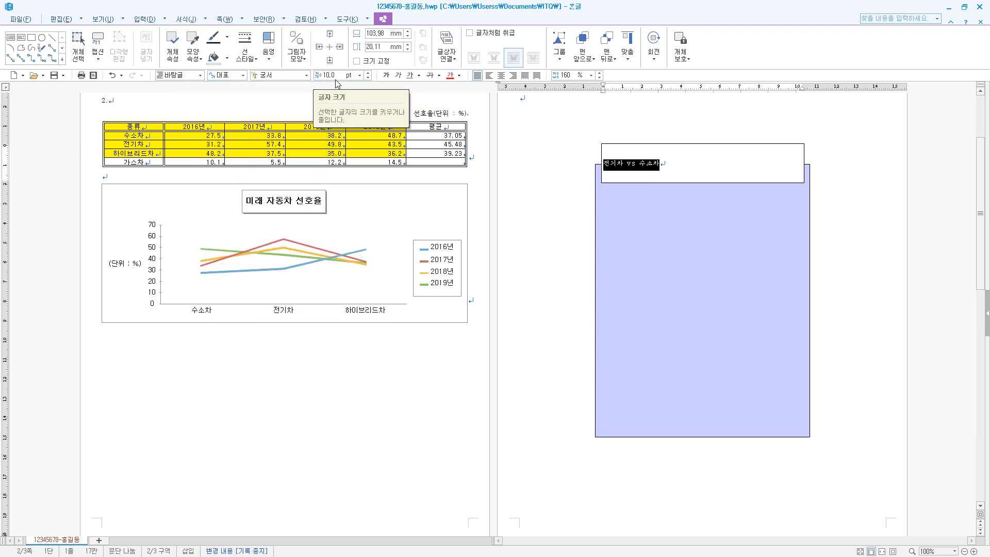
pyautogui.click(359, 75)
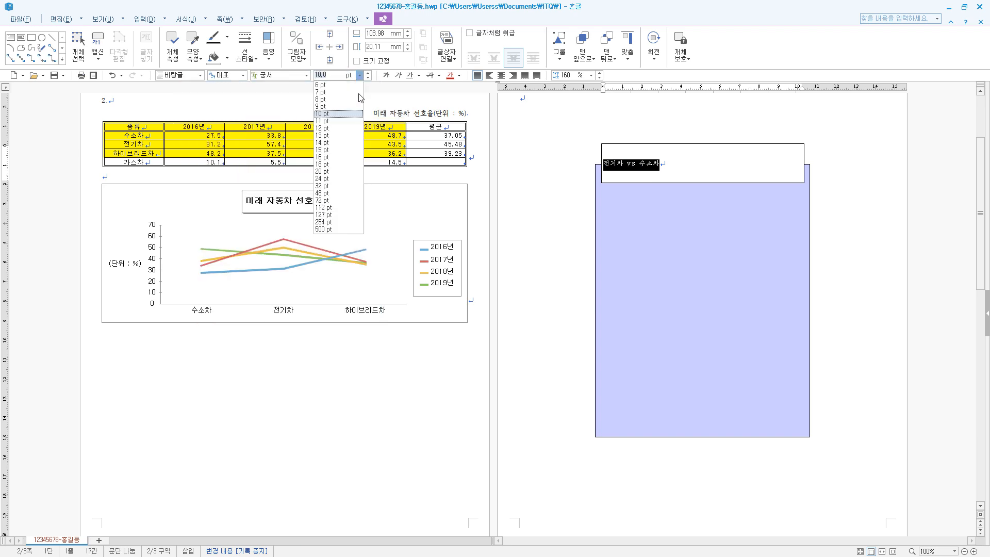
pyautogui.click(323, 178)
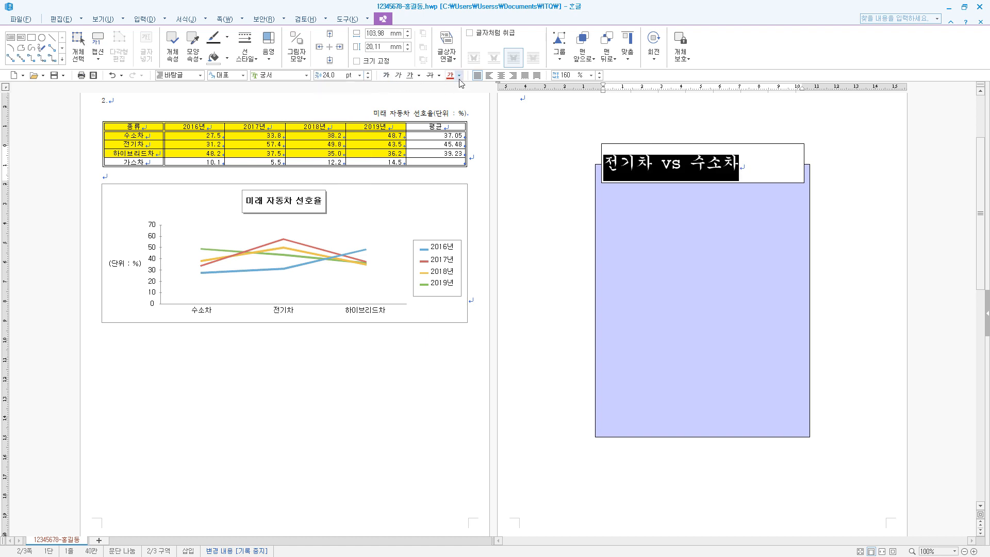
# Set the title text color to white (FFFFFF) using the full color palette
pyautogui.click(458, 76)
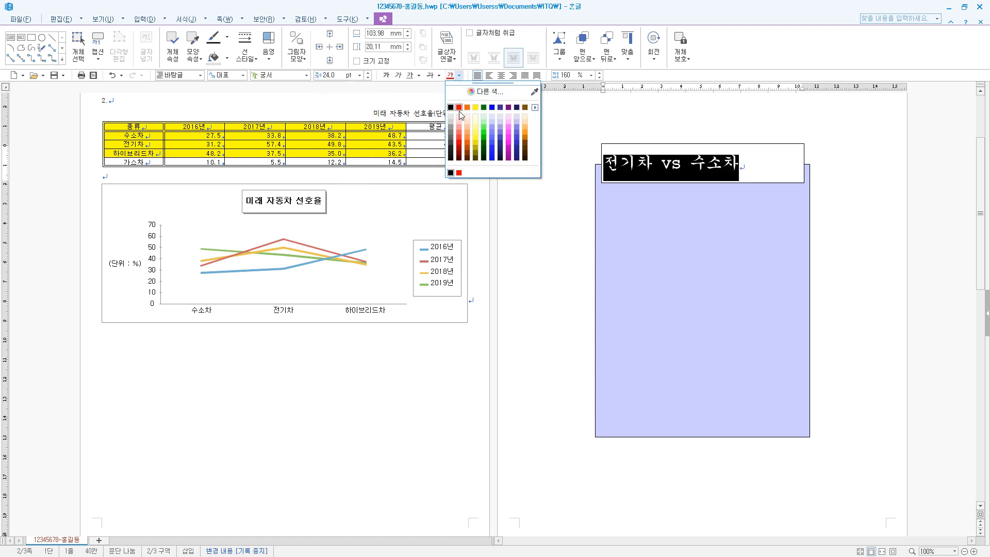
pyautogui.click(535, 108)
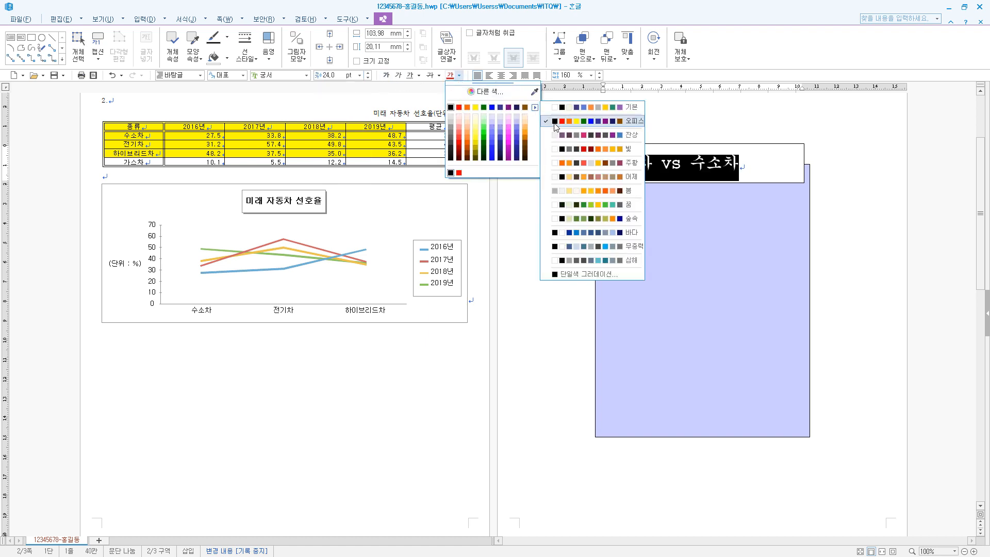
pyautogui.click(489, 93)
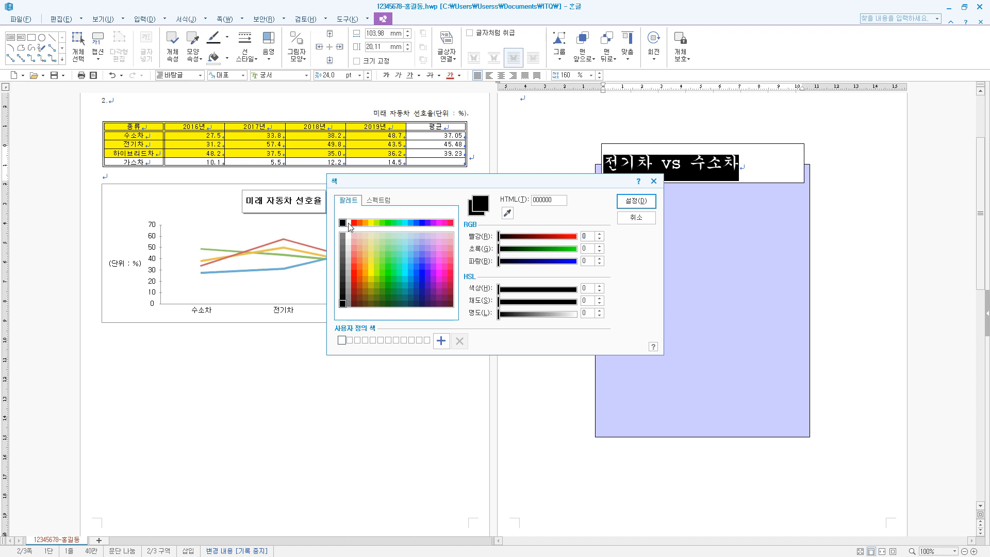
pyautogui.click(349, 222)
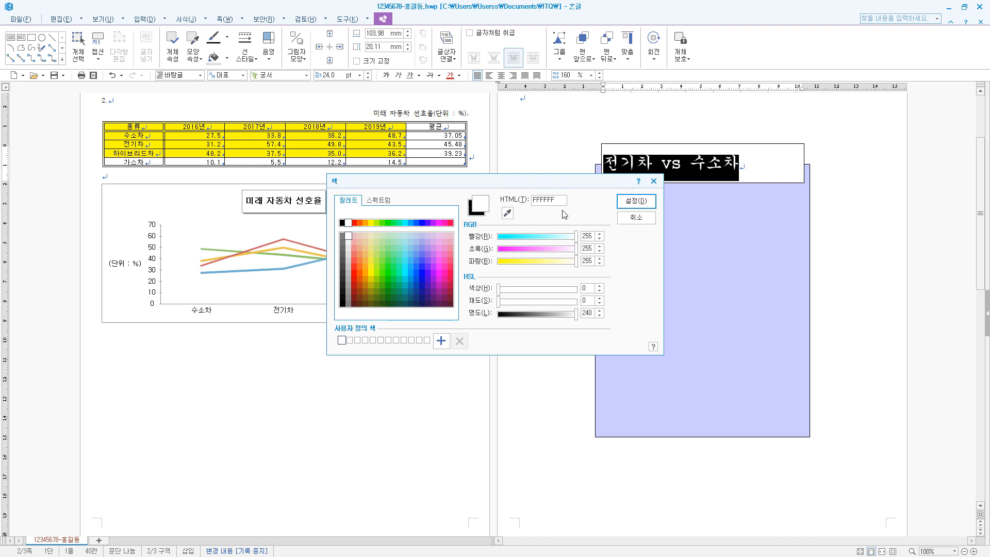
pyautogui.click(636, 201)
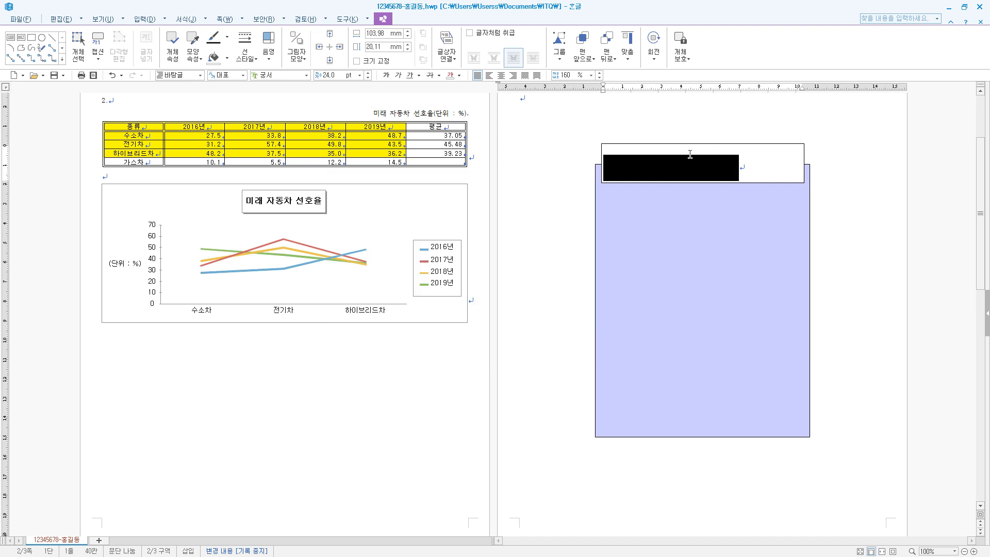
# Set the title text box's width to 105 mm and height to 15 mm in its object properties
pyautogui.doubleClick(754, 184)
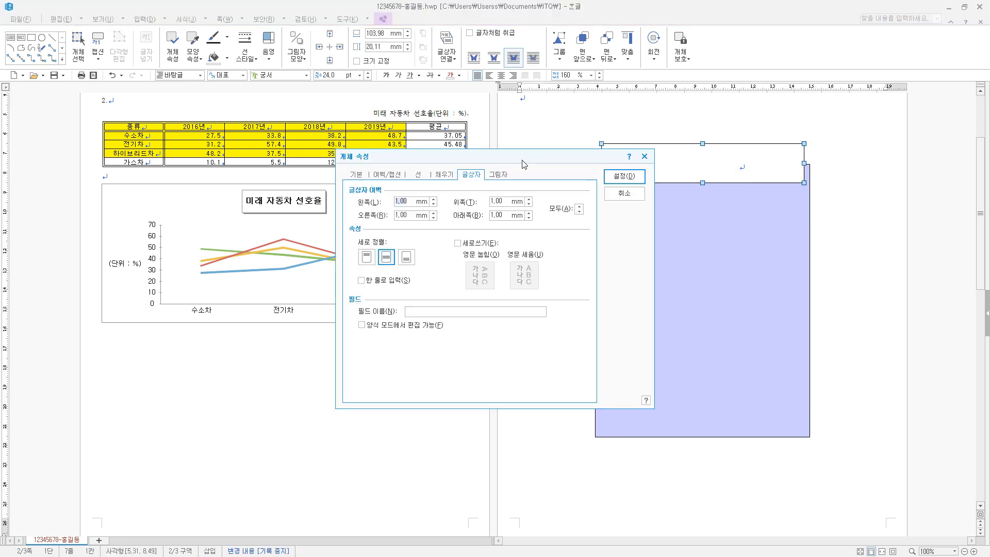
pyautogui.click(360, 176)
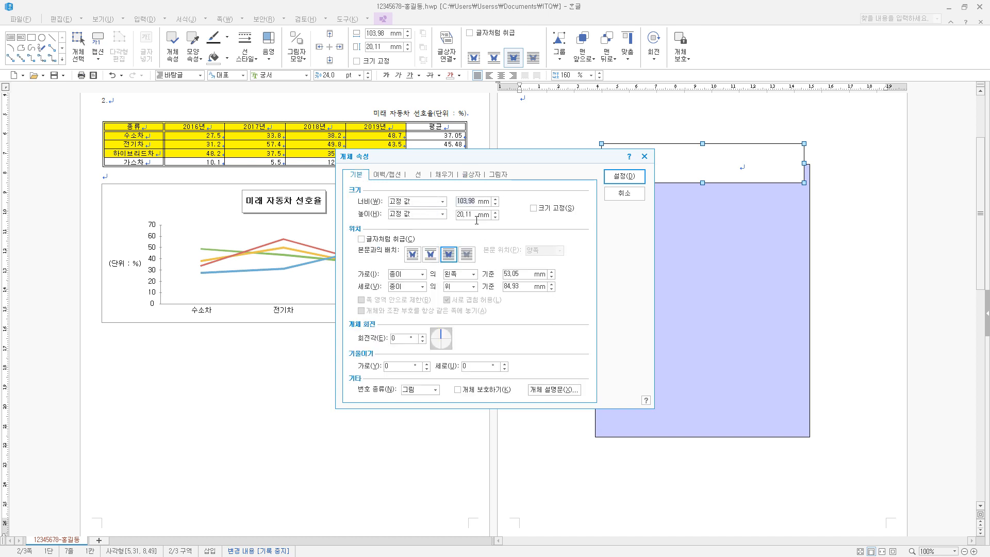
pyautogui.write('1')
pyautogui.press('Tab')
pyautogui.press('Tab')
pyautogui.write('15')
# Set the title text box's fill color to blue
pyautogui.click(418, 174)
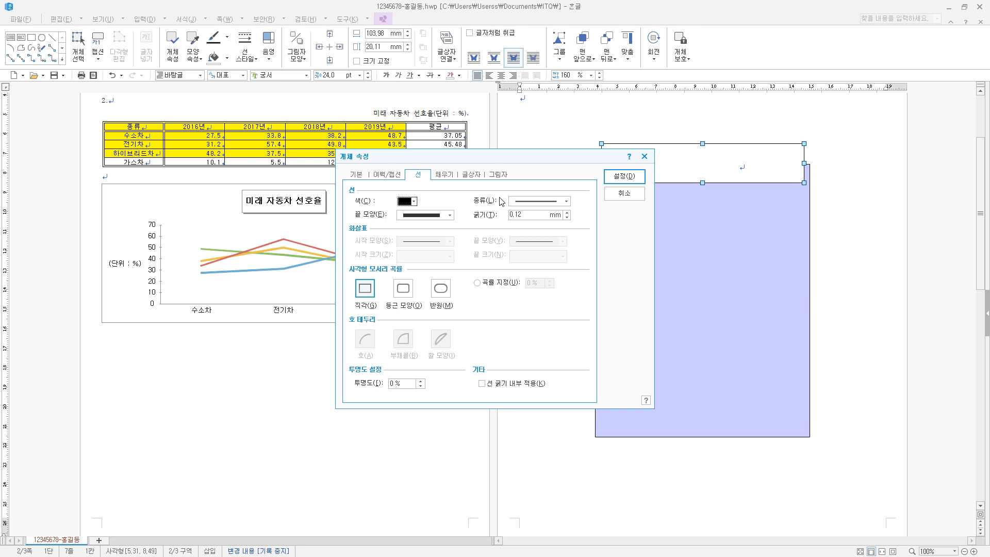
pyautogui.click(450, 177)
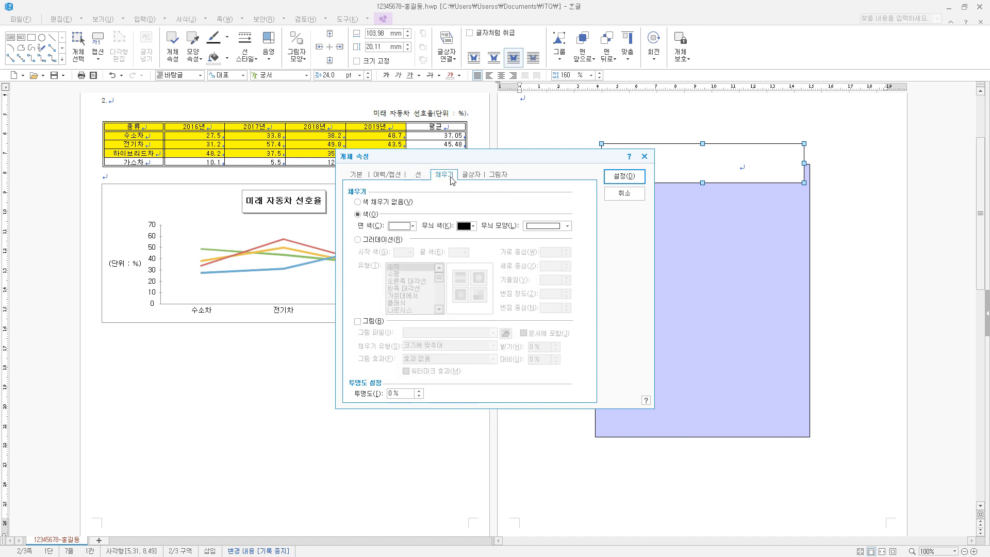
pyautogui.click(414, 226)
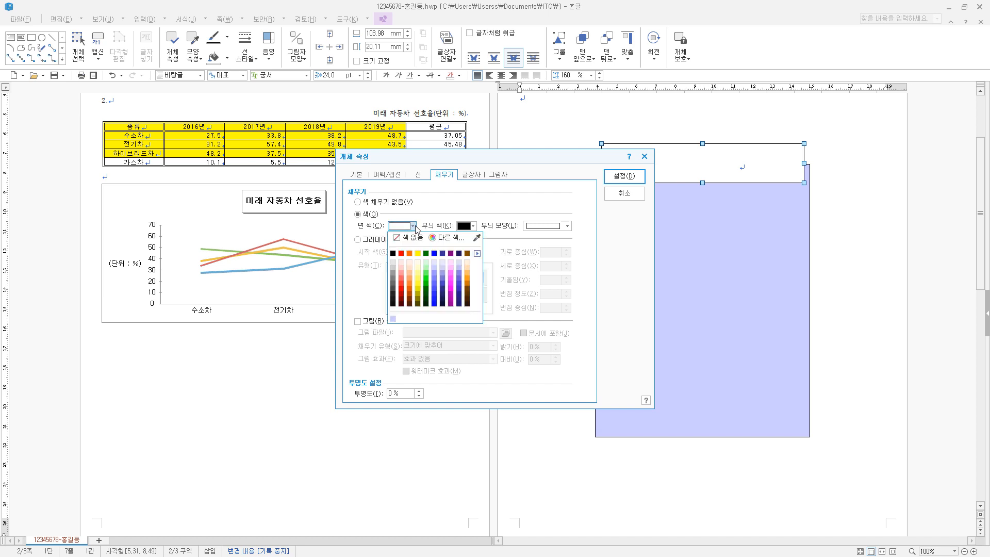
pyautogui.click(434, 253)
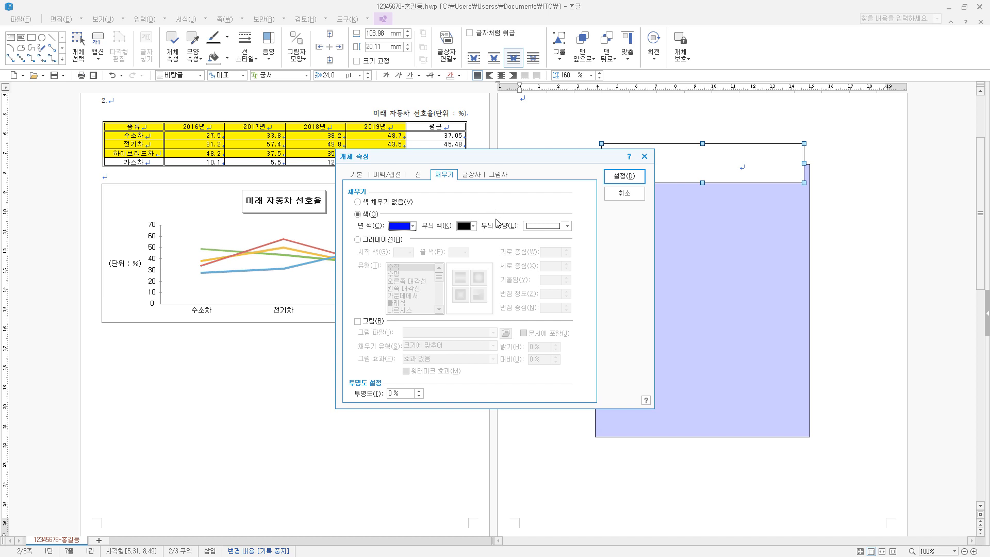
# Give the title text box semicircular (반원) corners and apply its object properties
pyautogui.click(471, 175)
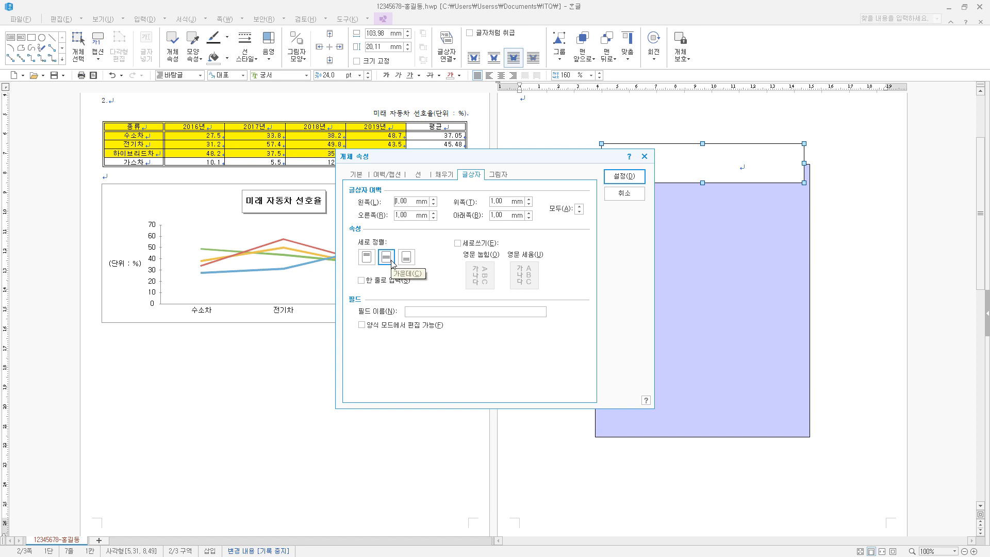
pyautogui.click(420, 176)
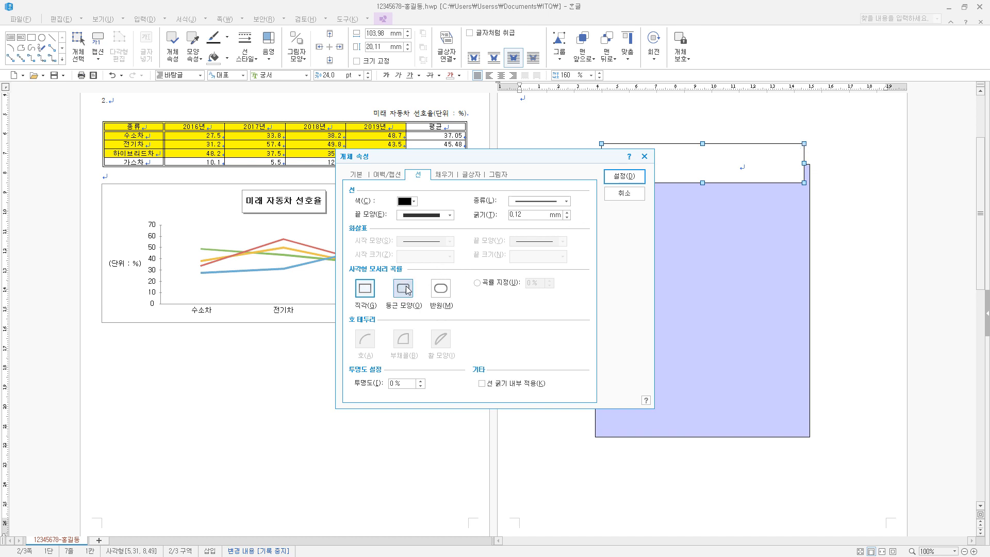
pyautogui.click(445, 295)
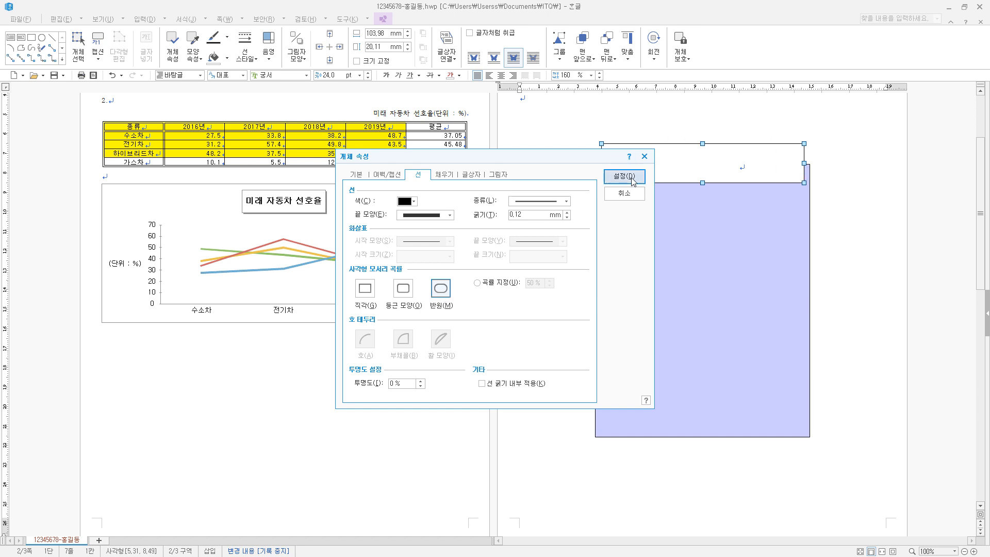
pyautogui.moveTo(580, 155); pyautogui.dragTo(547, 170)
pyautogui.click(592, 193)
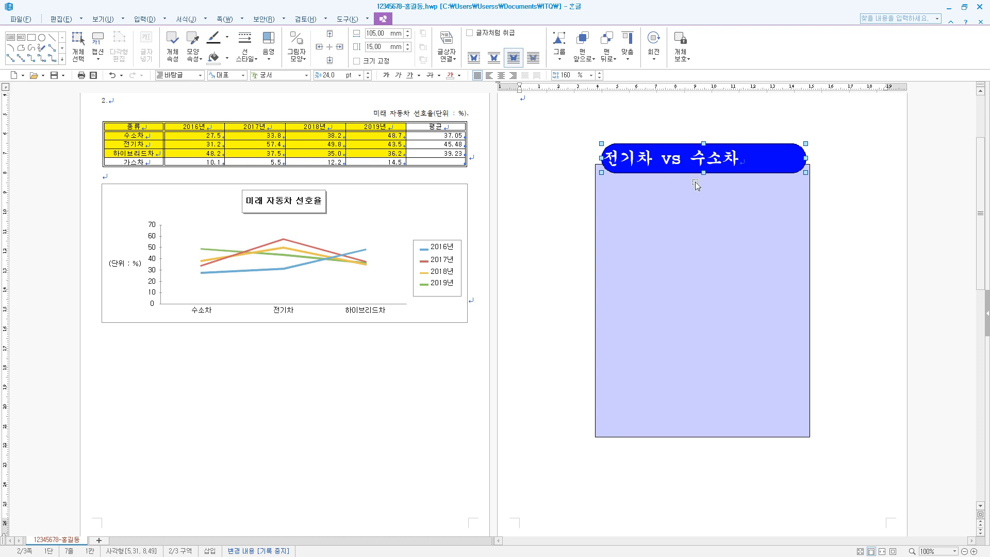
# Center the title text in its box and draw a rectangle about 126 by 40 mm below the title
pyautogui.click(500, 77)
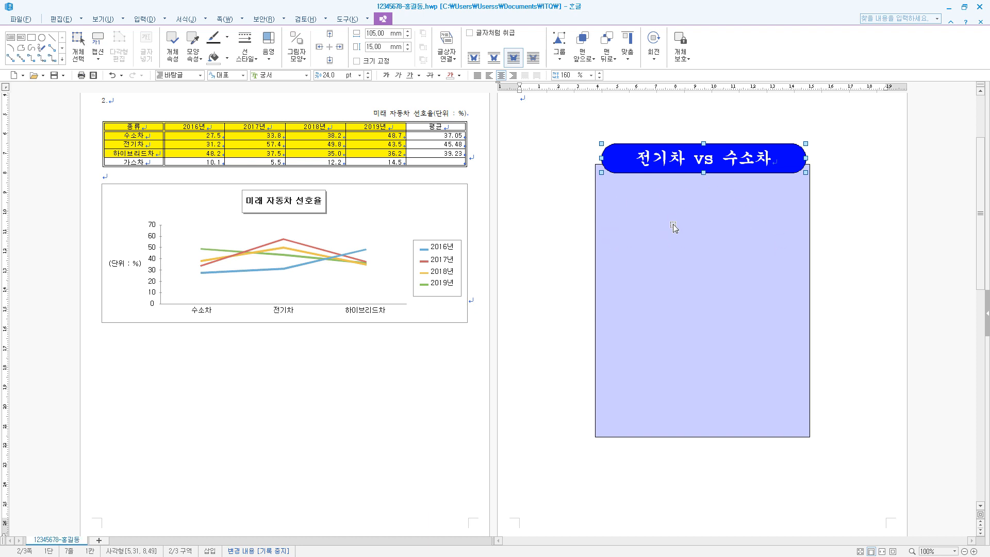
pyautogui.click(34, 40)
pyautogui.moveTo(580, 197); pyautogui.dragTo(825, 274)
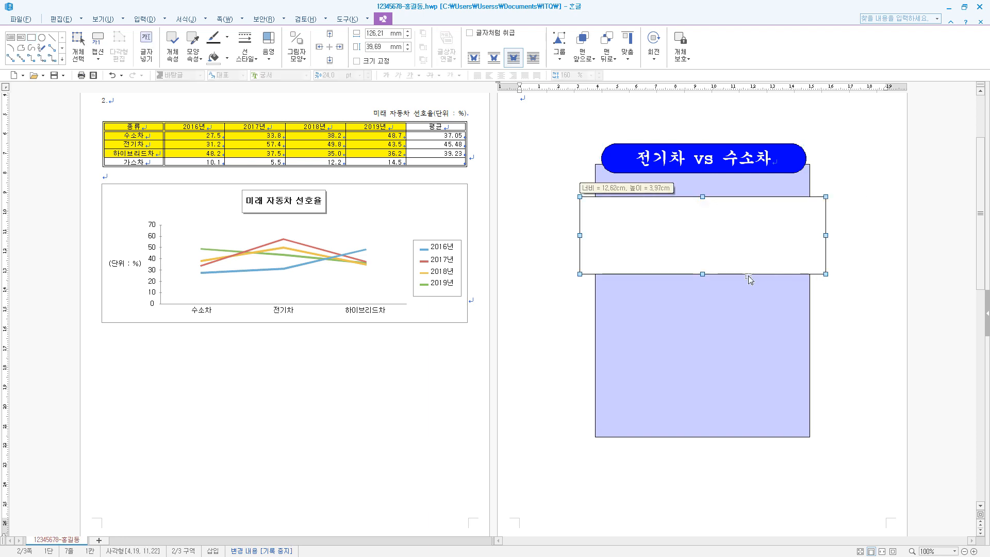
# Set the new rectangle's width to 120 mm and height to 50 mm in its object properties
pyautogui.doubleClick(748, 274)
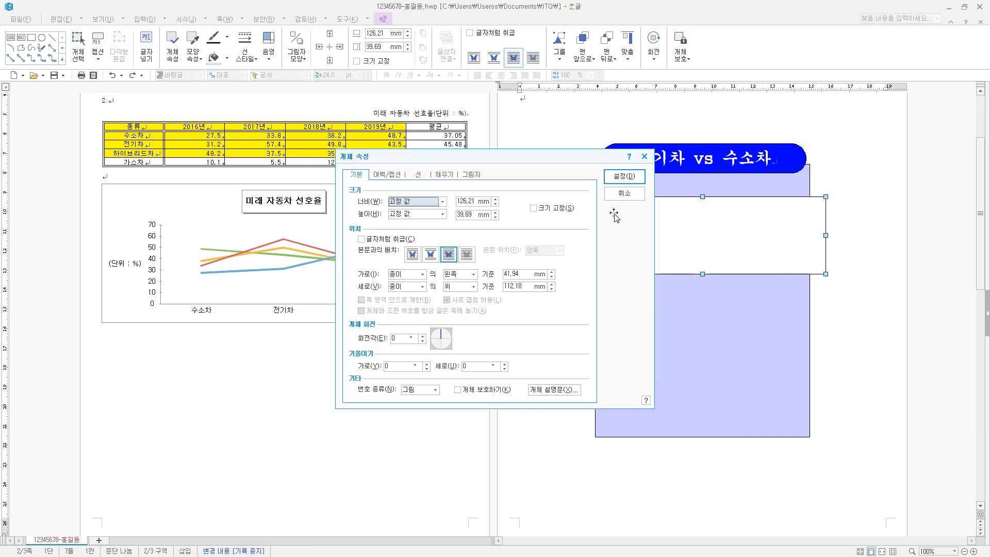
pyautogui.write('12')
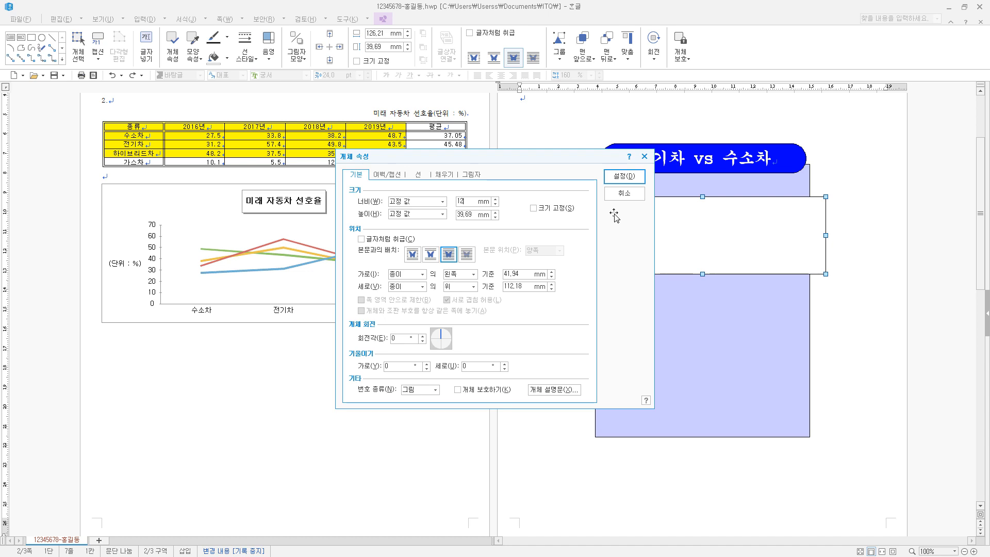
pyautogui.write('0')
pyautogui.press('Tab')
pyautogui.press('Tab')
pyautogui.write('50')
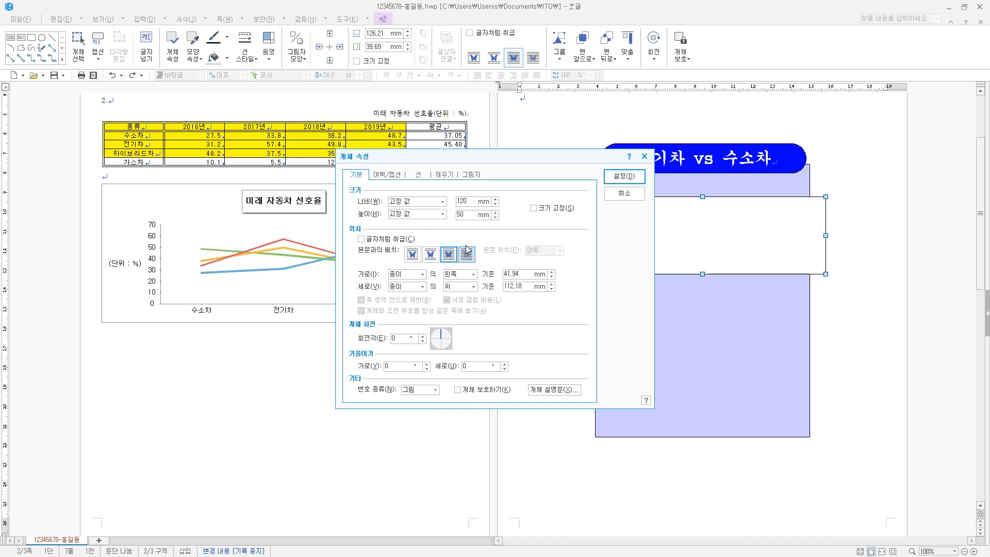
# Give the new rectangle rounded (둥근 모양) corners and a light green fill, and apply its object properties
pyautogui.click(419, 174)
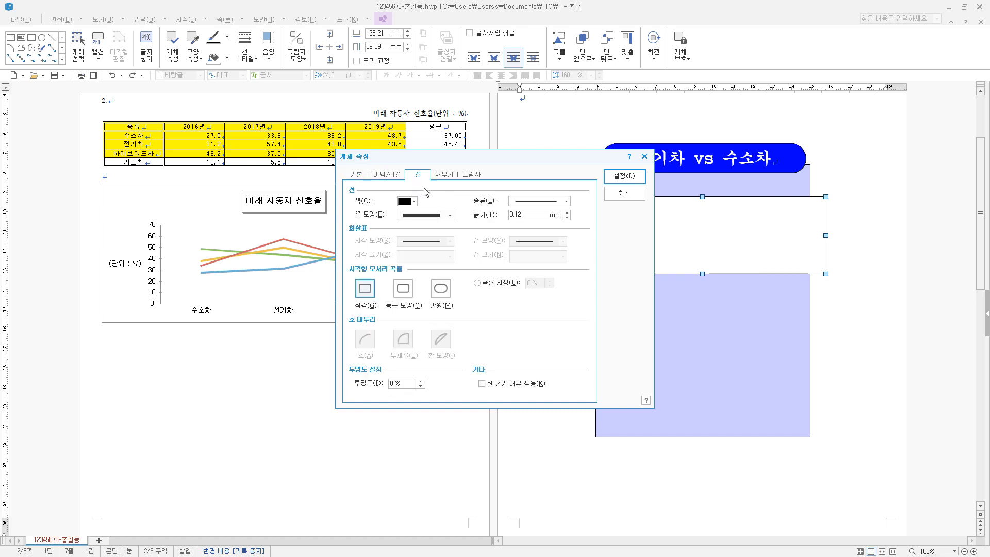
pyautogui.click(404, 290)
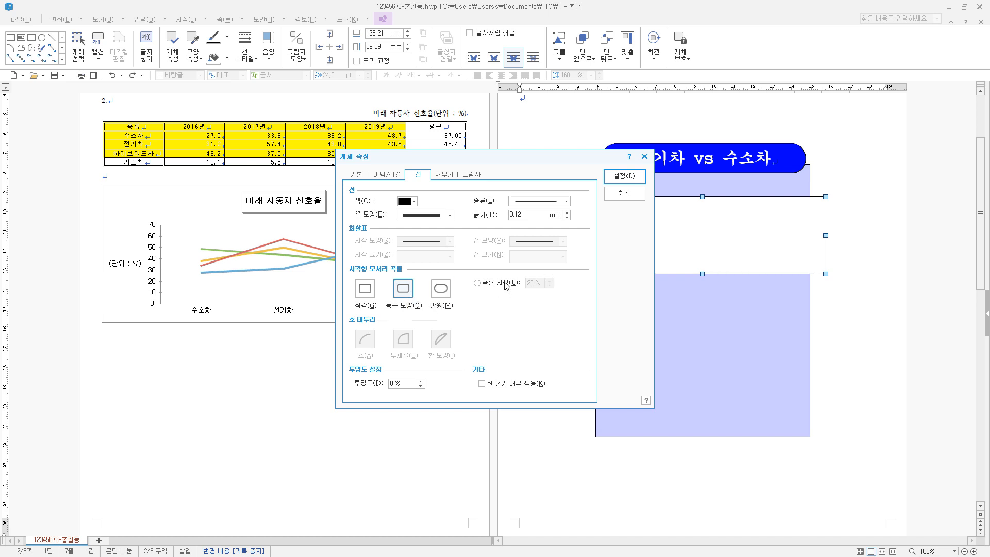
pyautogui.click(444, 175)
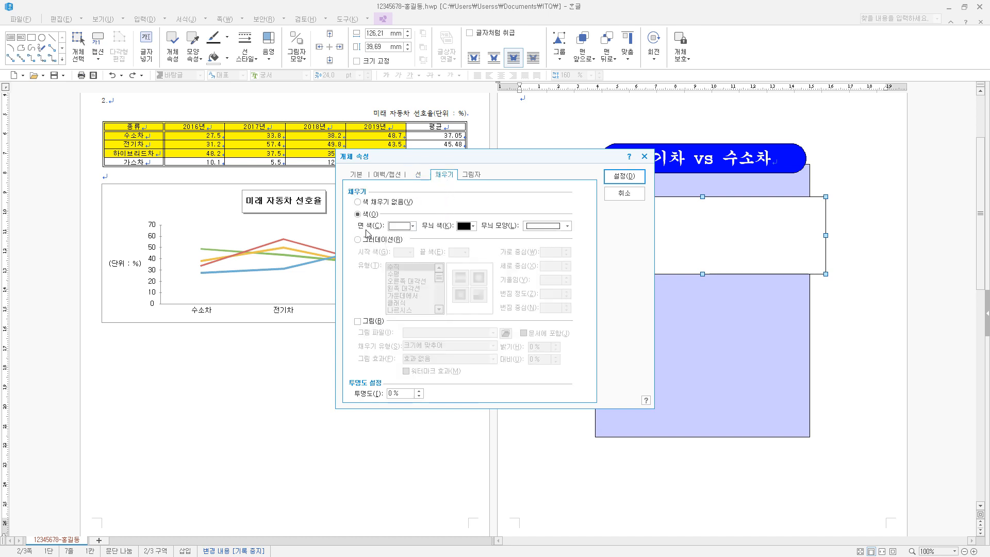
pyautogui.click(413, 227)
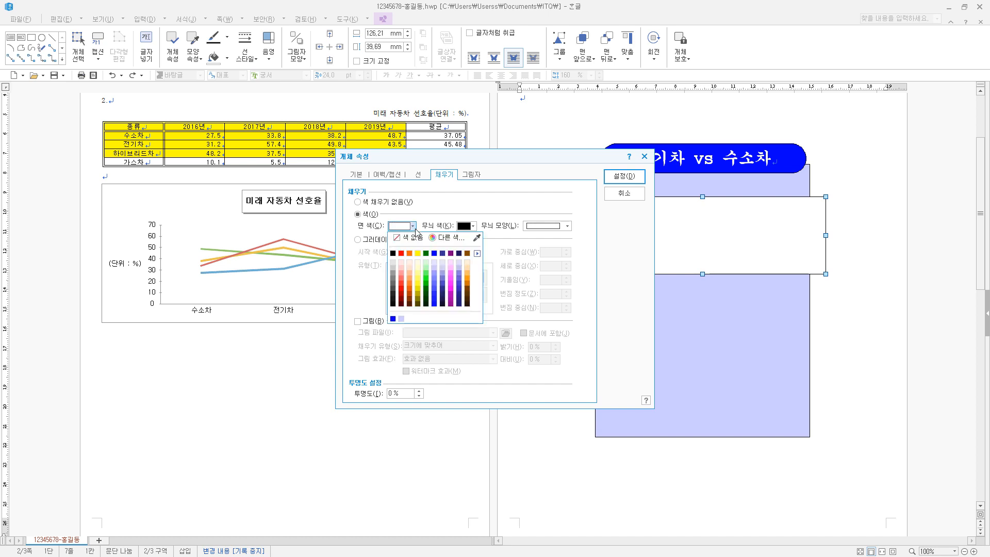
pyautogui.click(426, 279)
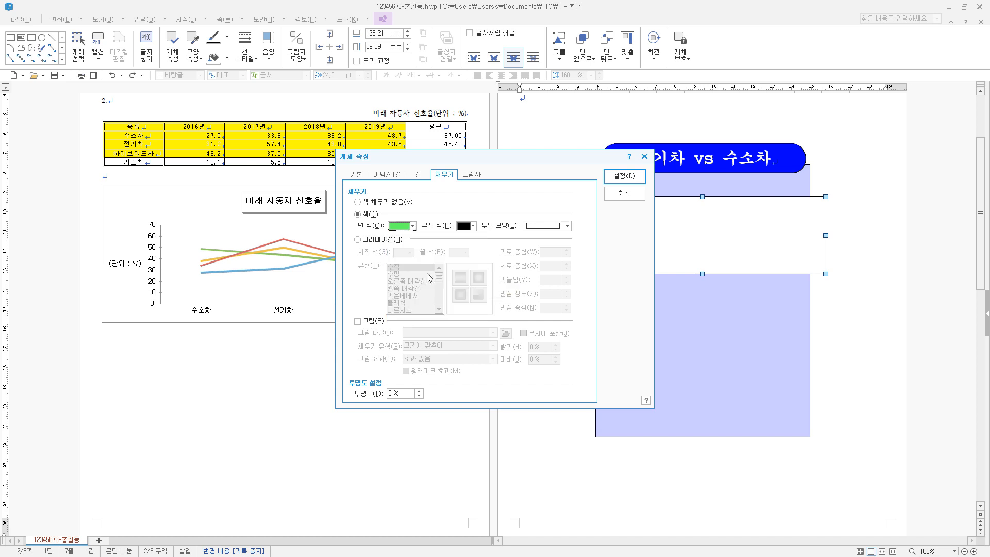
pyautogui.click(639, 176)
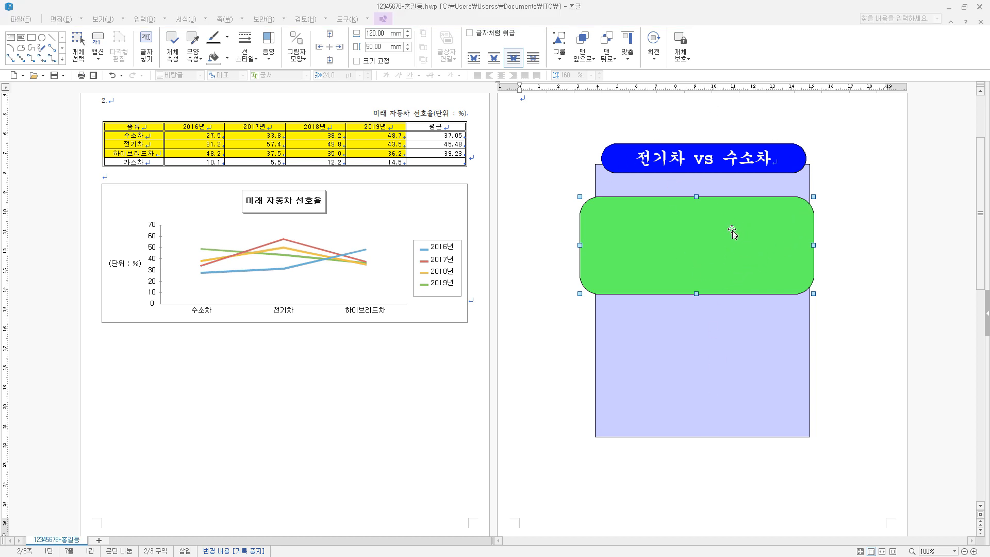
# Select the title box, green rectangle and background rectangle together and align them on their horizontal centers (가운데 맞춤)
pyautogui.click(675, 222)
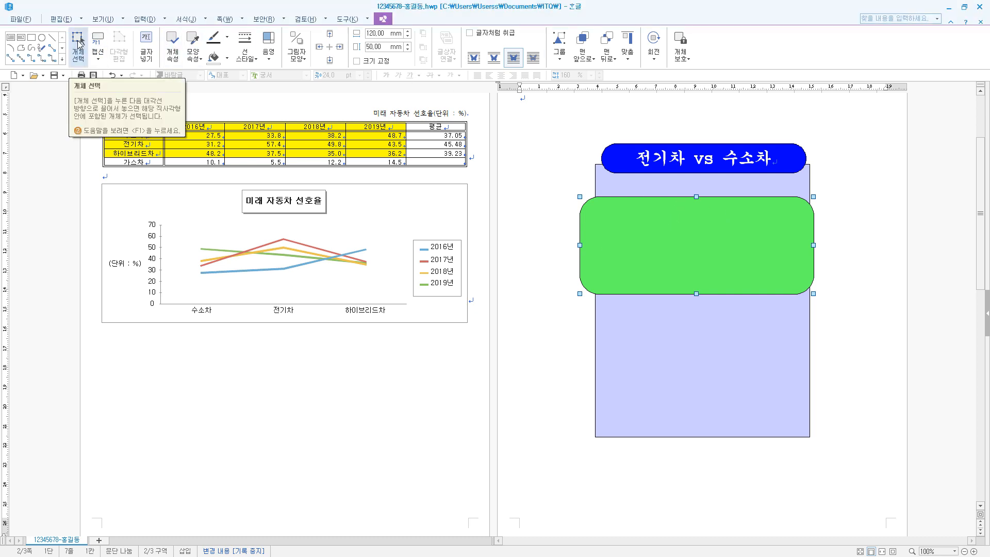
pyautogui.click(78, 44)
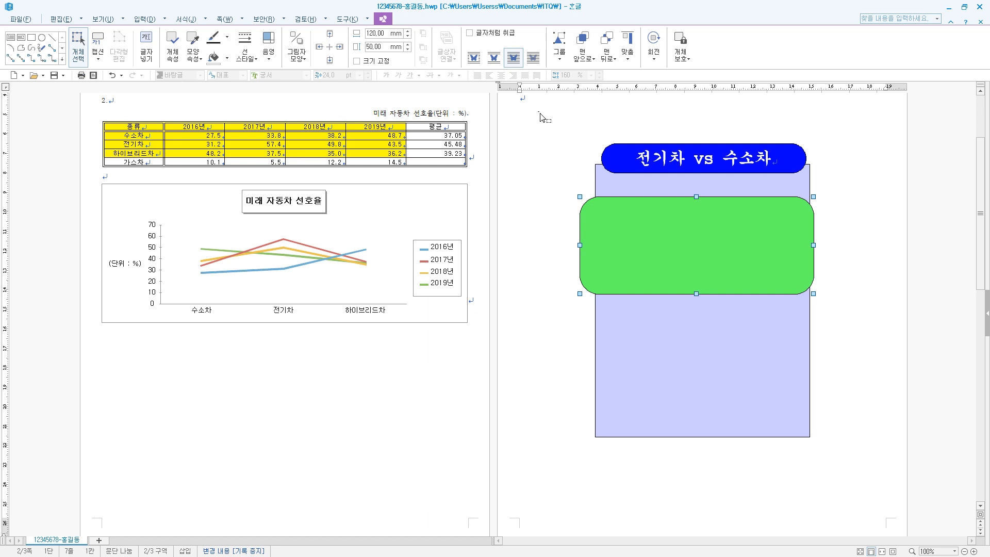
pyautogui.moveTo(538, 111); pyautogui.dragTo(866, 467)
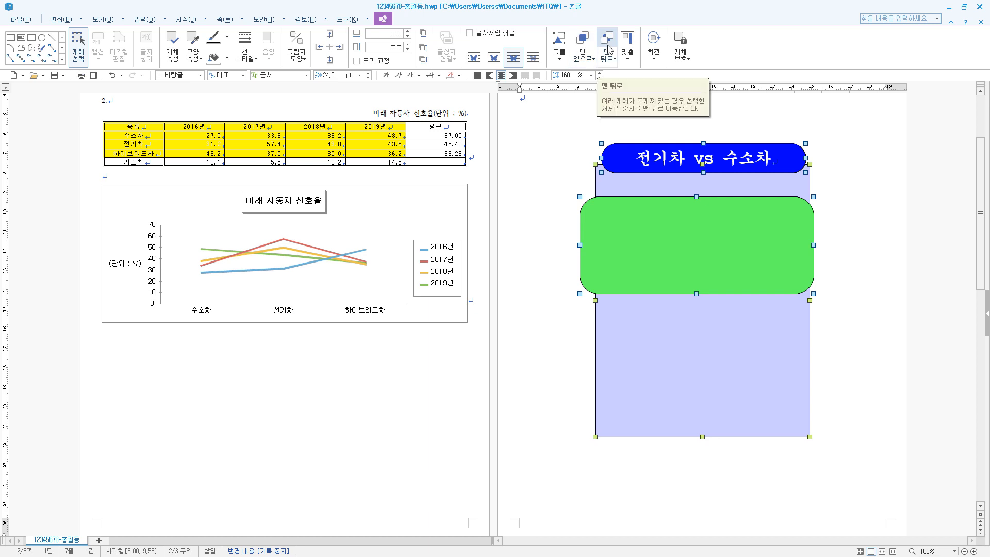
pyautogui.click(630, 60)
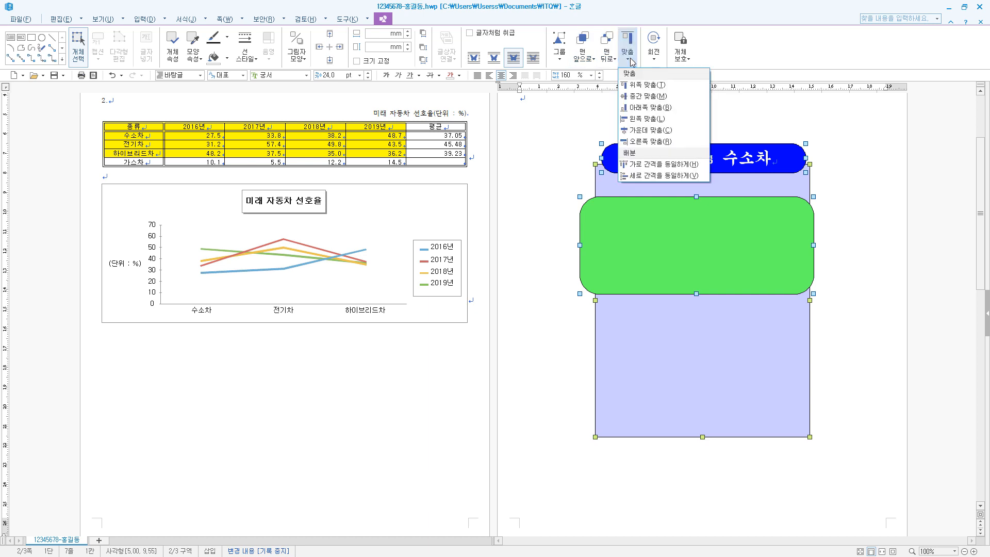
pyautogui.click(640, 130)
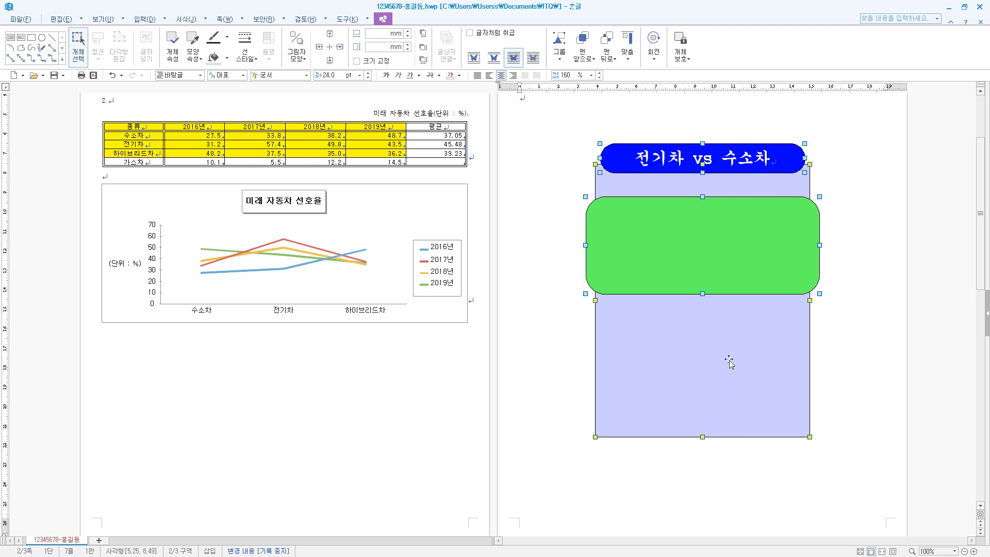
pyautogui.click(837, 278)
# Move the green rectangle slightly up, closer to the title box
pyautogui.click(722, 174)
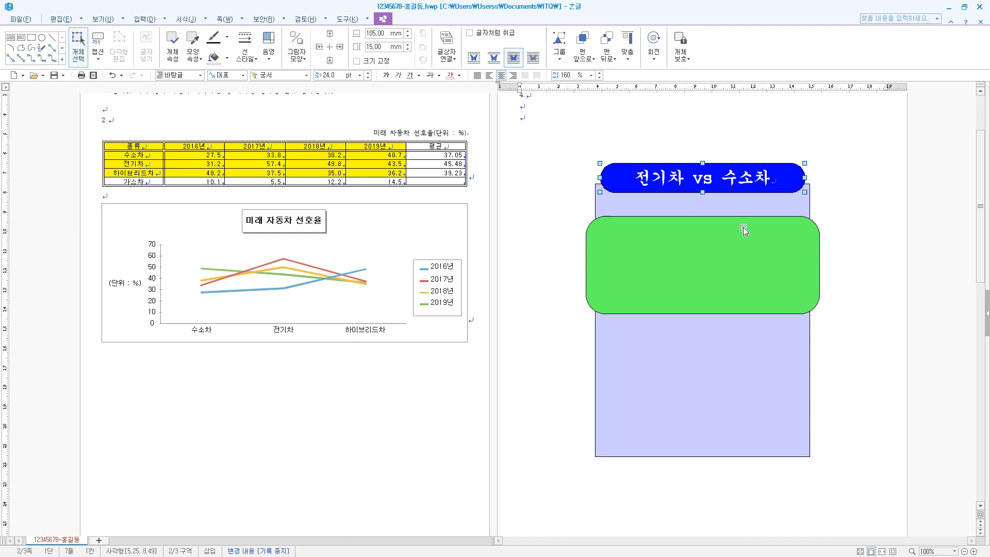
pyautogui.click(733, 251)
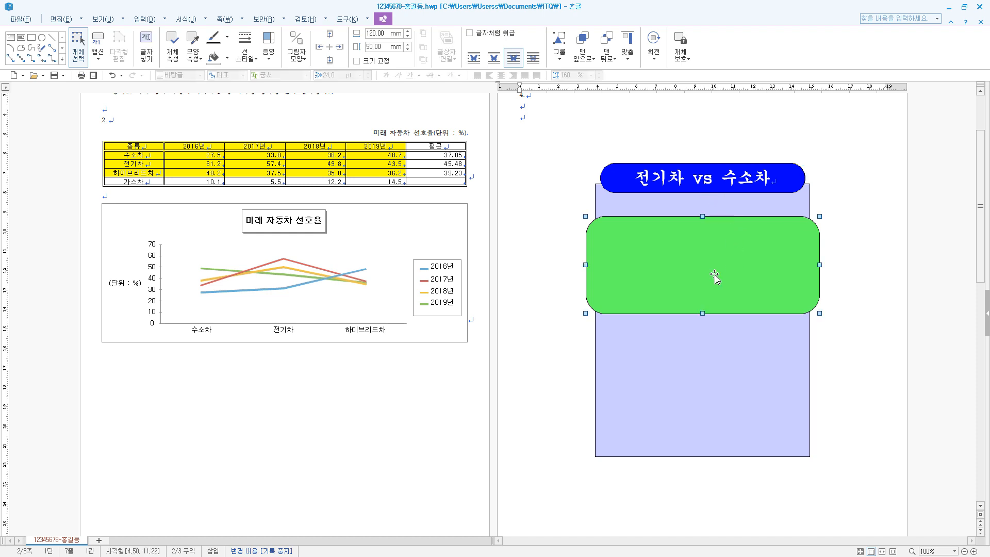
pyautogui.moveTo(714, 277); pyautogui.dragTo(714, 270)
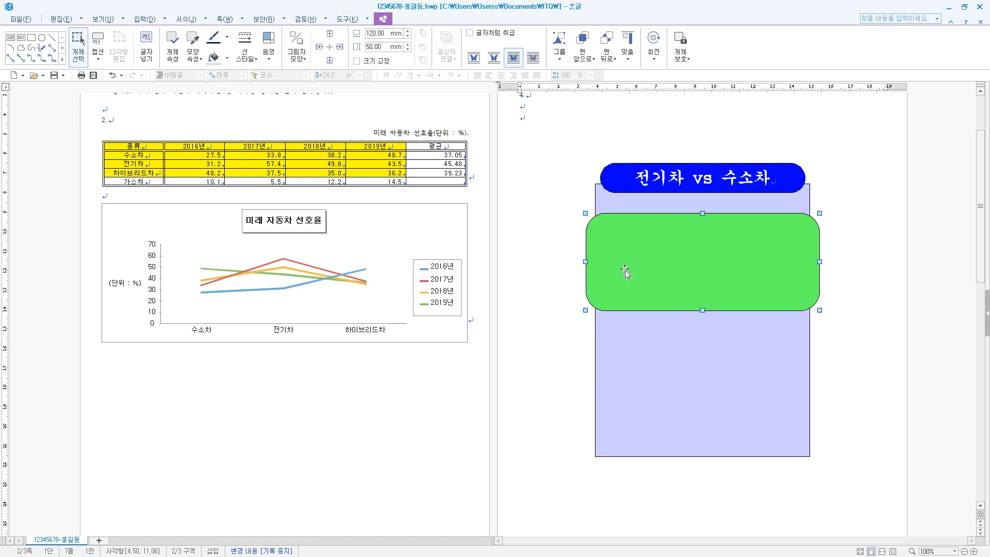
# Insert 로고1.jpg from the ITQ Picture folder near the green rectangle's upper-left corner, embedded in the document and not treated as a character
pyautogui.click(148, 20)
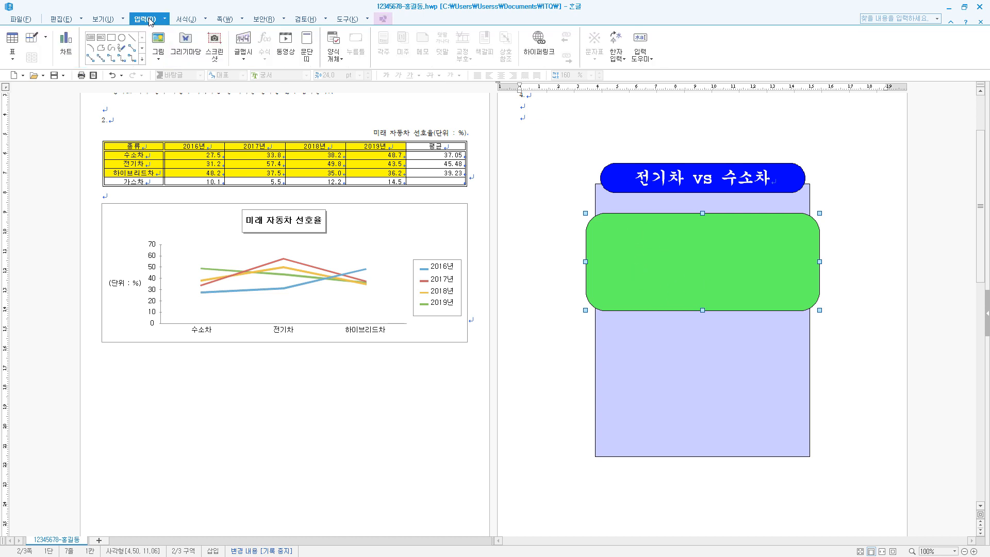
pyautogui.click(162, 43)
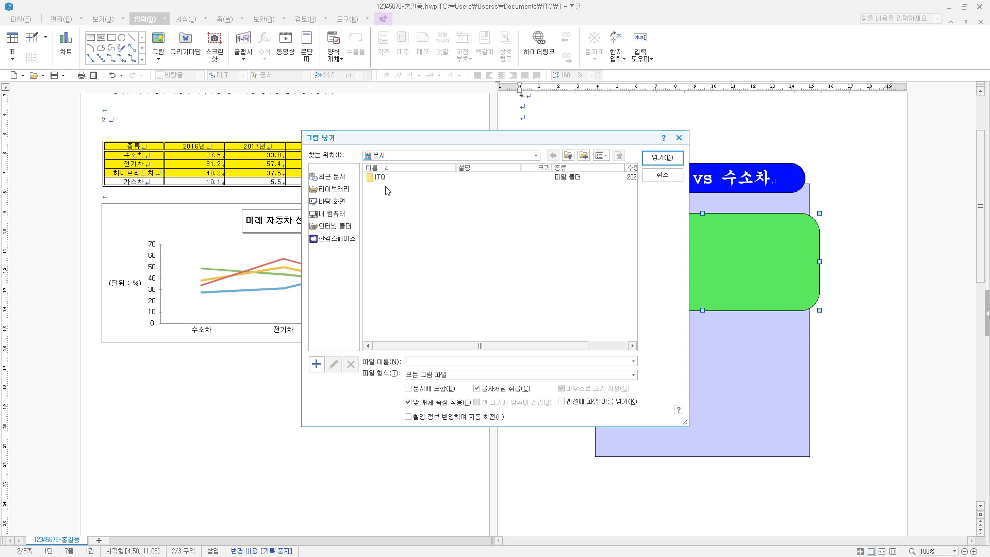
pyautogui.doubleClick(383, 179)
pyautogui.doubleClick(388, 179)
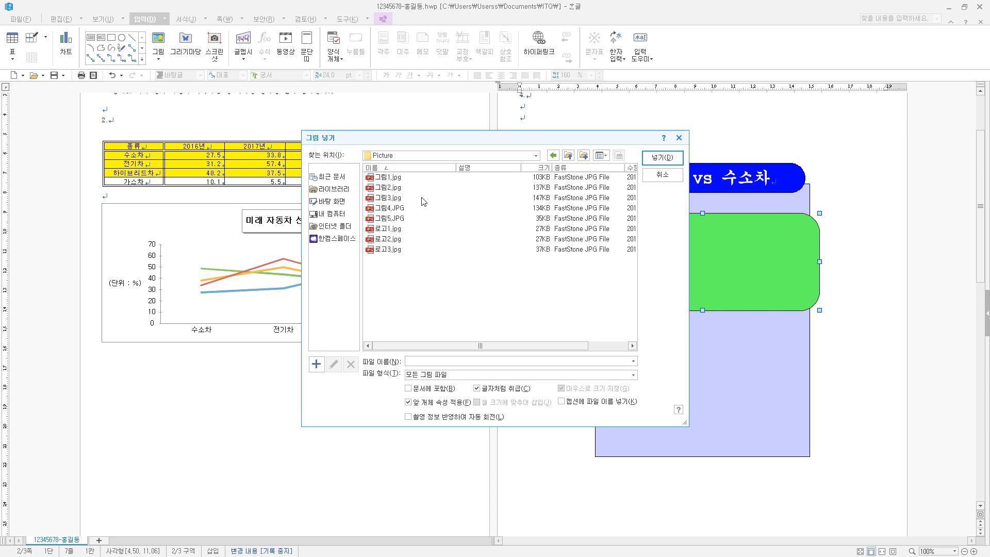
pyautogui.click(393, 232)
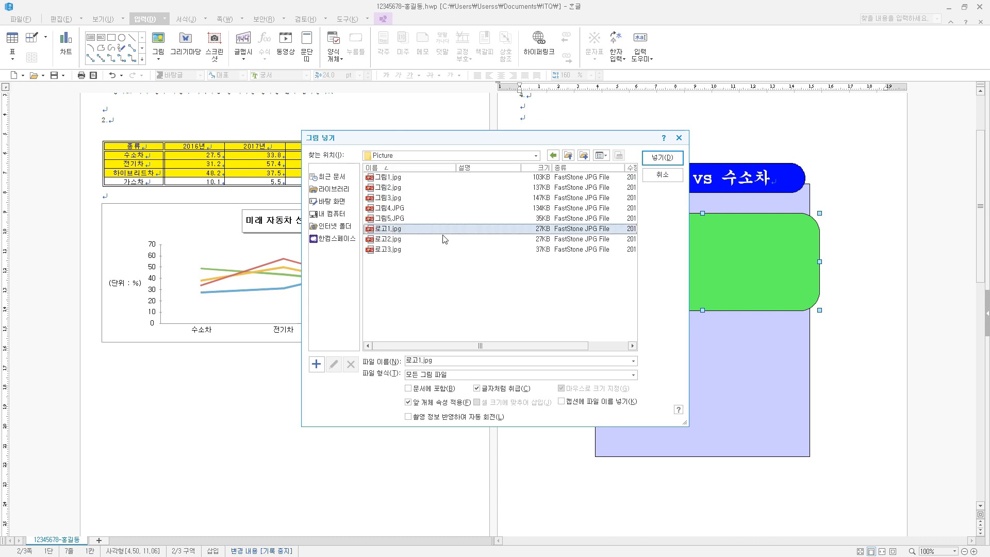
pyautogui.click(414, 389)
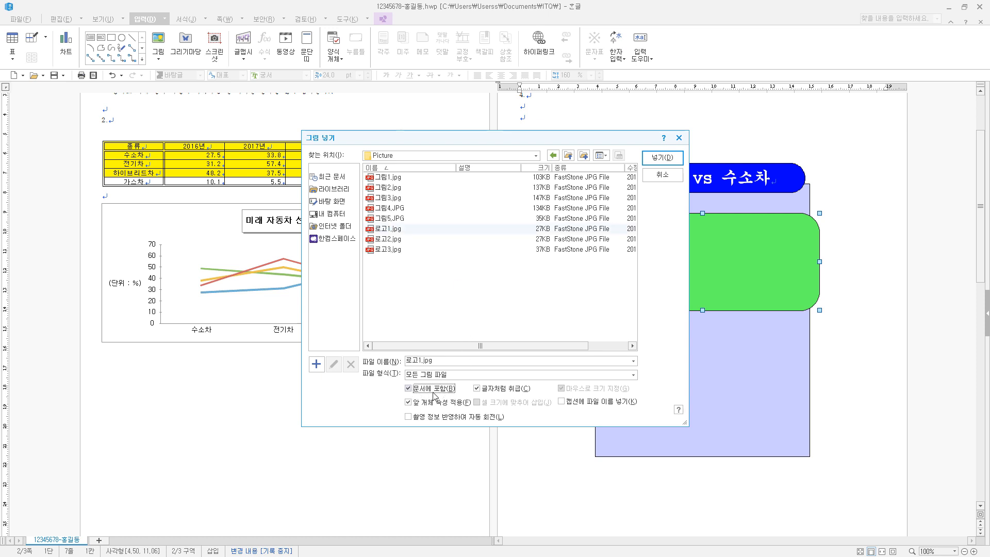
pyautogui.click(477, 389)
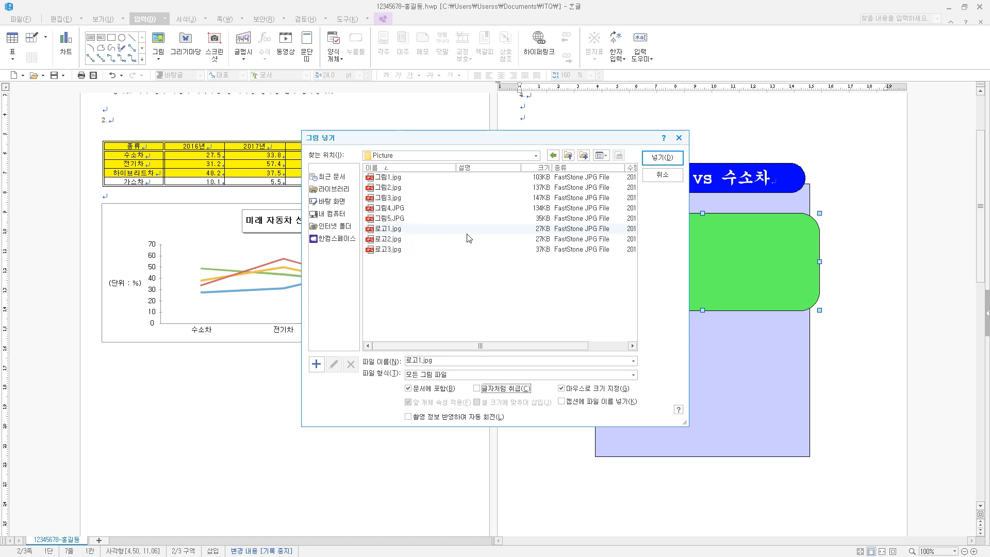
pyautogui.click(666, 162)
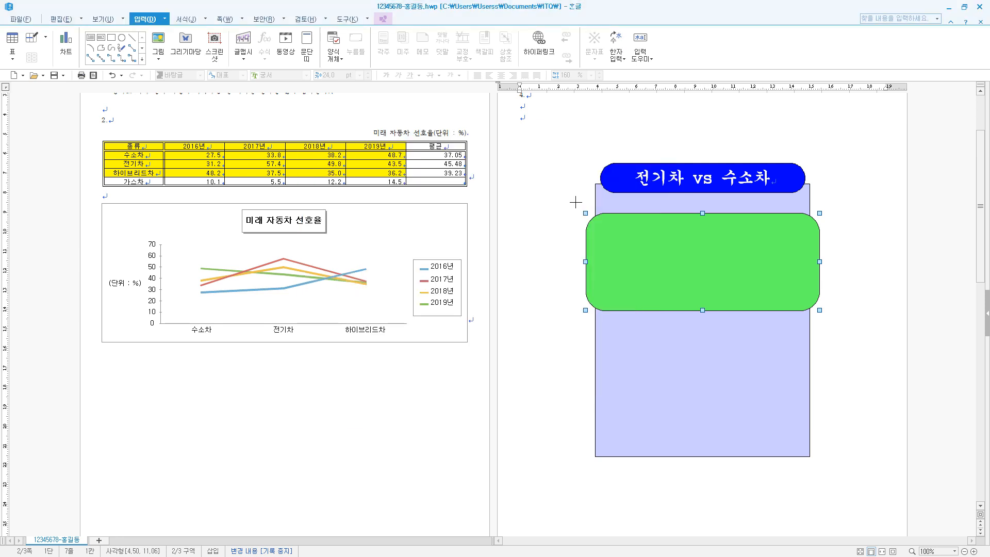
pyautogui.moveTo(583, 210); pyautogui.dragTo(625, 256)
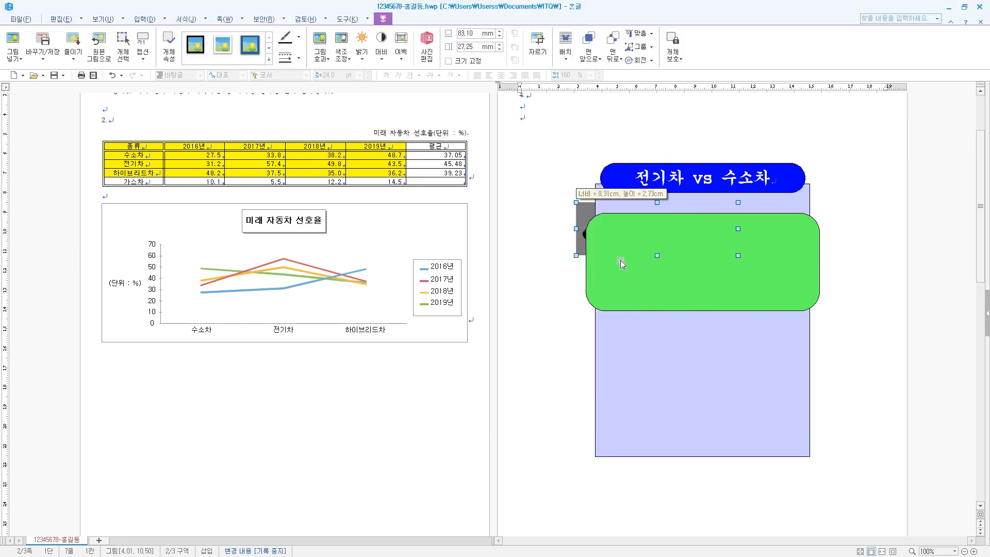
# Set the logo picture's width to 40 mm and height to 30 mm, and place it in front of the text (글 앞으로)
pyautogui.doubleClick(582, 216)
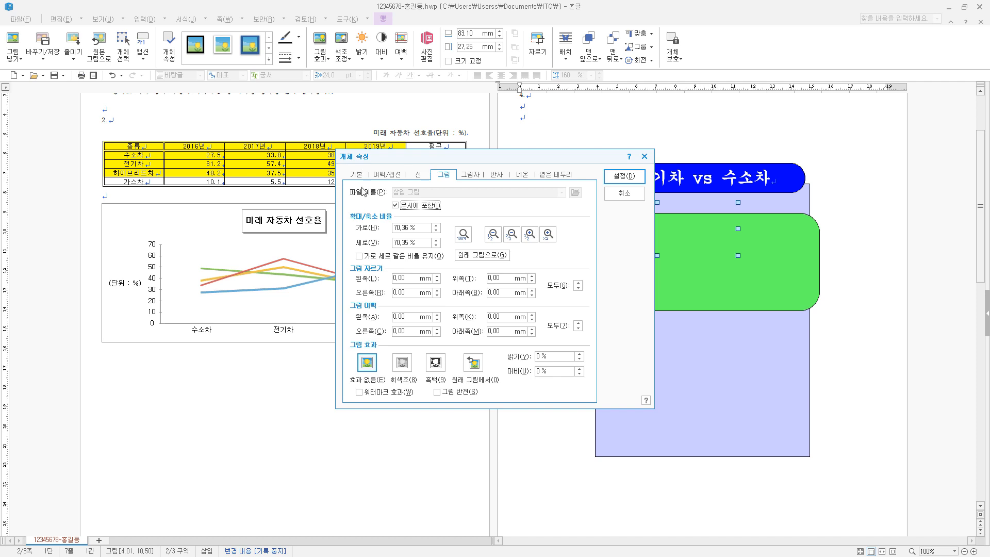
pyautogui.click(361, 176)
pyautogui.press('Tab')
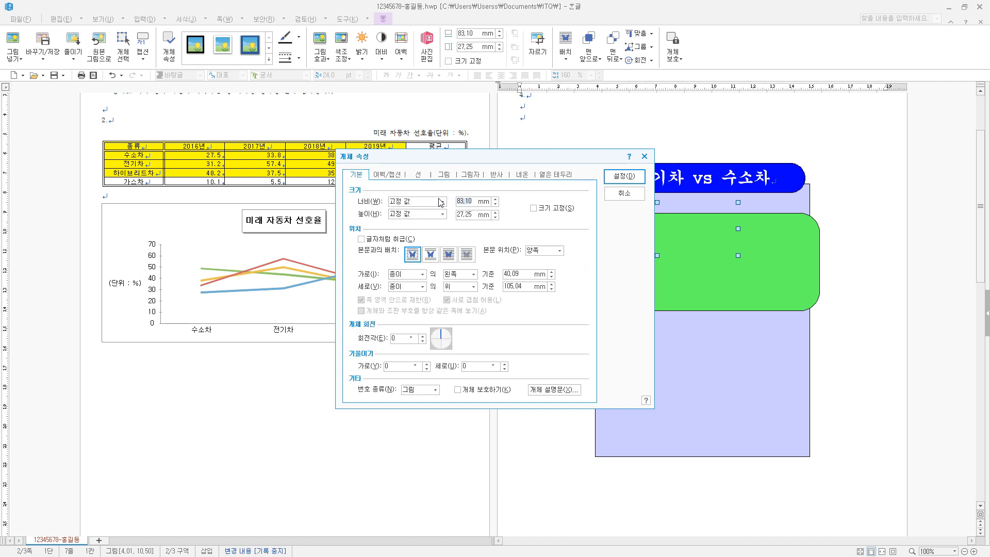
pyautogui.write('4')
pyautogui.press('Tab')
pyautogui.press('Tab')
pyautogui.write('30')
pyautogui.click(444, 259)
pyautogui.click(414, 258)
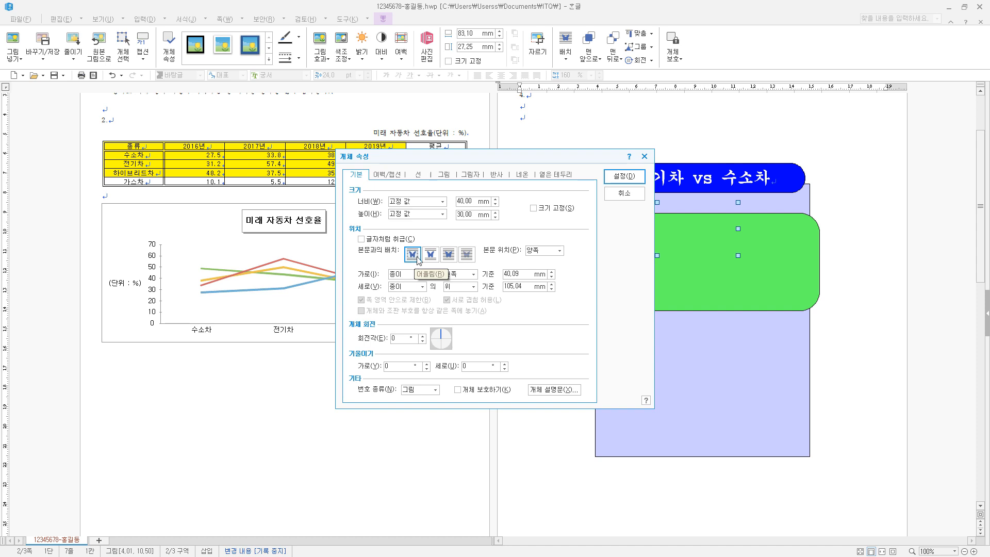
pyautogui.click(450, 256)
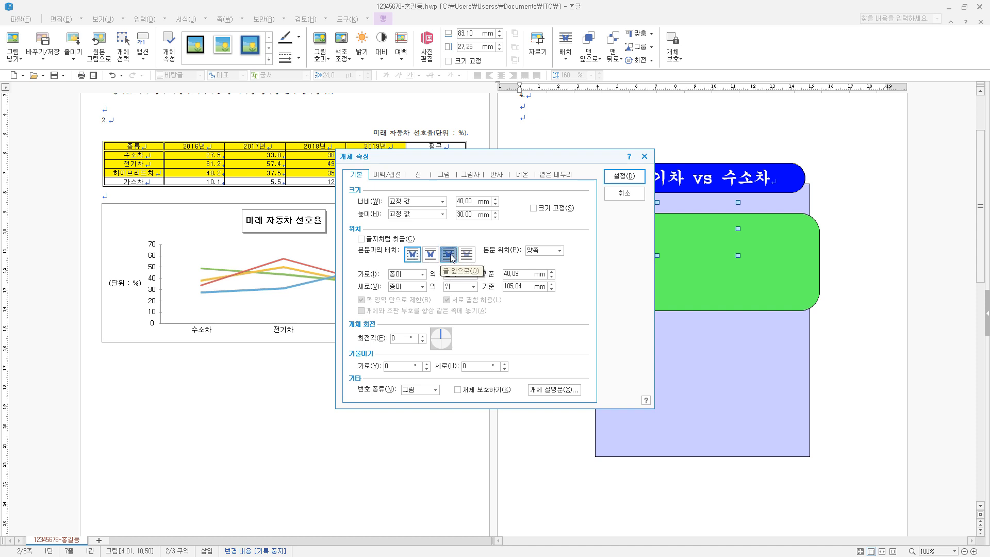
# Apply the grayscale (회색조) effect to the logo picture and move it onto the left part of the green rectangle
pyautogui.click(450, 178)
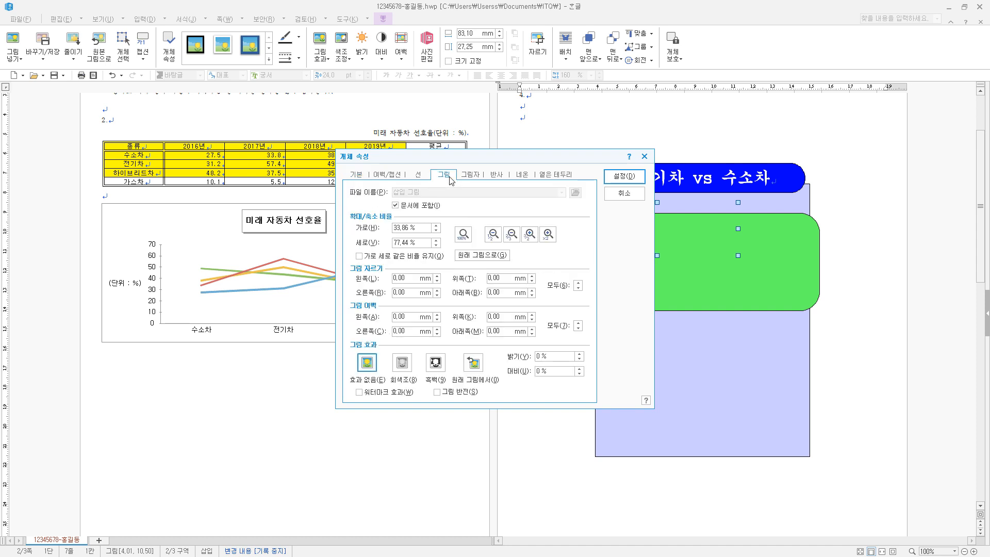
pyautogui.click(407, 368)
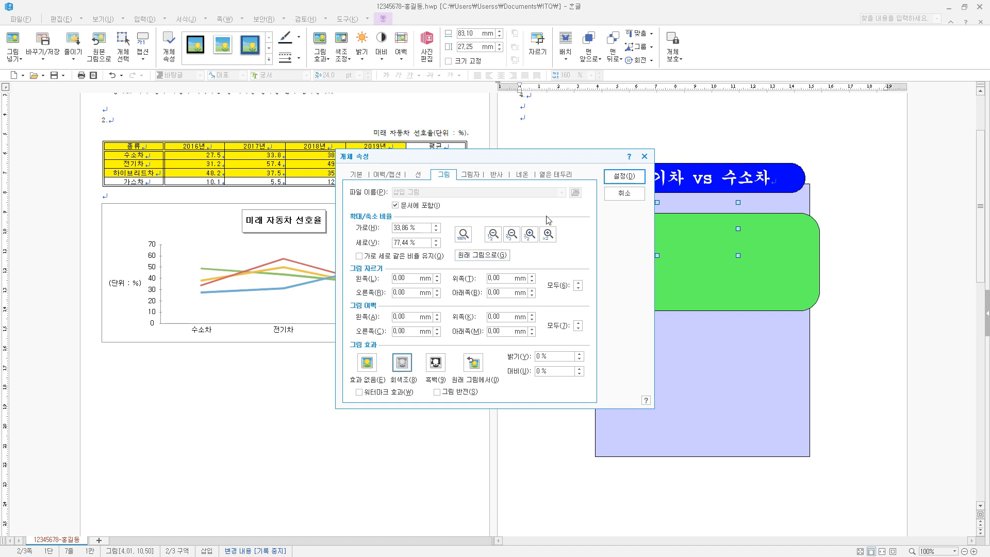
pyautogui.click(624, 177)
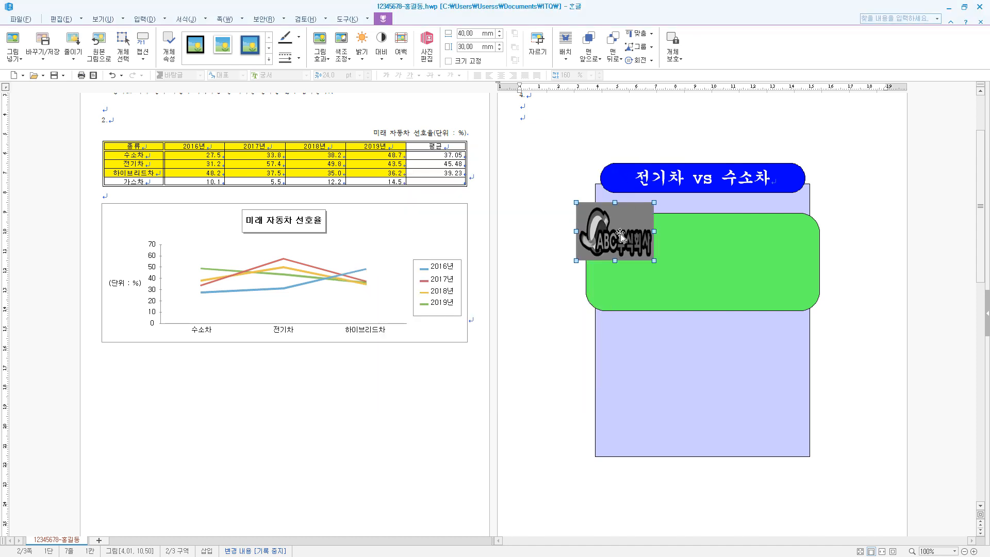
pyautogui.moveTo(621, 235); pyautogui.dragTo(650, 270)
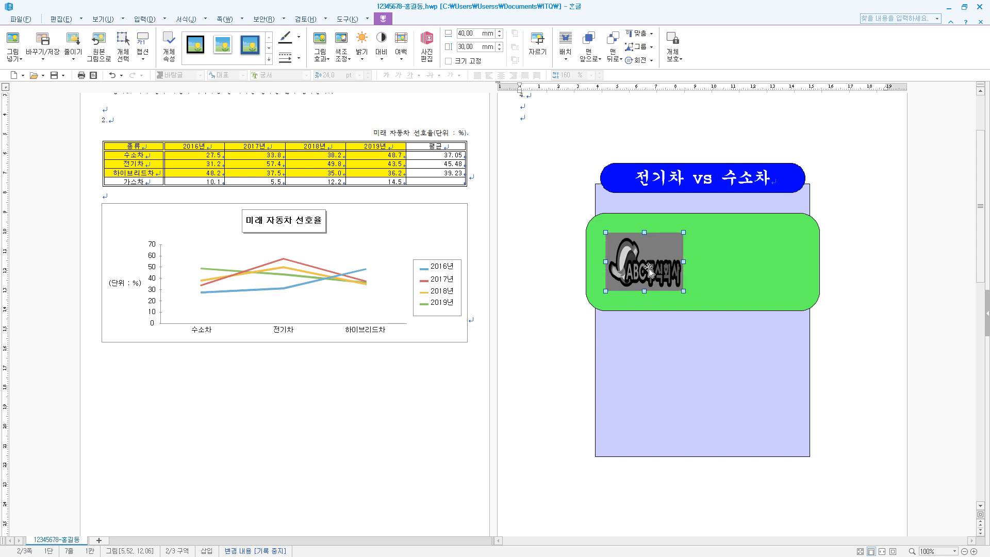
# Add a hyperlink from the logo picture to the 자동차 bookmark in the current document
pyautogui.rightClick(652, 252)
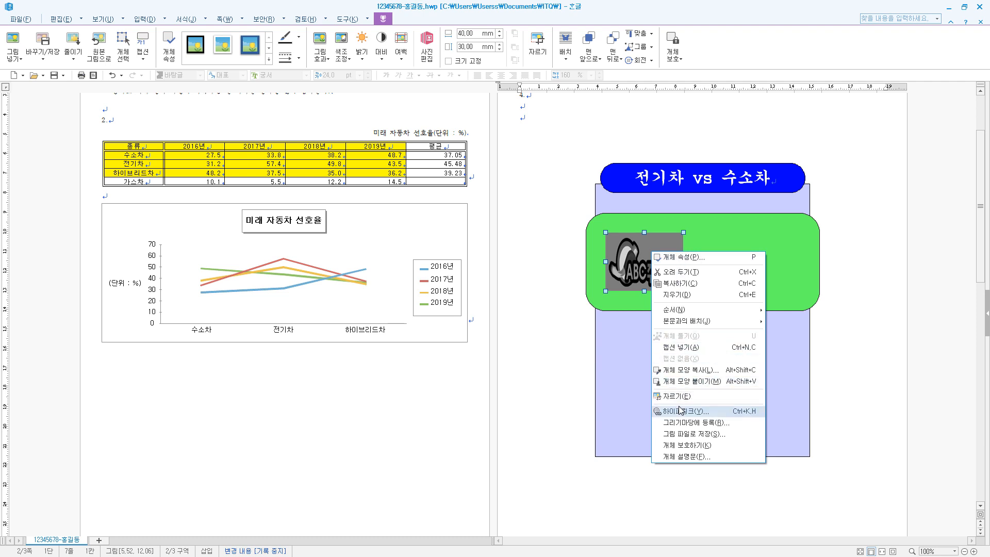
pyautogui.click(676, 396)
pyautogui.scroll(-5, 613, 422)
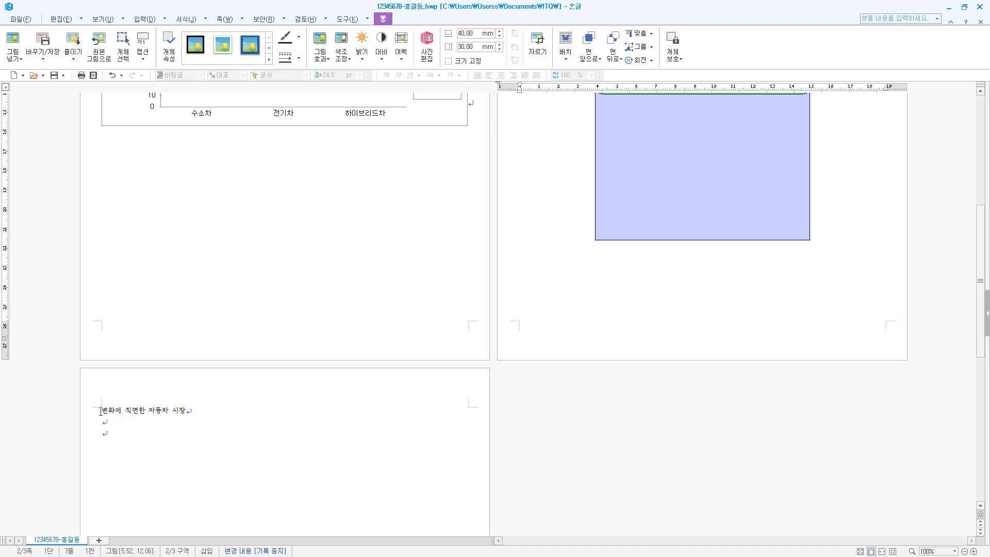
pyautogui.click(101, 411)
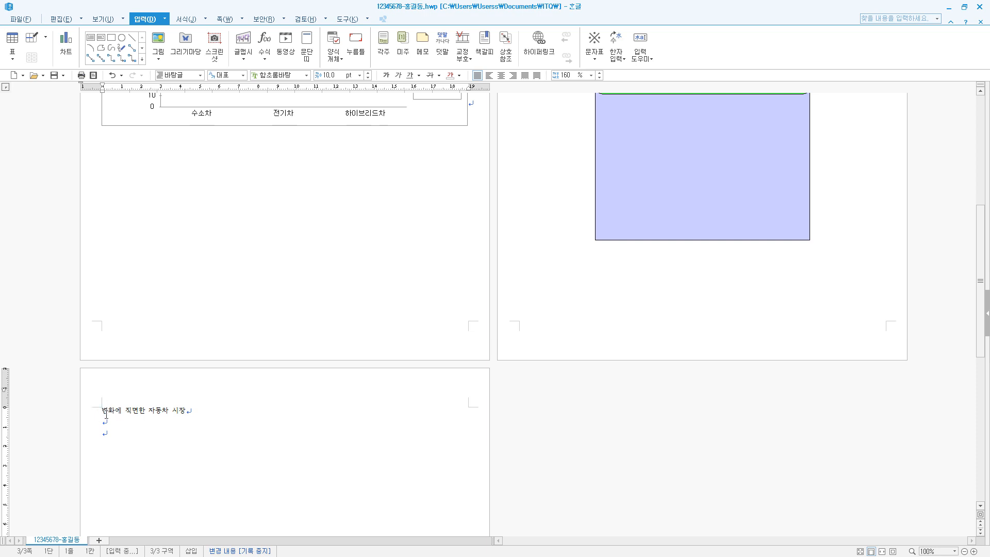
pyautogui.scroll(5, 508, 415)
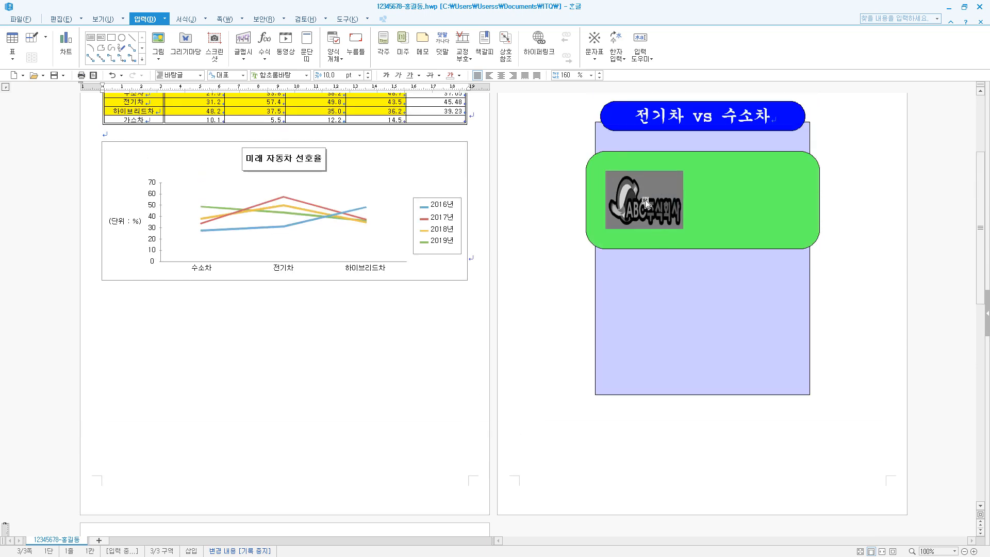
pyautogui.rightClick(645, 203)
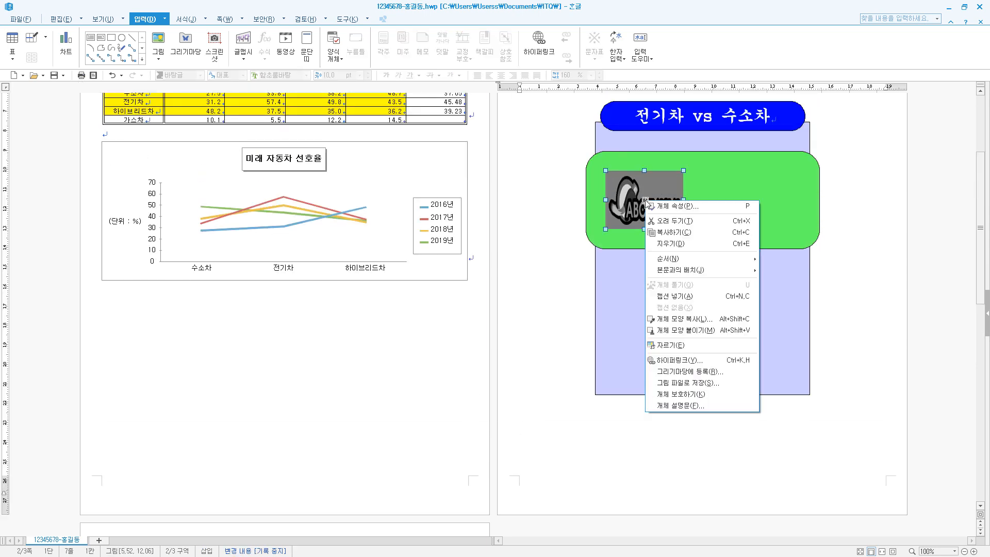
pyautogui.click(700, 361)
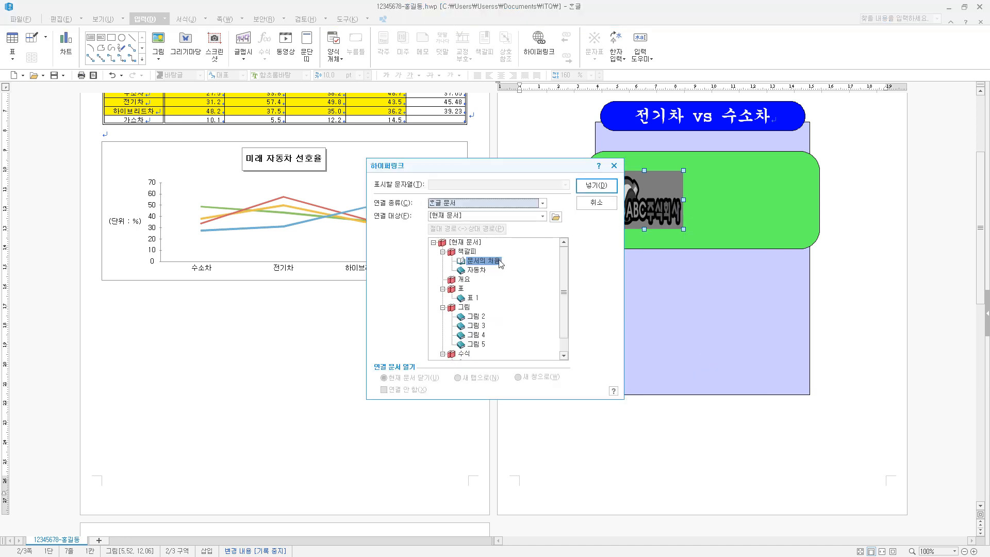
pyautogui.click(477, 272)
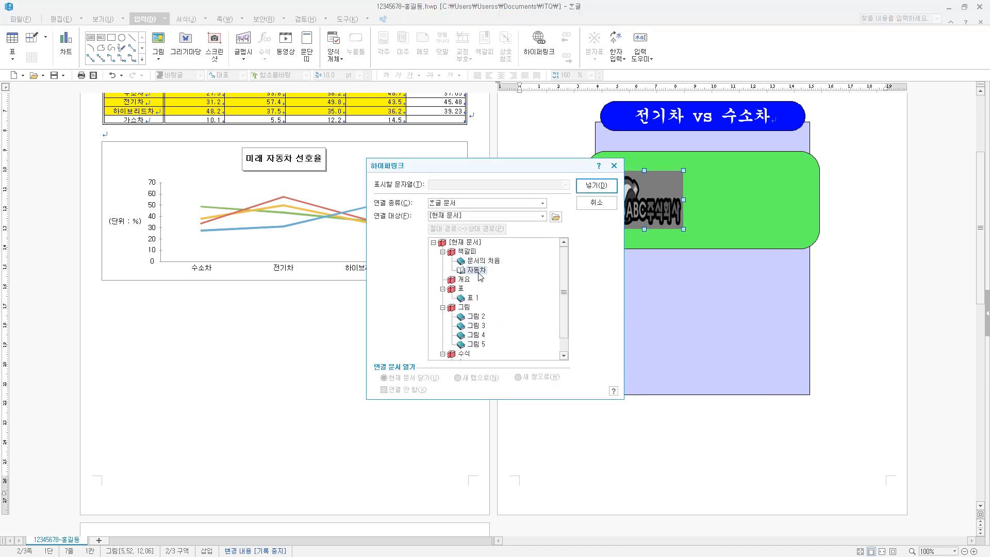
pyautogui.click(596, 186)
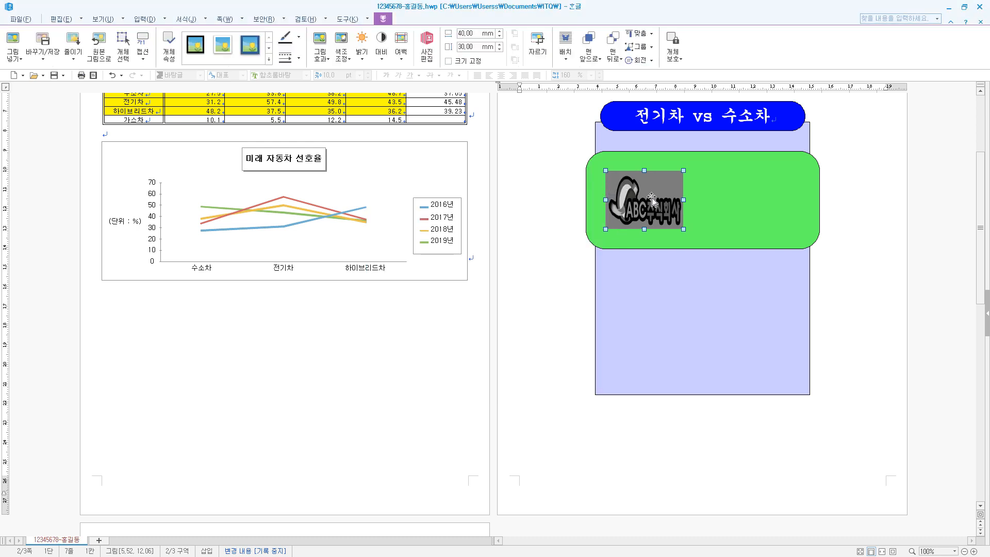
# Test the logo's hyperlink by following it to the bookmarked title on page 3, and return to the drawing
pyautogui.click(555, 302)
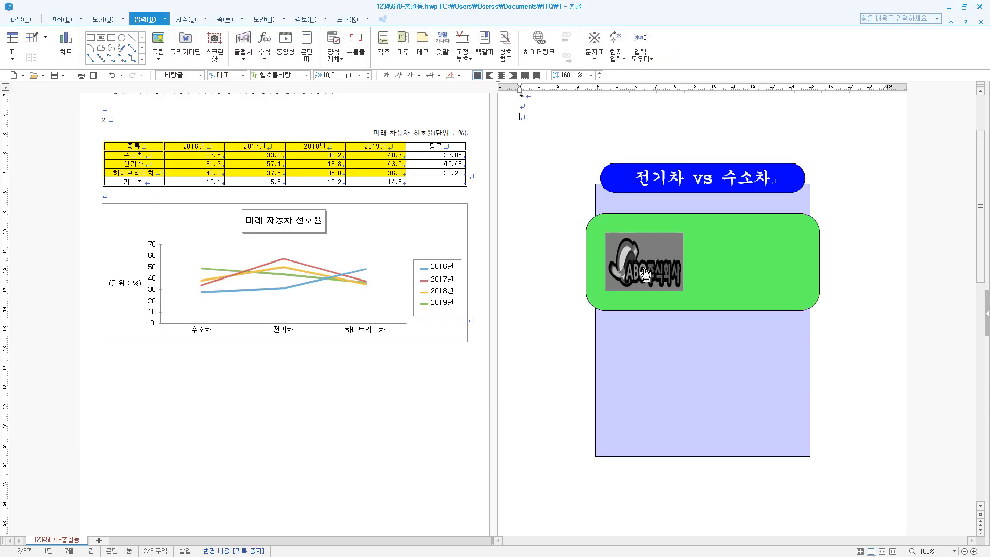
pyautogui.click(645, 273)
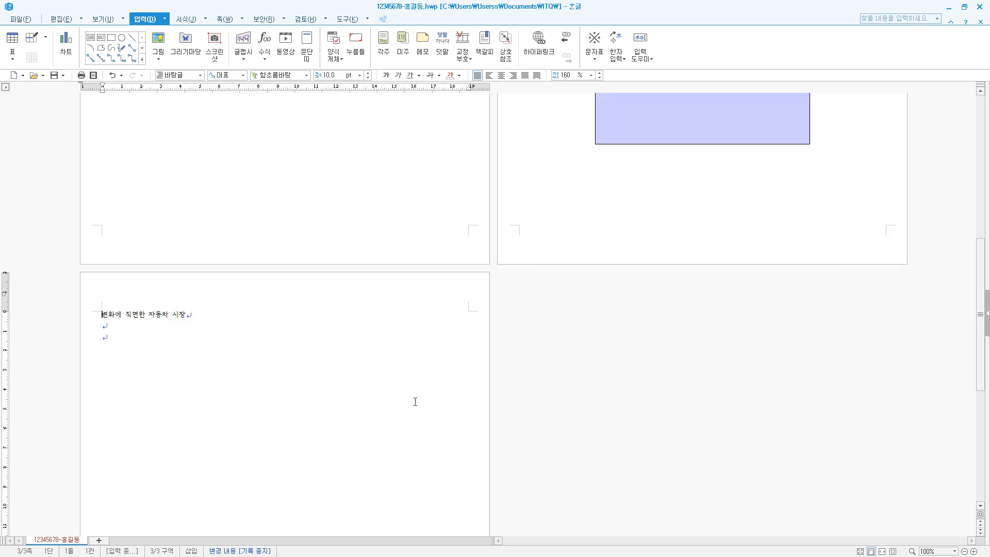
pyautogui.scroll(7, 423, 412)
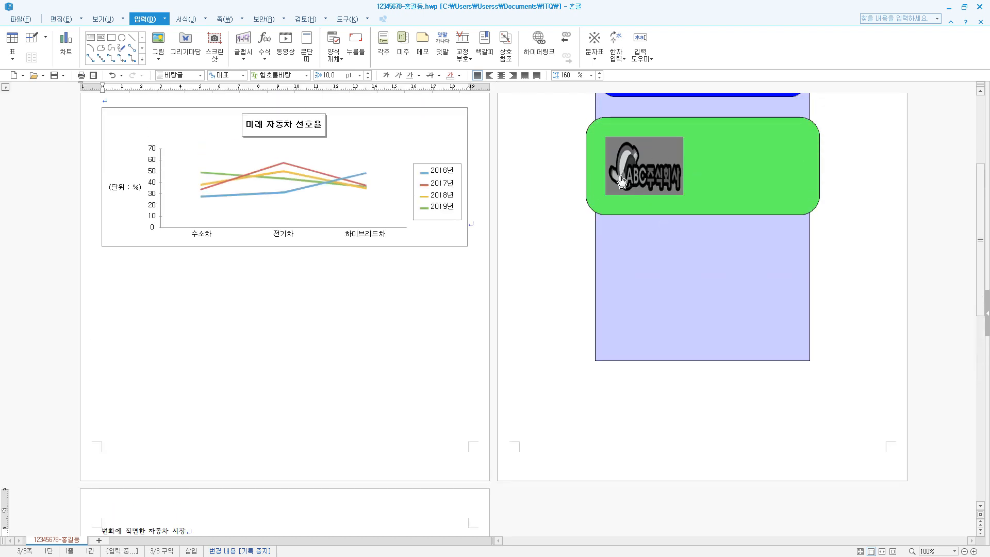
pyautogui.scroll(2, 608, 291)
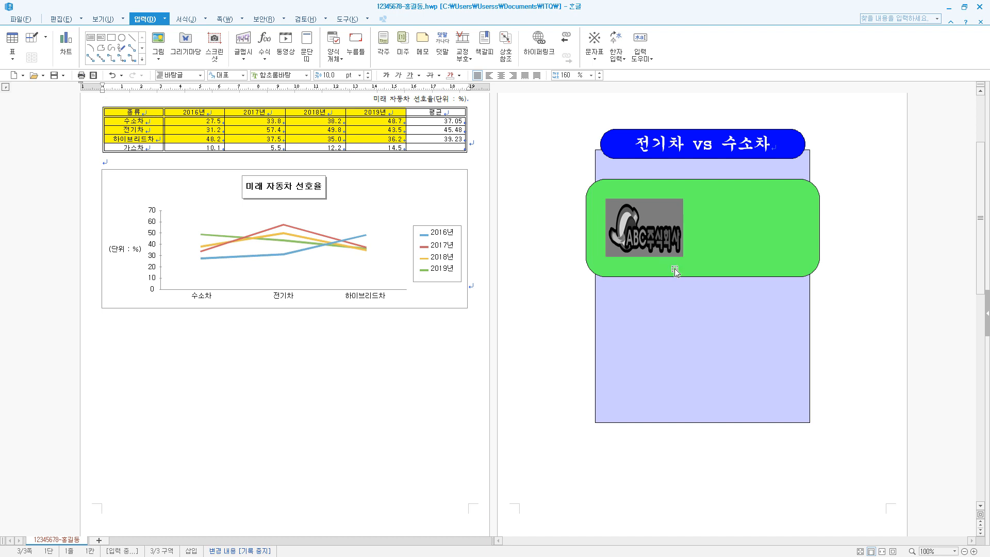
pyautogui.click(654, 233)
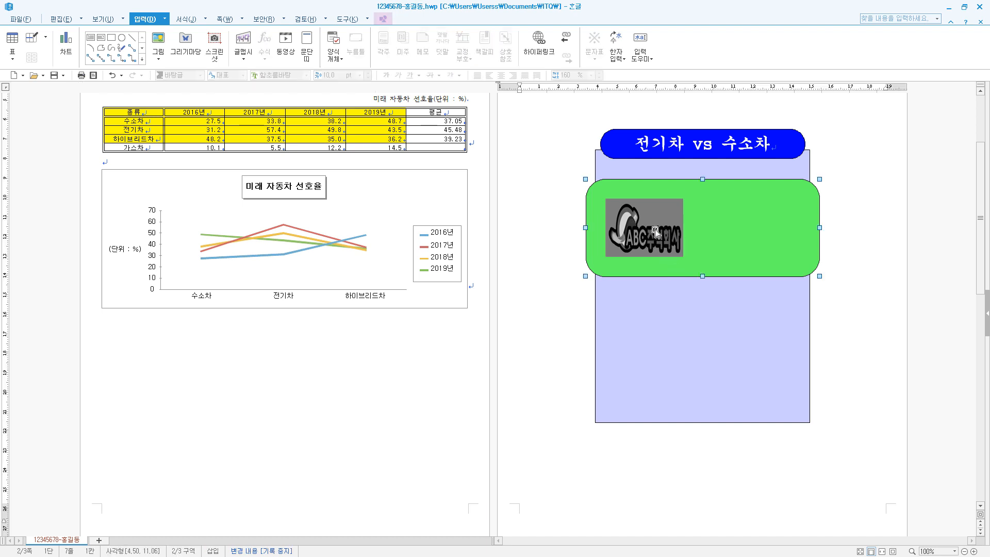
pyautogui.click(650, 231)
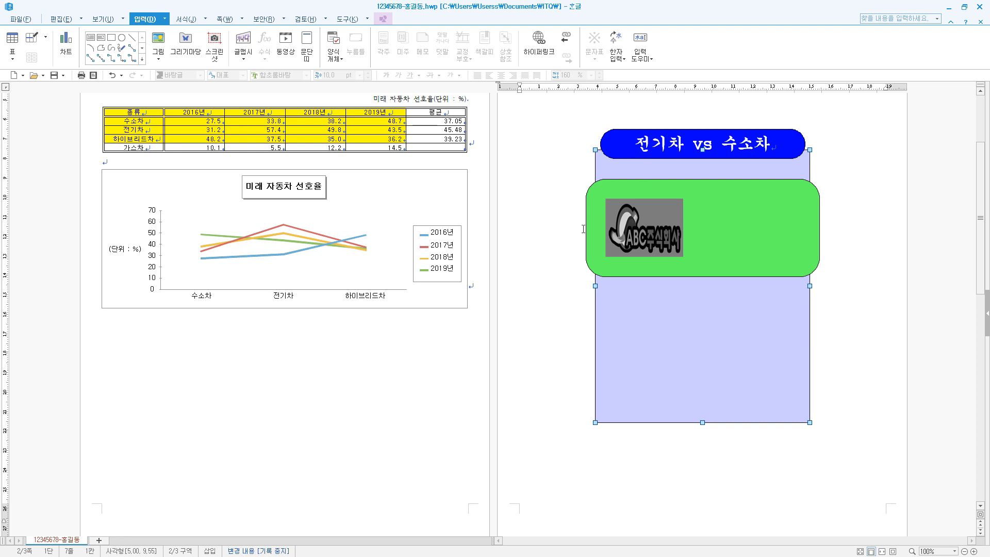
pyautogui.click(635, 232)
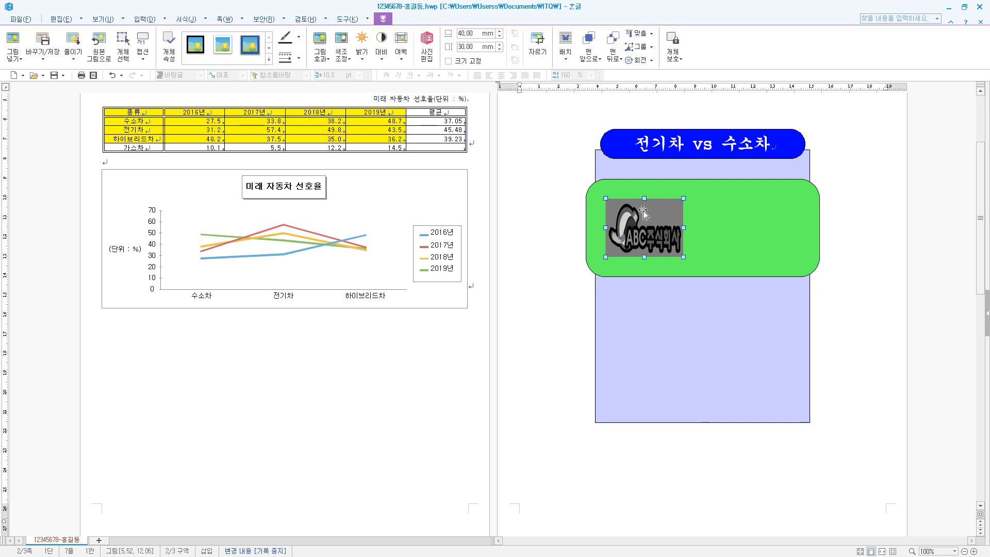
pyautogui.rightClick(647, 215)
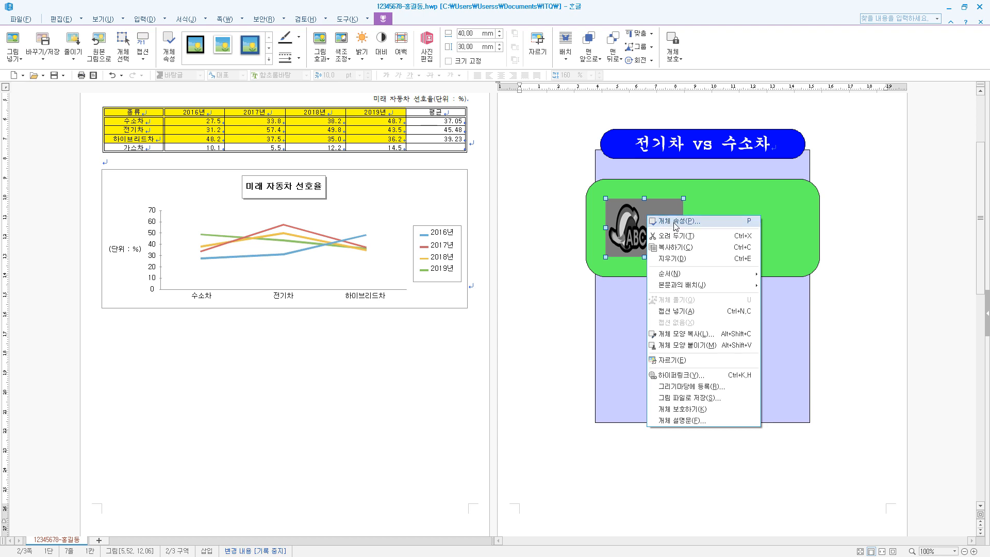
pyautogui.click(683, 198)
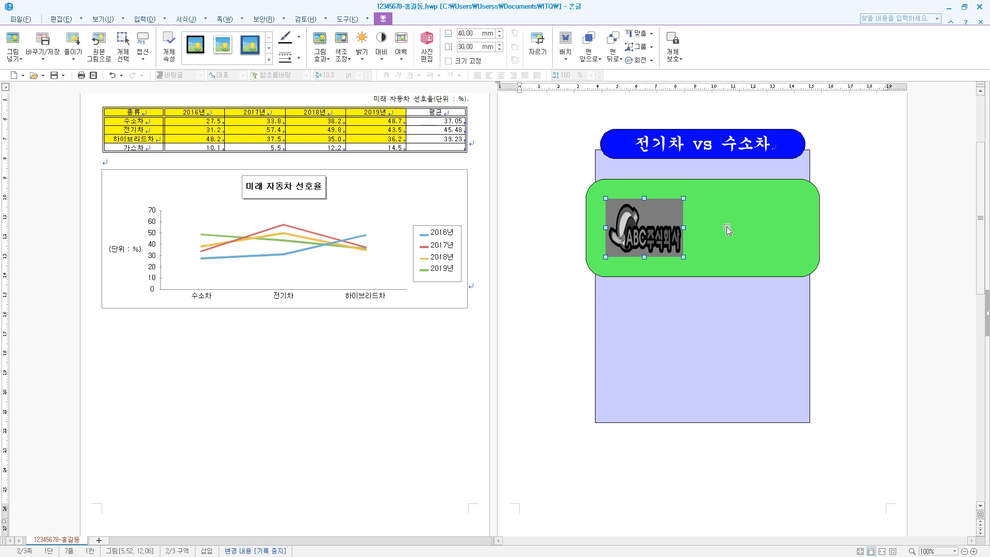
# Insert a 글맵시 text object reading 친환경자동차, using the shape pinched in the middle and the 굴림 font
pyautogui.click(149, 20)
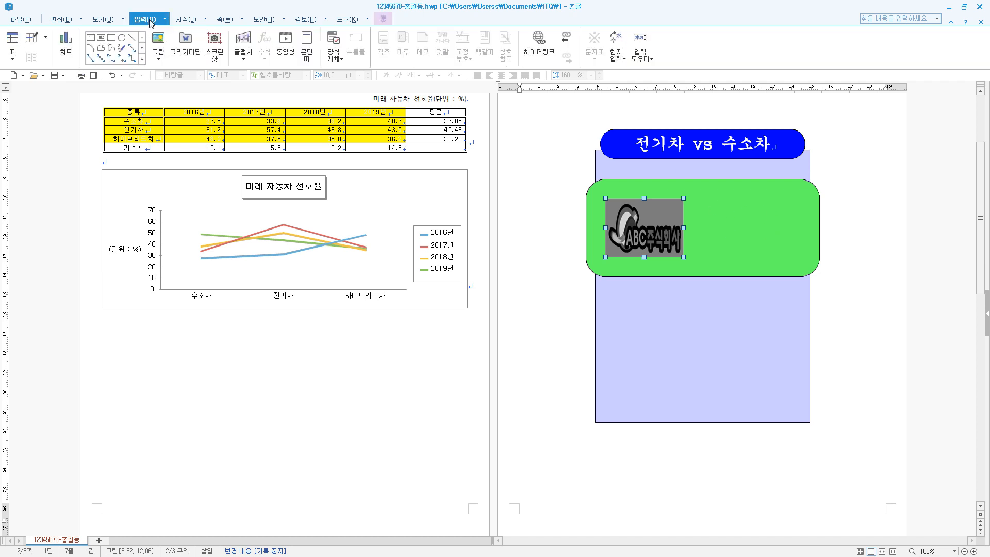
pyautogui.click(250, 41)
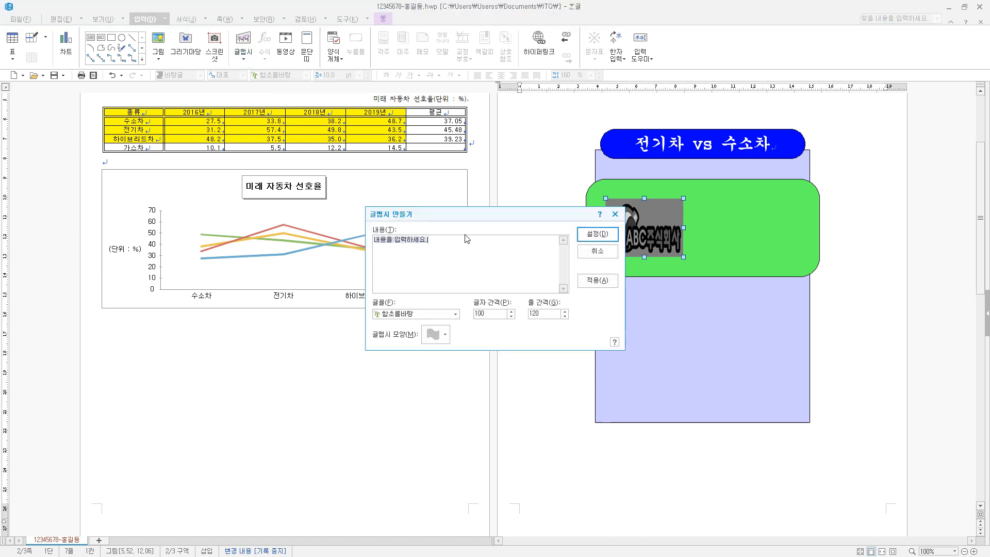
pyautogui.write('친환경자동차')
pyautogui.click(445, 333)
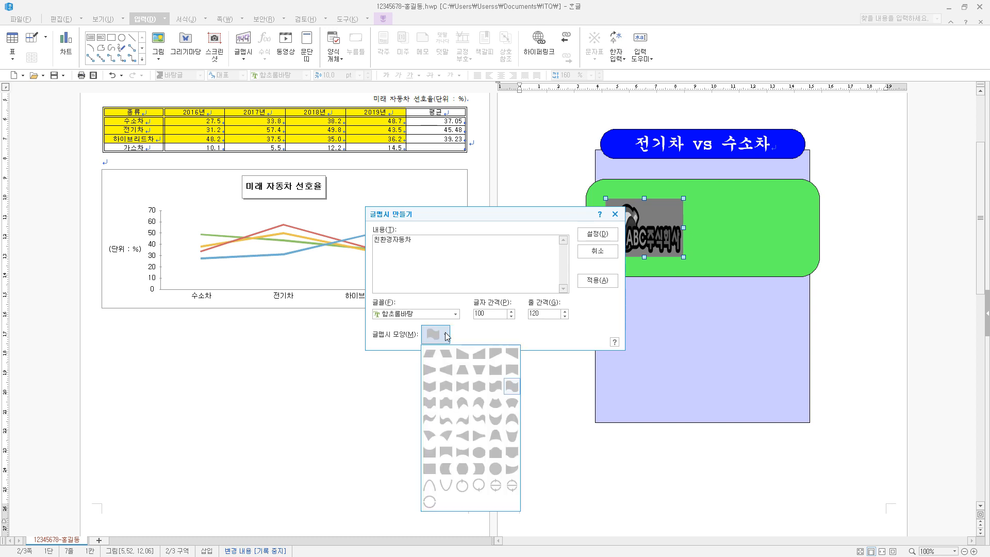
pyautogui.click(464, 387)
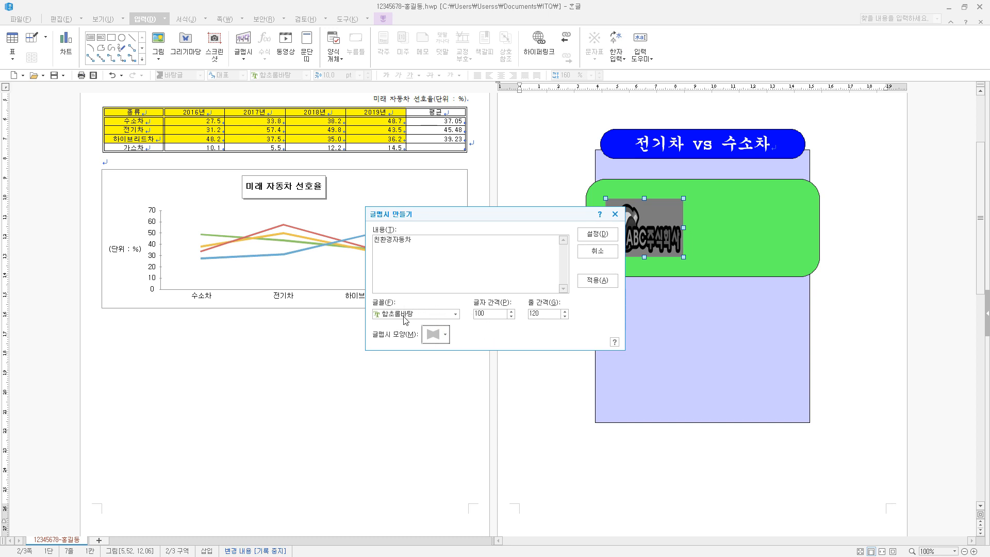
pyautogui.click(456, 317)
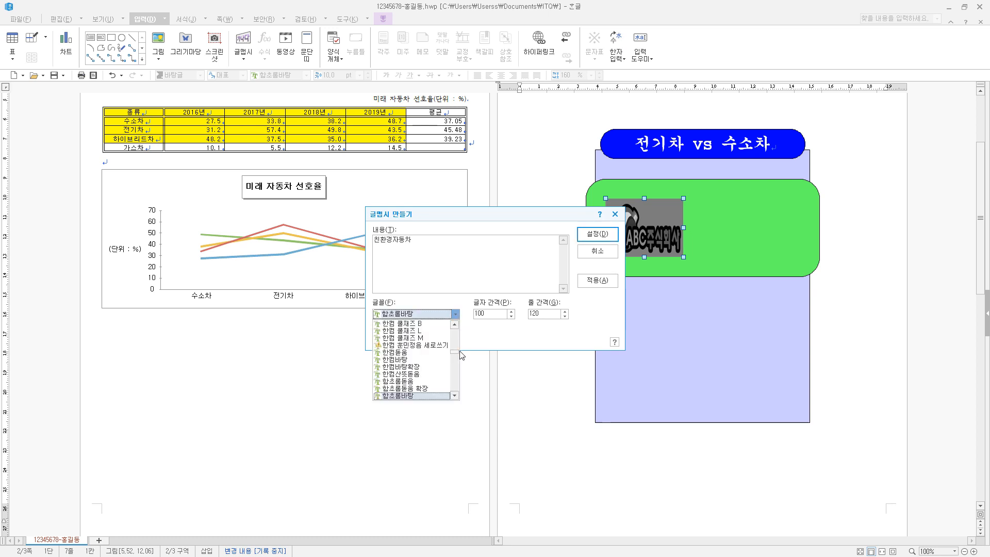
pyautogui.moveTo(455, 353); pyautogui.dragTo(454, 328)
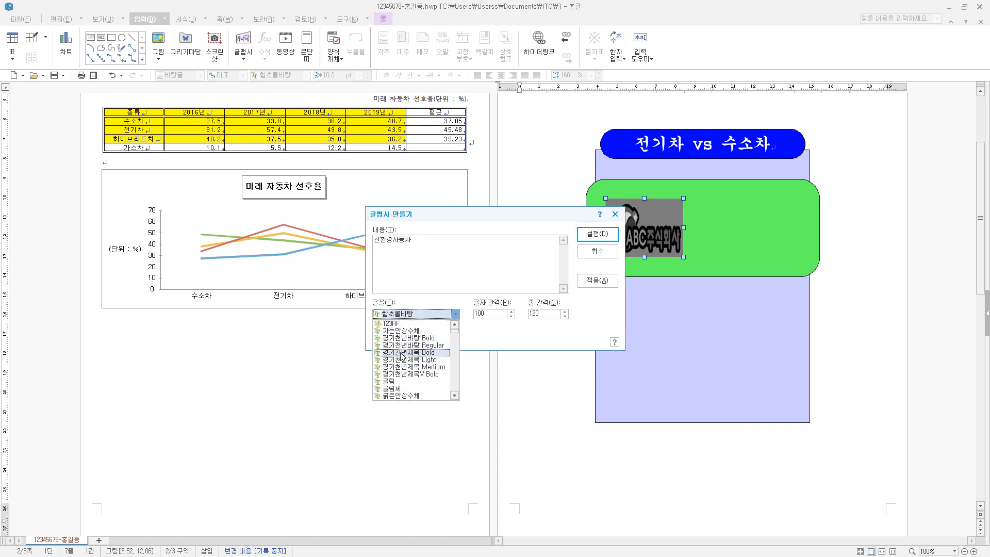
pyautogui.click(411, 382)
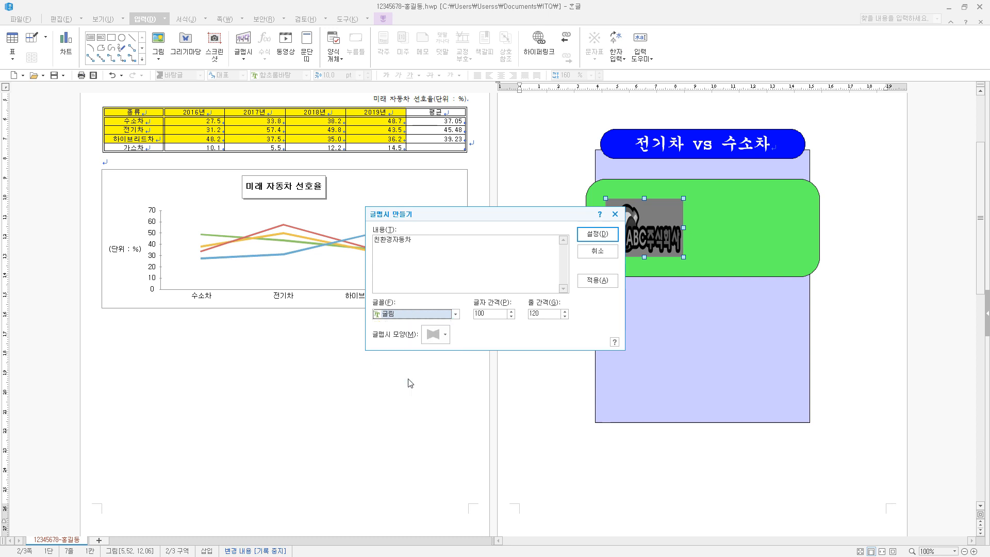
pyautogui.click(598, 234)
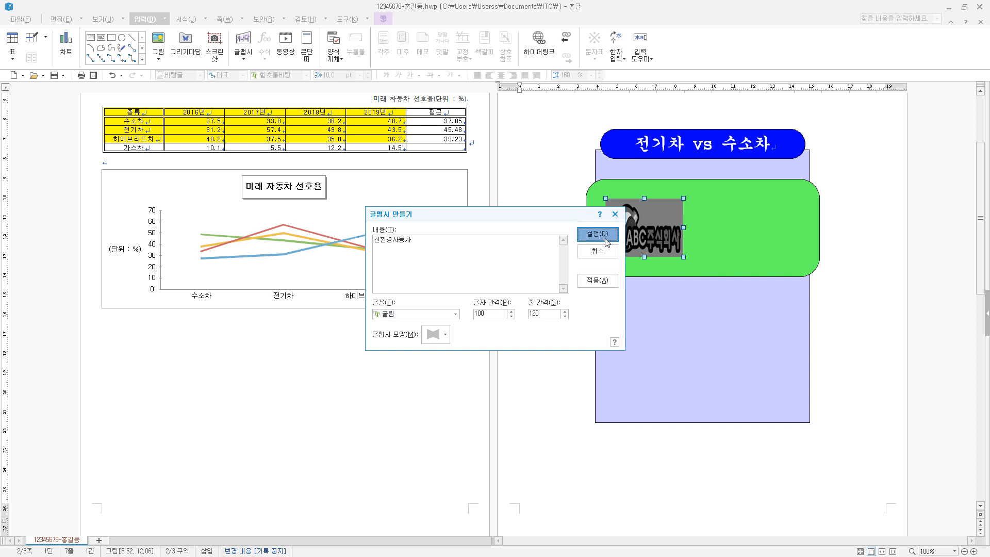
# Set the 친환경자동차 글맵시 object's text wrapping to in front of the text (글 앞으로)
pyautogui.moveTo(584, 119); pyautogui.dragTo(762, 240)
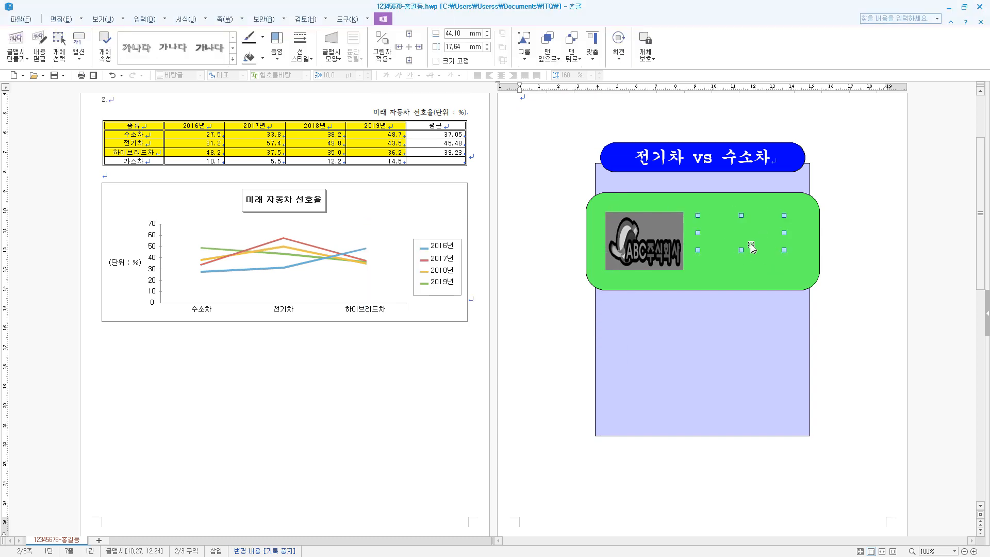
pyautogui.hotkey('ctrl', 'z')
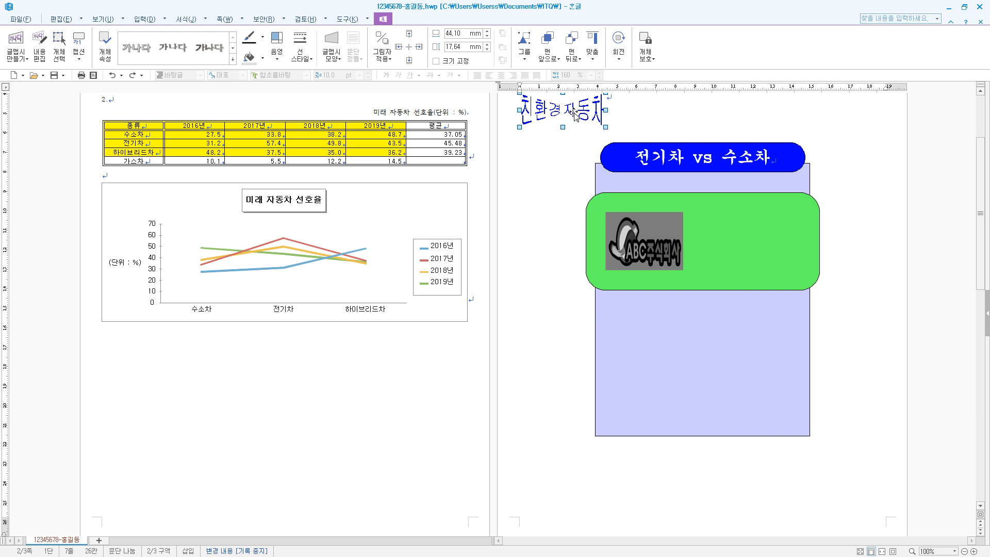
pyautogui.rightClick(576, 115)
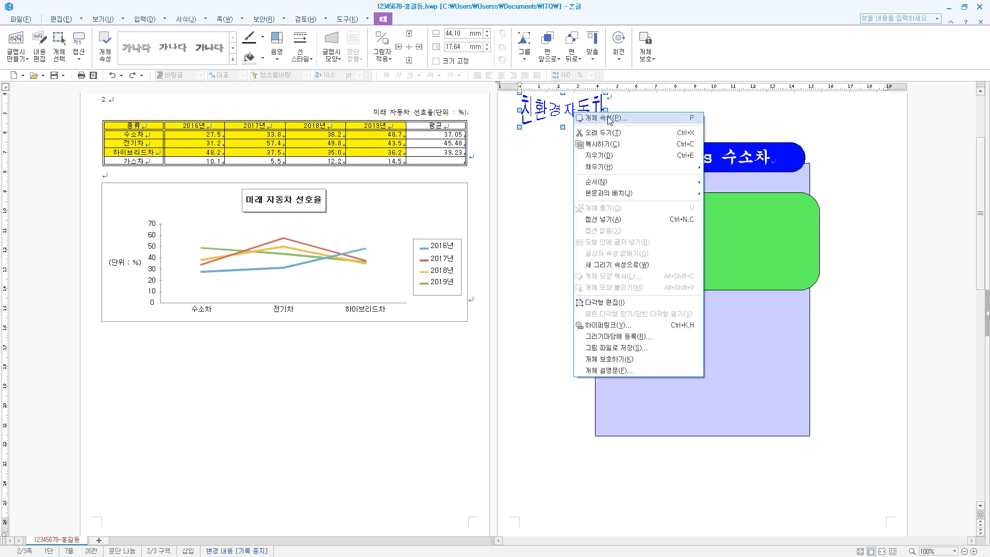
pyautogui.click(609, 119)
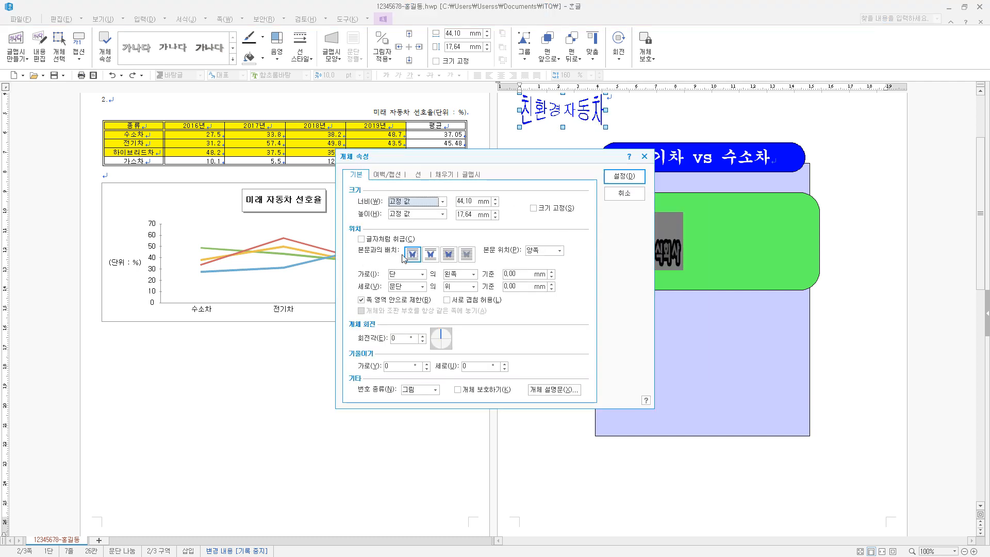
pyautogui.click(453, 261)
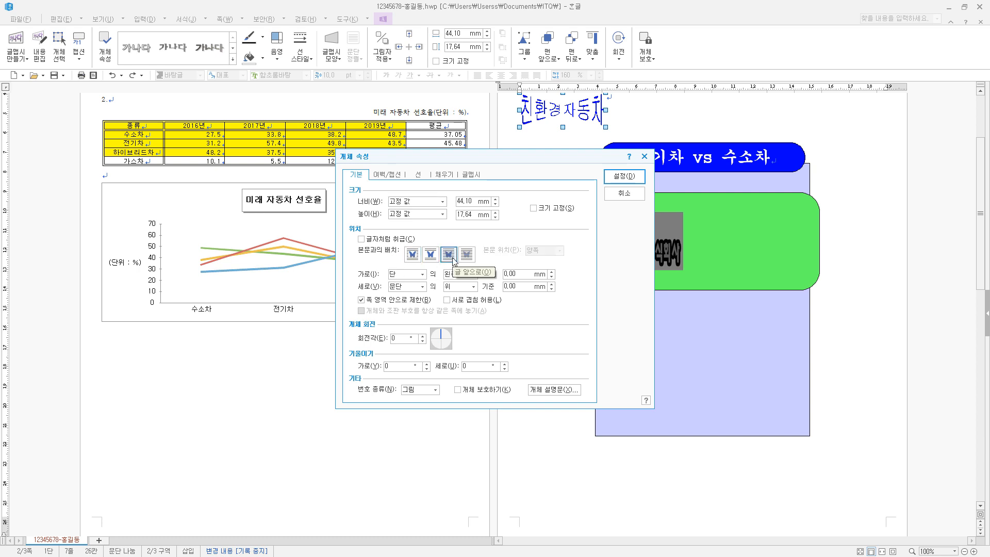
# Set the 친환경자동차 WordArt's width to 60 mm and height to 30 mm
pyautogui.click(408, 201)
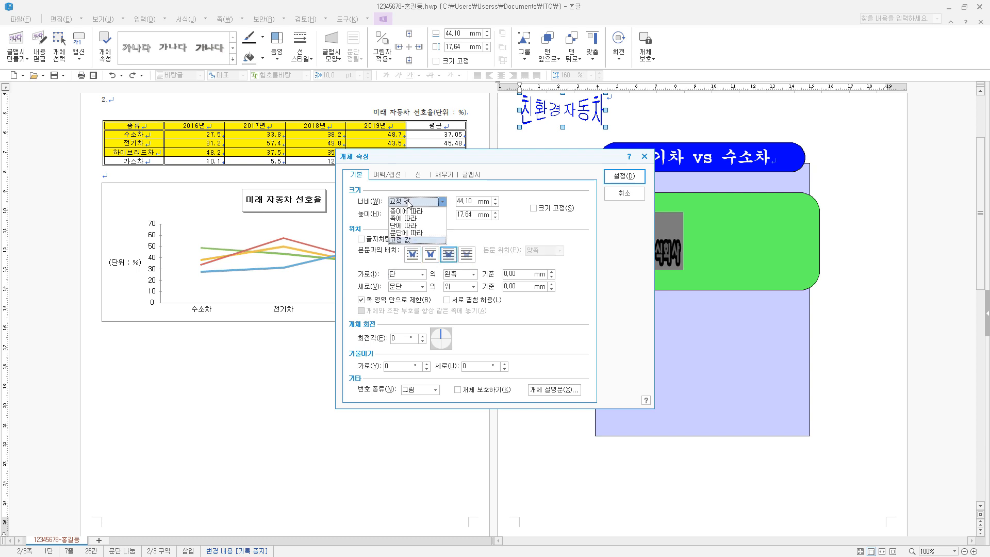
pyautogui.click(462, 203)
pyautogui.write('6')
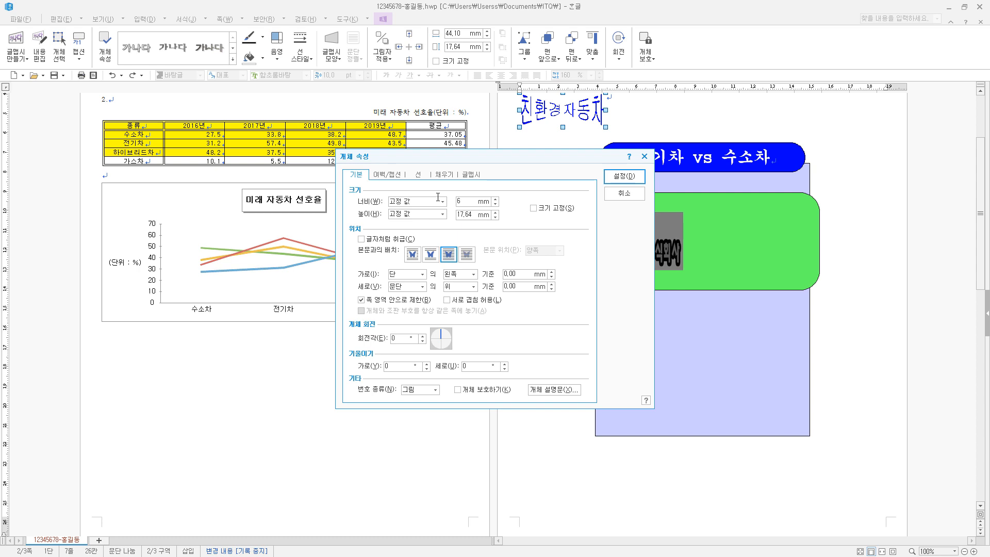
pyautogui.press('Tab')
pyautogui.press('Tab')
pyautogui.write('3')
# Fill the 친환경자동차 WordArt with red and place it beside the logo inside the green rounded box
pyautogui.click(445, 175)
pyautogui.click(412, 226)
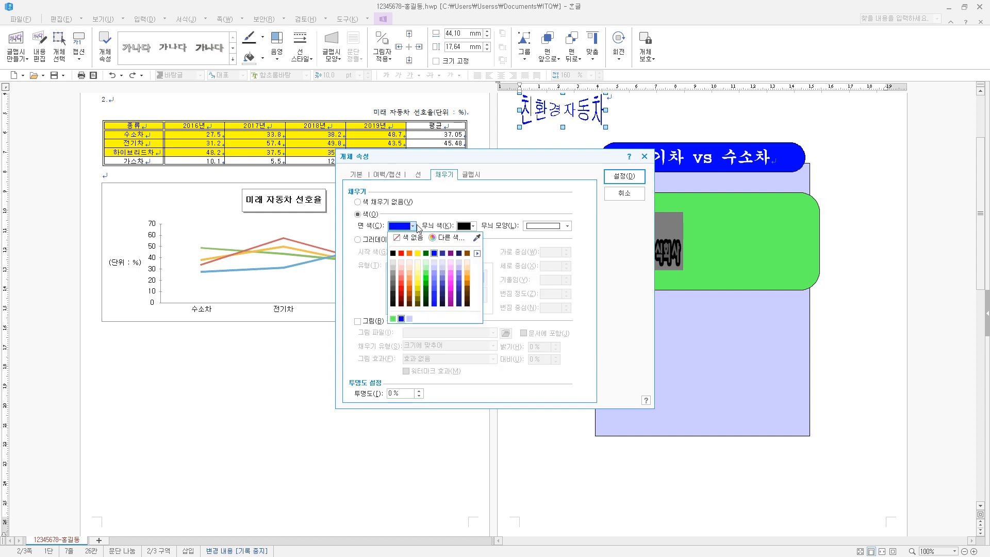
pyautogui.click(401, 253)
pyautogui.click(625, 177)
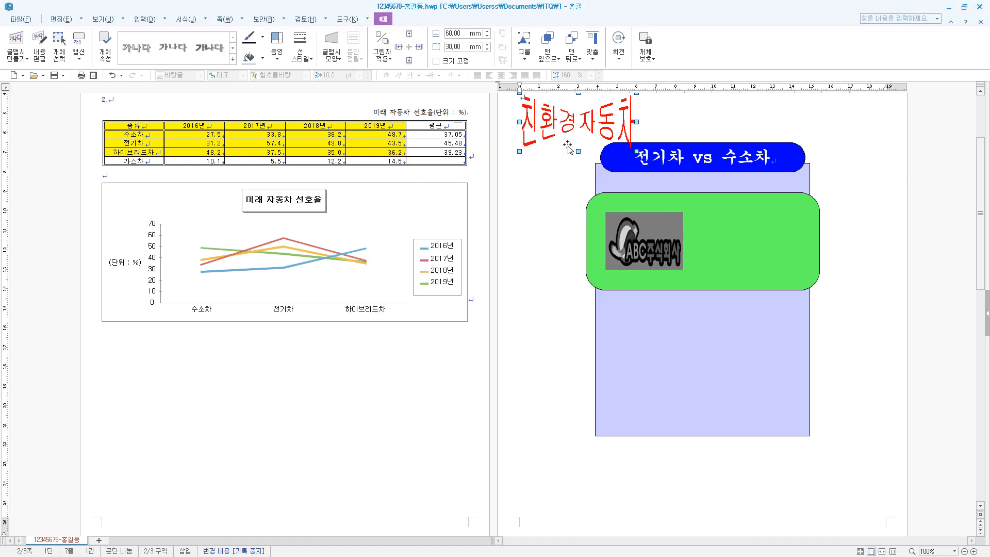
pyautogui.moveTo(558, 132); pyautogui.dragTo(727, 249)
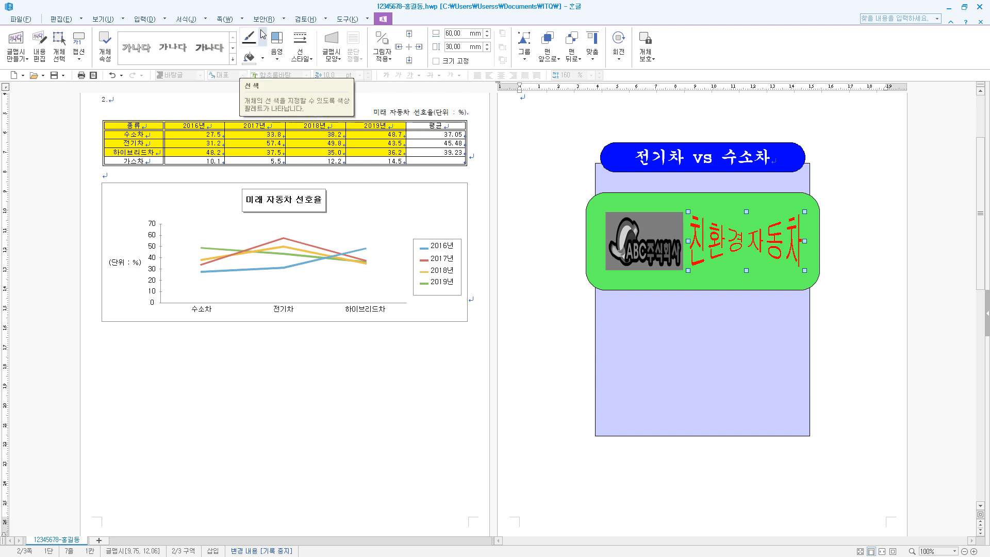
# Draw a small rectangle on the lavender box just below the green box and size it as a 15 mm square
pyautogui.click(151, 21)
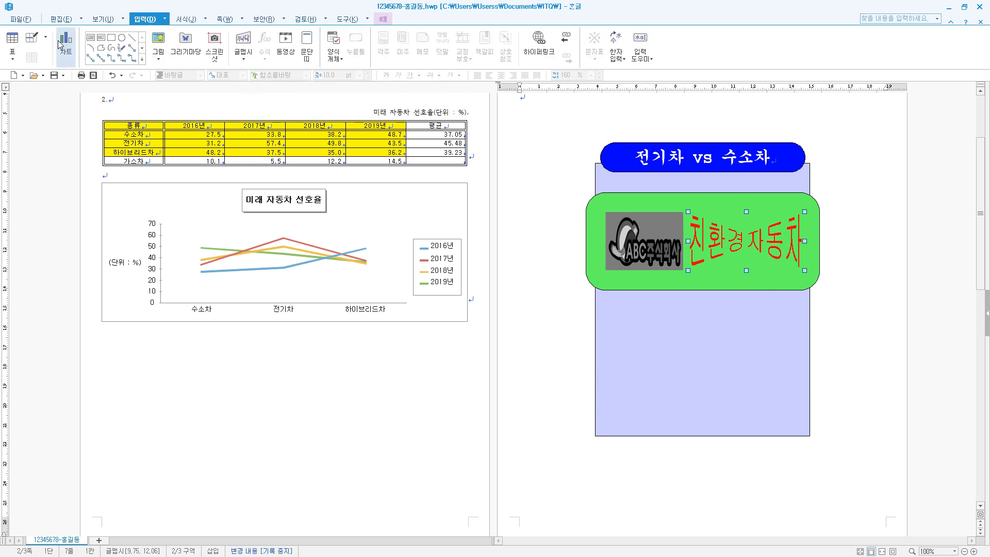
pyautogui.click(112, 38)
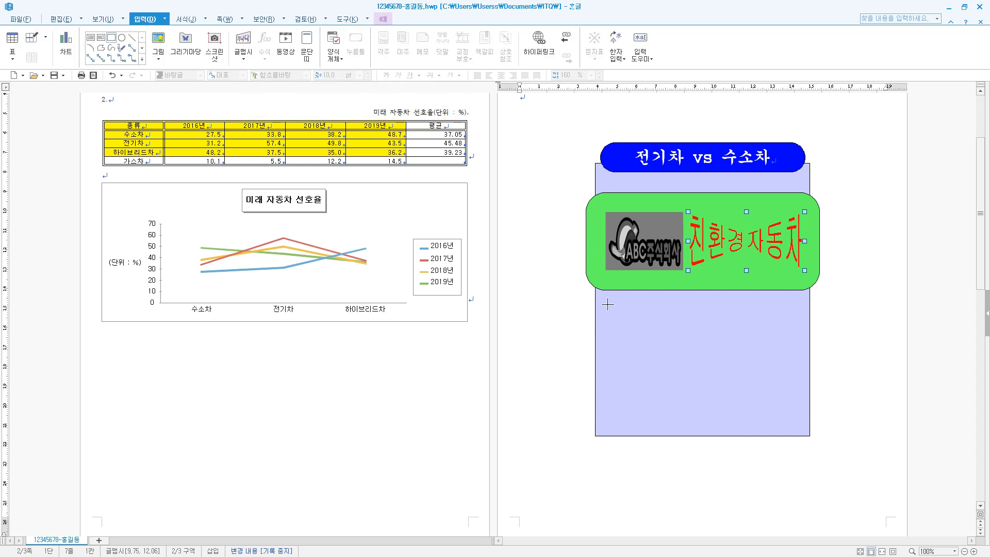
pyautogui.moveTo(607, 304); pyautogui.dragTo(635, 329)
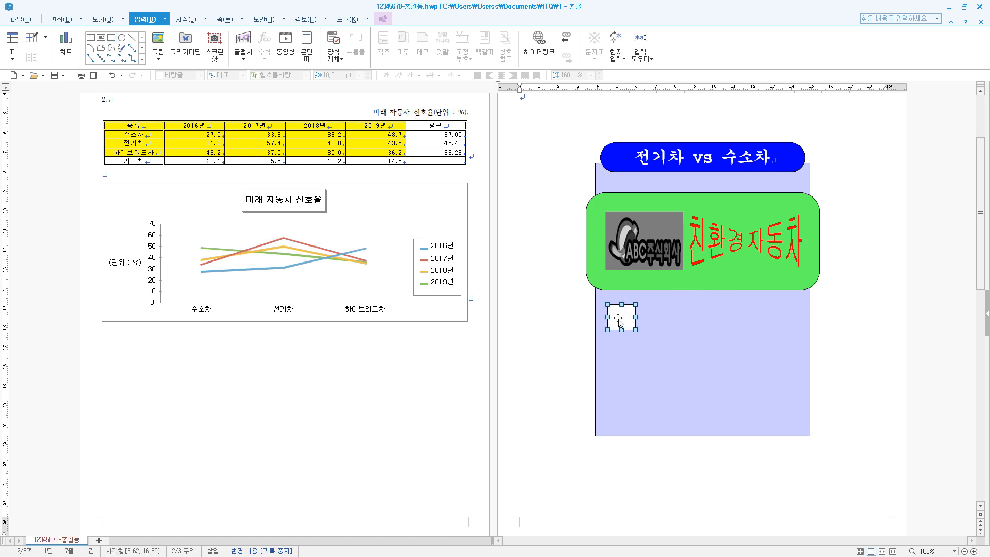
pyautogui.doubleClick(623, 320)
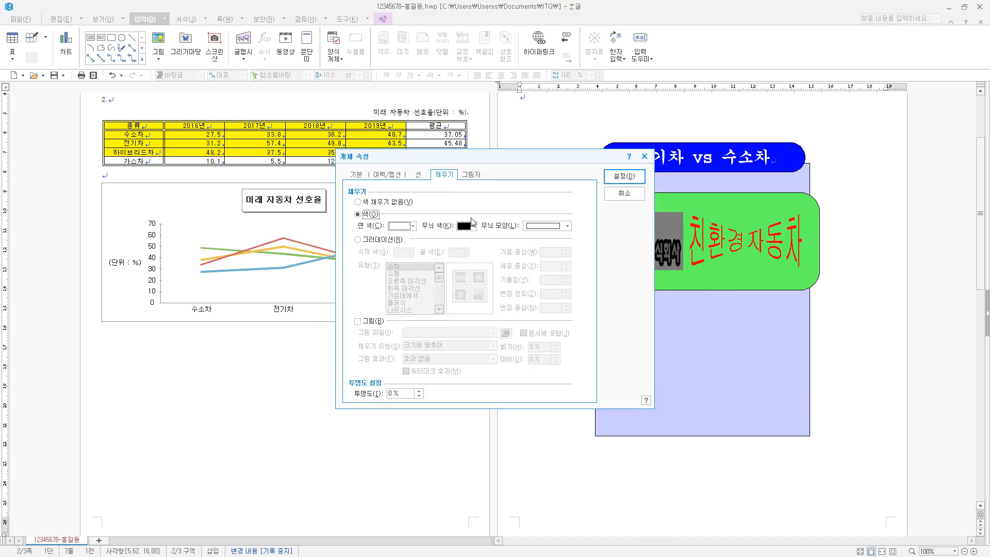
pyautogui.click(357, 174)
pyautogui.press('Tab')
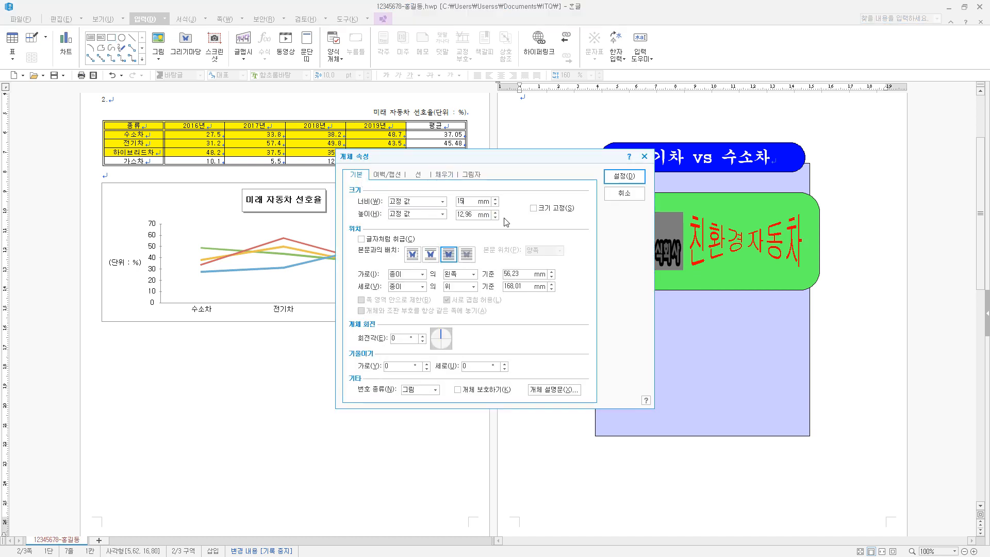
pyautogui.write('15')
pyautogui.press('Tab')
# Fill the 15 mm square with a very light blue tint from the colour palette
pyautogui.click(443, 175)
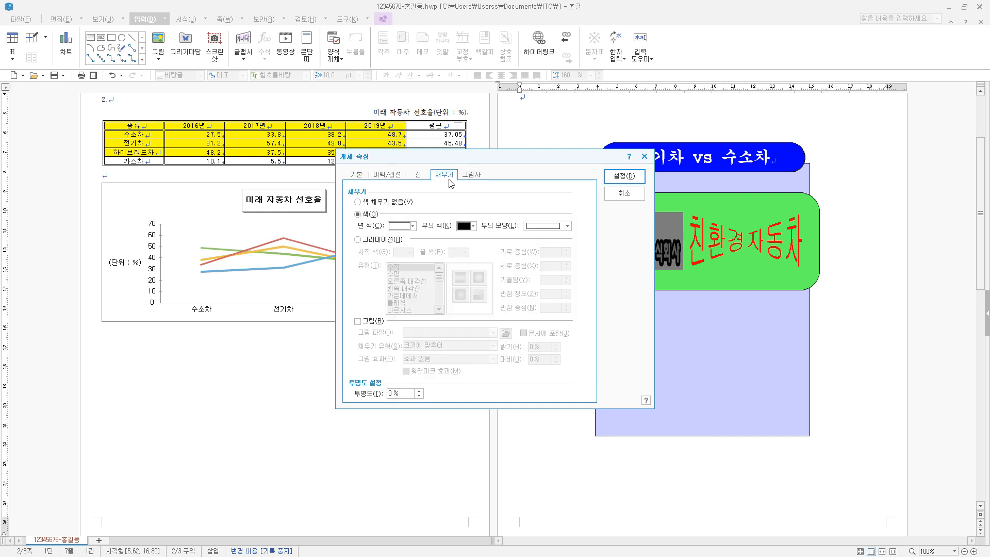
pyautogui.click(413, 226)
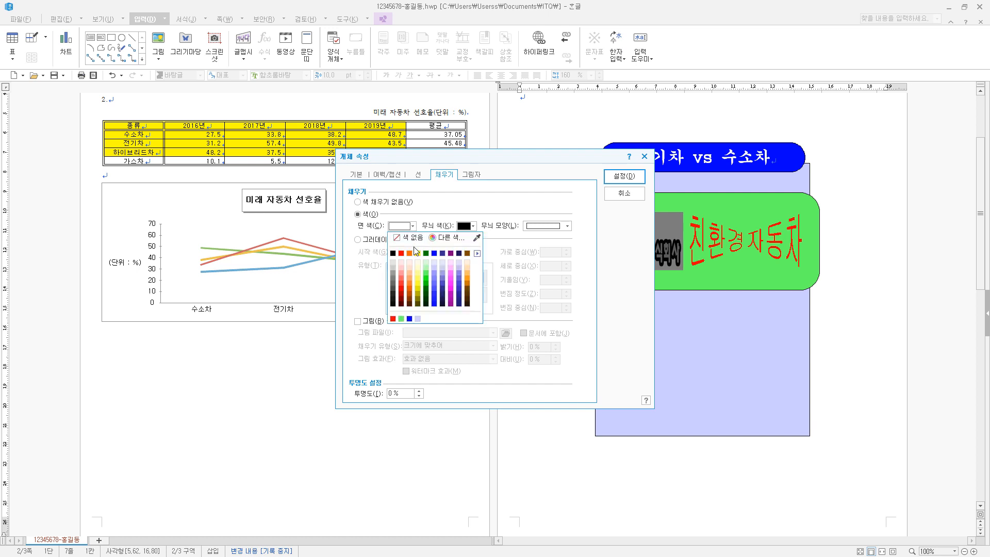
pyautogui.click(435, 262)
pyautogui.click(624, 176)
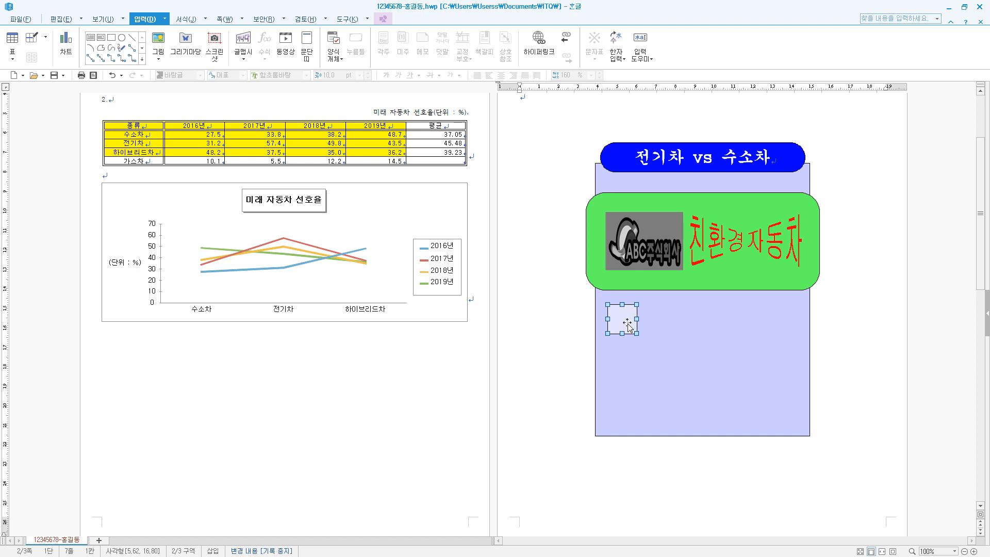
pyautogui.hotkey('ctrl', 'z')
pyautogui.hotkey('ctrl', 'z')
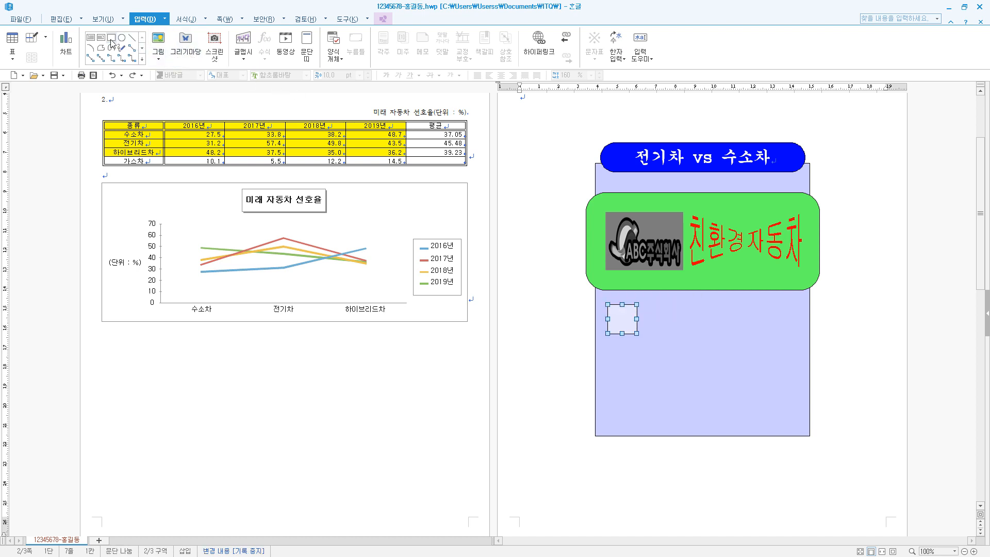
# Draw a second rectangle over the light blue square and set its width and height to 12 mm
pyautogui.click(112, 38)
pyautogui.moveTo(613, 306); pyautogui.dragTo(633, 330)
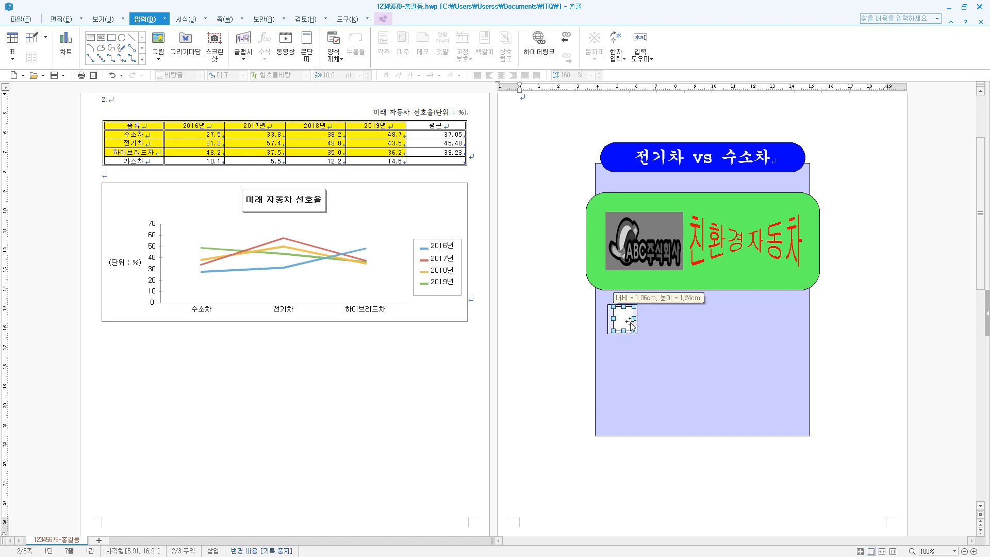
pyautogui.doubleClick(630, 323)
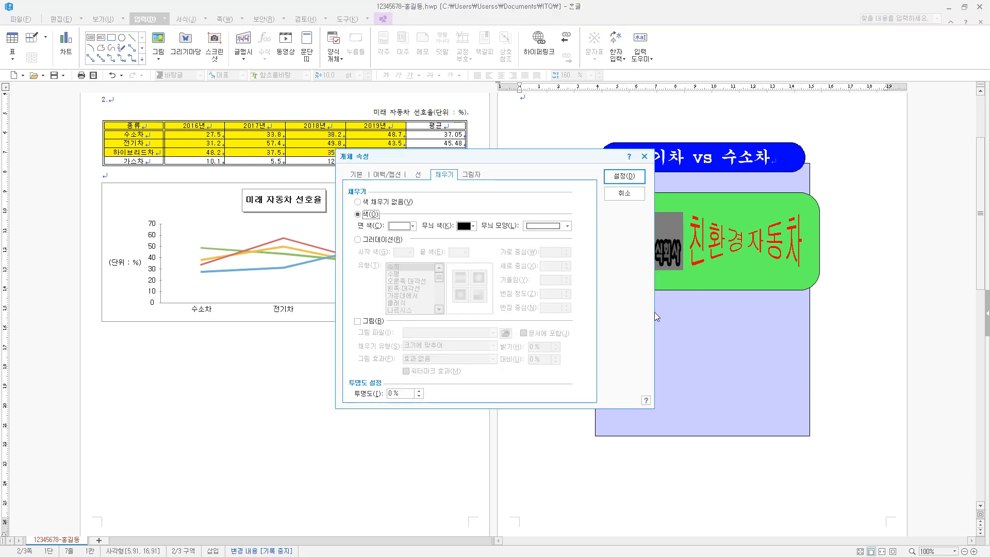
pyautogui.click(357, 176)
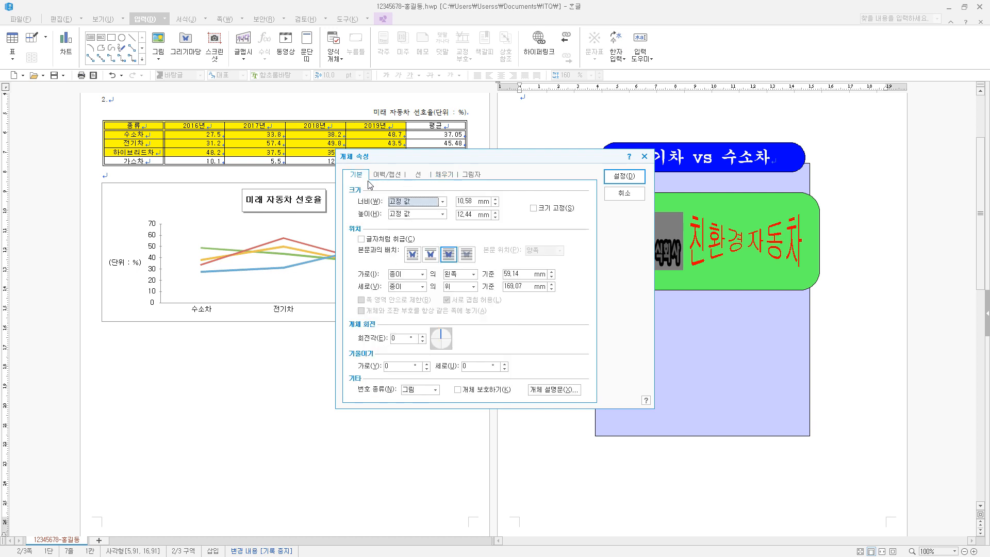
pyautogui.write('12')
pyautogui.press('Tab')
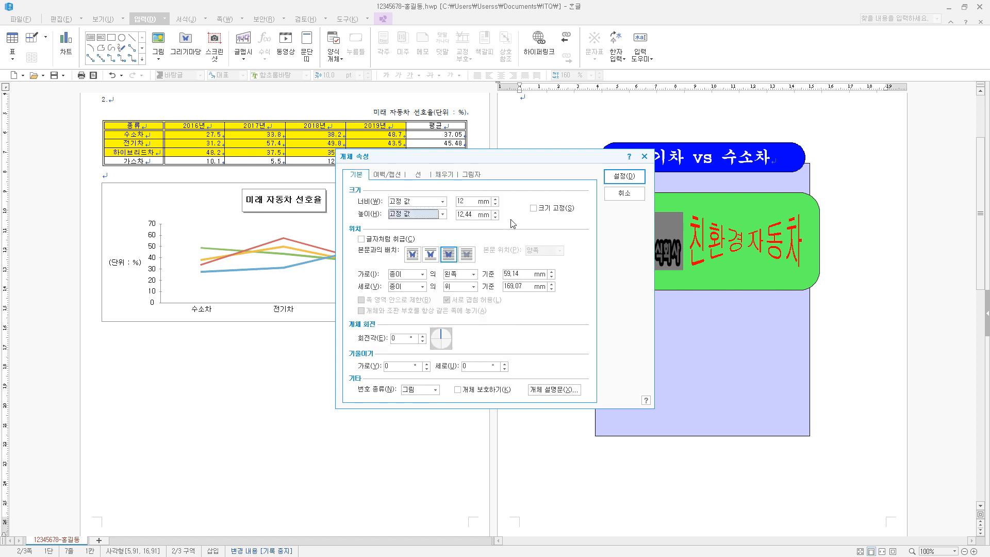
pyautogui.press('Tab')
pyautogui.write('1')
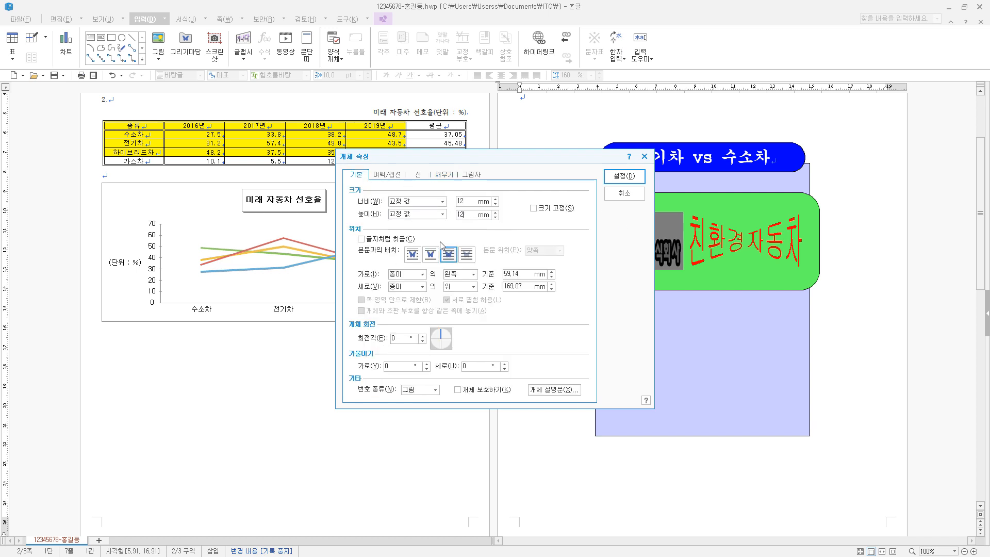
# Give the 12 mm square rounded corners (둥근 모양)
pyautogui.click(443, 175)
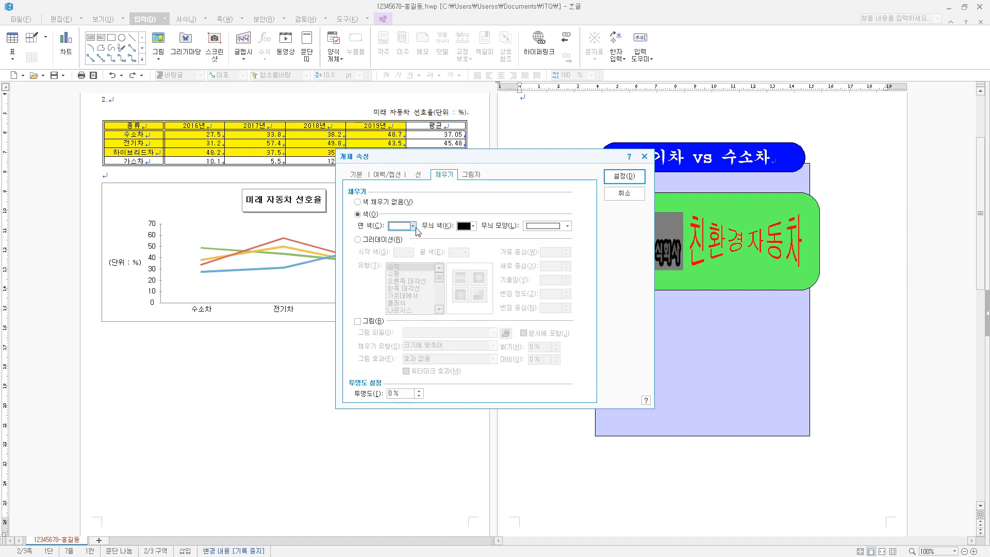
pyautogui.click(419, 175)
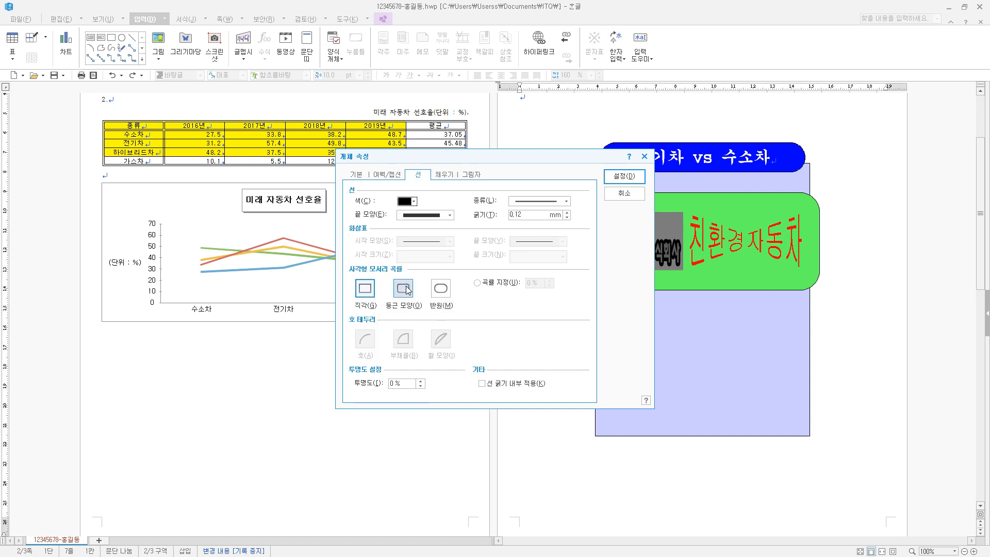
pyautogui.click(407, 288)
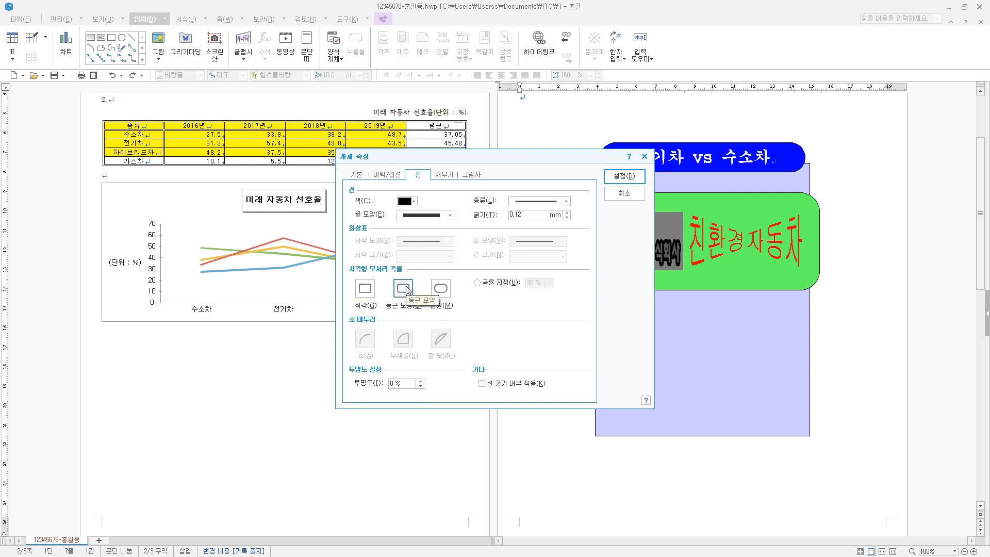
pyautogui.click(641, 179)
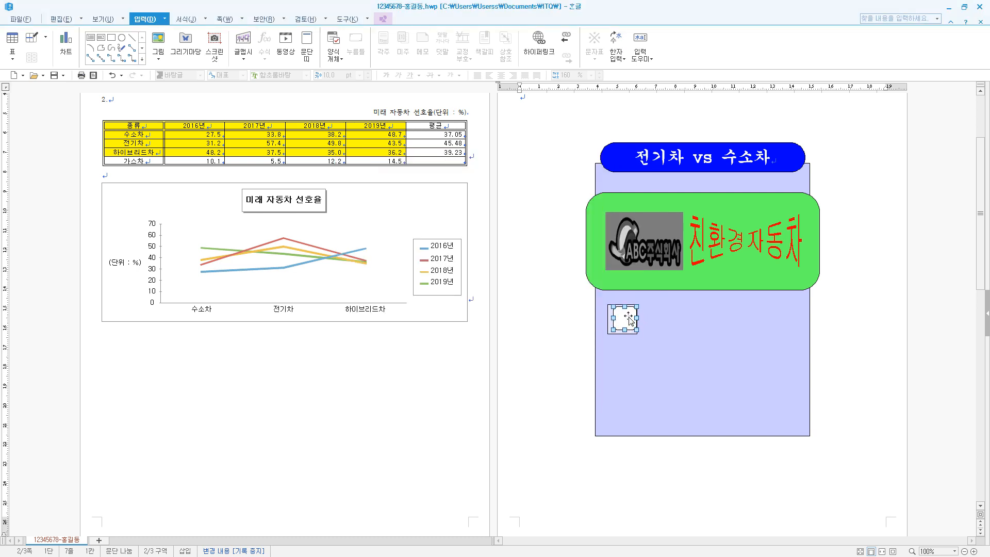
# Insert the text "1" inside the rounded square and center it horizontally
pyautogui.rightClick(630, 319)
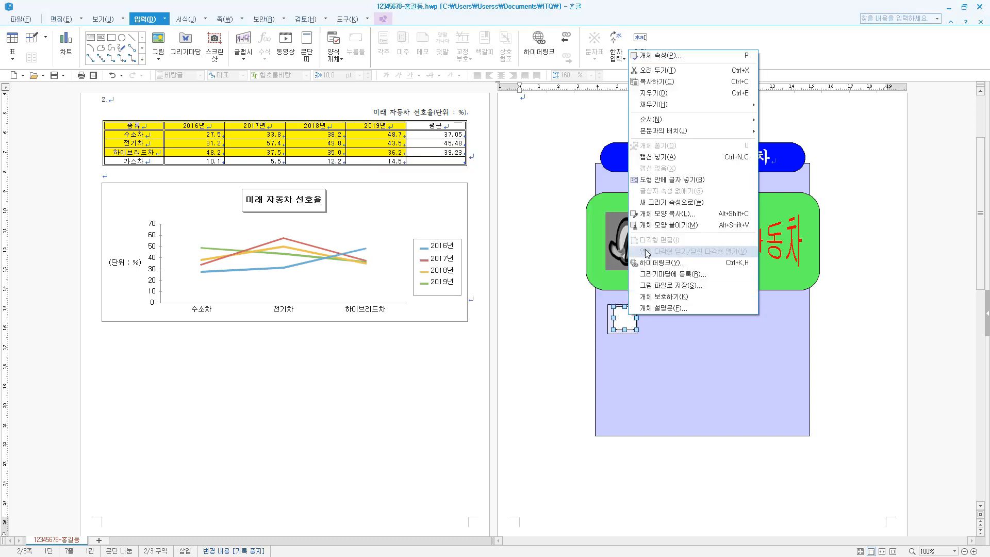
pyautogui.click(670, 180)
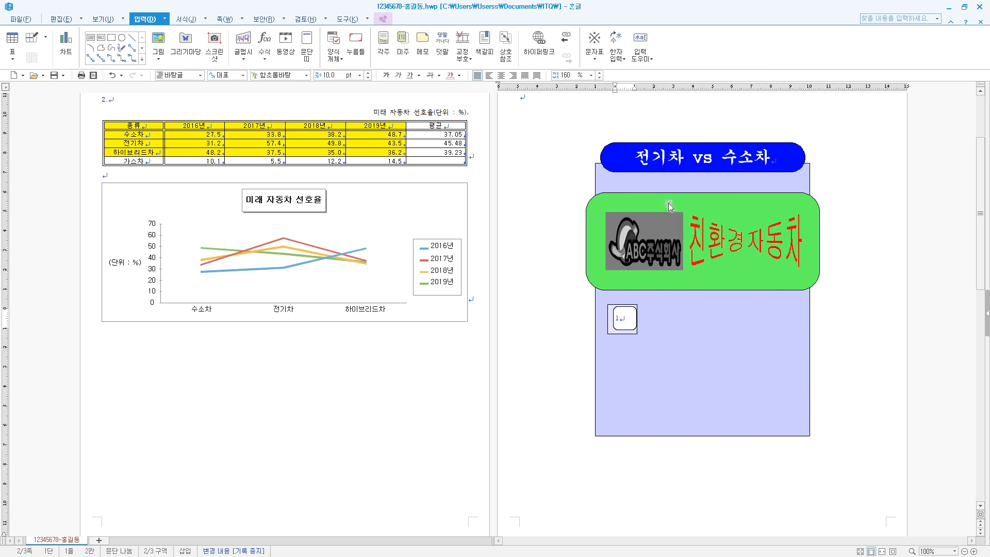
pyautogui.hotkey('ctrl', 'a')
pyautogui.click(501, 76)
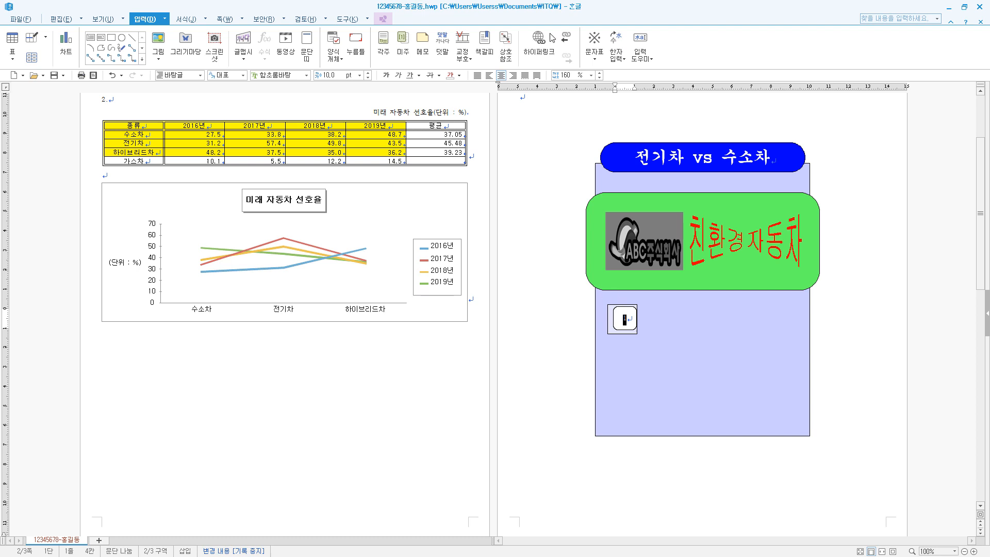
# Format the number in the rounded square with the 돋움 font at 20 pt
pyautogui.click(296, 76)
pyautogui.write('돋움')
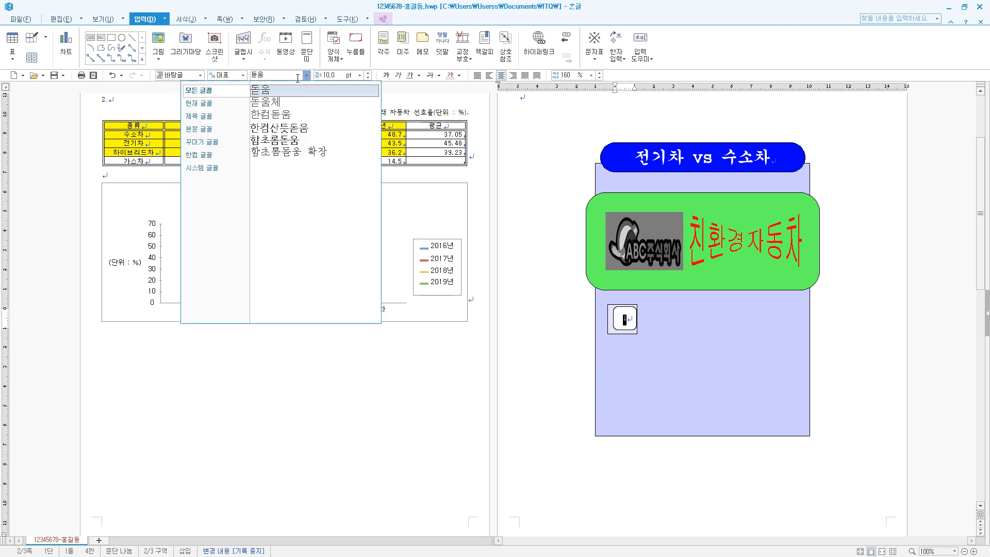
pyautogui.press('Return')
pyautogui.click(332, 77)
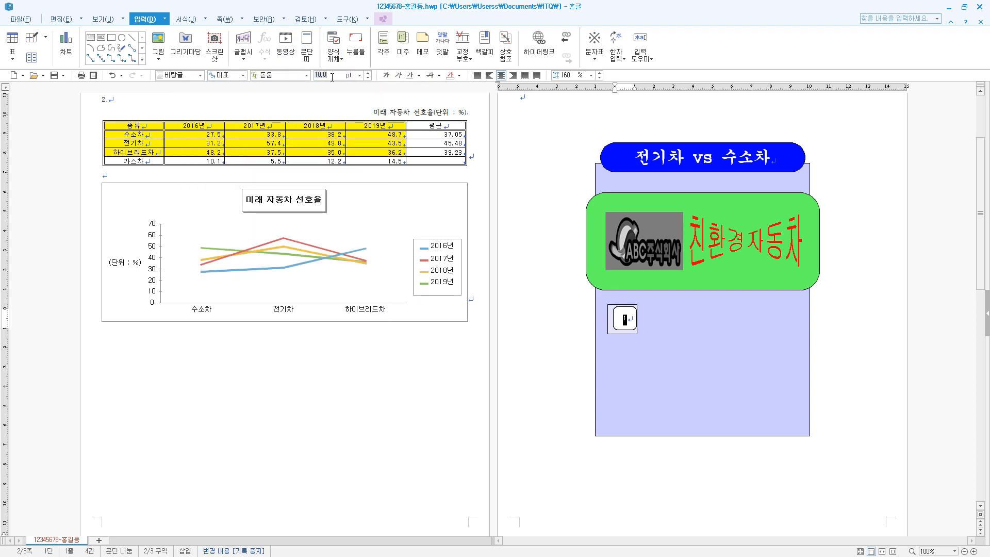
pyautogui.press('Return')
# Check the vertical text alignment in the rounded square's text box properties
pyautogui.click(634, 331)
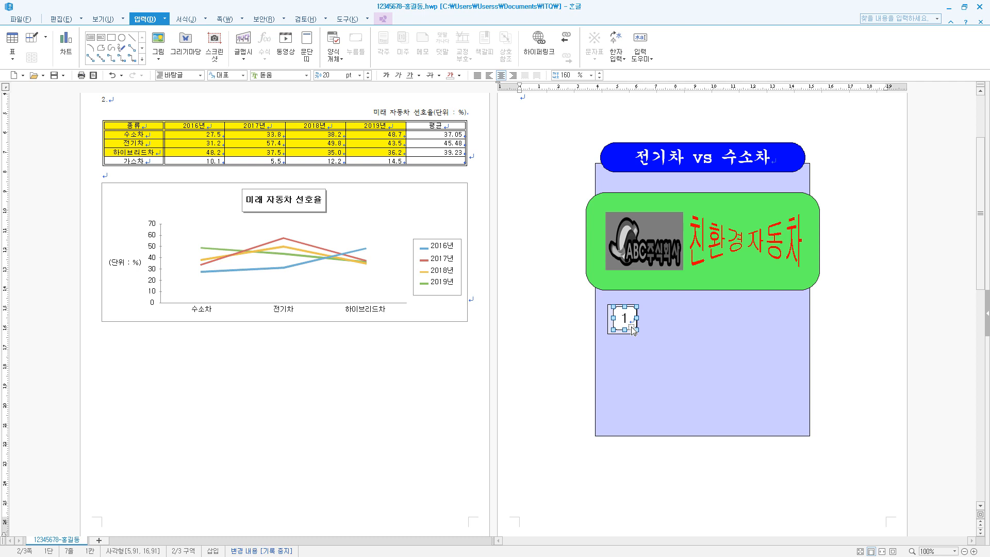
pyautogui.doubleClick(634, 332)
pyautogui.click(470, 175)
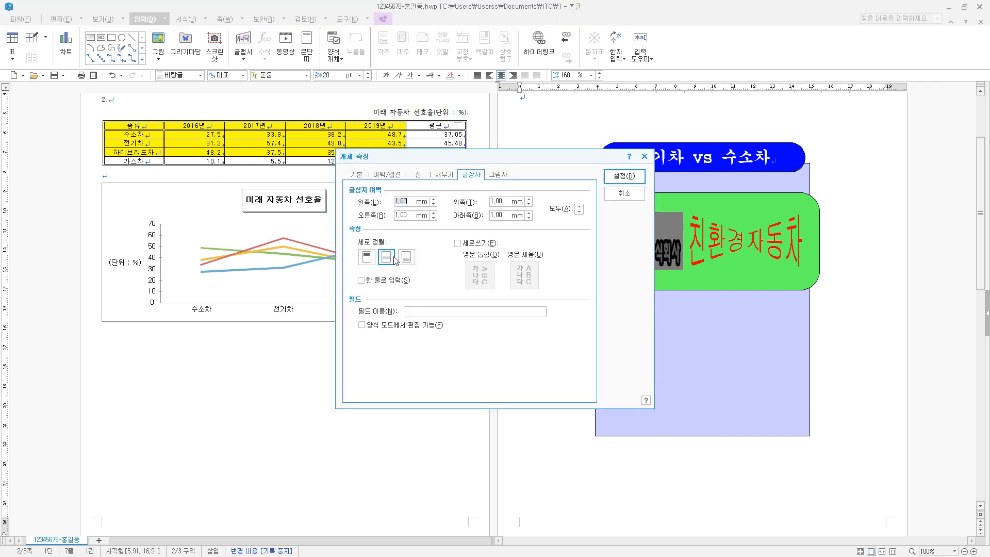
pyautogui.press('Return')
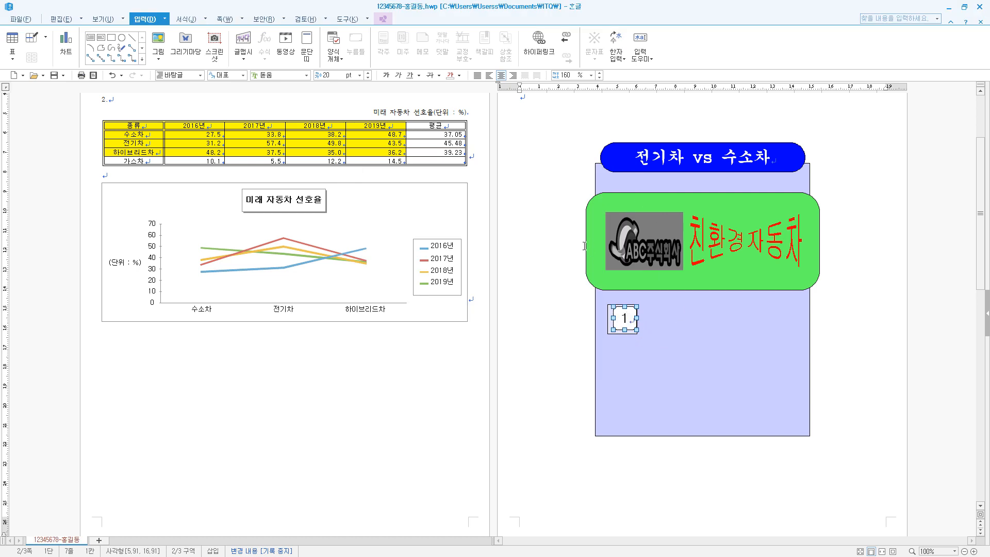
# Select the rounded square numbered 1 together with the square behind it and align them with 가운데 맞춤
pyautogui.click(383, 19)
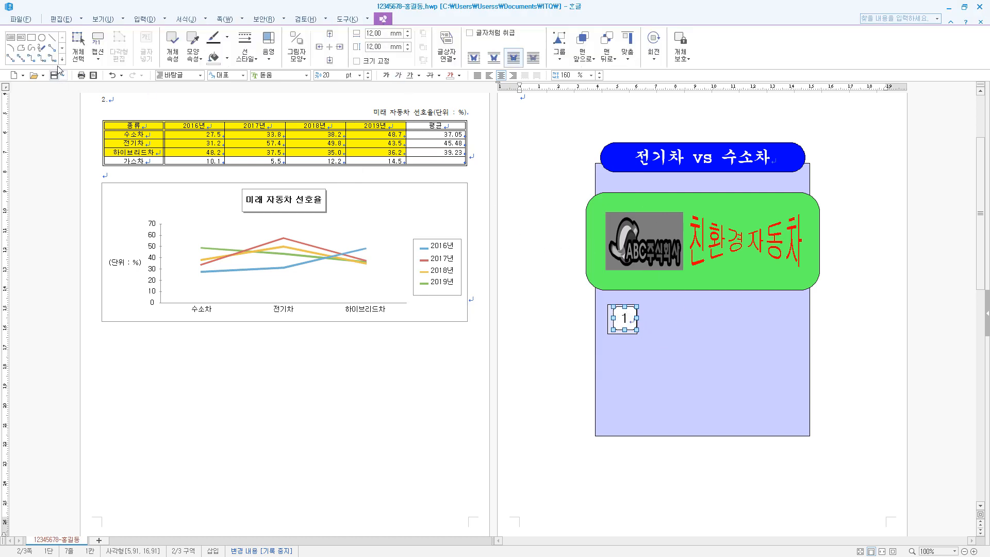
pyautogui.click(76, 53)
pyautogui.moveTo(569, 295); pyautogui.dragTo(658, 348)
pyautogui.click(571, 336)
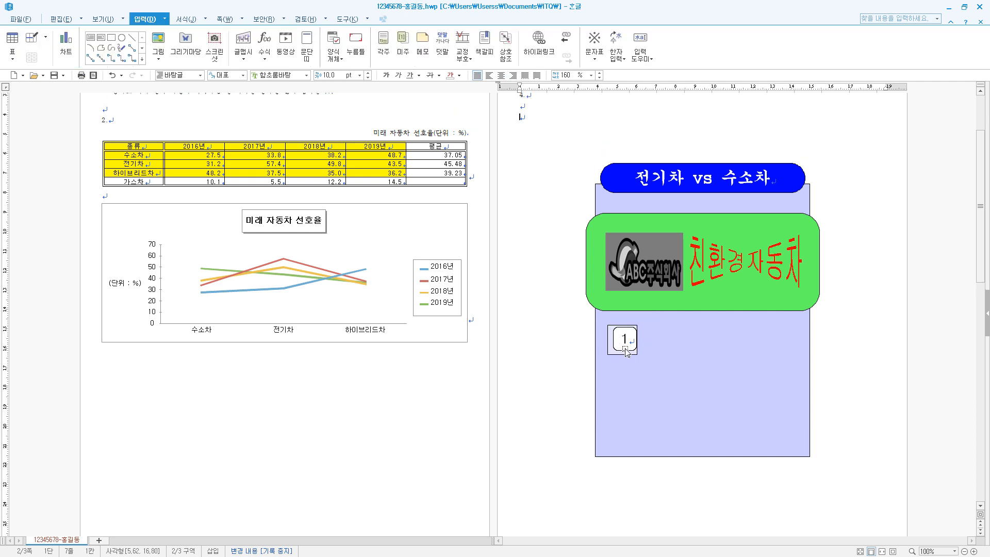
pyautogui.click(626, 352)
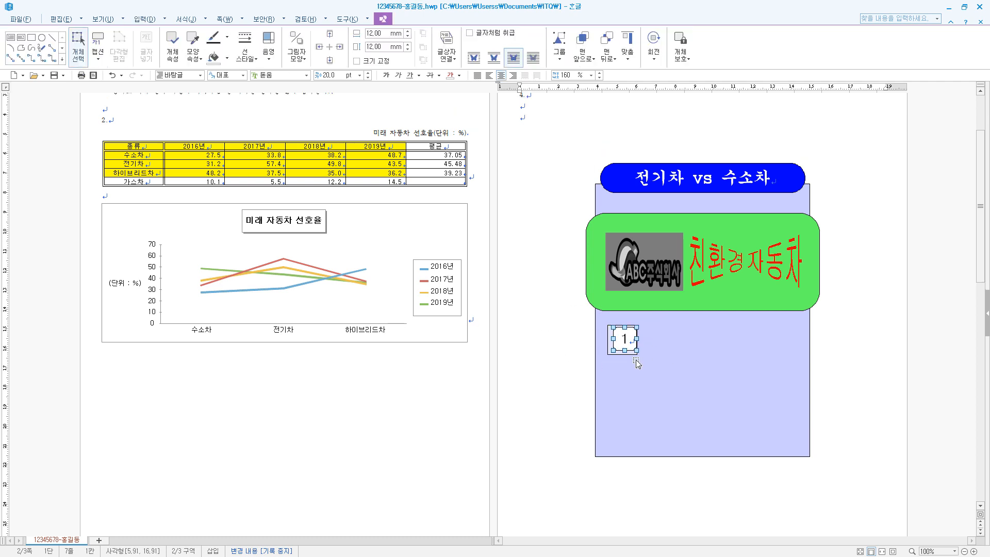
pyautogui.keyDown('shift'); pyautogui.click(609, 350); pyautogui.keyUp('shift')
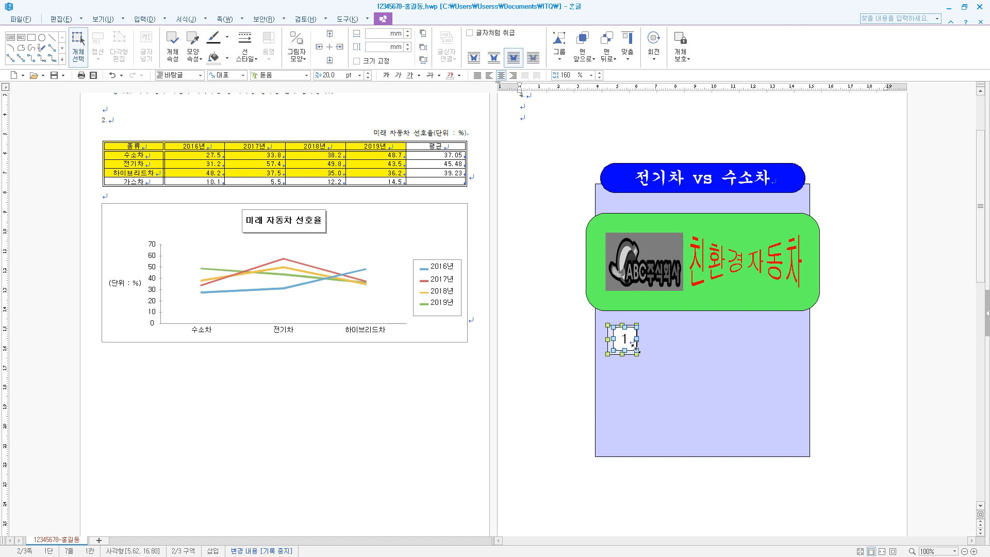
pyautogui.click(628, 53)
pyautogui.click(640, 97)
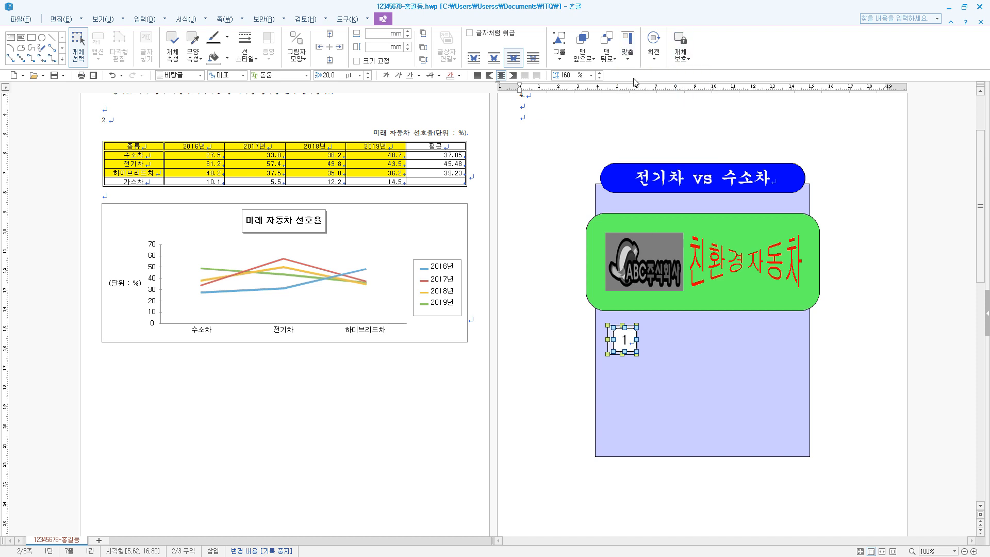
pyautogui.click(628, 52)
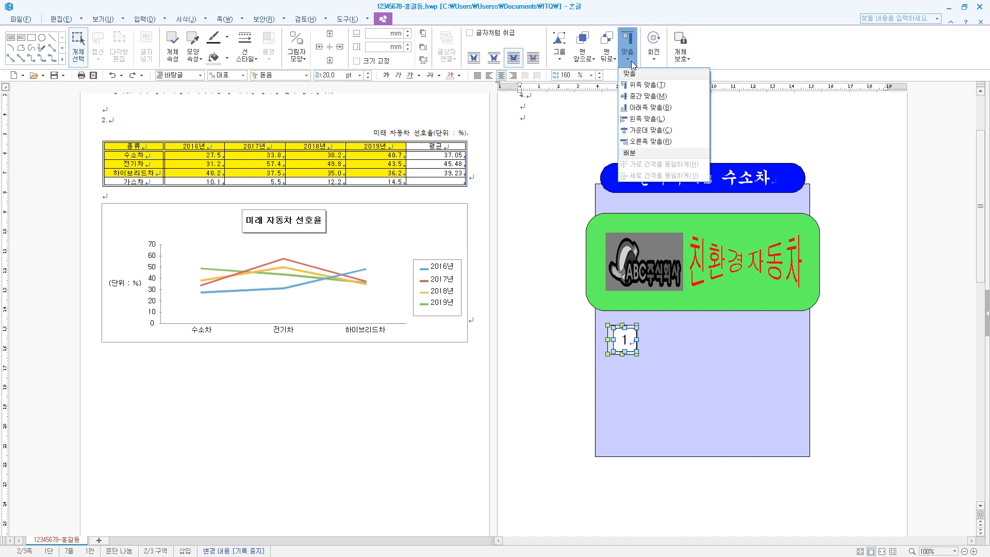
pyautogui.click(642, 132)
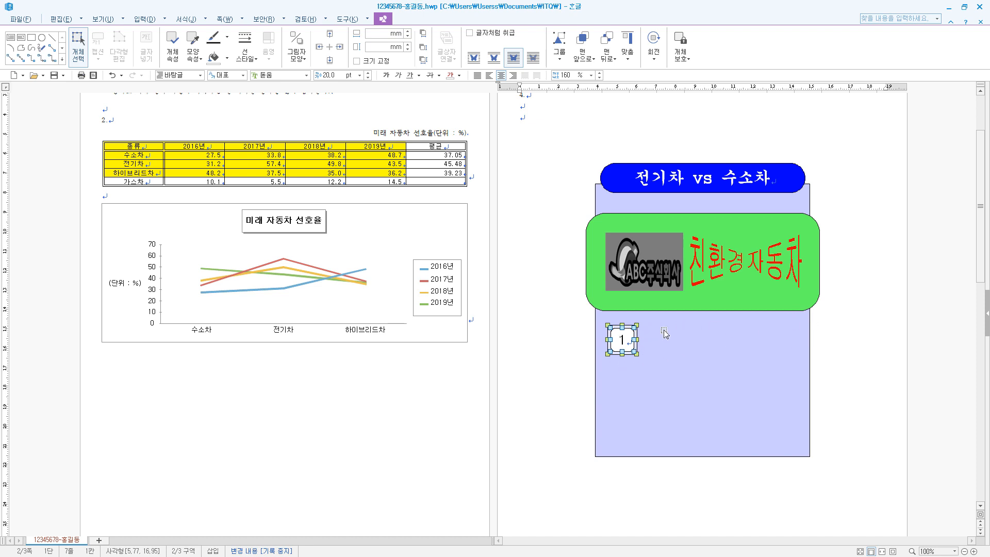
# Draw a rectangle about 79 by 15 mm beside the numbered box and give it a dashed black outline
pyautogui.click(31, 37)
pyautogui.moveTo(649, 325); pyautogui.dragTo(802, 355)
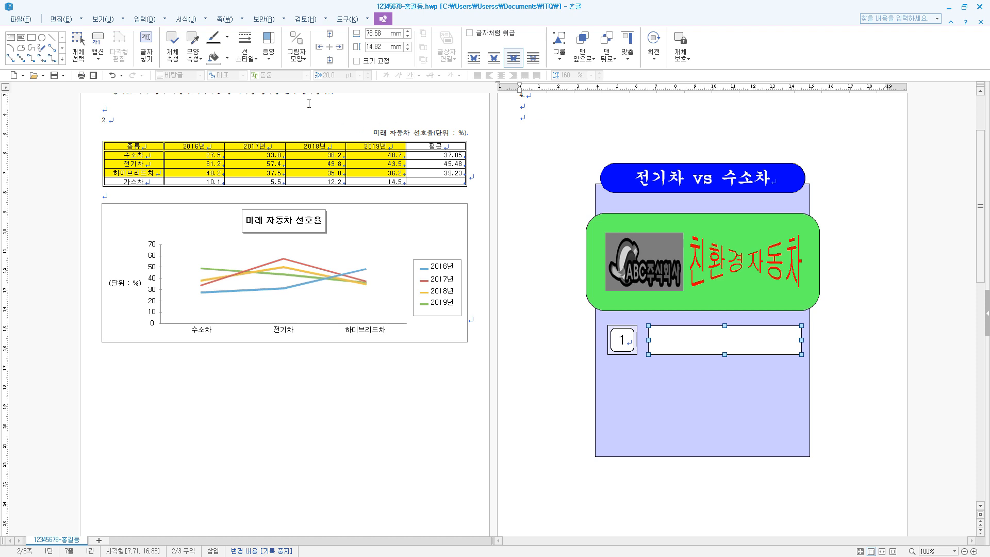
pyautogui.click(255, 62)
pyautogui.moveTo(262, 74)
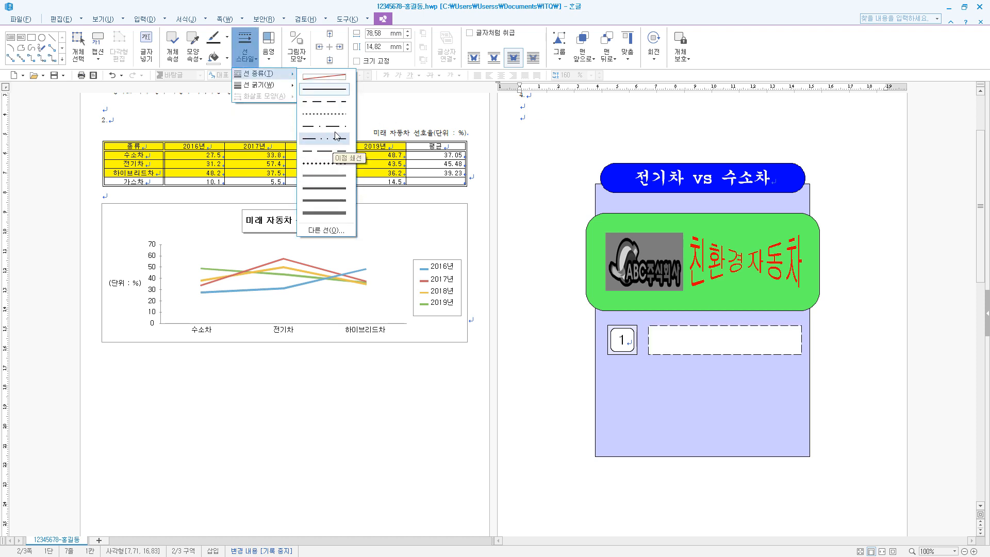
pyautogui.click(746, 354)
pyautogui.doubleClick(762, 355)
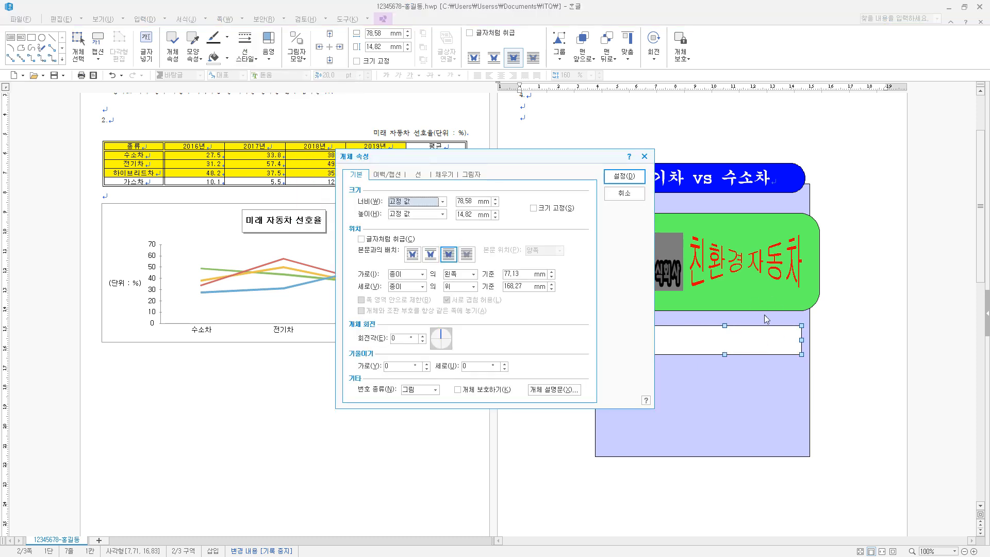
pyautogui.click(426, 178)
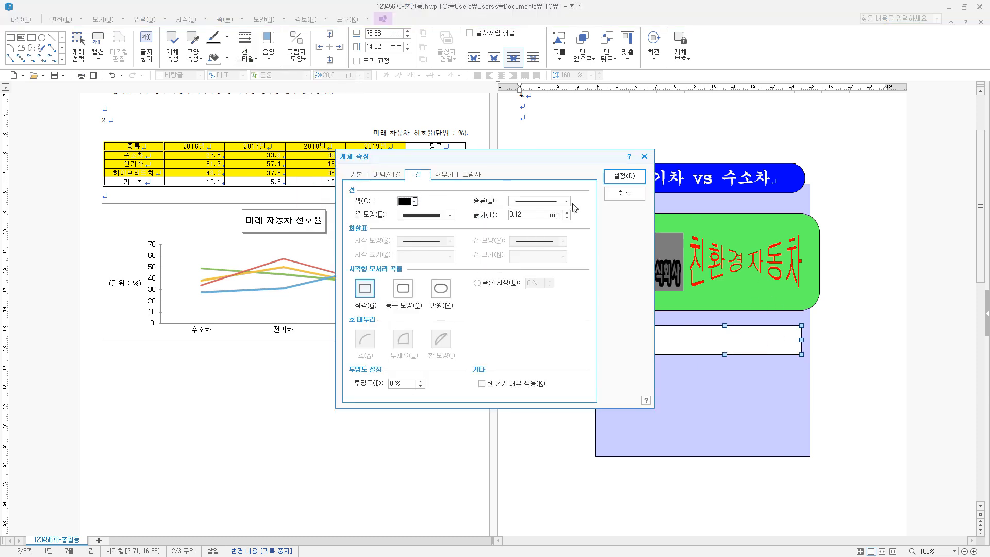
pyautogui.click(566, 202)
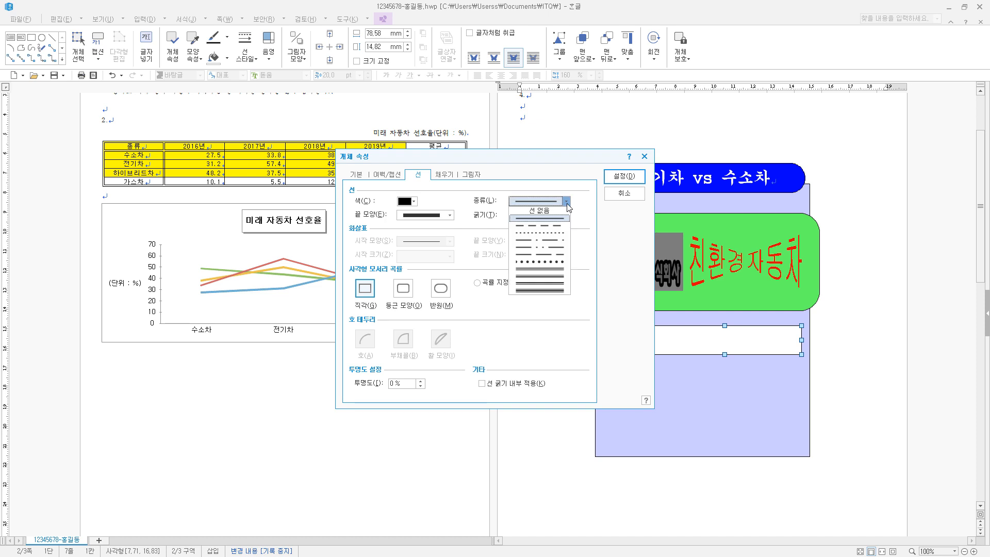
pyautogui.click(547, 225)
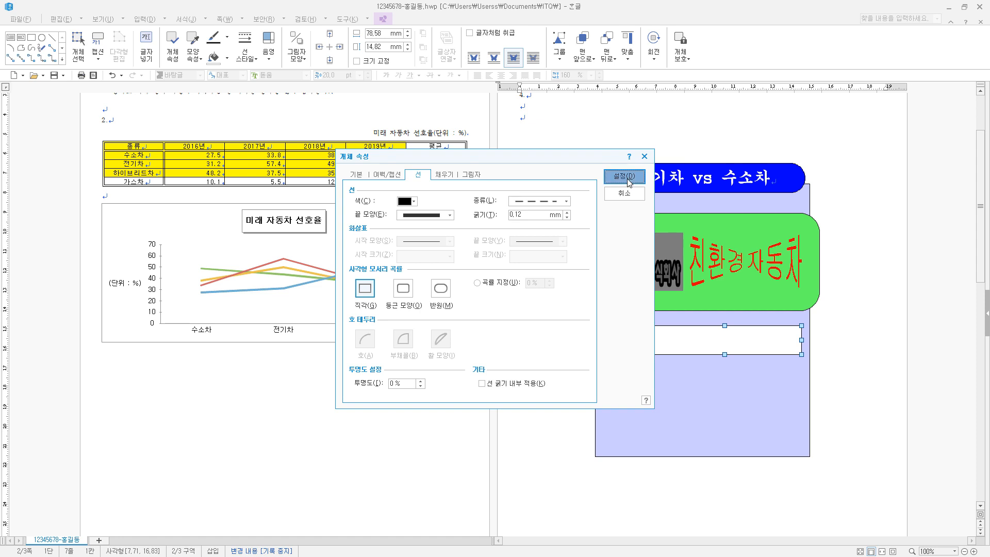
pyautogui.click(626, 177)
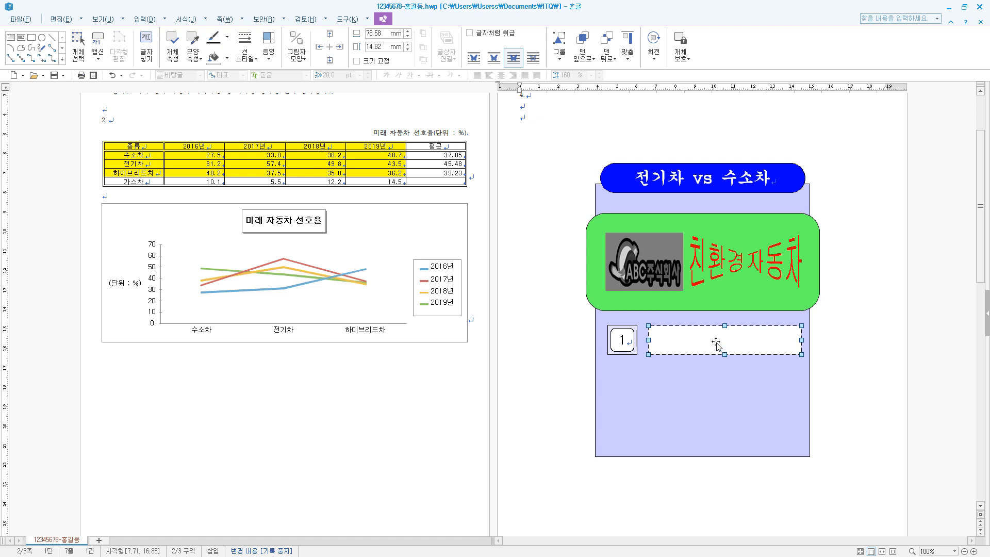
# Fit the page width in view and adjust the dashed rectangle's height in its object properties
pyautogui.click(103, 19)
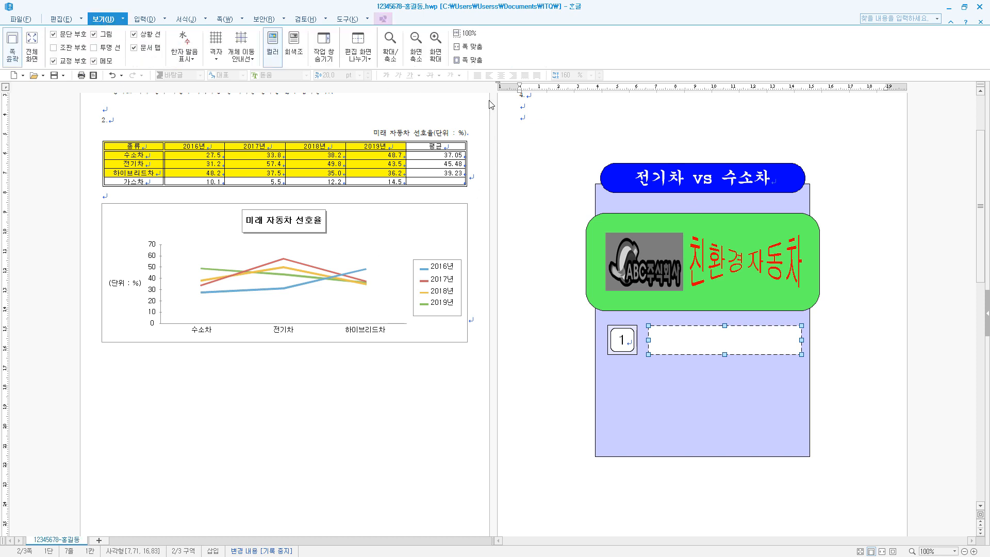
pyautogui.click(469, 47)
pyautogui.moveTo(982, 293); pyautogui.dragTo(984, 320)
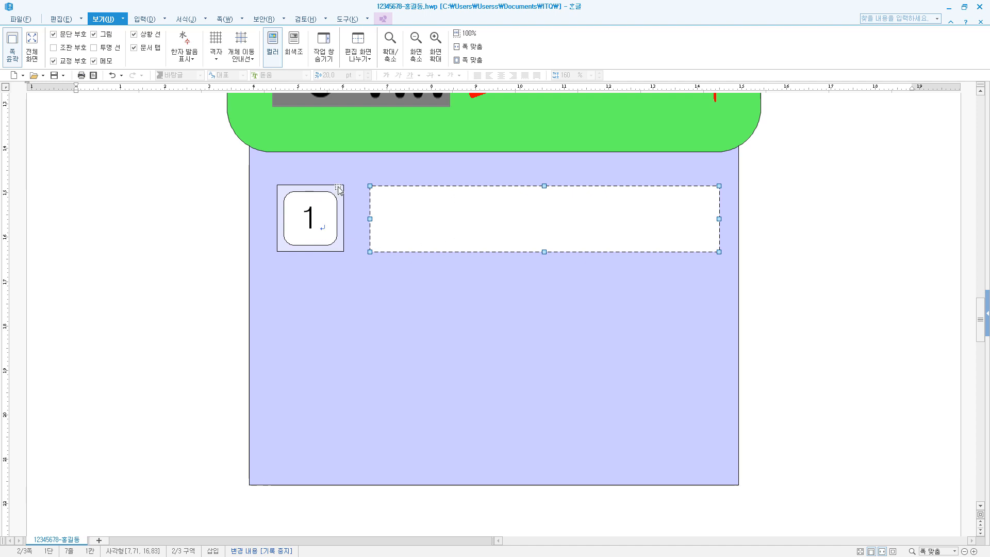
pyautogui.doubleClick(472, 213)
pyautogui.click(362, 175)
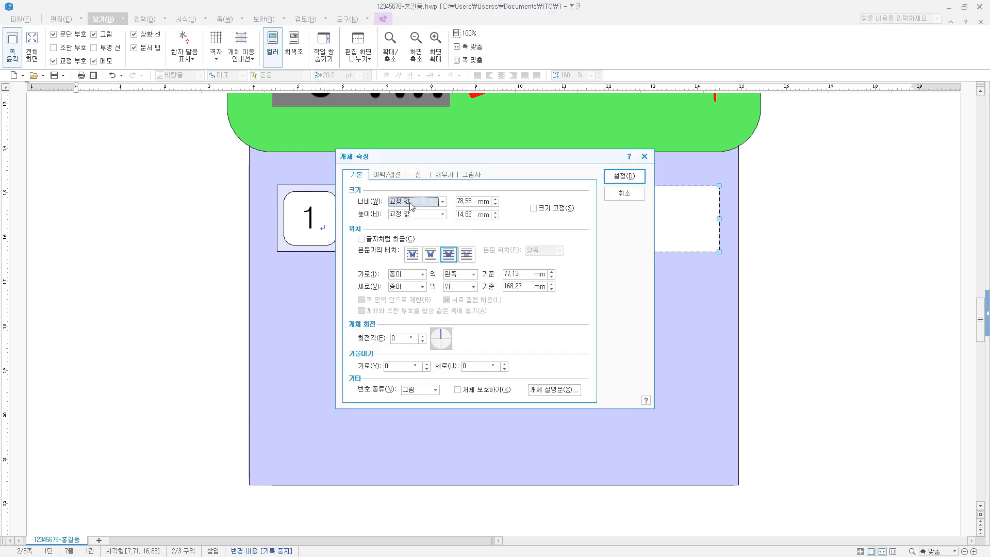
pyautogui.click(473, 214)
pyautogui.press('Return')
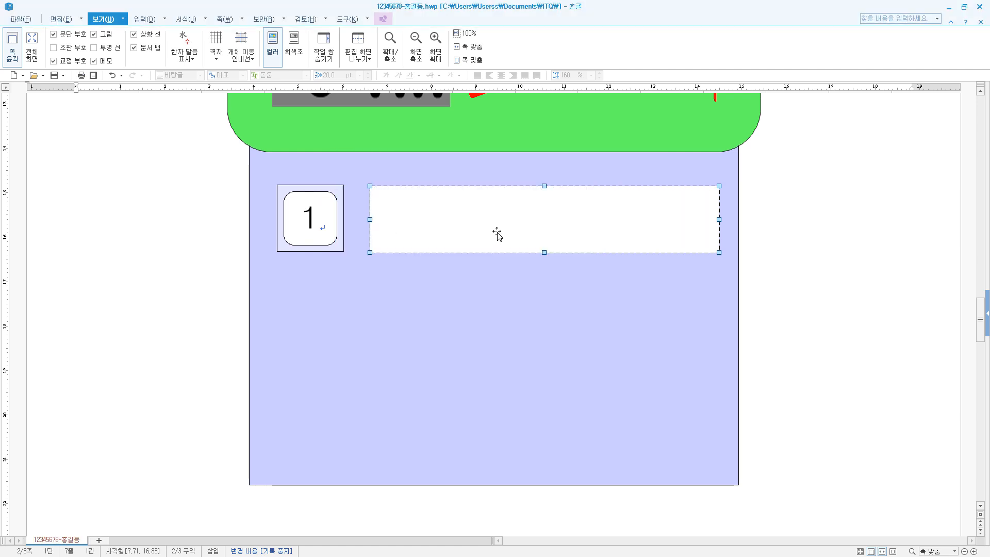
# Position the dashed rectangle level with the numbered box, leaving a small gap between them, and widen it slightly
pyautogui.moveTo(496, 231); pyautogui.dragTo(470, 231)
pyautogui.hotkey('ctrl', 'z')
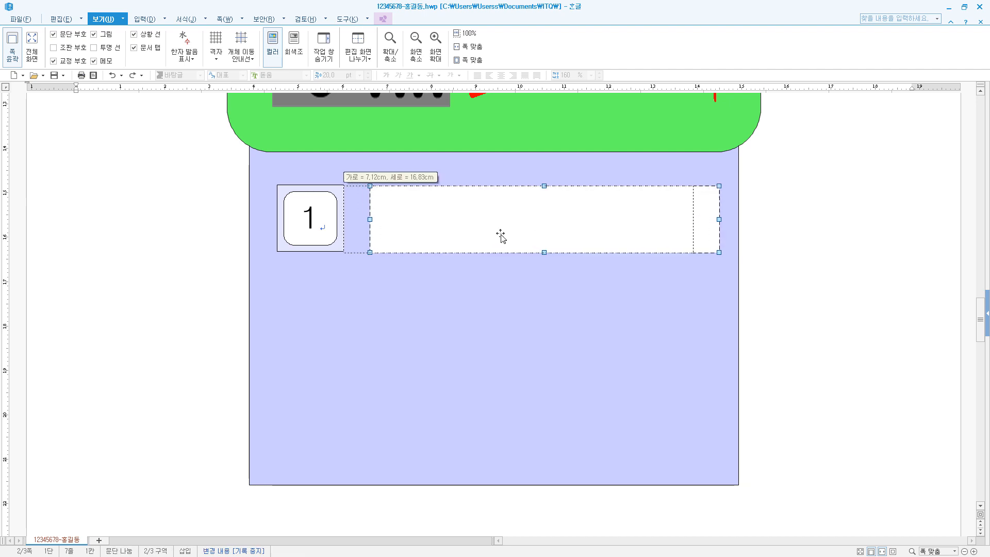
pyautogui.moveTo(500, 234); pyautogui.dragTo(500, 234)
pyautogui.moveTo(434, 220); pyautogui.dragTo(440, 220)
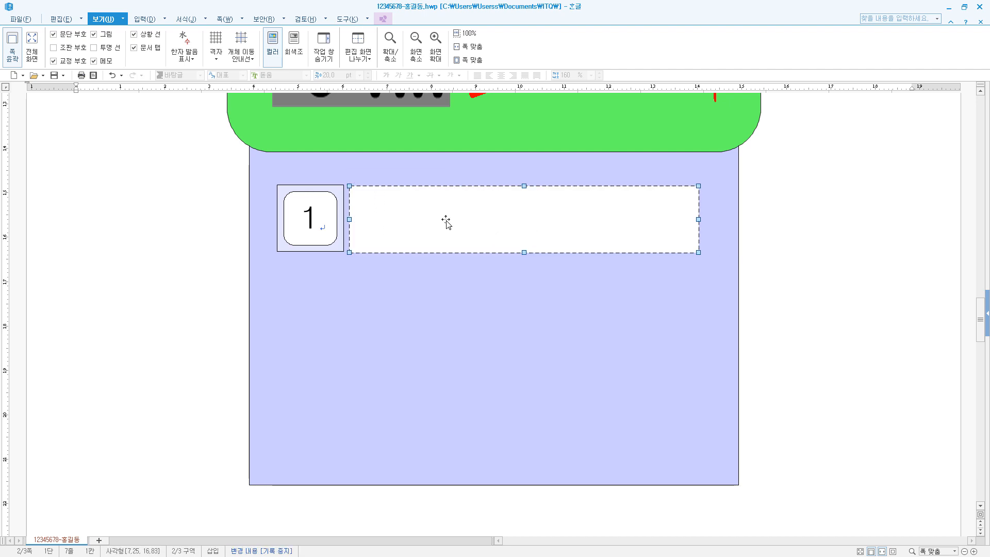
pyautogui.press('Up')
pyautogui.press('Up')
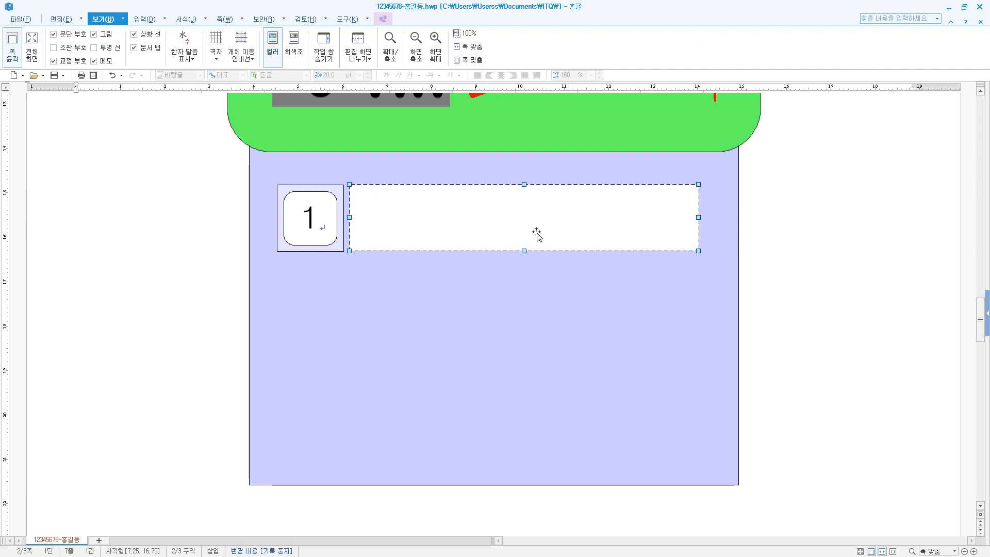
pyautogui.click(490, 266)
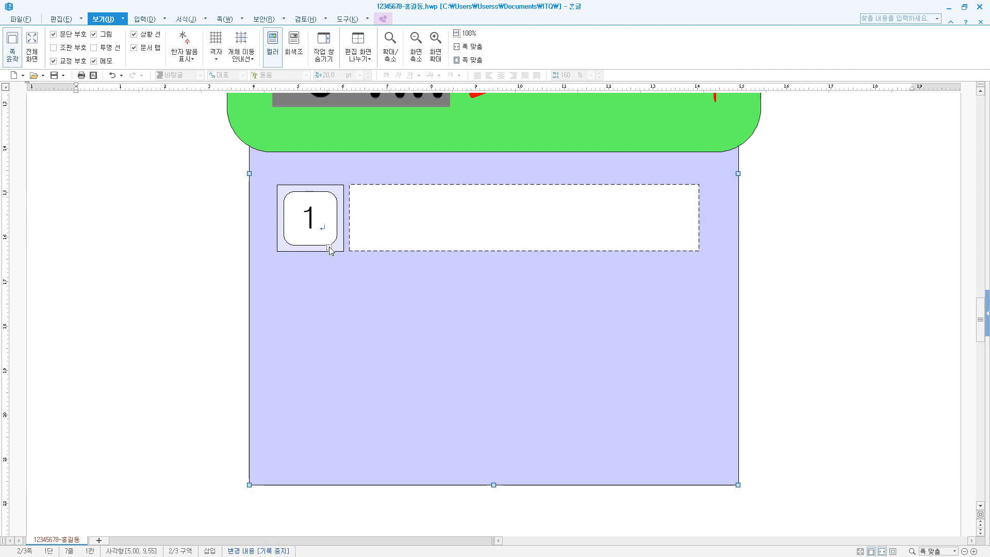
pyautogui.click(480, 217)
pyautogui.press('Down')
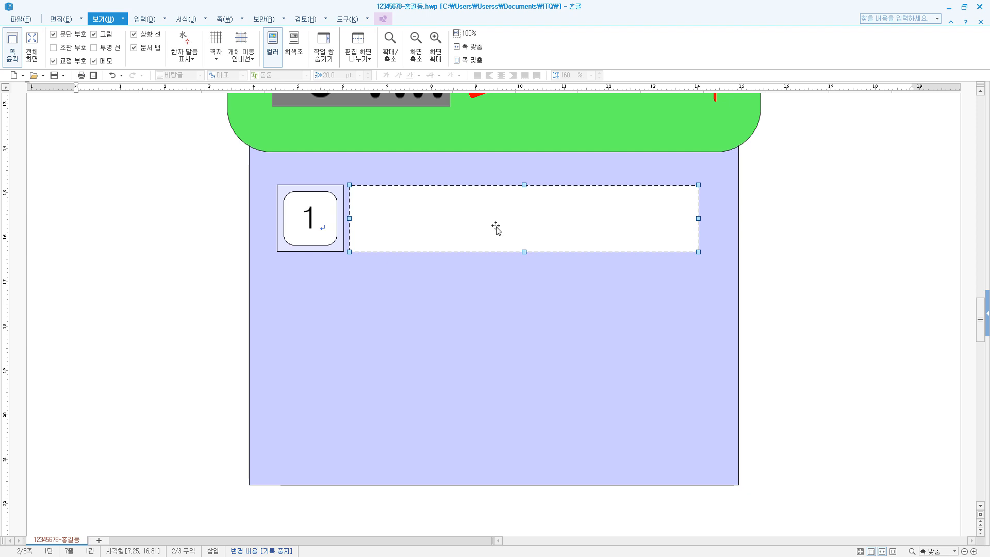
pyautogui.moveTo(495, 227); pyautogui.dragTo(507, 228)
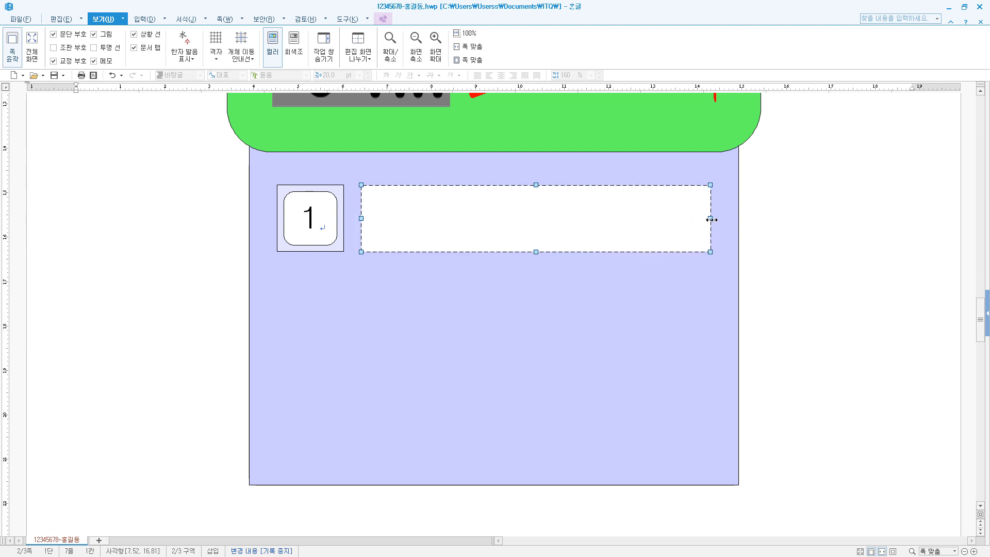
pyautogui.moveTo(711, 220); pyautogui.dragTo(713, 219)
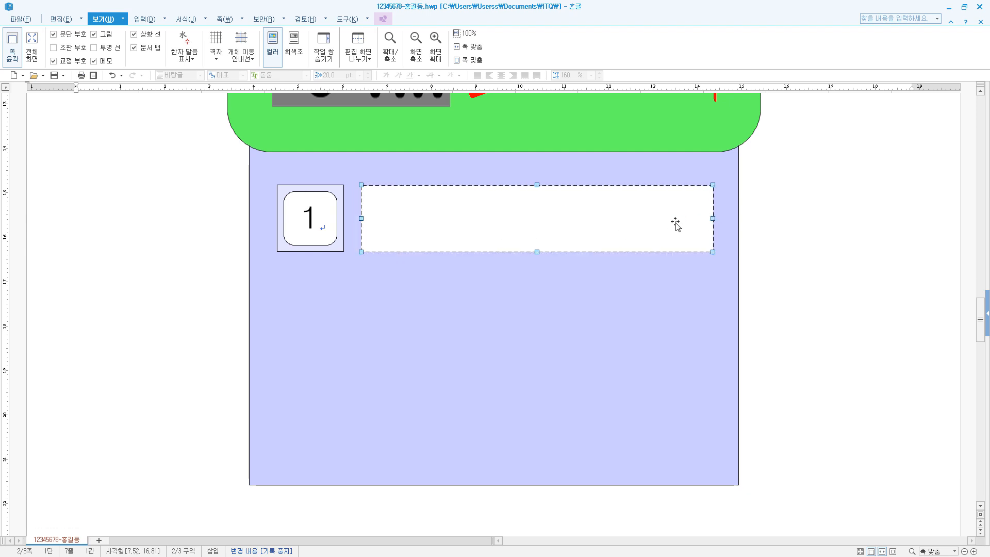
# Insert the text "깨끗한 생태계 조성" inside the dashed rectangle
pyautogui.rightClick(570, 221)
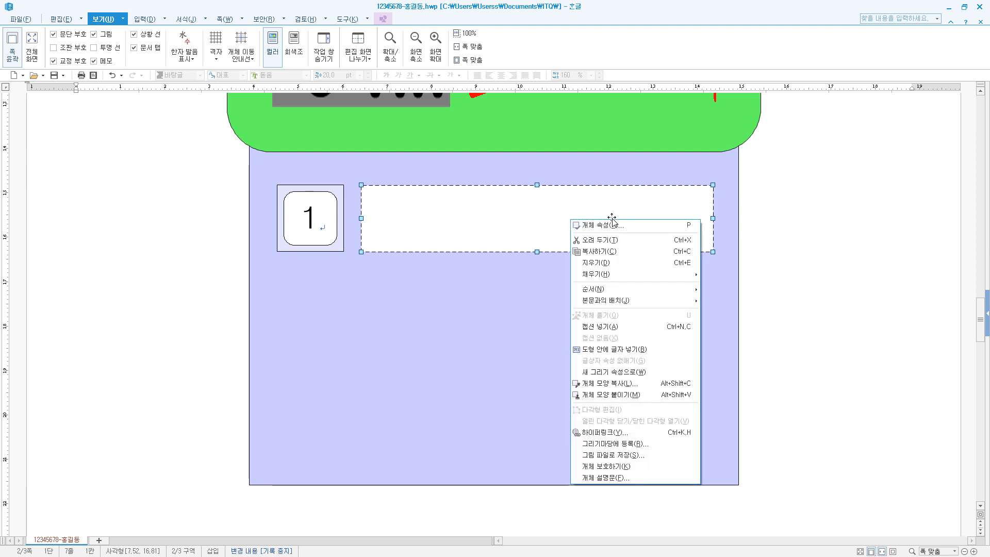
pyautogui.click(609, 350)
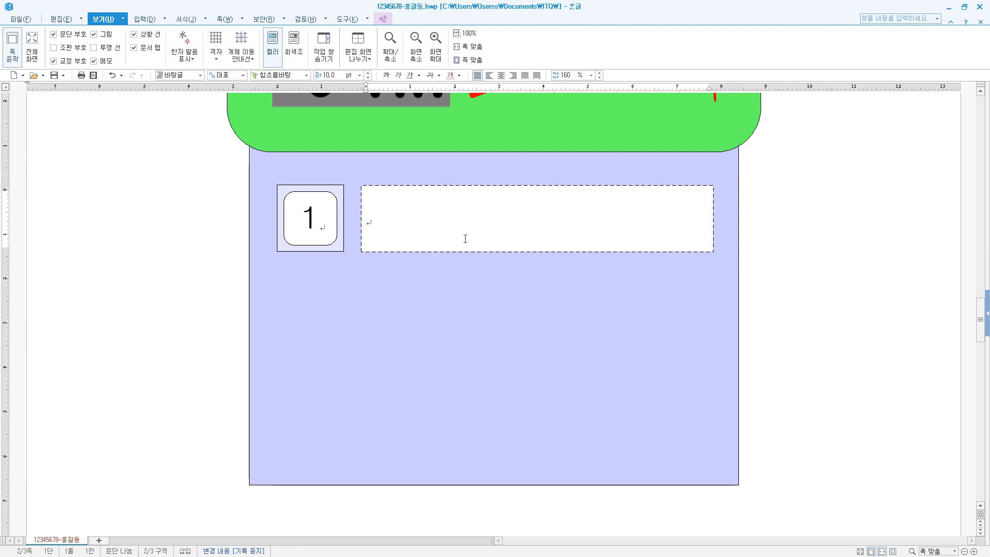
pyautogui.write('깨끗한 생태계 조성')
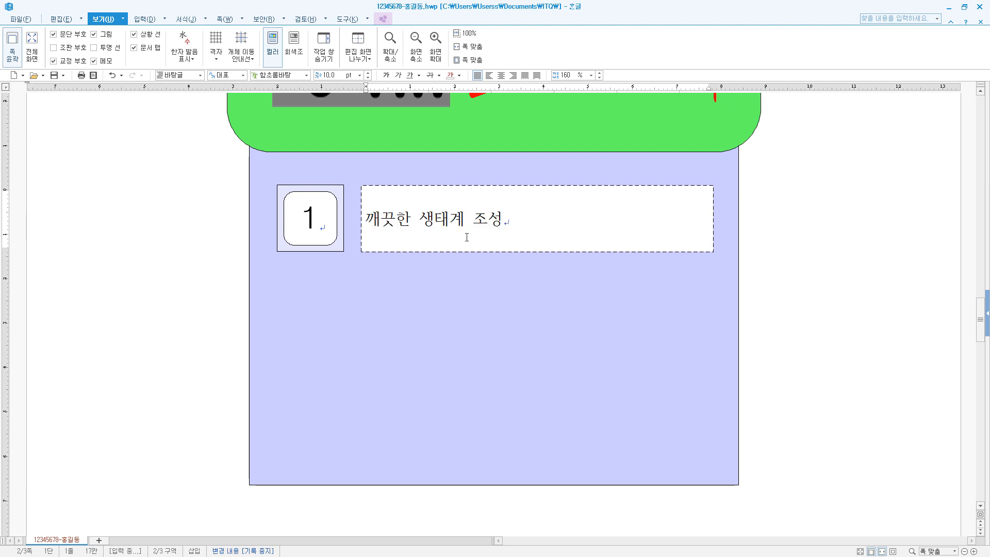
# Format the dashed rectangle's text with the 돋움 font at 18 pt and center it horizontally
pyautogui.hotkey('shift', 'Home')
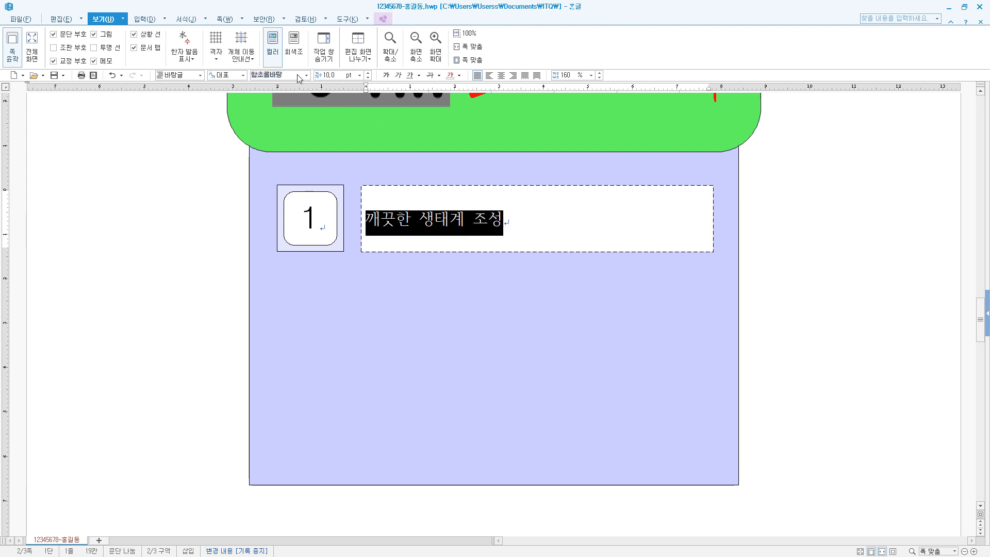
pyautogui.write('돋움')
pyautogui.press('Return')
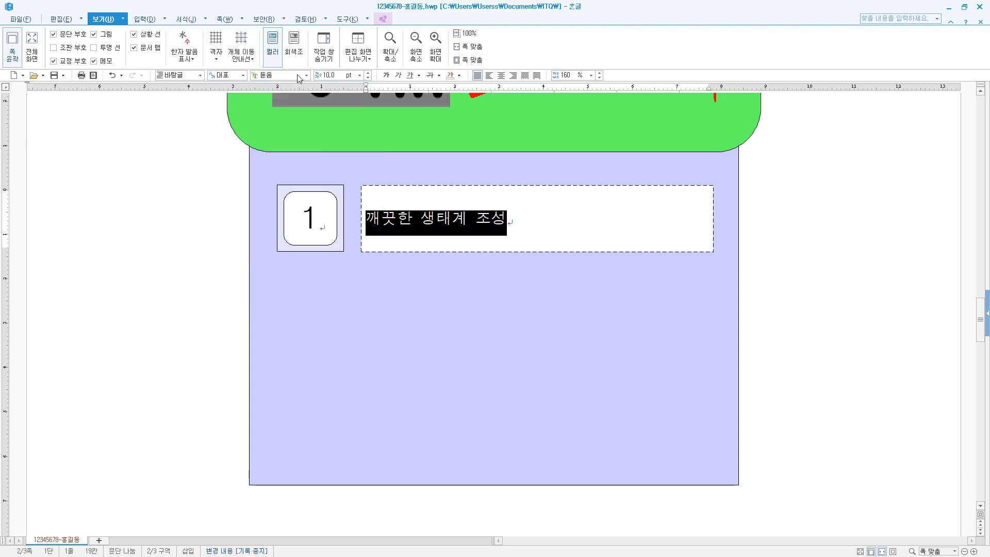
pyautogui.click(335, 75)
pyautogui.write('1')
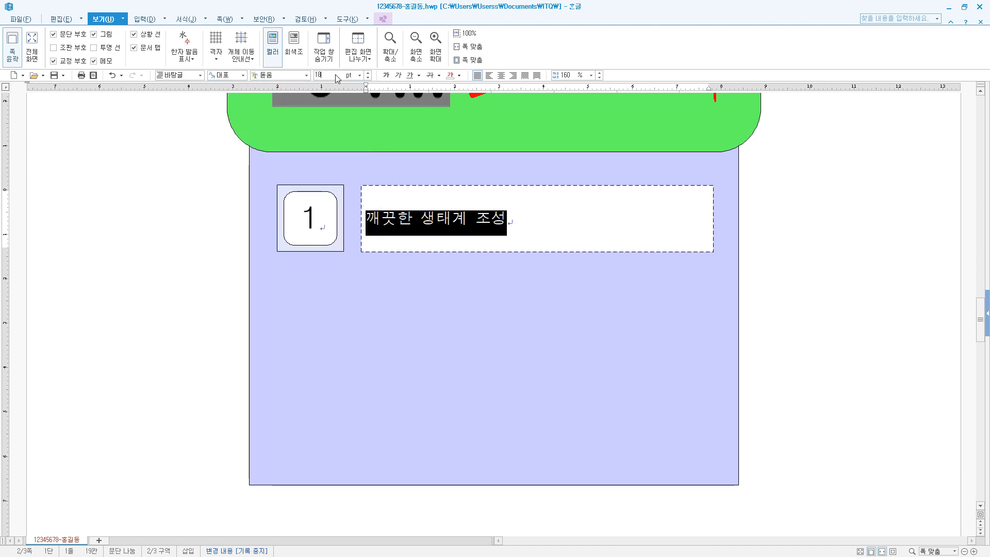
pyautogui.write('8')
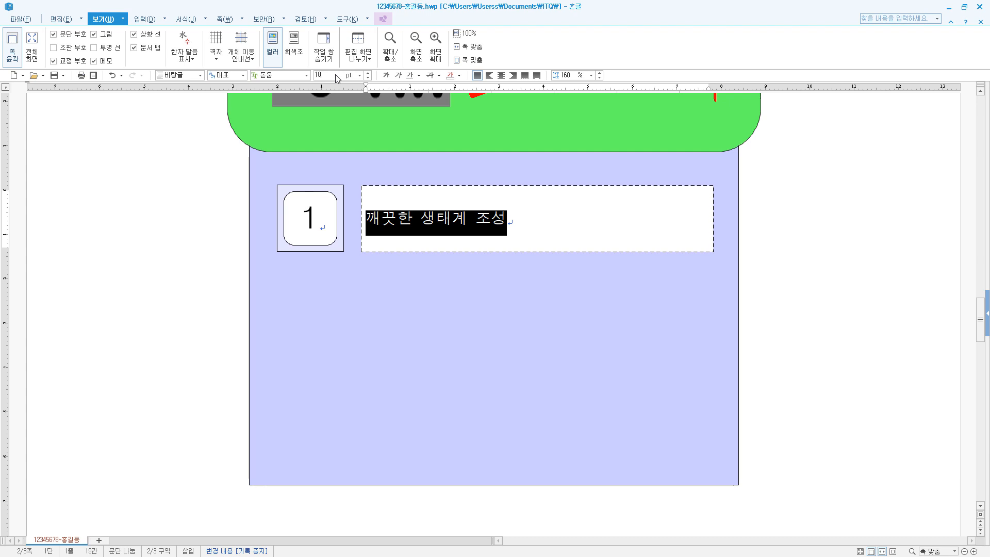
pyautogui.press('Return')
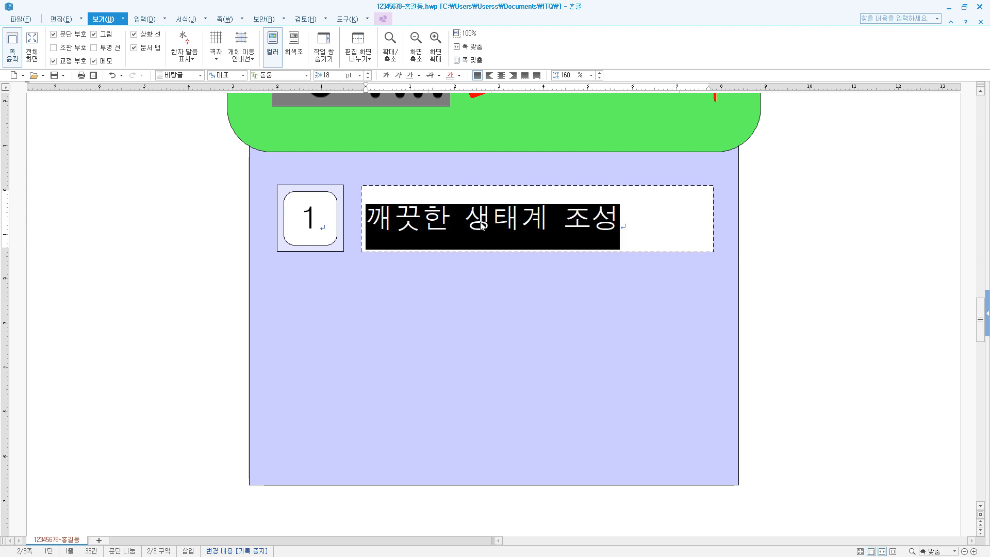
pyautogui.click(501, 76)
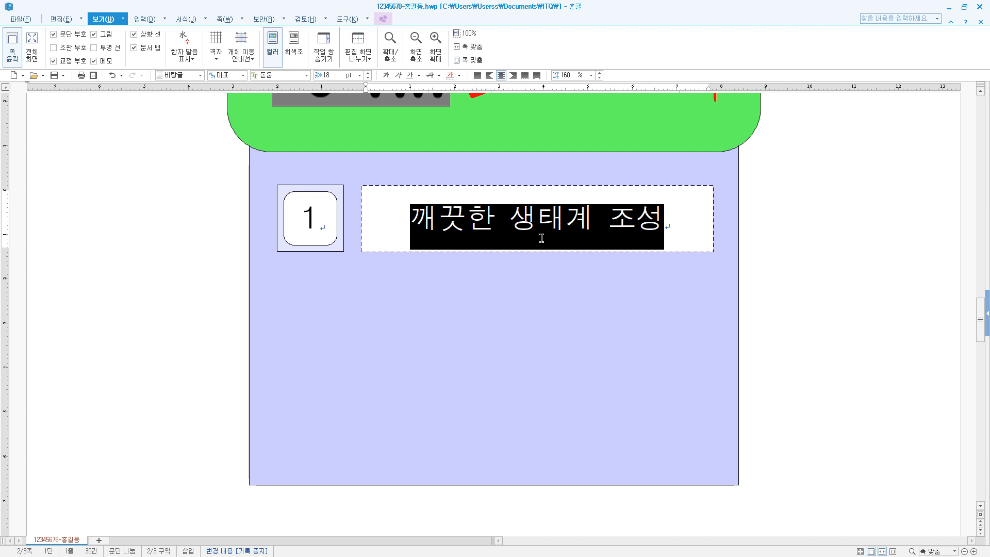
pyautogui.click(559, 254)
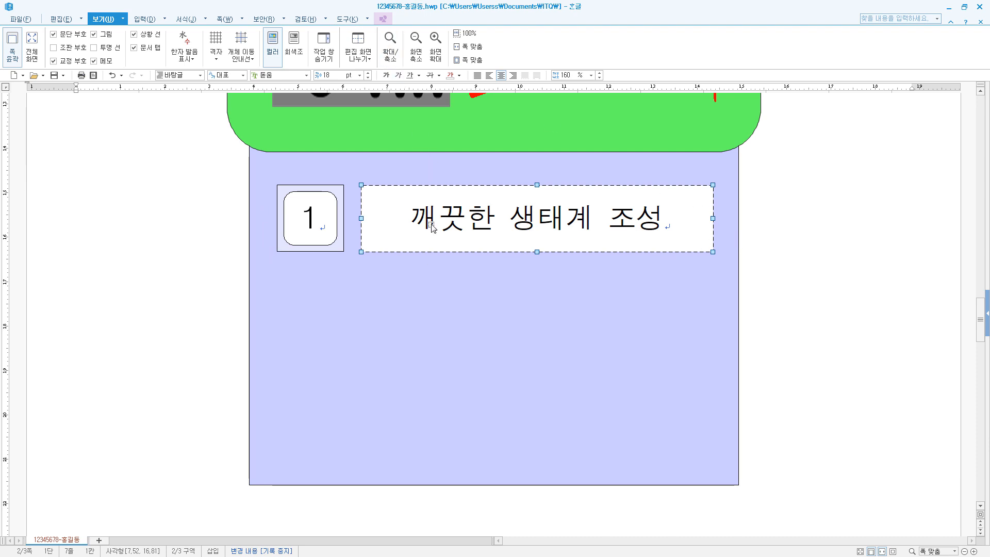
# Copy the numbered box together with its dashed text box twice straight down, leaving equal gaps between the three rows
pyautogui.click(387, 19)
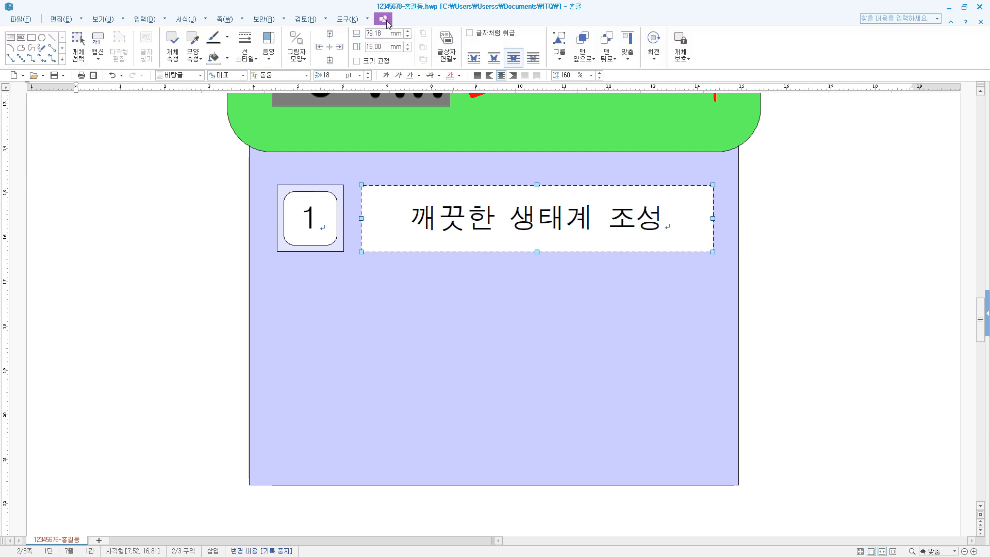
pyautogui.click(77, 41)
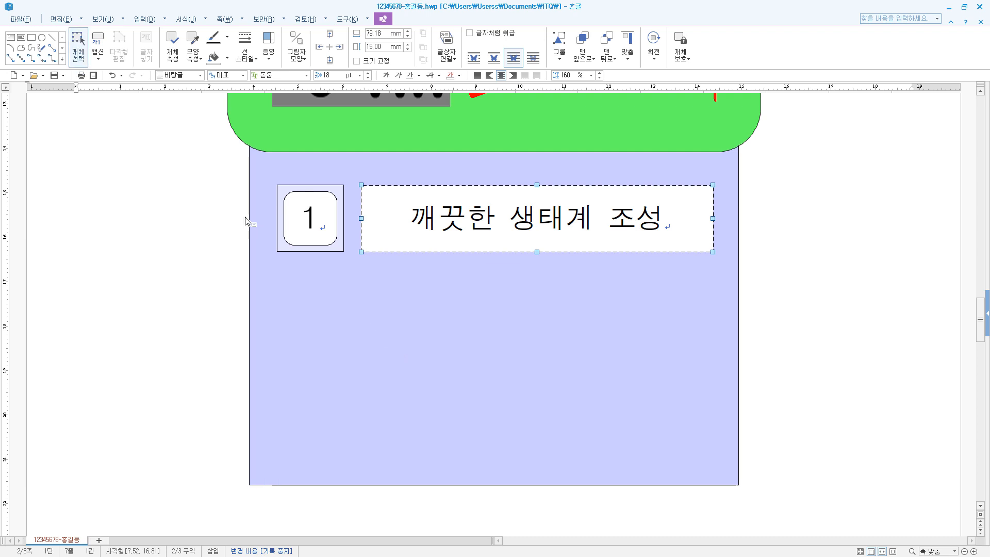
pyautogui.moveTo(220, 168); pyautogui.dragTo(767, 276)
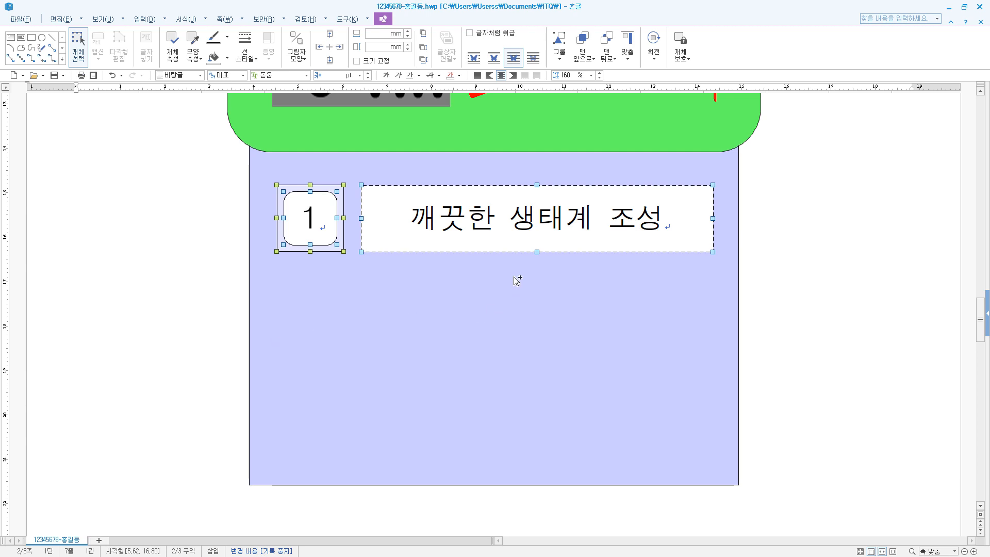
pyautogui.moveTo(515, 253); pyautogui.dragTo(508, 354)
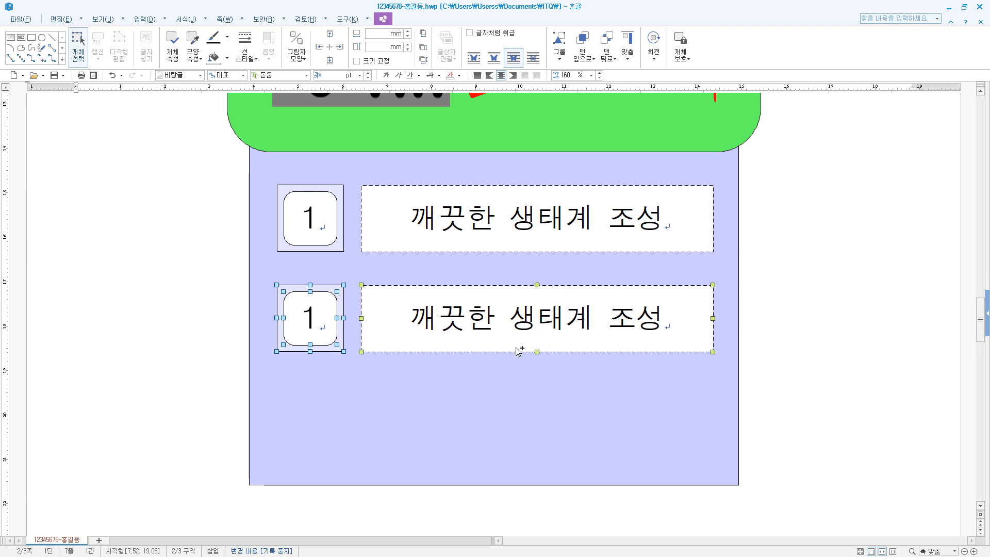
pyautogui.moveTo(511, 349); pyautogui.dragTo(506, 449)
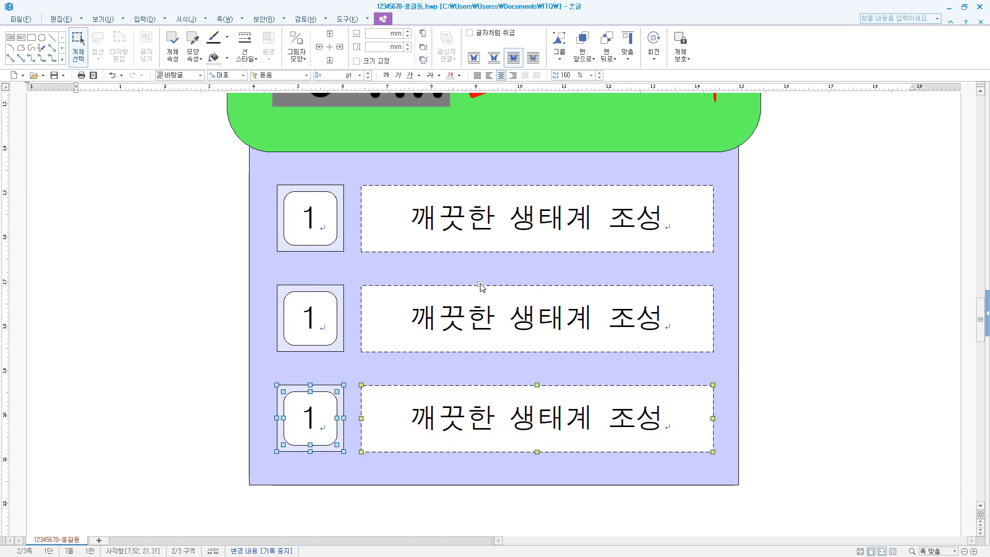
# Leave object selection and change the numbers in the two copied boxes to 2 and 3
pyautogui.click(347, 349)
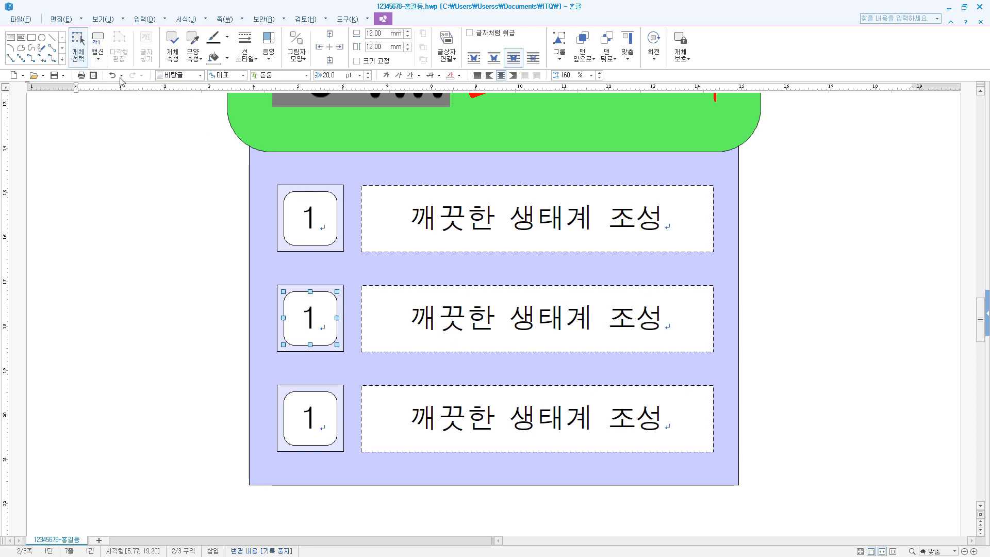
pyautogui.click(85, 55)
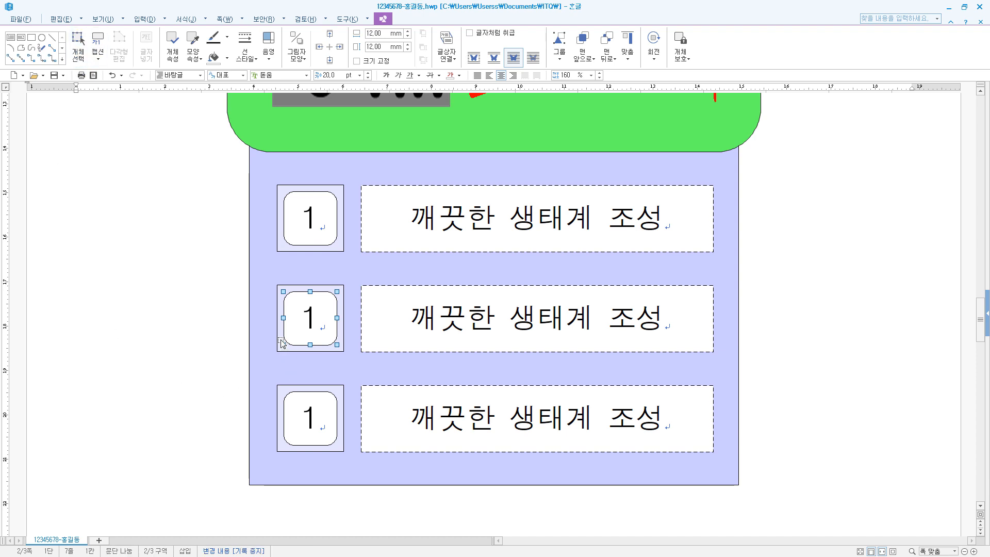
pyautogui.press('Escape')
pyautogui.scroll(-7, 376, 413)
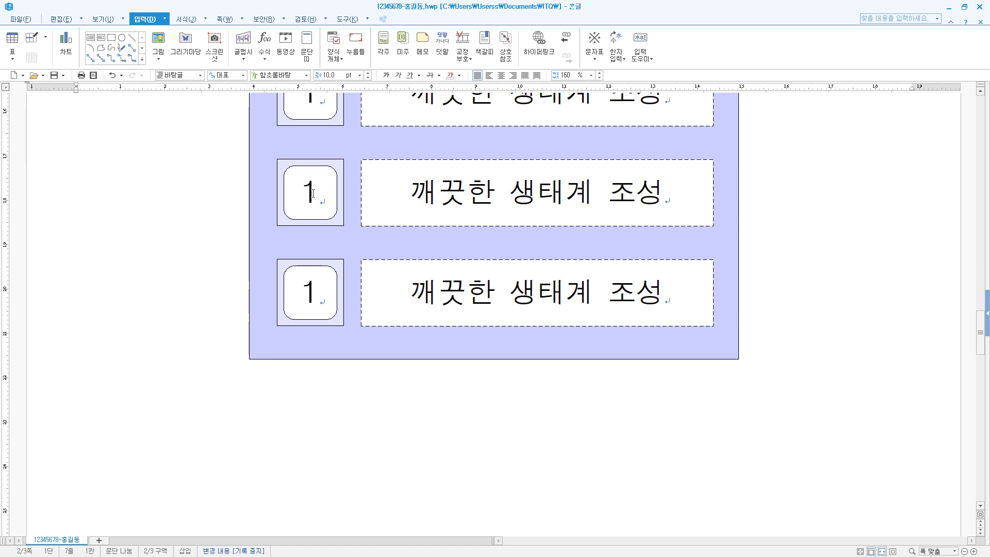
pyautogui.moveTo(313, 194); pyautogui.dragTo(305, 194)
pyautogui.write('2')
pyautogui.moveTo(315, 292); pyautogui.dragTo(304, 292)
pyautogui.write('3')
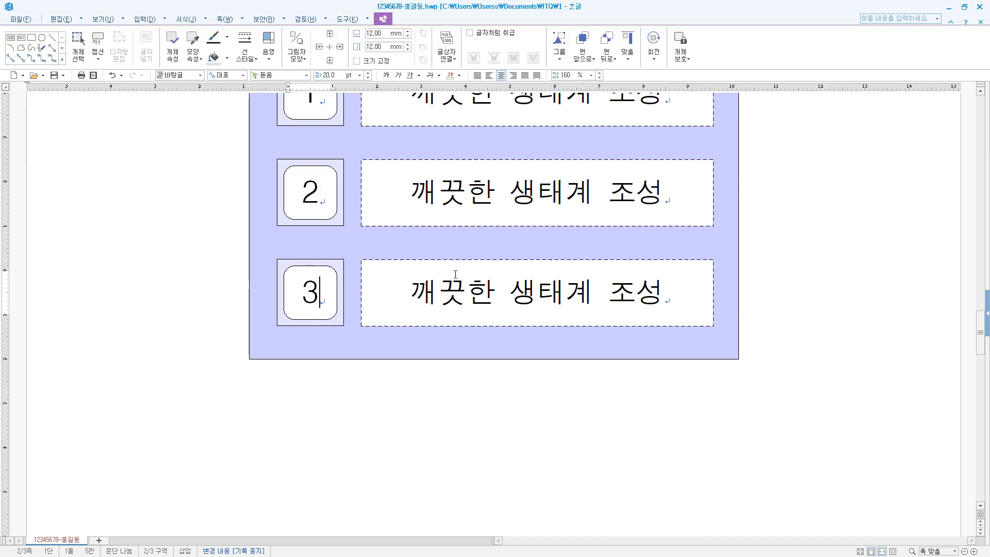
# Replace the second dashed box's text with "무공해, 저렴한 충전 비용" and the third's with "미래 자동차 산업의 과제"
pyautogui.click(491, 216)
pyautogui.tripleClick(428, 217)
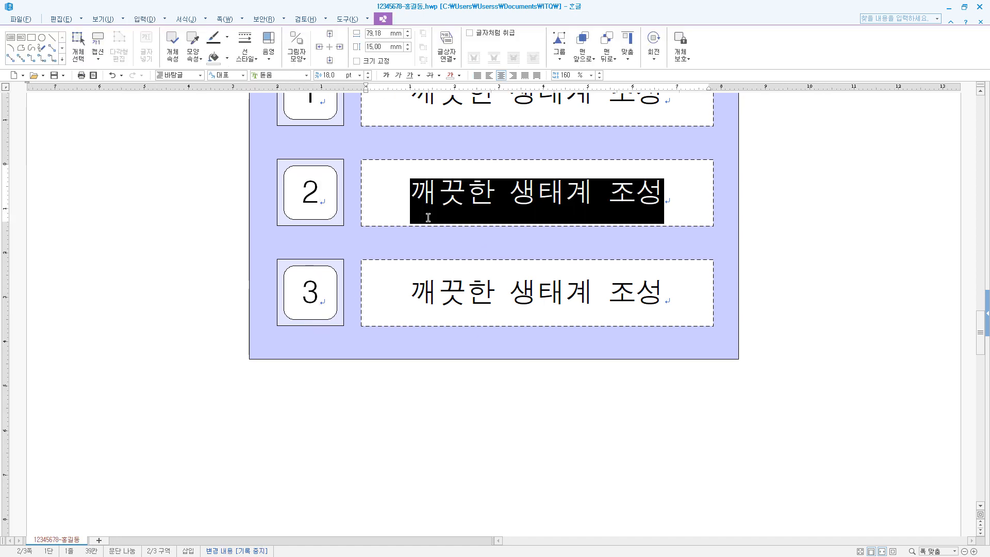
pyautogui.write('무공해, 저렴한 충전 비용 미래 자동차 산업의 과제')
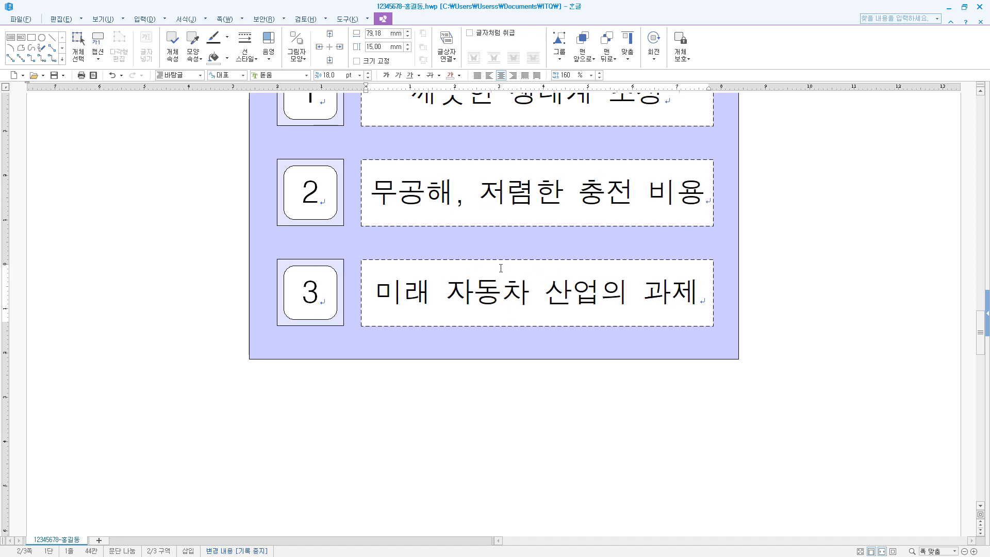
# Fill the square behind number 2 with light orange through its object properties
pyautogui.scroll(3, 501, 268)
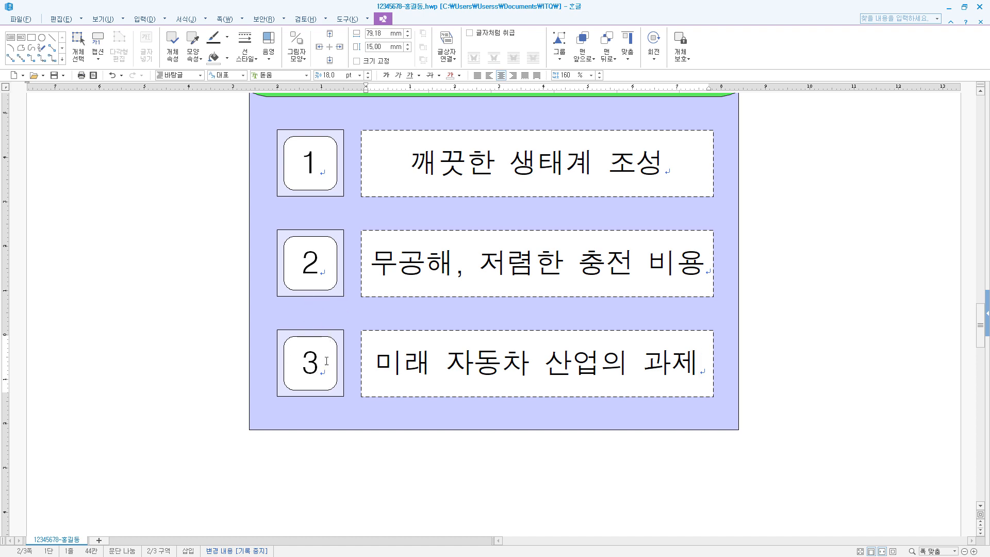
pyautogui.click(341, 296)
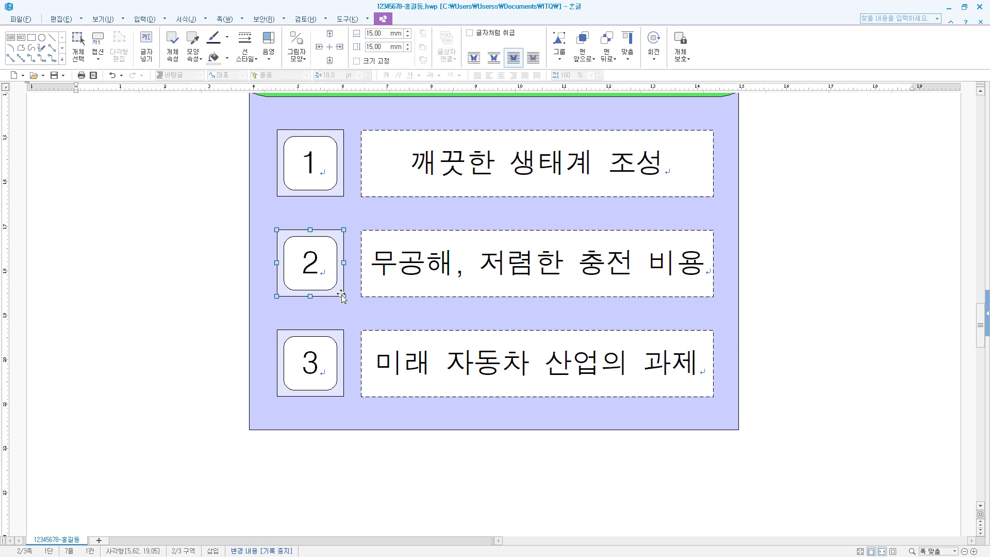
pyautogui.doubleClick(340, 296)
pyautogui.click(412, 226)
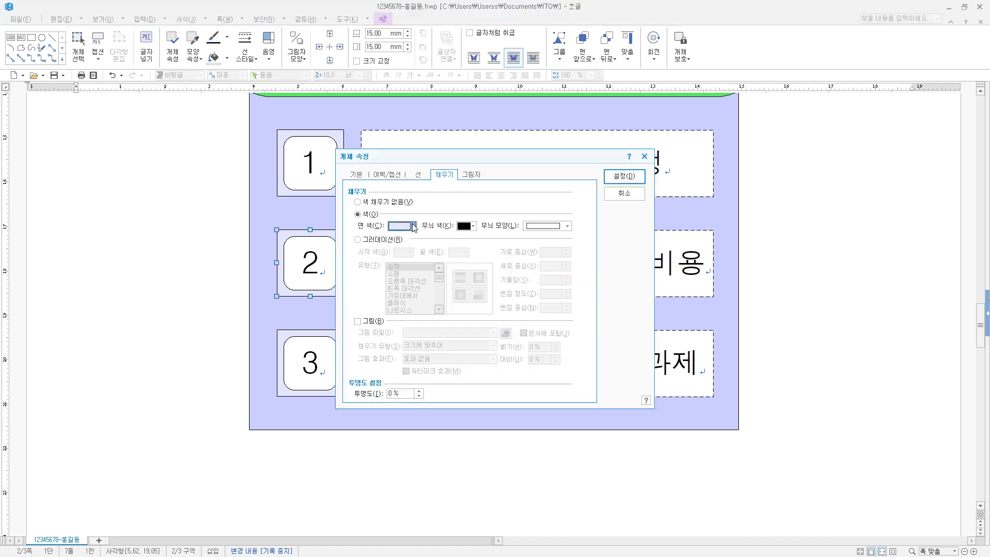
pyautogui.click(408, 265)
pyautogui.press('Return')
# Fill the square behind number 3 with red through its object properties
pyautogui.click(339, 396)
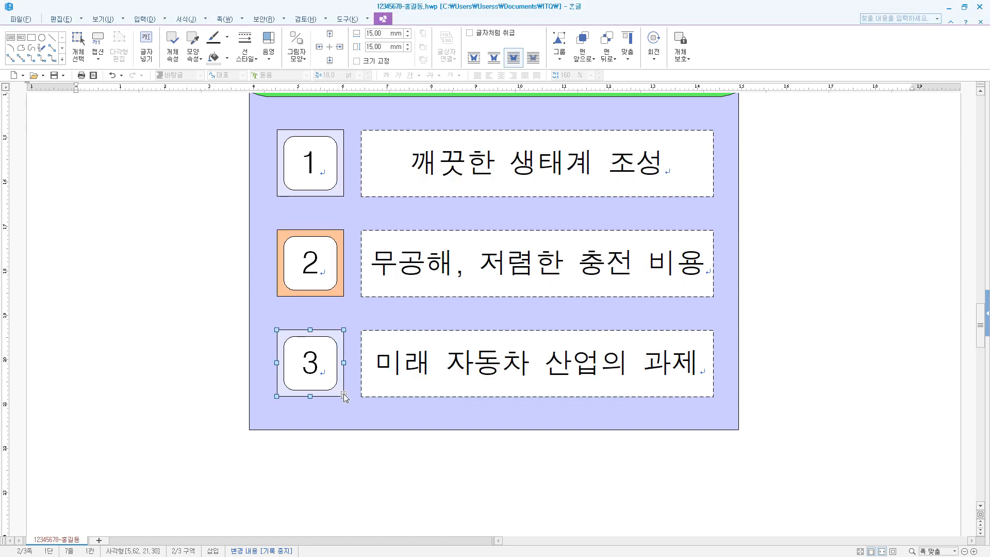
pyautogui.doubleClick(339, 395)
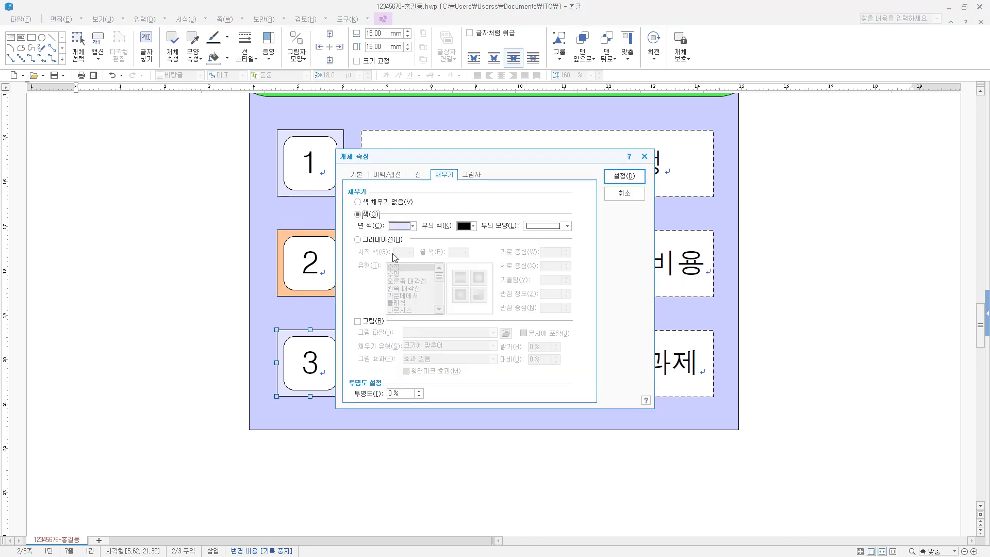
pyautogui.click(407, 226)
pyautogui.click(410, 318)
pyautogui.press('Return')
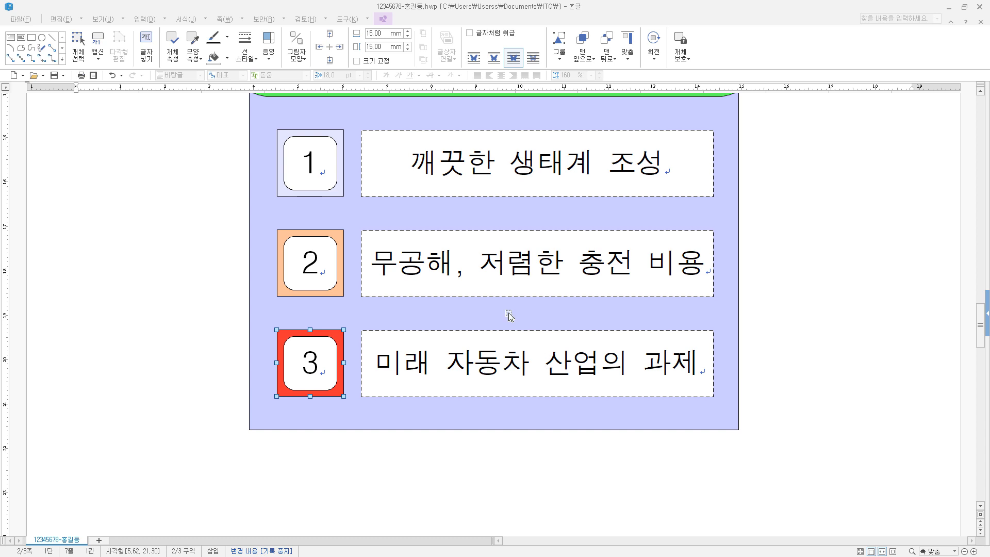
# Set all three dashed text boxes to 색 채우기 없음 so the lavender background shows through
pyautogui.click(547, 197)
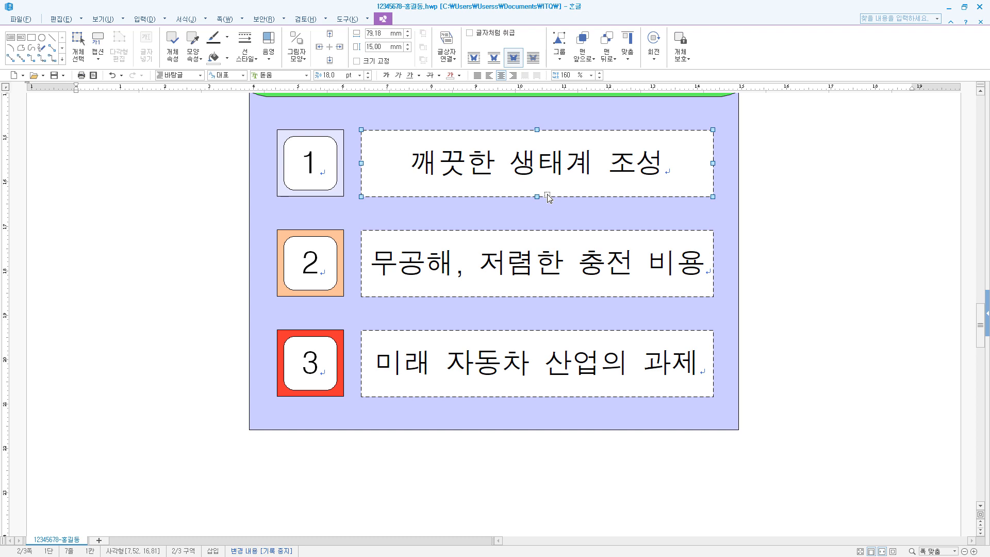
pyautogui.keyDown('shift'); pyautogui.click(551, 297); pyautogui.keyUp('shift')
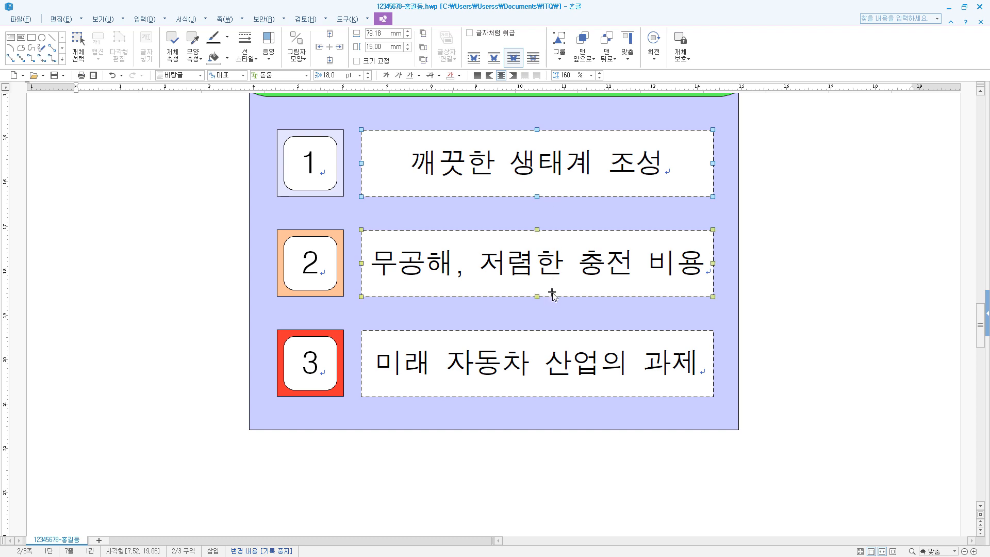
pyautogui.keyDown('shift'); pyautogui.click(566, 393); pyautogui.keyUp('shift')
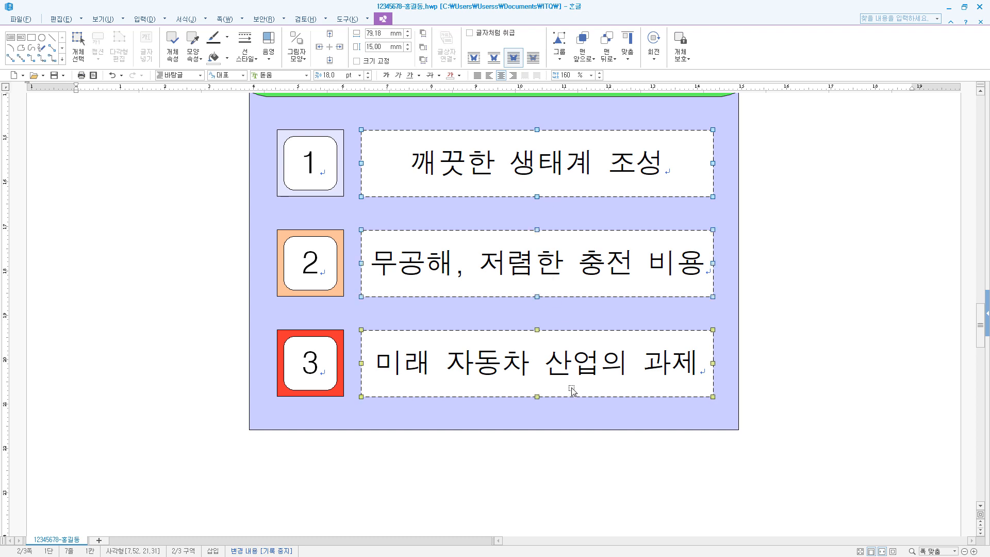
pyautogui.rightClick(588, 197)
pyautogui.click(618, 200)
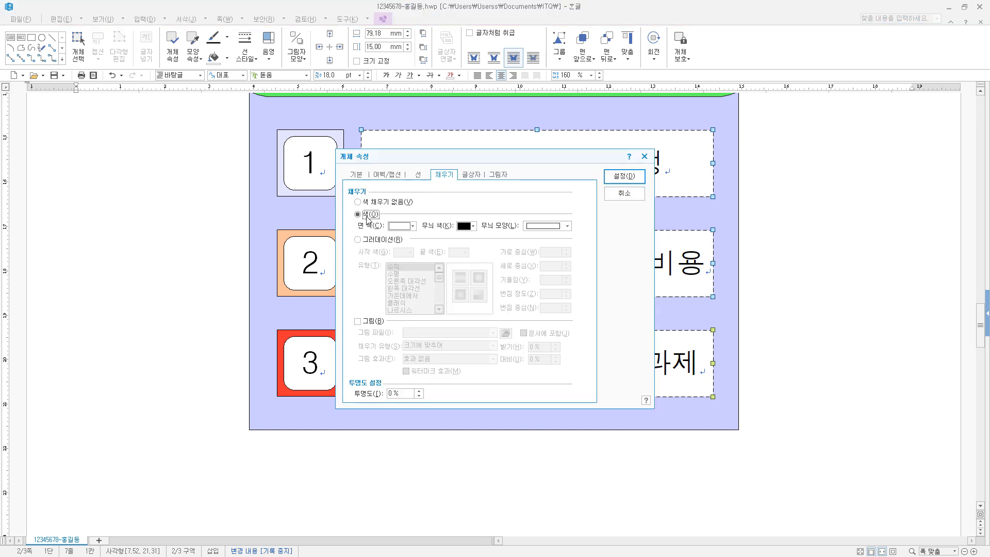
pyautogui.click(364, 205)
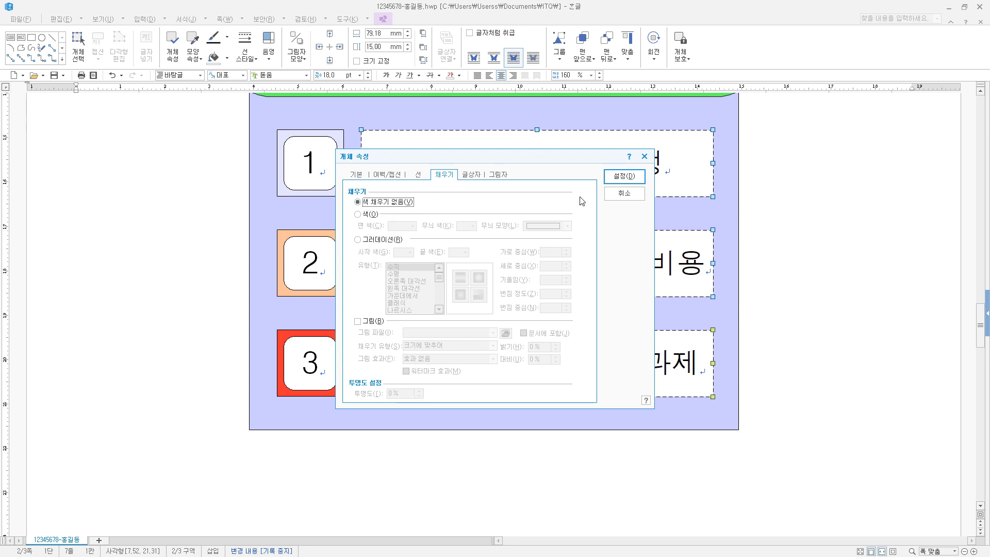
pyautogui.click(623, 178)
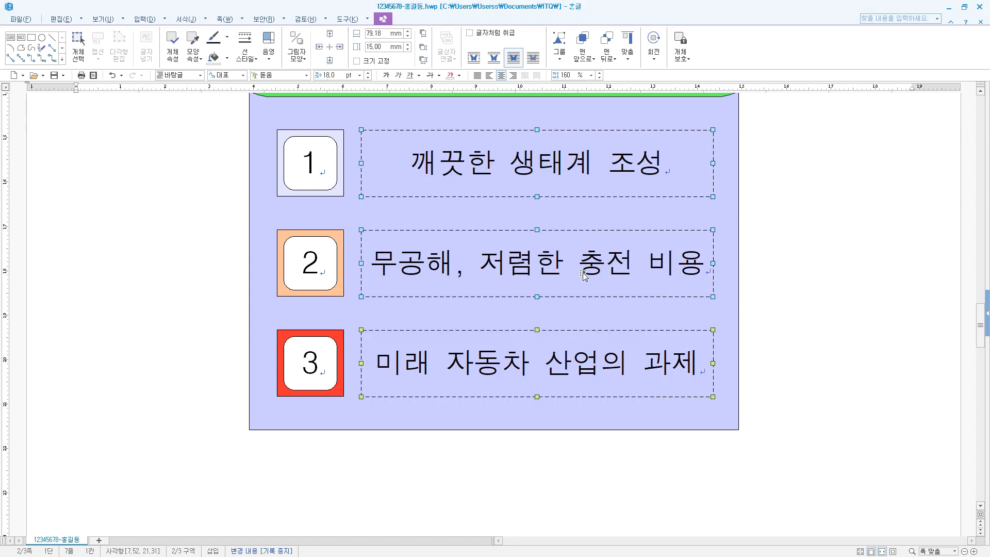
pyautogui.scroll(10, 580, 258)
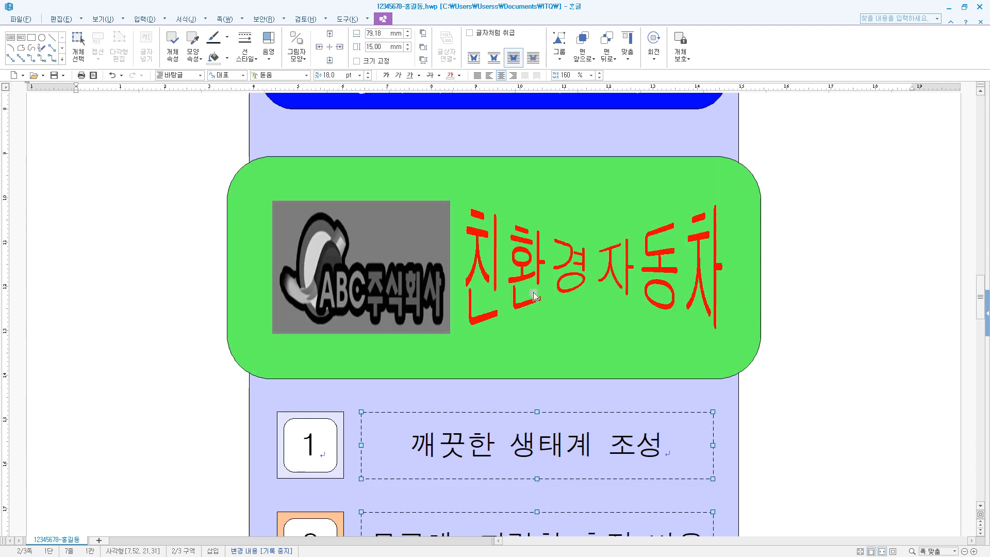
pyautogui.scroll(-10, 565, 346)
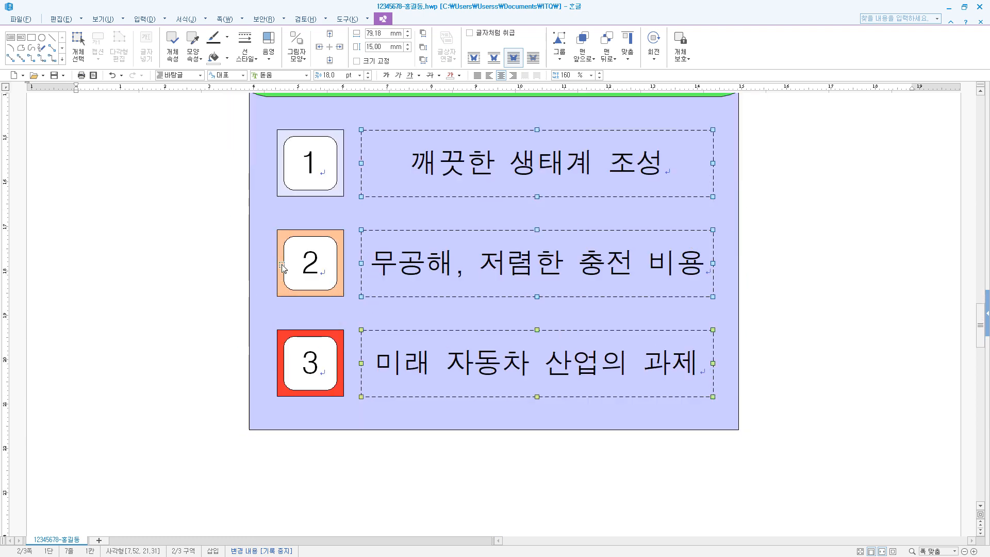
pyautogui.scroll(8, 447, 341)
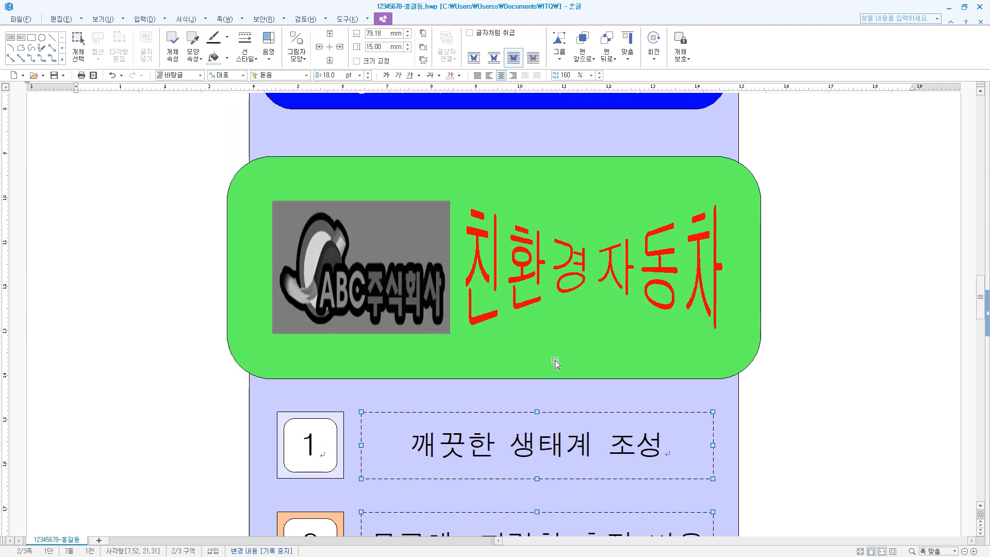
pyautogui.scroll(-4, 504, 372)
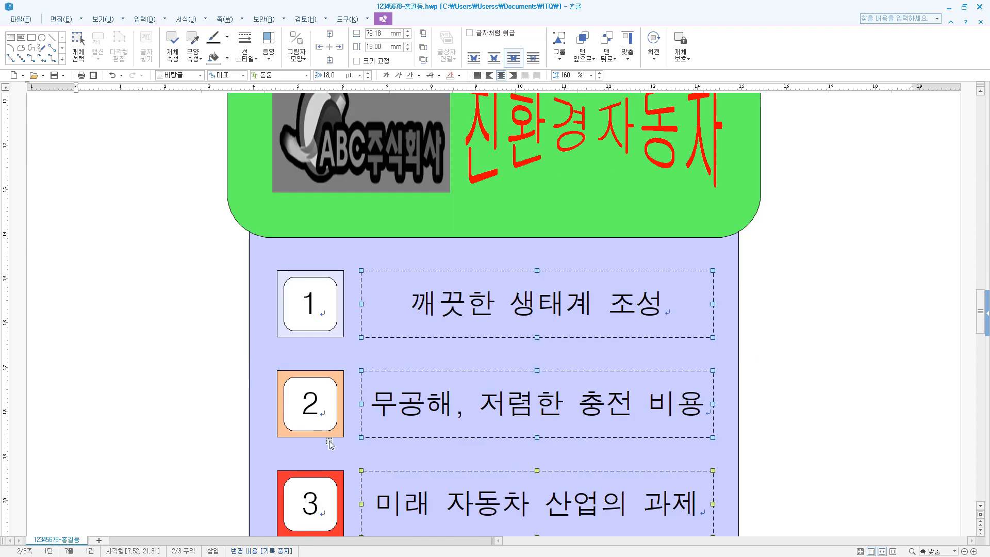
pyautogui.scroll(-2, 329, 444)
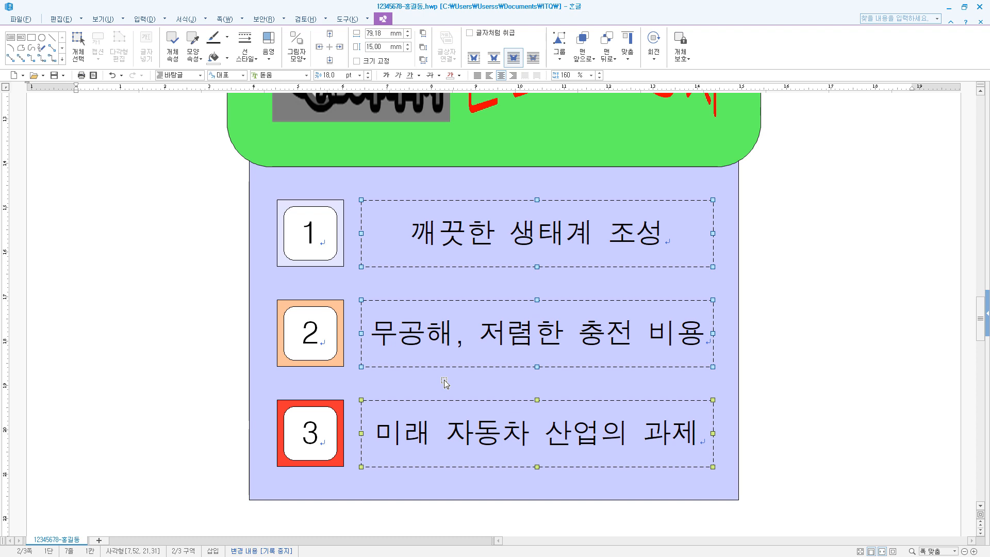
# On page 3, center the title "변화에 직면한 자동차 시장" and enter the body paragraph below it, from "지금 자동차 산업은" through "운전자를 돕고 보완"
pyautogui.scroll(-14, 445, 383)
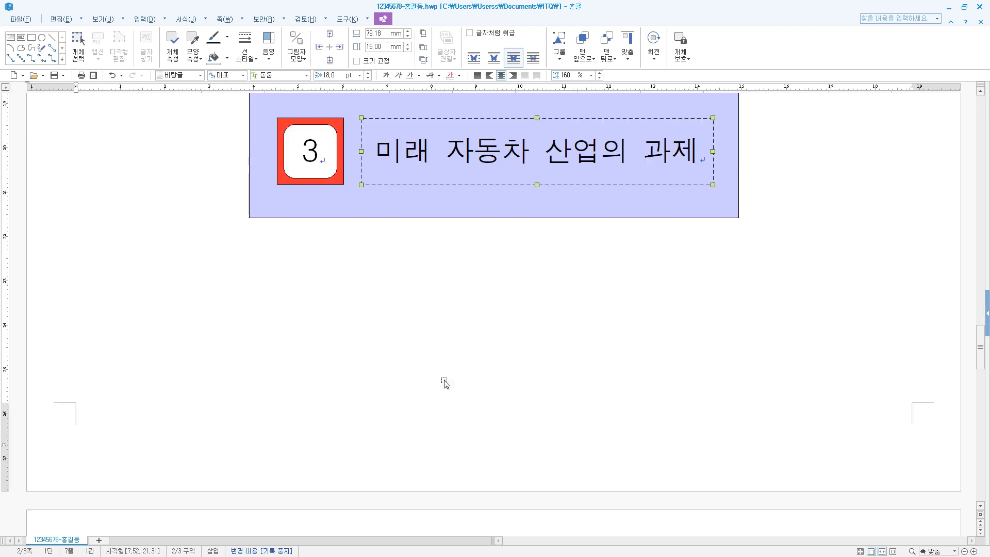
pyautogui.click(279, 320)
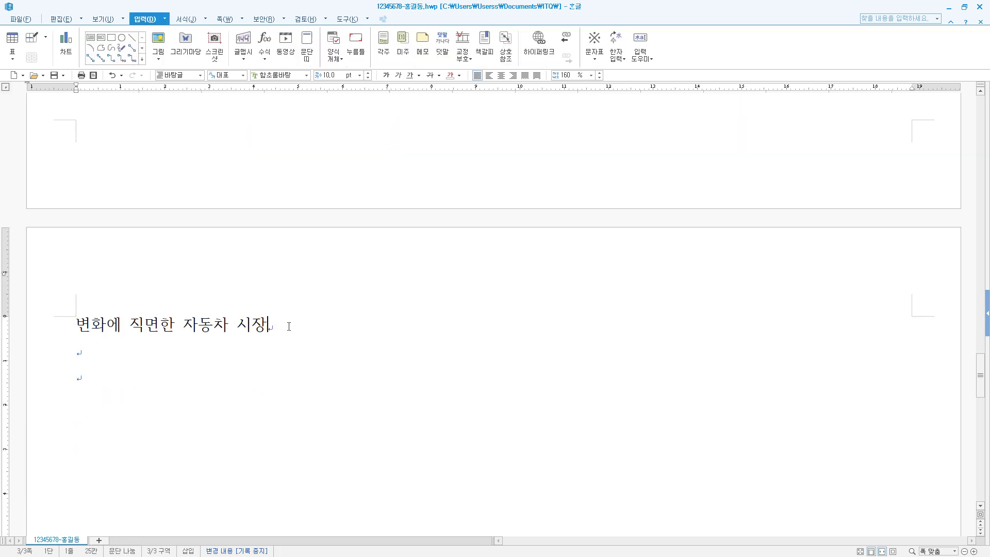
pyautogui.click(500, 75)
pyautogui.click(93, 377)
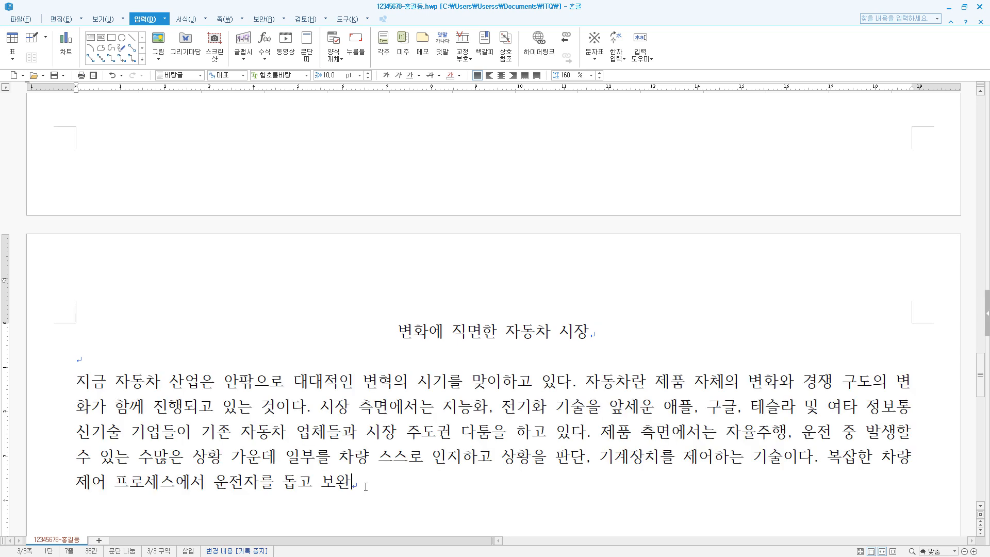
# Convert the word "보완" at the end of the paragraph to the Hanja 補完, using the 한글(漢字) input format
pyautogui.scroll(-2, 367, 471)
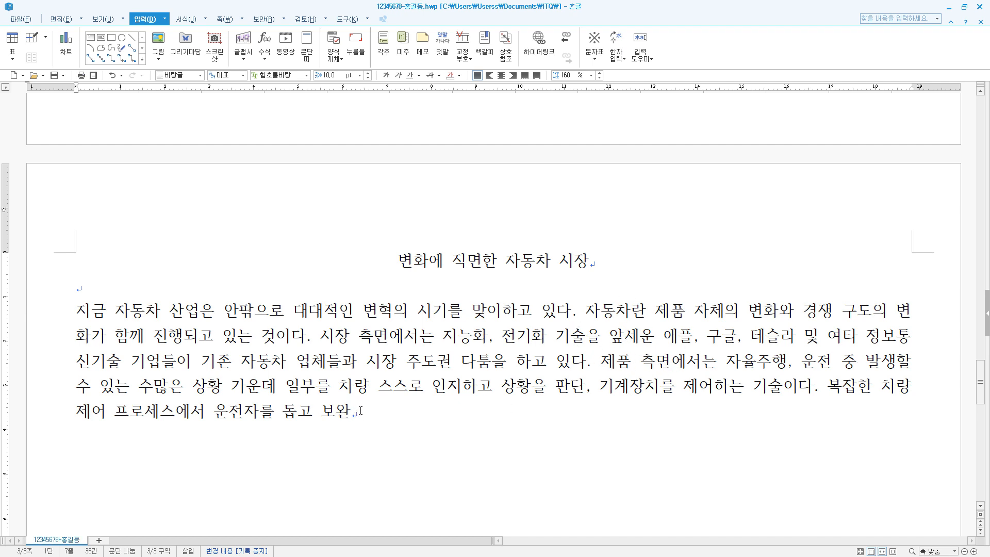
pyautogui.scroll(-2, 361, 411)
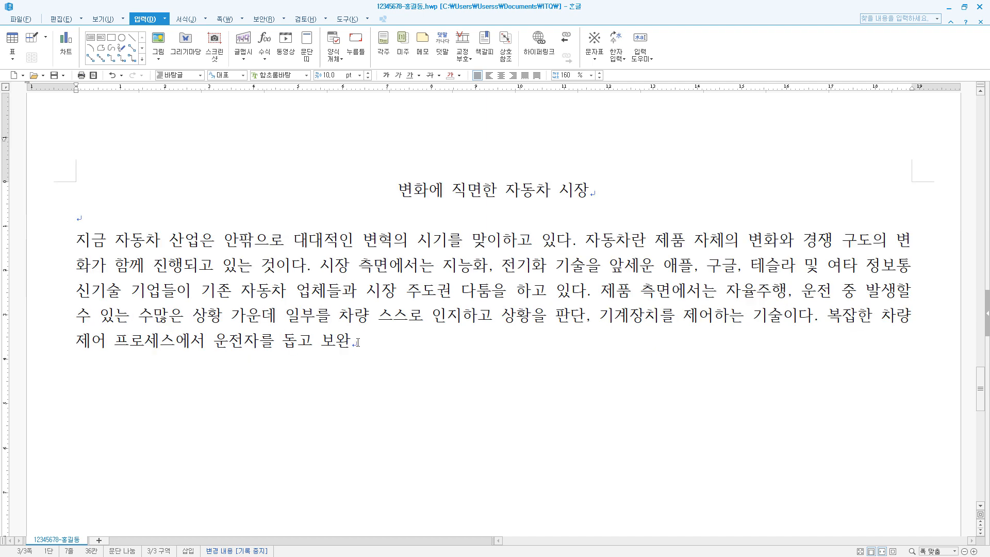
pyautogui.moveTo(357, 343); pyautogui.dragTo(325, 342)
pyautogui.click(352, 359)
pyautogui.press('F9')
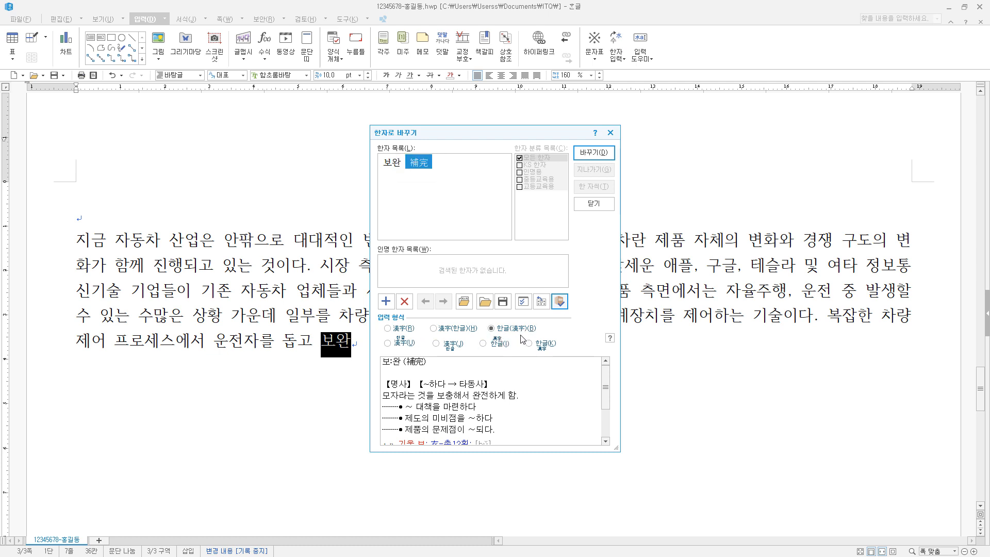
pyautogui.click(597, 155)
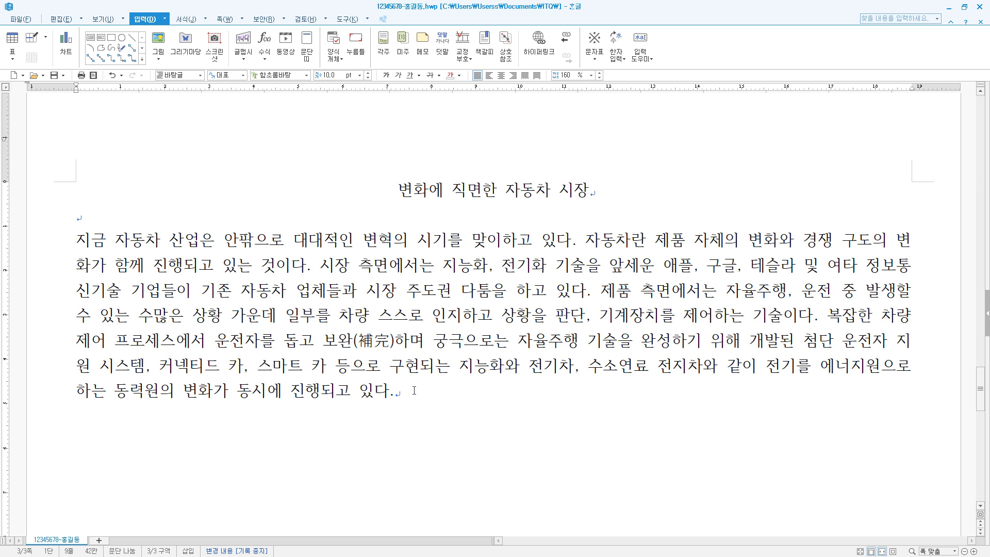
# Insert a footnote after "전지차" reading "수소와 공기 중의 산소를 반응시켜 얻은 전기로 모터를 구동하는 방식의 자동차"
pyautogui.click(703, 366)
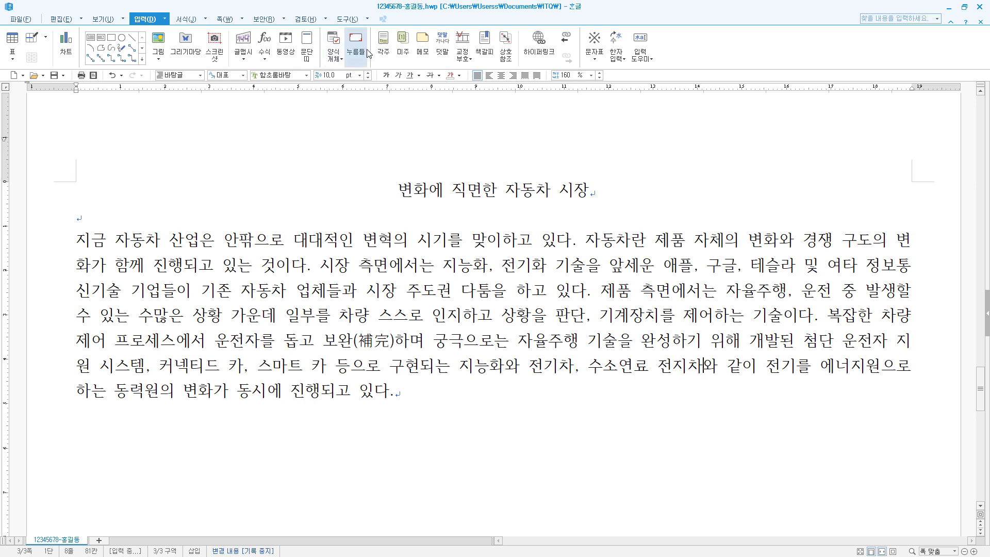
pyautogui.click(383, 42)
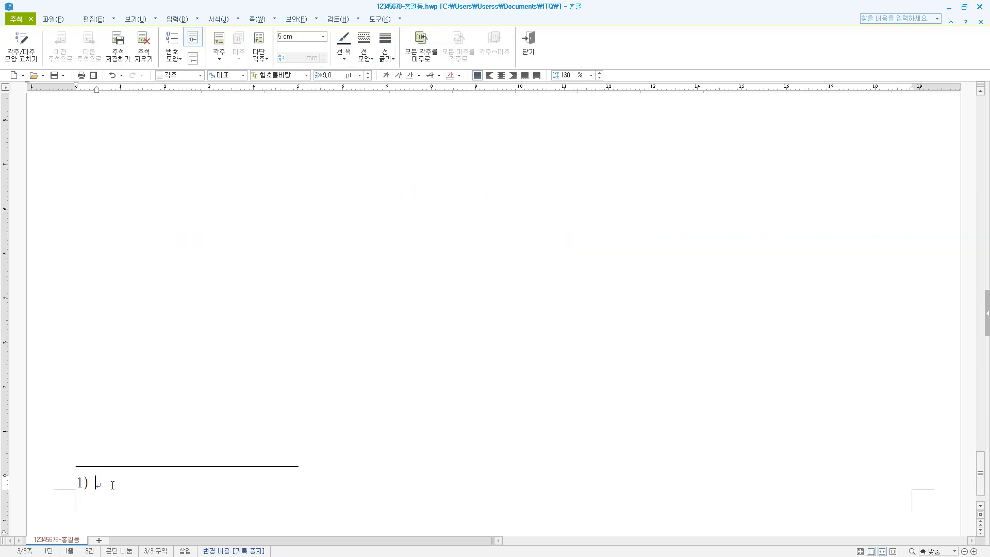
pyautogui.write('수소와 공기 중의 산소를 반응시켜 얻은 전기로 모터를 구동하는 방식의 자동차')
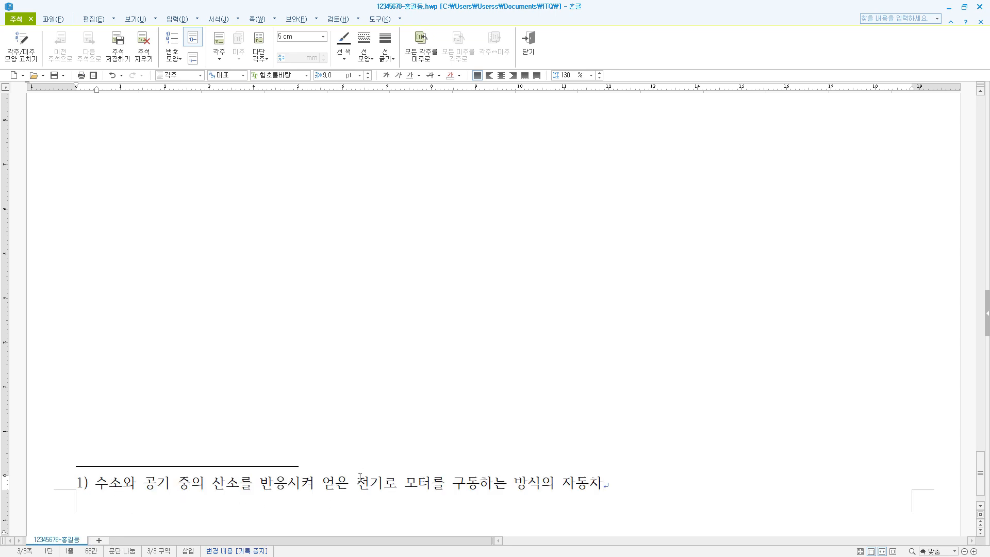
# Change the footnote's number format to Ⓐ,Ⓑ,Ⓒ in the 주석 모양 settings
pyautogui.click(79, 482)
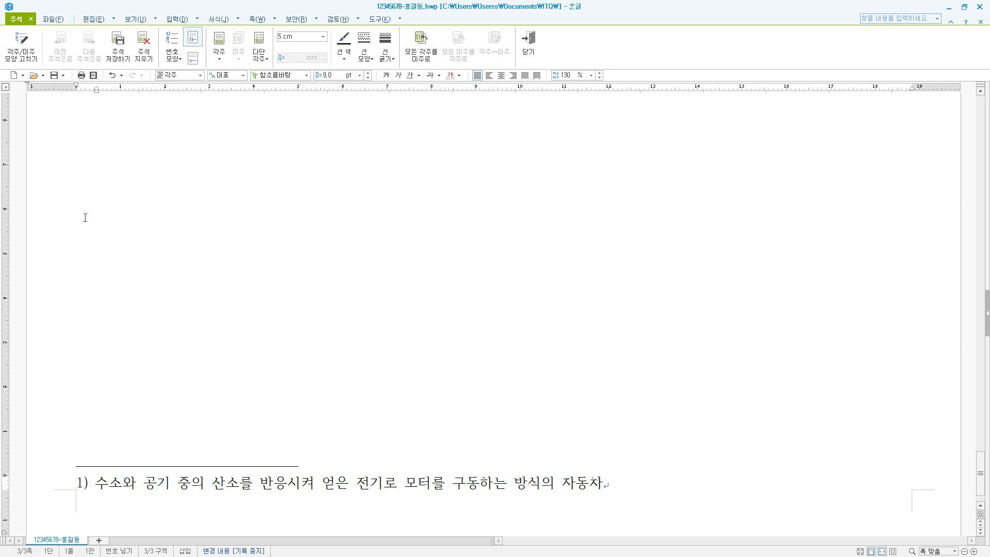
pyautogui.click(32, 58)
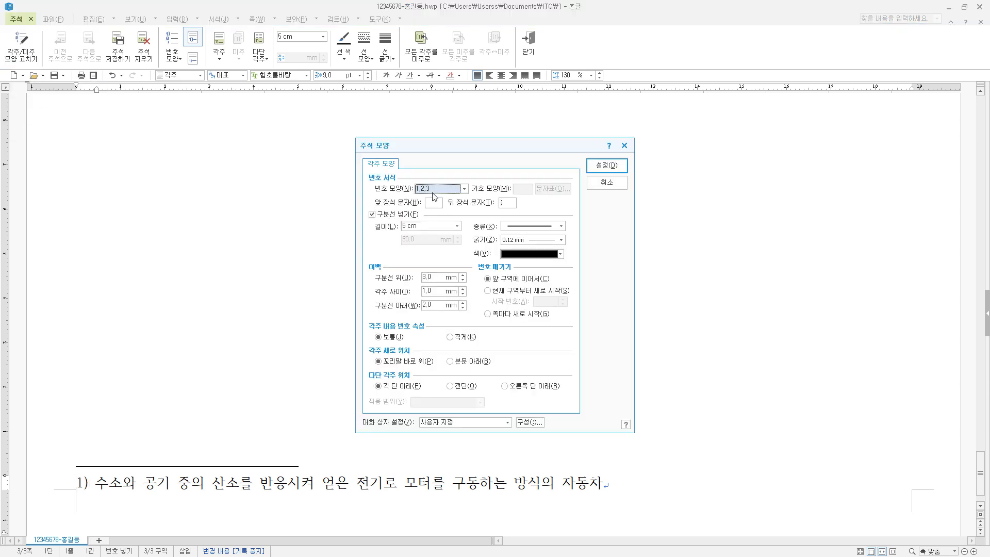
pyautogui.click(501, 203)
pyautogui.click(452, 189)
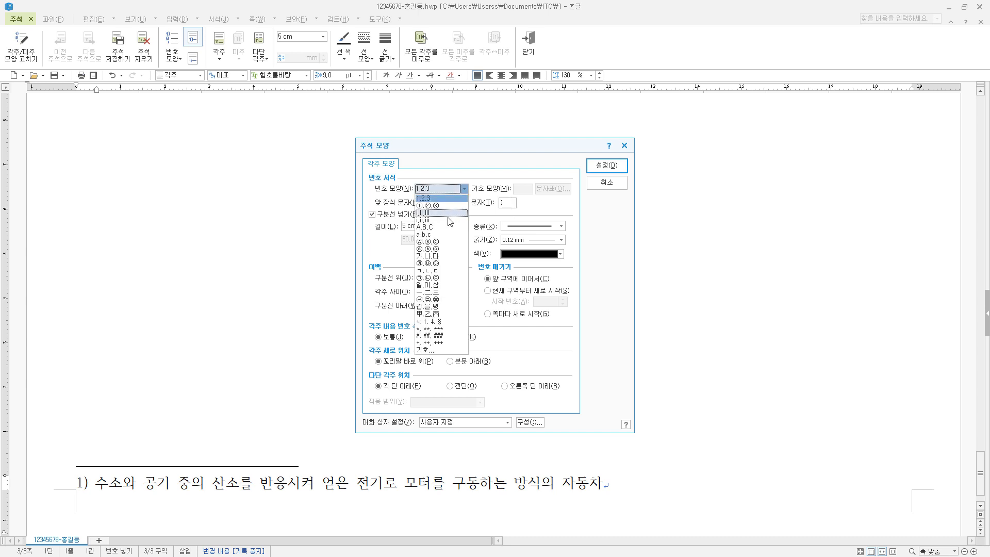
pyautogui.click(441, 242)
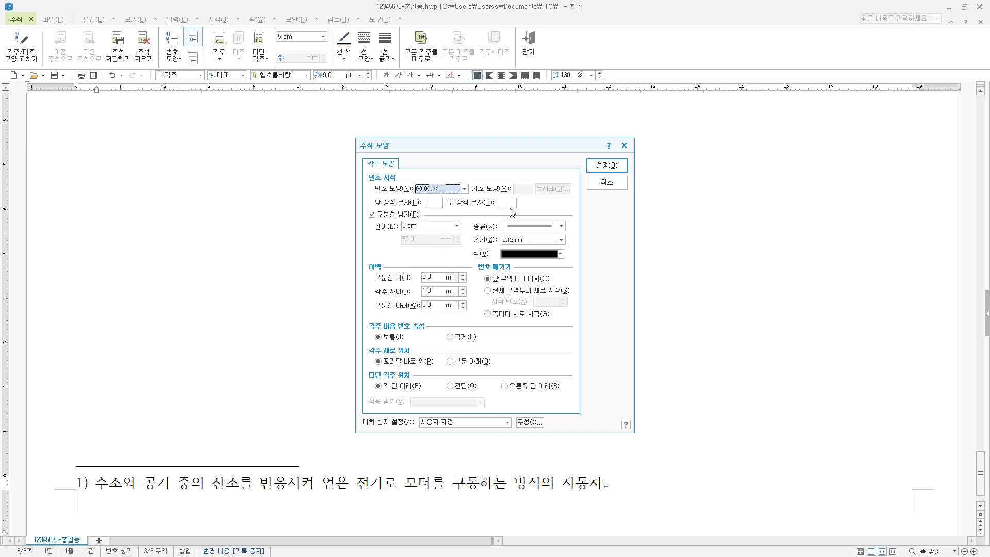
pyautogui.click(606, 171)
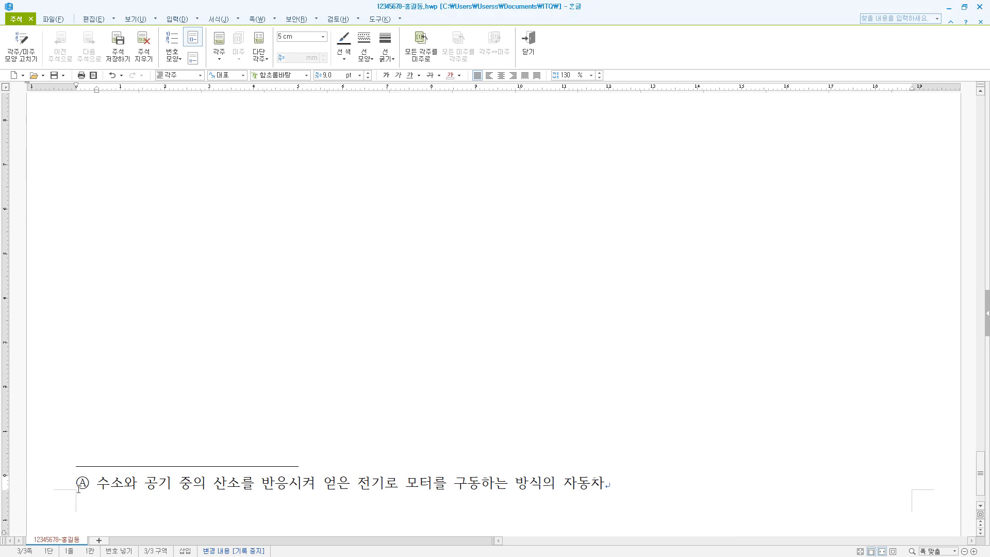
pyautogui.click(96, 483)
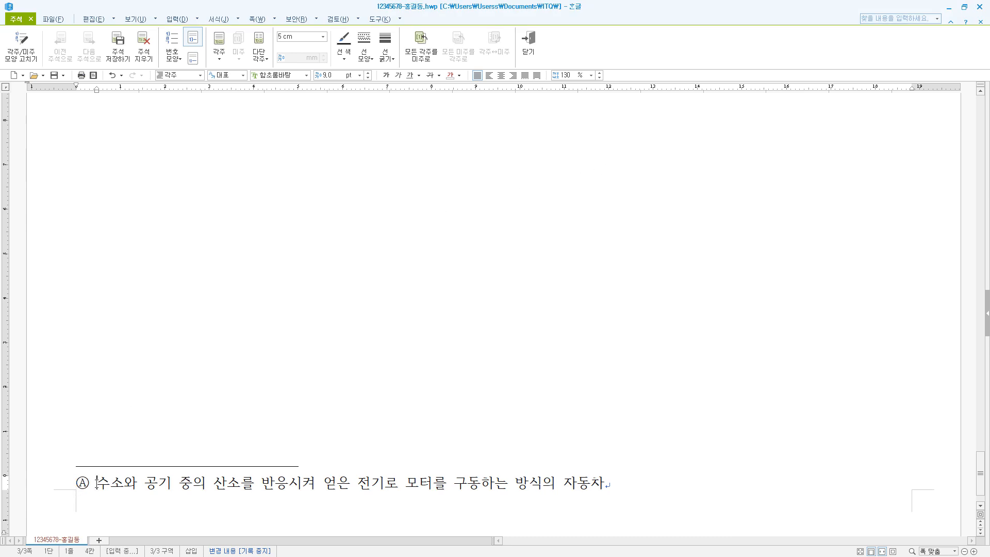
pyautogui.click(178, 60)
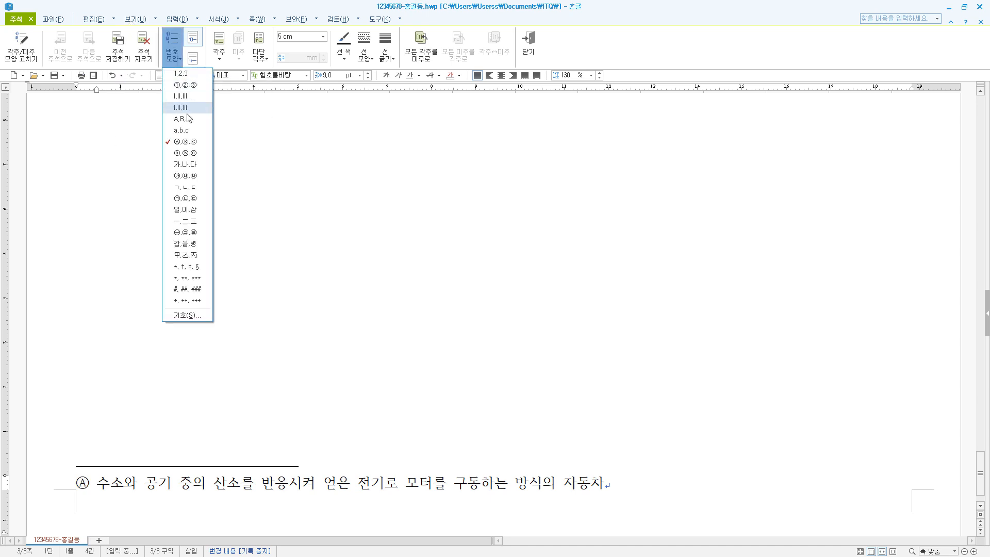
pyautogui.click(589, 53)
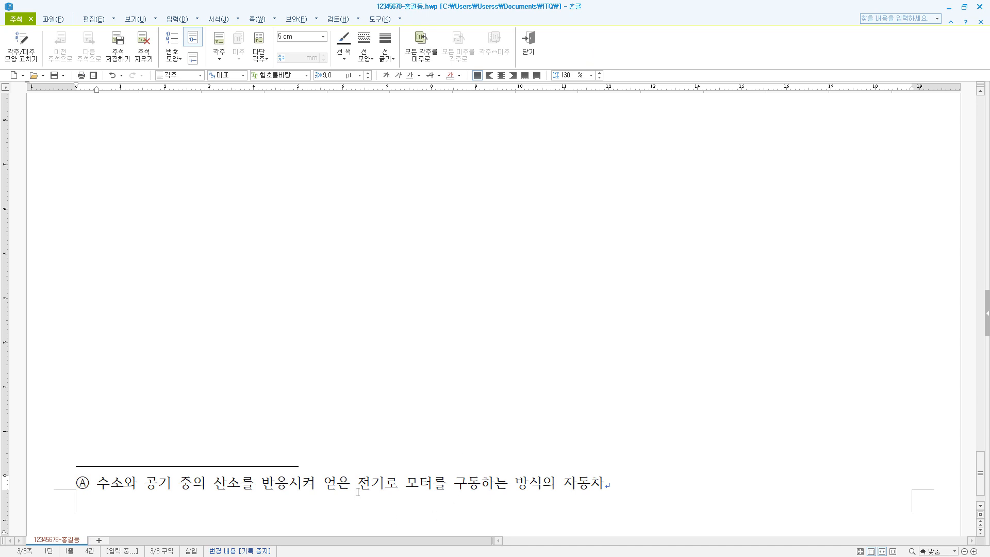
# Leave footnote editing and return to the article's body text
pyautogui.scroll(10, 355, 487)
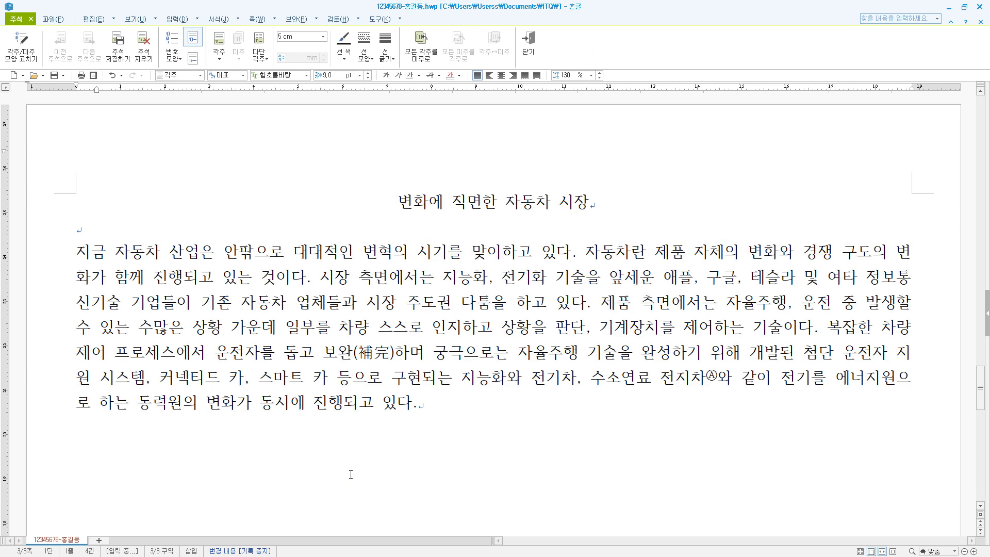
pyautogui.click(536, 46)
pyautogui.click(536, 41)
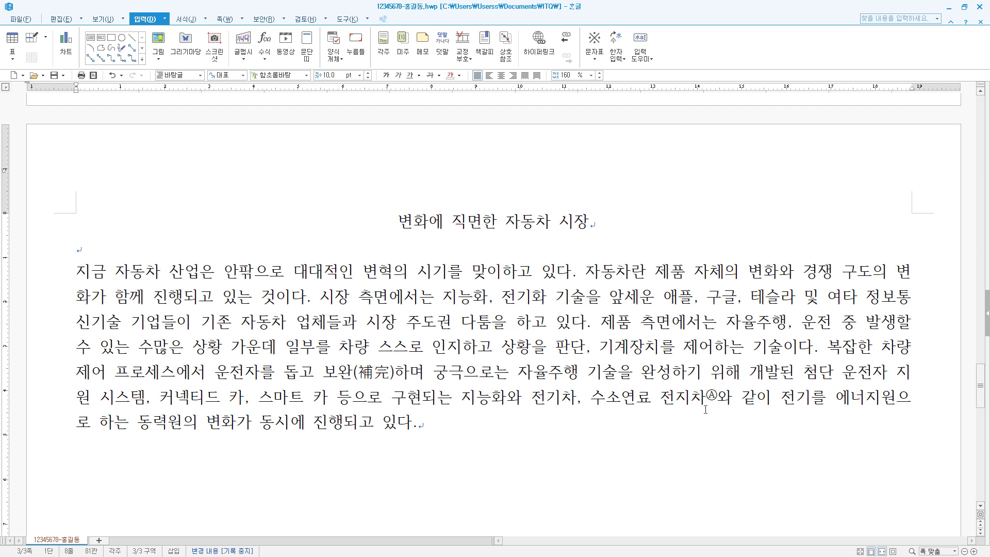
# Add a second paragraph from "현재 자동차" through "점검해 볼 수 있다.", converting that "자동차" to 自動車 in 한글(漢字) format
pyautogui.click(479, 433)
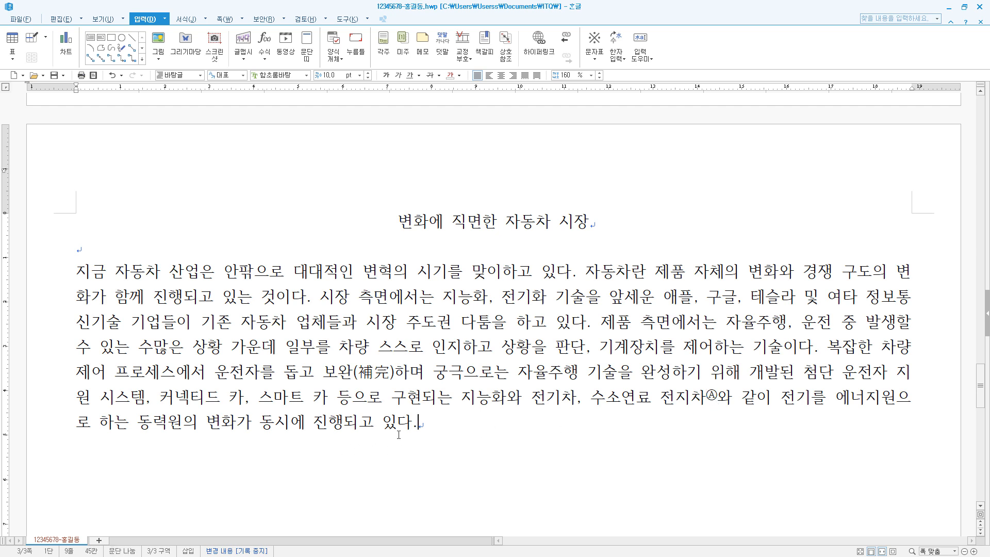
pyautogui.press('Return')
pyautogui.write('현재 자동차')
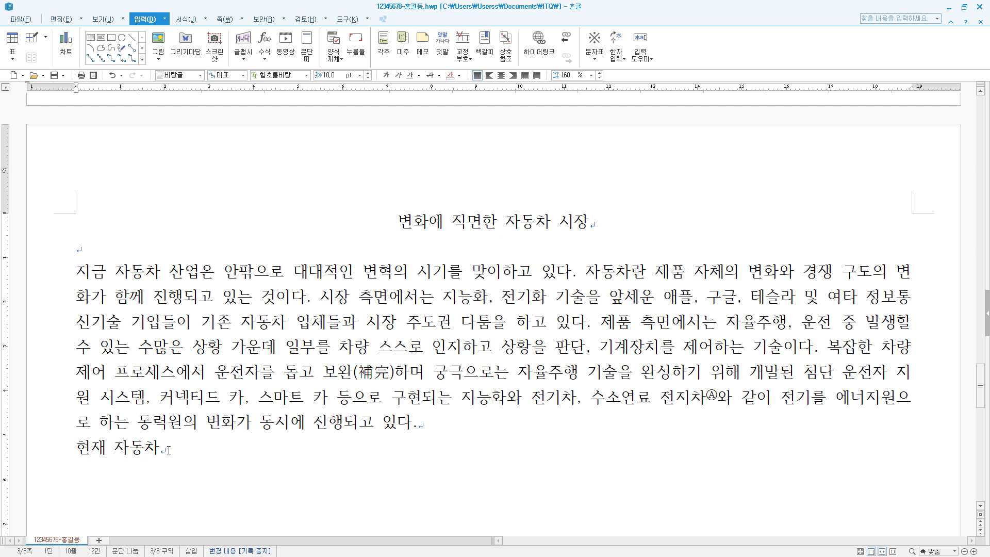
pyautogui.press('F9')
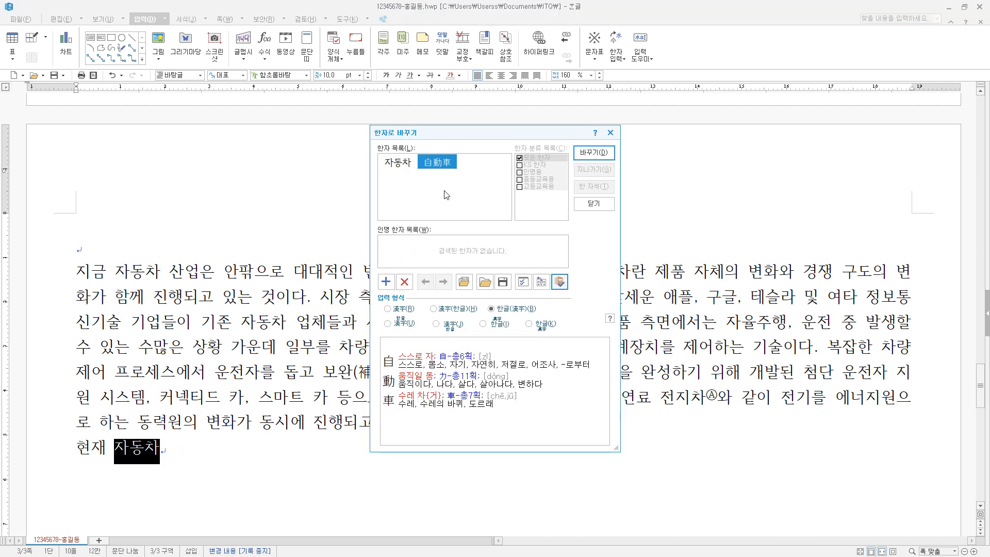
pyautogui.click(608, 150)
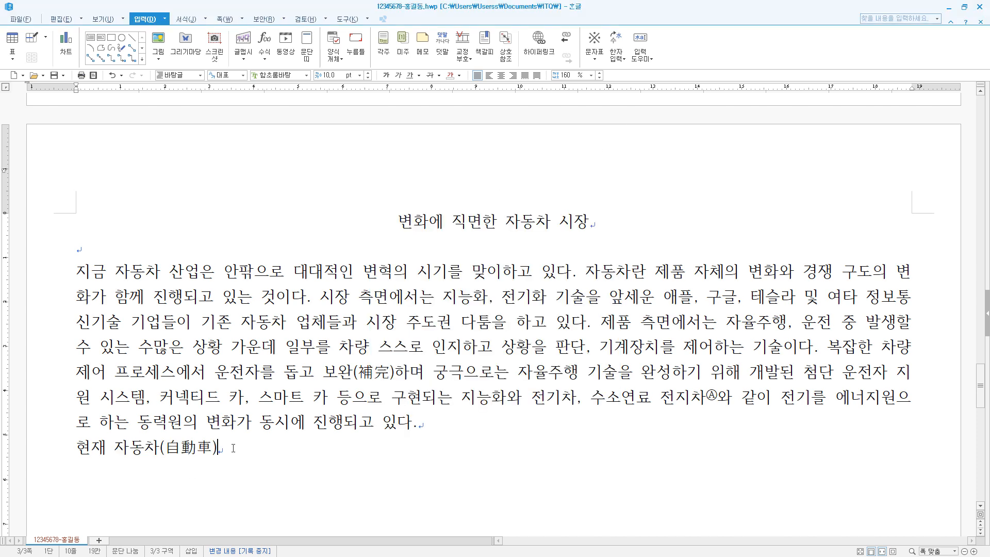
pyautogui.write('시장이 직면한 변화에는 새로운 면모도 있지만 과거 항공기, 선박 등 다른 운송수단을 제조하는 산업이 겪었던 변화 양상과 비슷한 면도 찾아볼 수 있다. 특히 기술적 영향을 많이 준 항공기 시장의 경험과 선례를 통해 새로운 시각에서 자동차 시장의 미래 이슈를 점검해 볼 수 있다.')
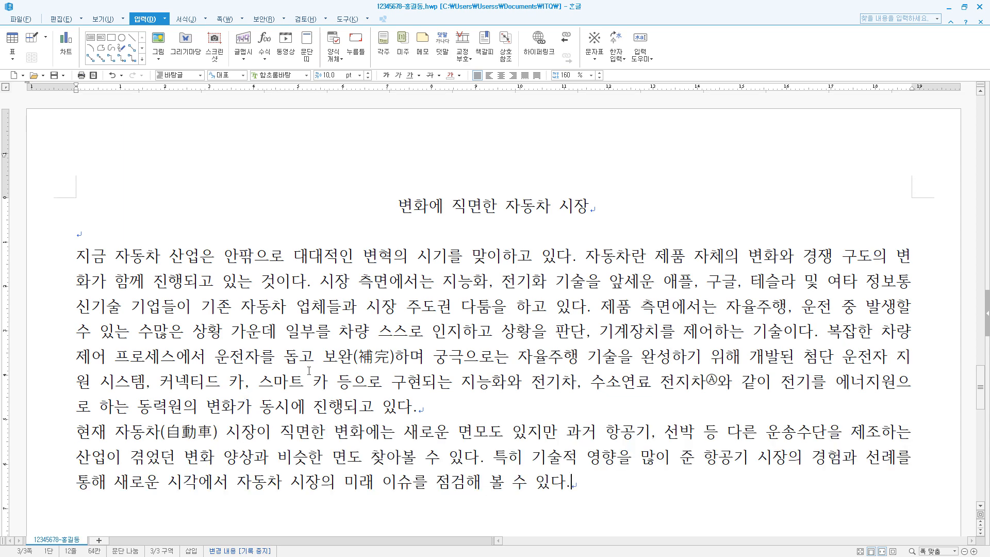
# After a blank line, add the heading "항공기에서 도입된 자동차 기술" preceded by the ▣ symbol from the 전각 기호(일반) characters
pyautogui.scroll(-3, 309, 371)
pyautogui.press('Return')
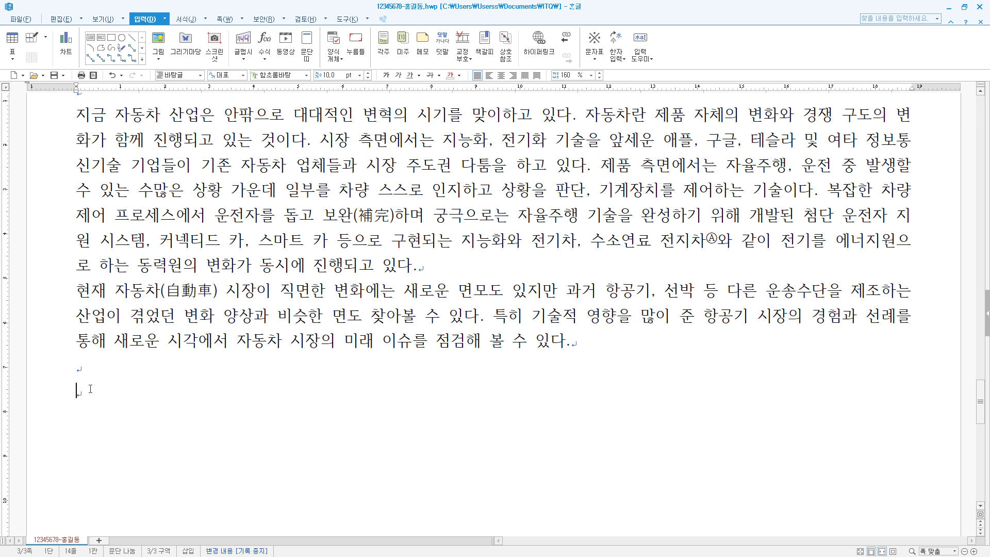
pyautogui.hotkey('ctrl', 'F10')
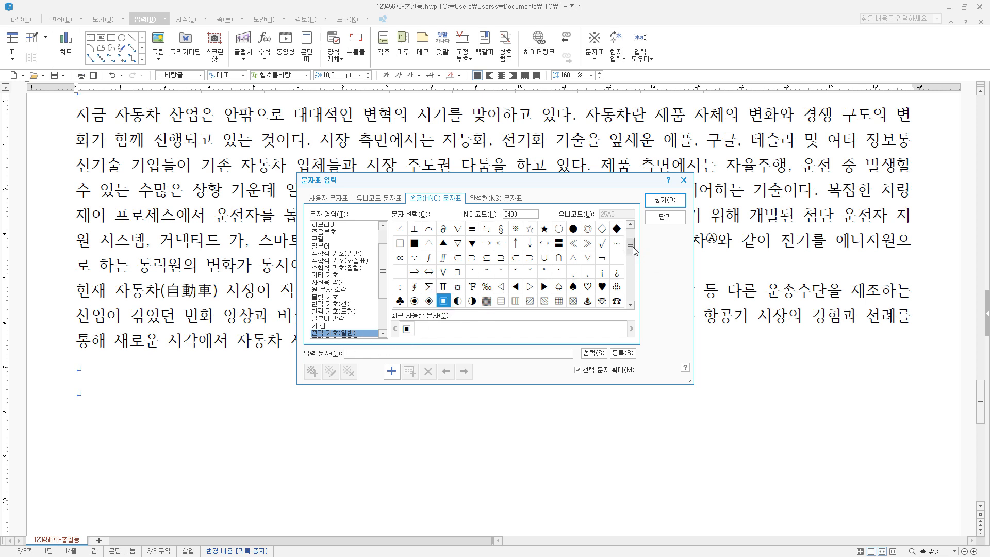
pyautogui.click(445, 304)
pyautogui.doubleClick(447, 305)
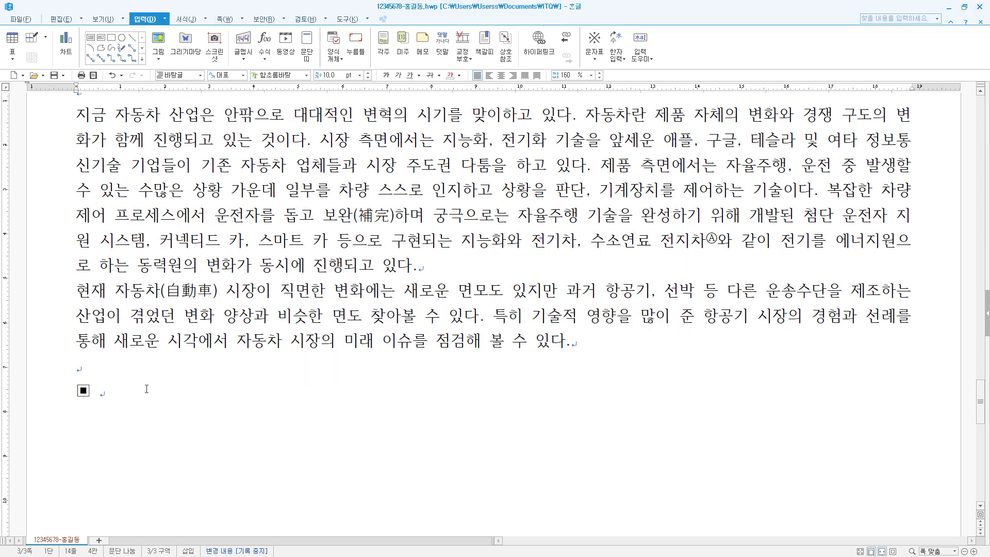
pyautogui.write('항공기에서 도입된 자동차 기술')
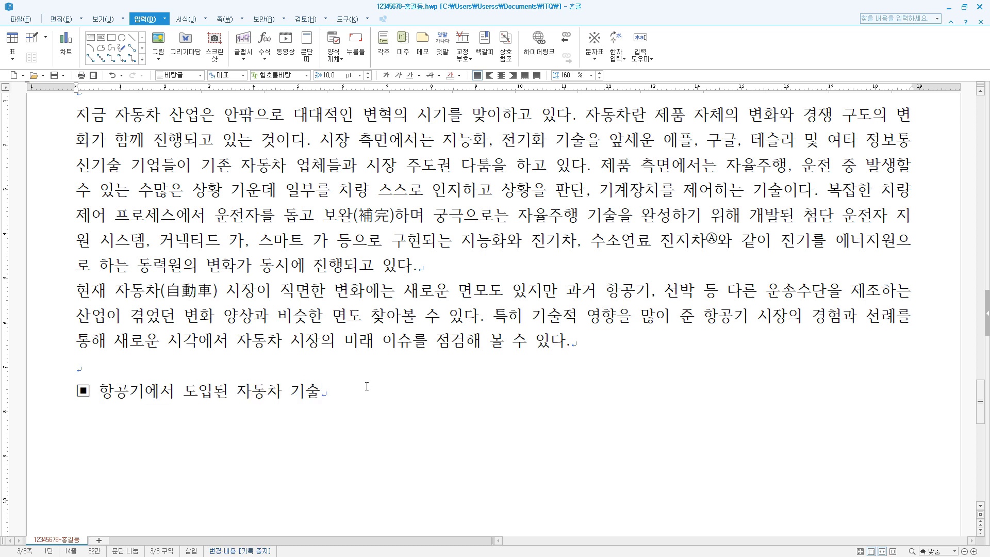
# Enter six separate lines under the heading, from "안전 관련 기술" through "리어 윙 : 공기의 흐름을 제어하는 안정 시스템"
pyautogui.press('Return')
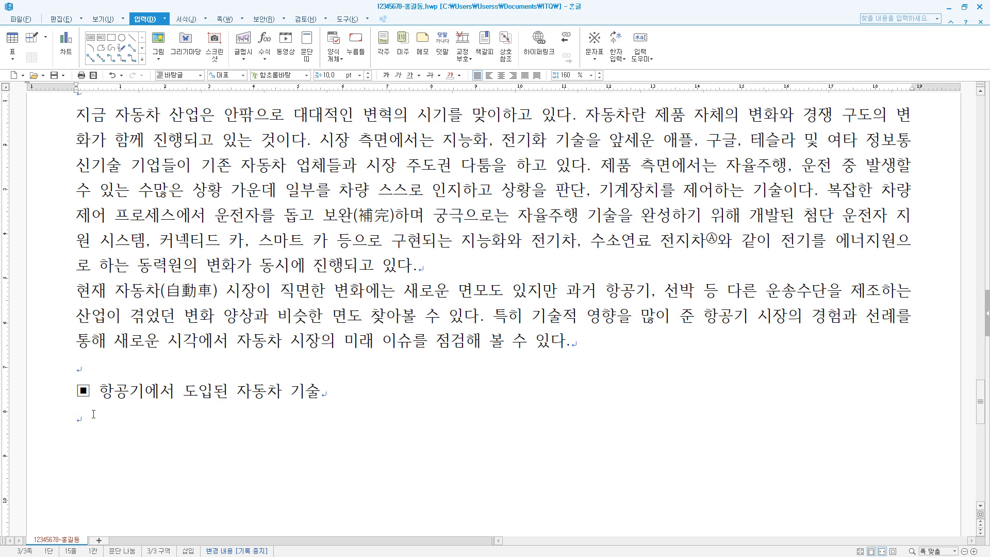
pyautogui.write('안전 관련 기술 안전벨트 : 조종사의 안전을 위해 장착된 벨트 ABS : 비행기의 안전한 착륙을 위한 장치 주행 성능 관련 터보차저 : 엔진의 출력강화를 위한 과급기 구조 리어 윙 : 공기의 흐름을 제어하는 안정 시스템')
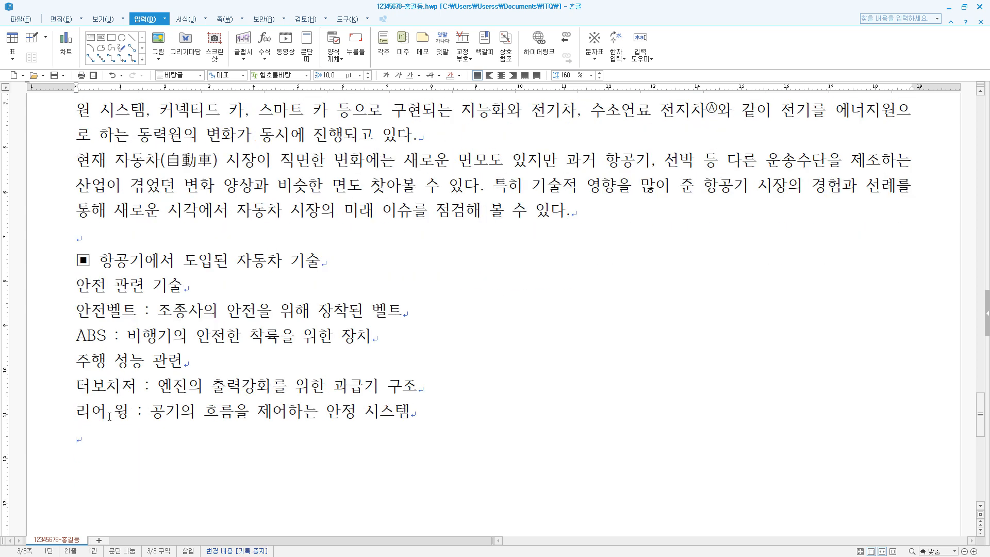
pyautogui.press('Return')
# Leave a blank line after the list and add the heading "수소차 보급 및 활성화 계획" with the ▣ symbol in front
pyautogui.click(80, 237)
pyautogui.click(73, 441)
pyautogui.click(82, 467)
pyautogui.hotkey('ctrl', 'F10')
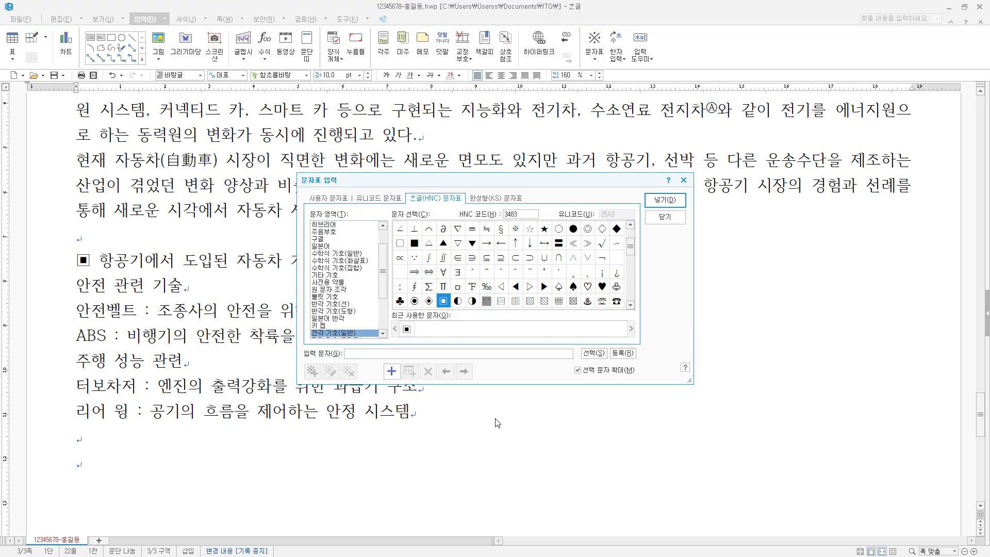
pyautogui.click(665, 200)
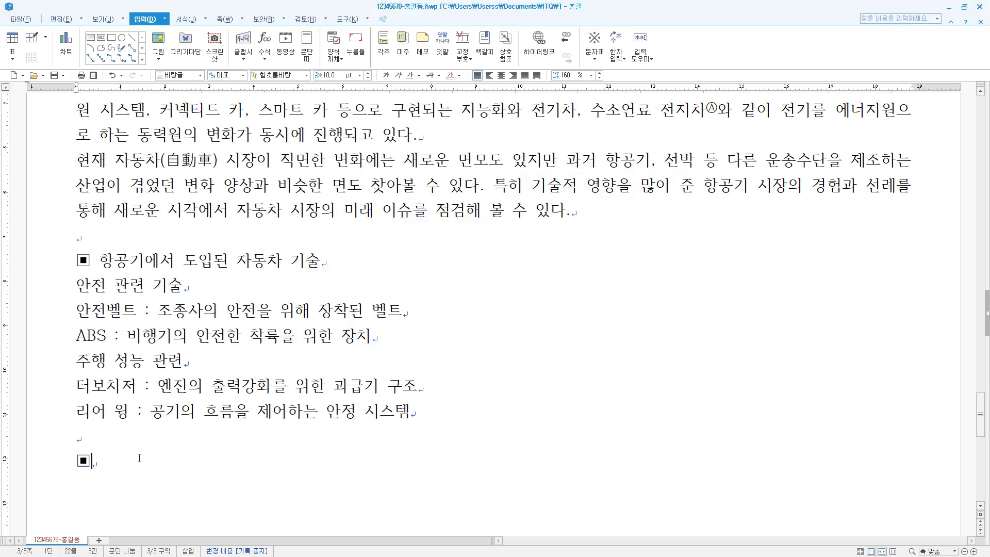
pyautogui.write('수소차 보급 및 활성화 계획')
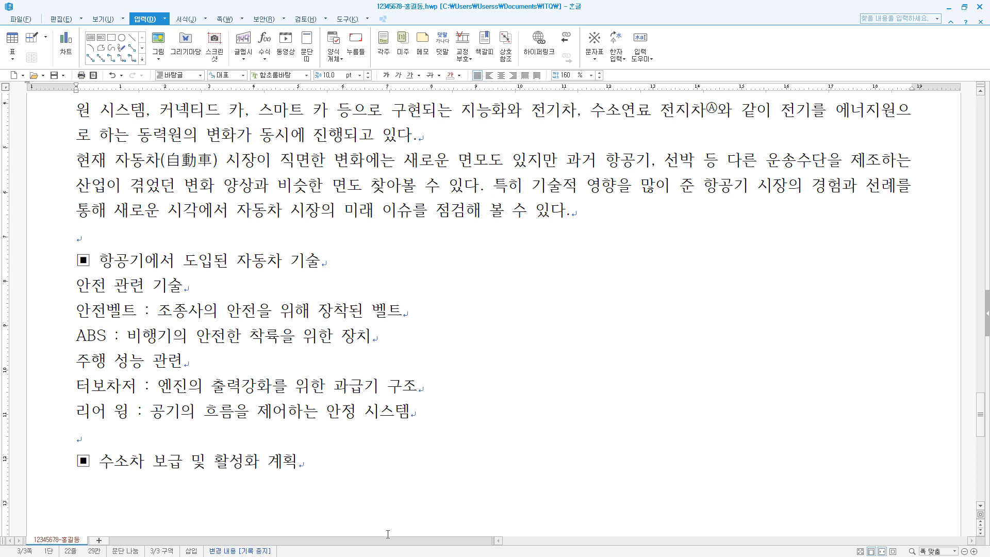
# Insert a table of 8 rows and 5 columns below the 수소차 heading, with 글자처럼 취급 enabled
pyautogui.scroll(-2, 332, 460)
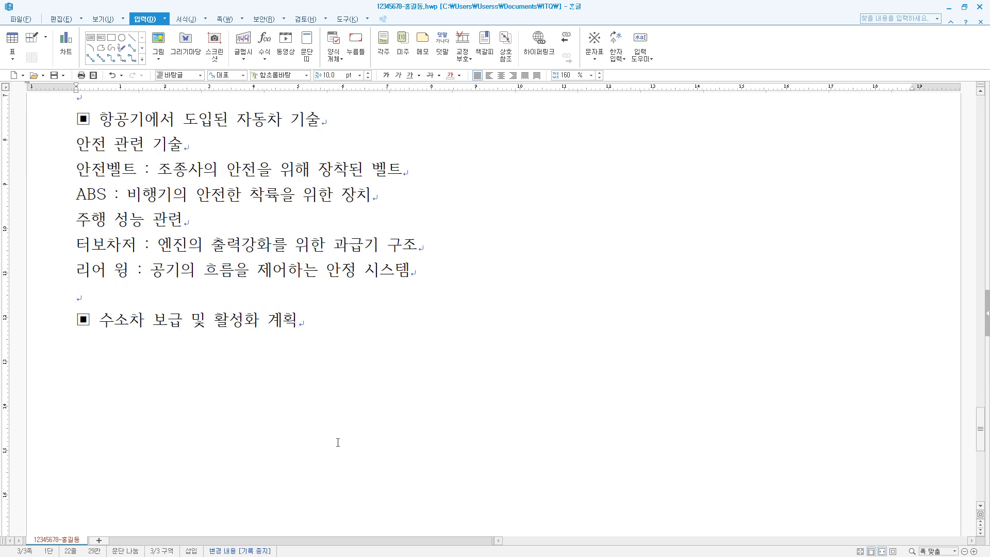
pyautogui.press('Return')
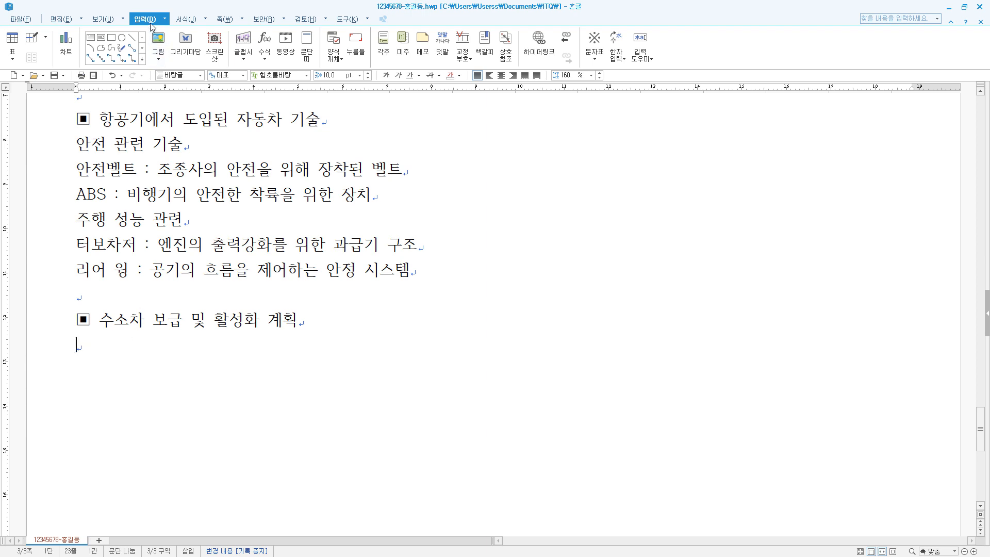
pyautogui.click(12, 43)
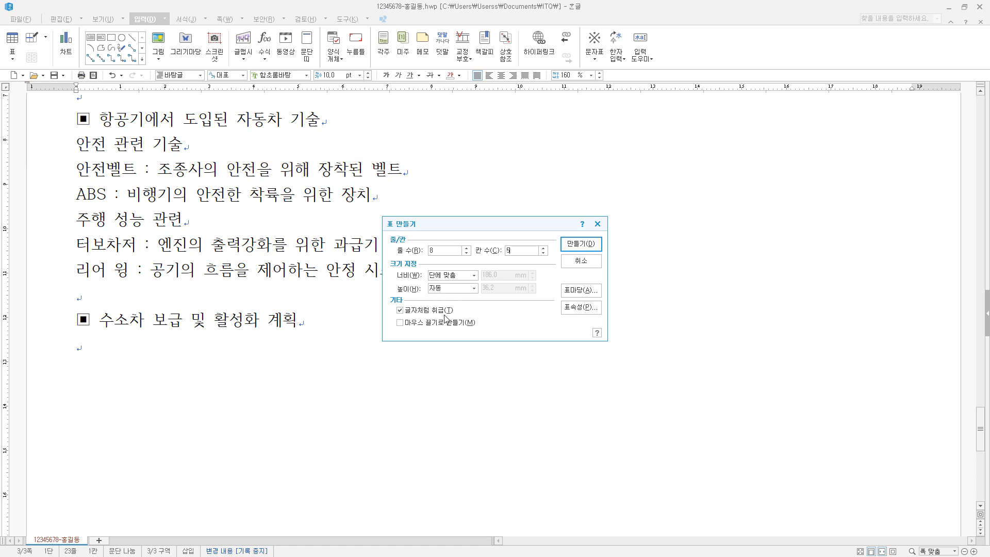
pyautogui.click(581, 244)
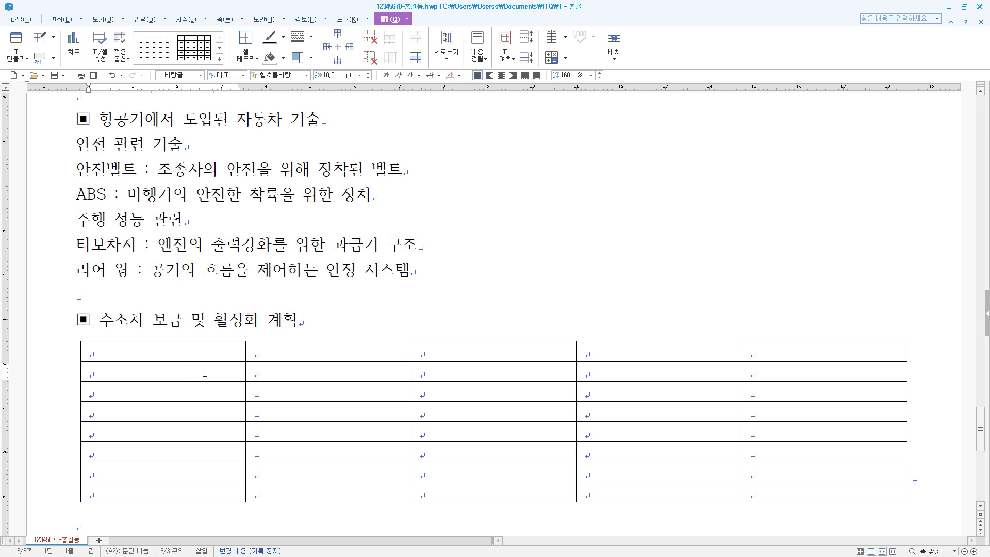
# In the table's first column, merge rows 2–3, rows 4–5 and rows 6–8 into single cells
pyautogui.moveTo(205, 372); pyautogui.dragTo(203, 388)
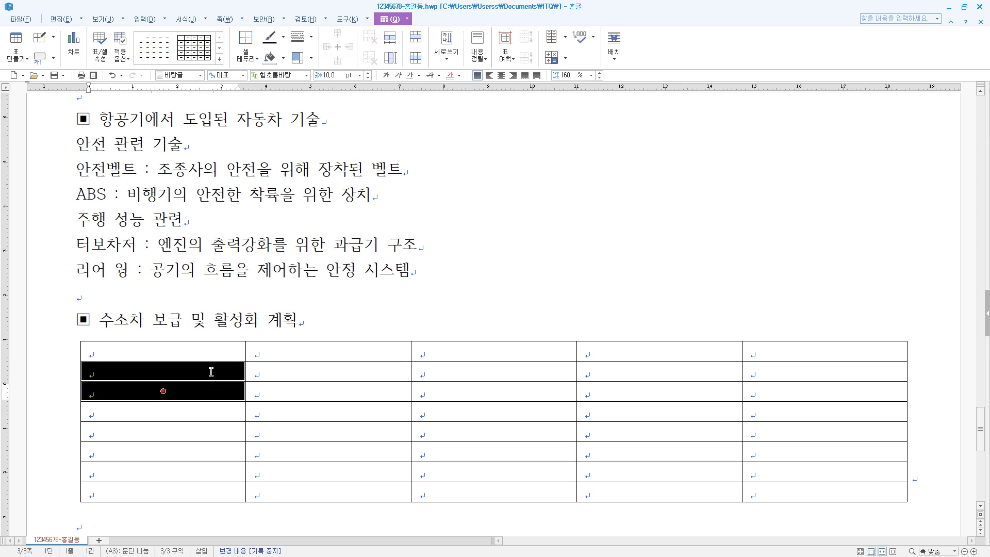
pyautogui.rightClick(210, 372)
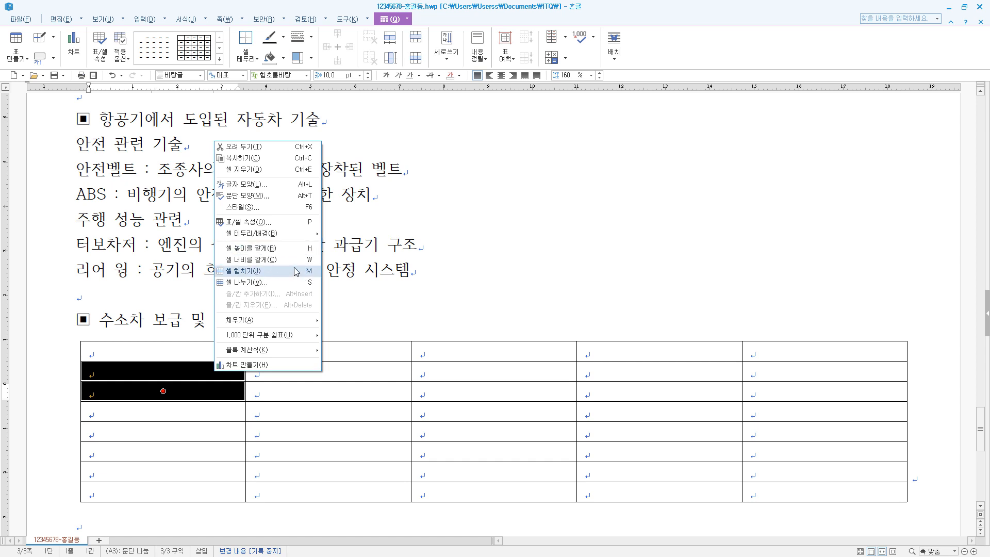
pyautogui.click(354, 13)
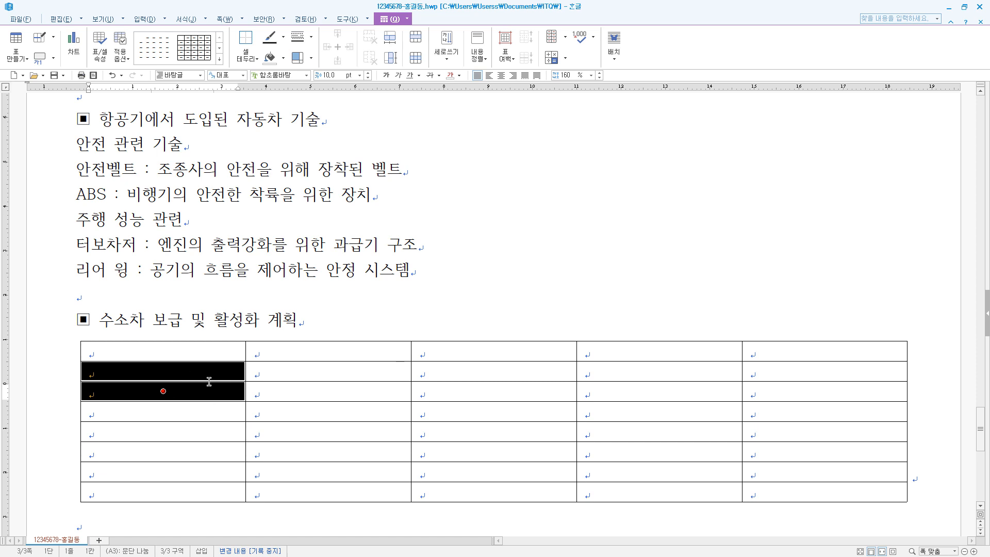
pyautogui.press('m')
pyautogui.moveTo(222, 413); pyautogui.dragTo(203, 491)
pyautogui.press('m')
pyautogui.press('m')
# In the table's second column, merge rows 2–3, rows 4–5 and rows 6–8 into single cells
pyautogui.moveTo(287, 371); pyautogui.dragTo(310, 493)
pyautogui.press('m')
pyautogui.press('m')
pyautogui.press('m')
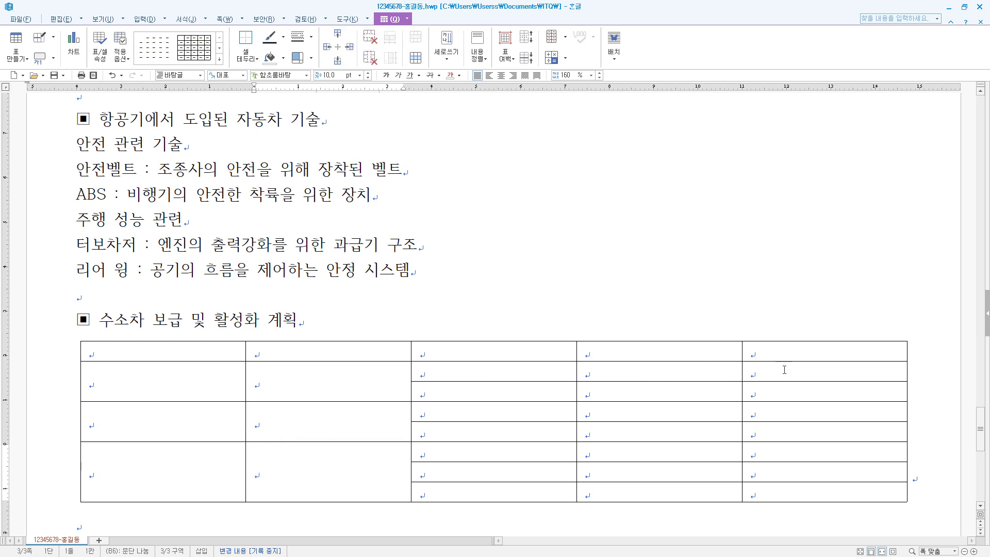
# In the table's last column, merge rows 2–3, rows 4–5 and rows 6–8 into single cells
pyautogui.moveTo(784, 369); pyautogui.dragTo(795, 490)
pyautogui.press('m')
pyautogui.press('m')
pyautogui.press('m')
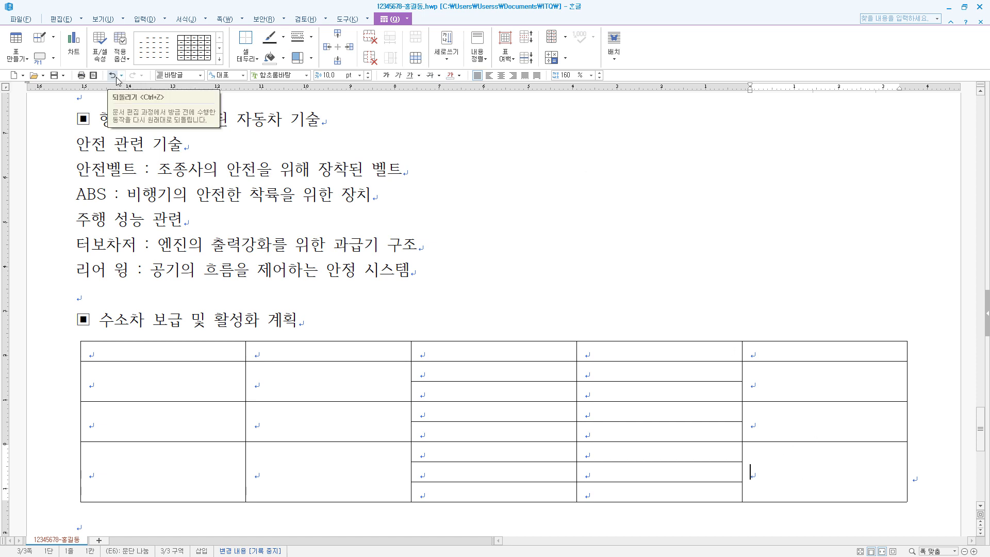
# Undo the merge of rows 6–8 in the last column and merge only rows 6–7 there
pyautogui.click(112, 75)
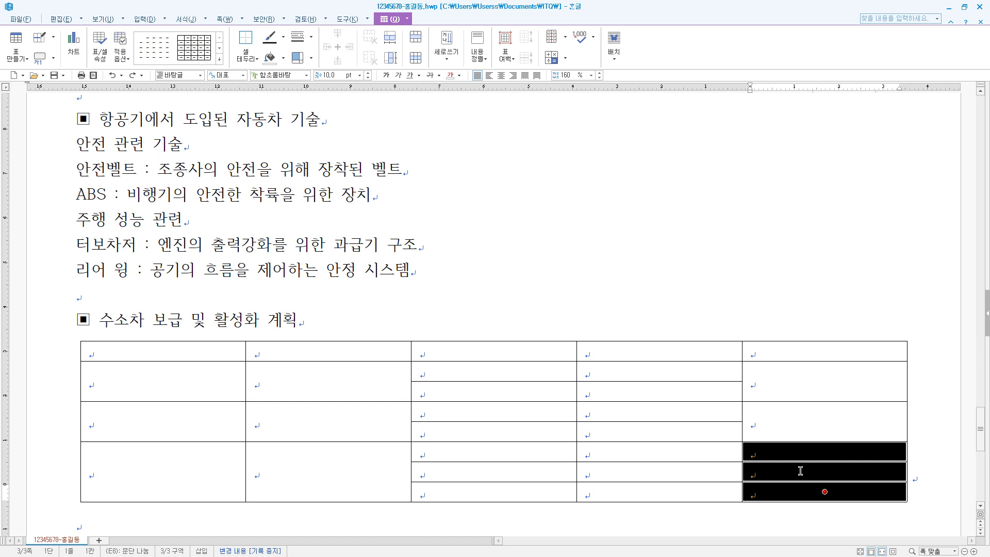
pyautogui.click(824, 451)
pyautogui.moveTo(821, 462); pyautogui.dragTo(822, 471)
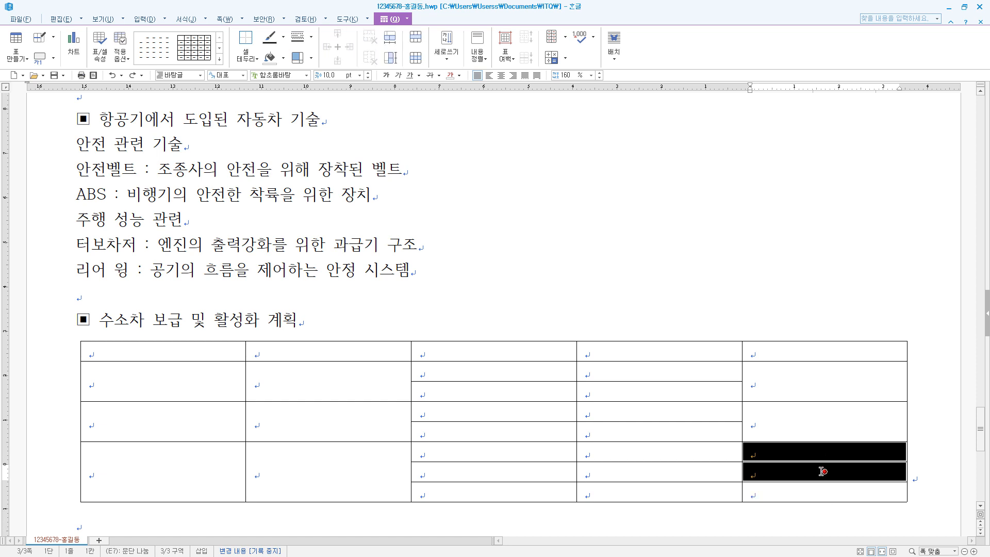
pyautogui.press('m')
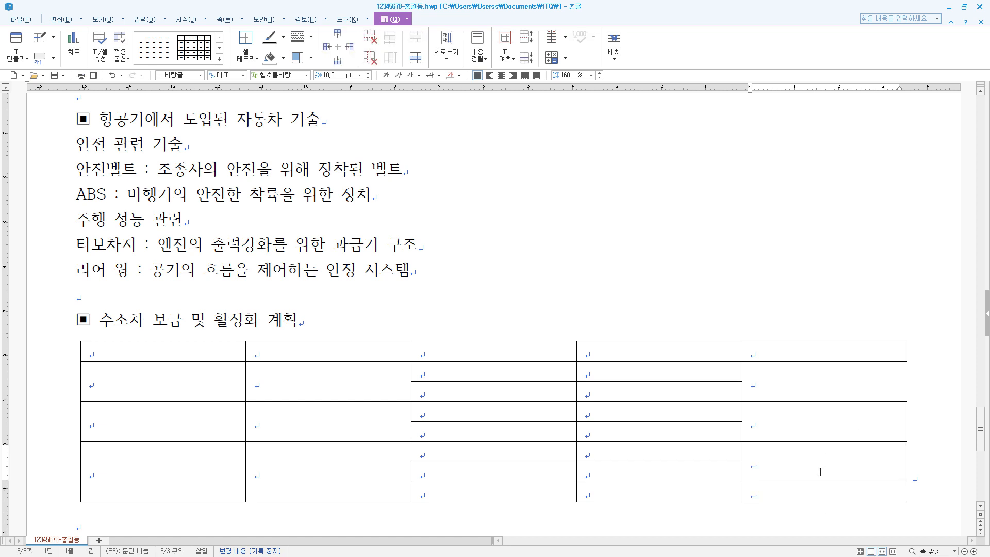
# Fill in the table with the headers 과제, 추진내용, 세부내용, 추진일정 and 소관부처 and the hydrogen car plan entries beneath them
pyautogui.click(177, 351)
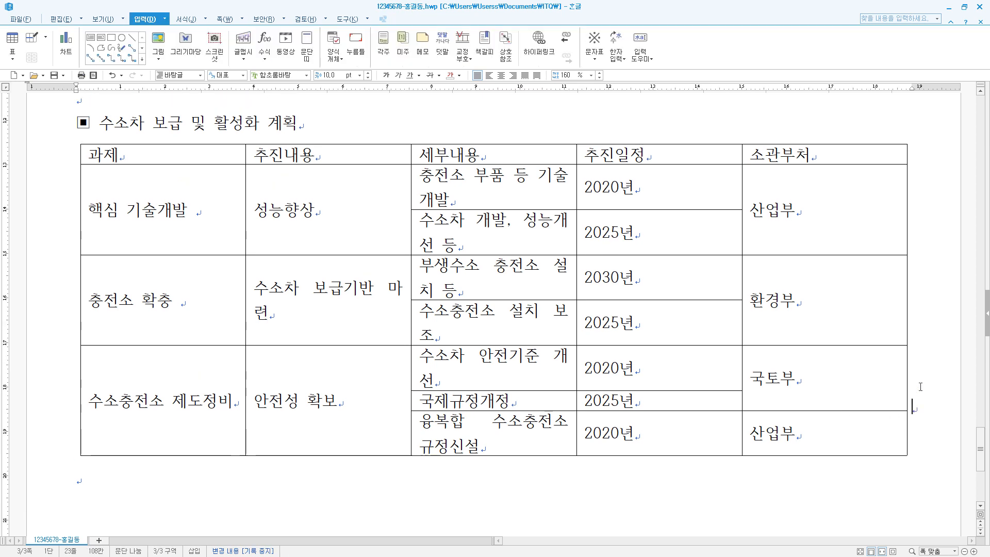
# Leave a blank line below the table, add the line "미래자동차산업" and right-align it
pyautogui.scroll(-1, 920, 389)
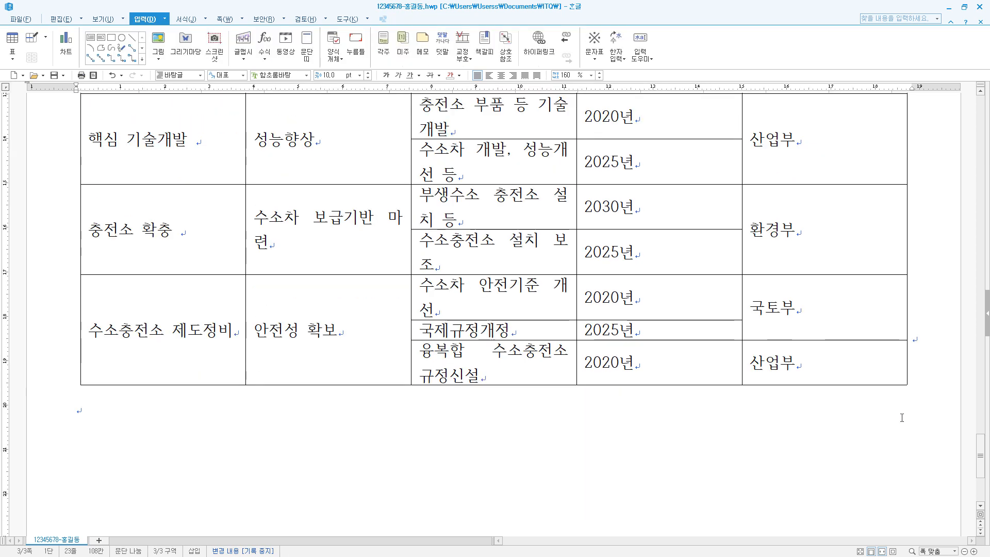
pyautogui.click(110, 409)
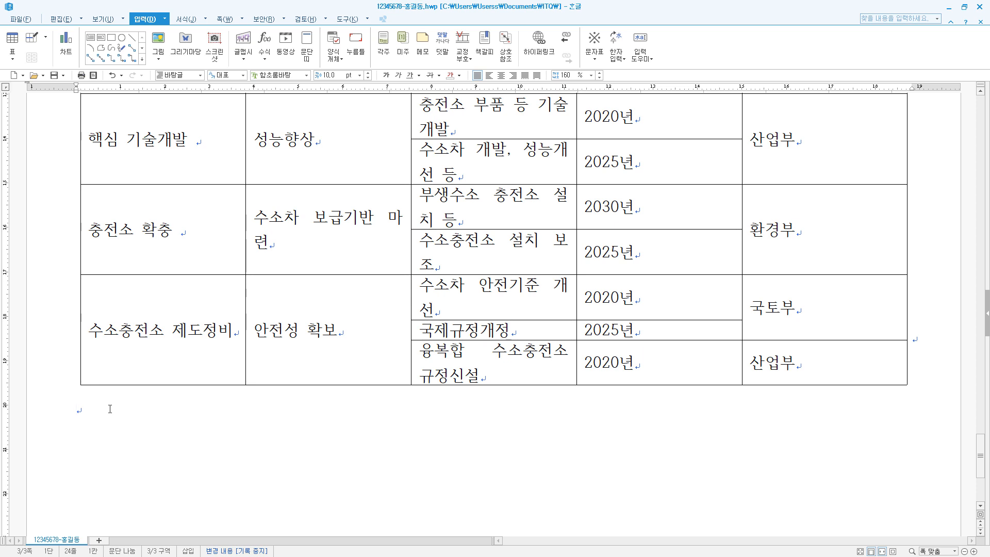
pyautogui.click(99, 19)
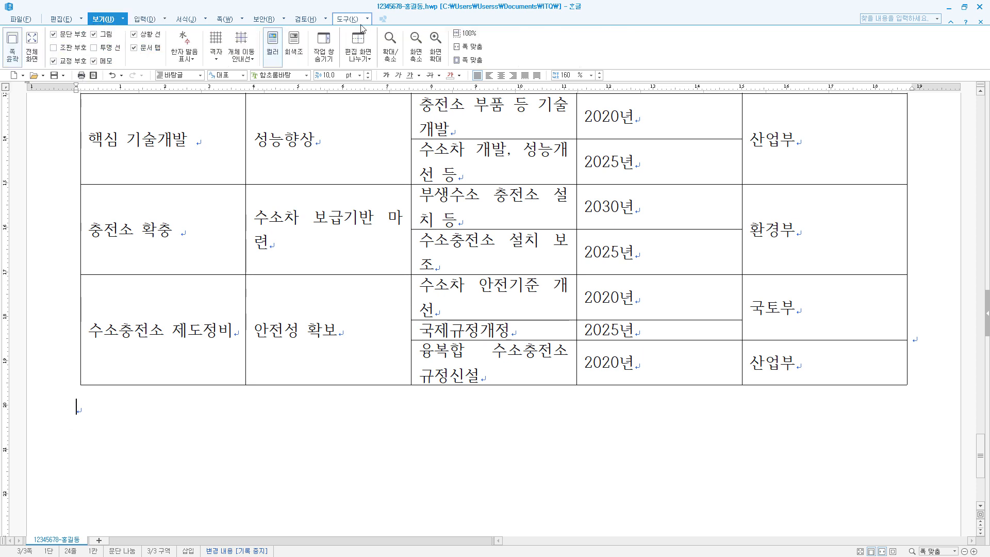
pyautogui.click(145, 19)
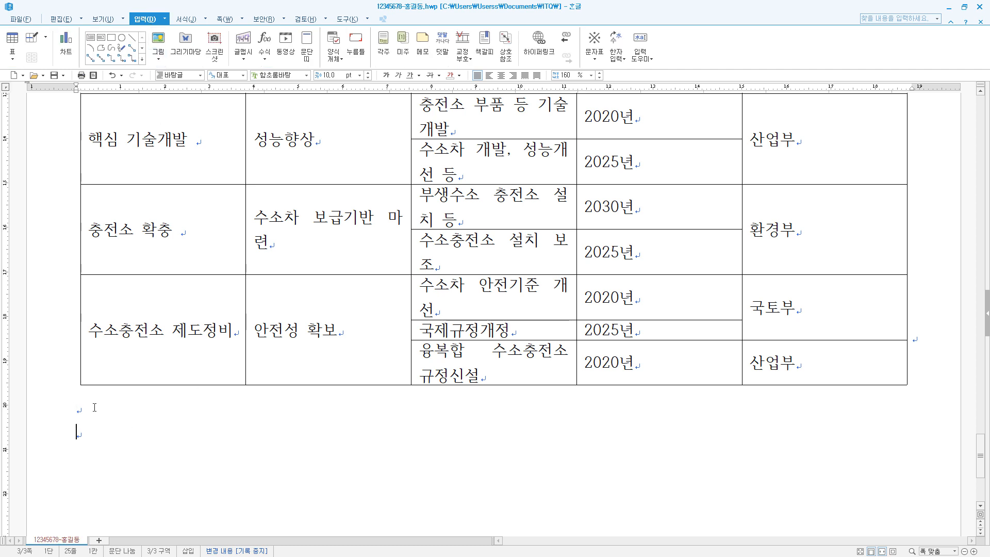
pyautogui.click(83, 414)
pyautogui.write('미래자동차산업')
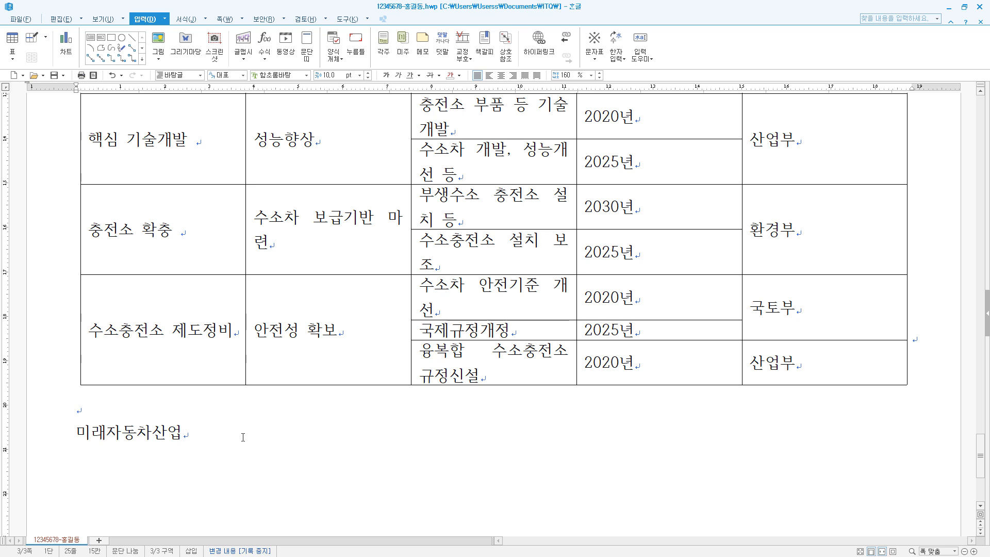
pyautogui.click(514, 76)
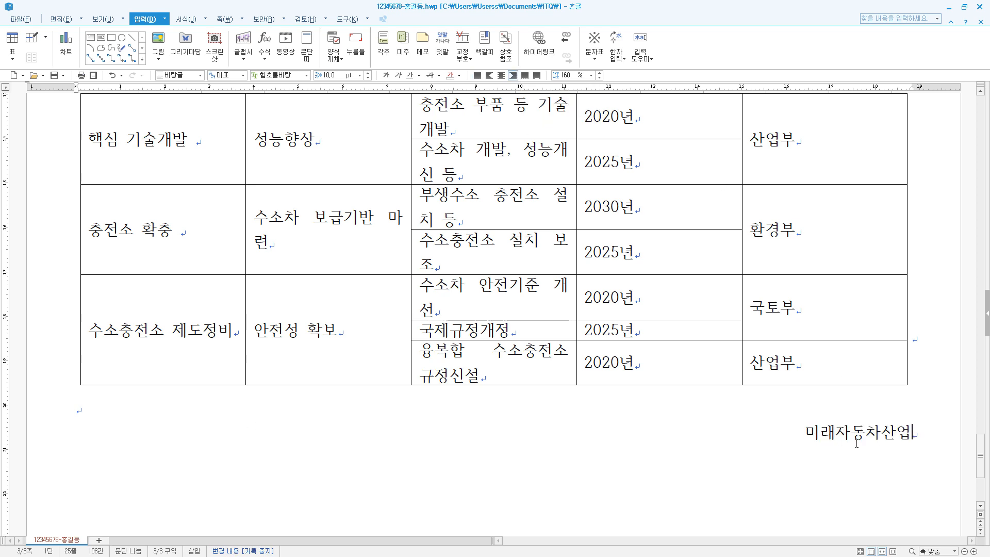
# Set the font of the page 3 title "변화에 직면한 자동차 시장" to 돋움
pyautogui.scroll(-3, 928, 450)
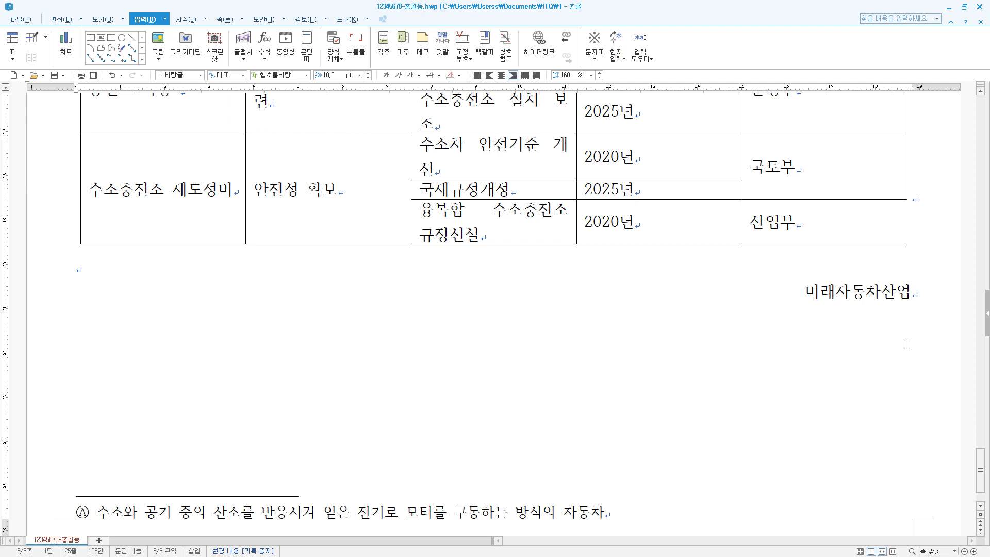
pyautogui.press('Return')
pyautogui.click(901, 307)
pyautogui.scroll(15, 701, 357)
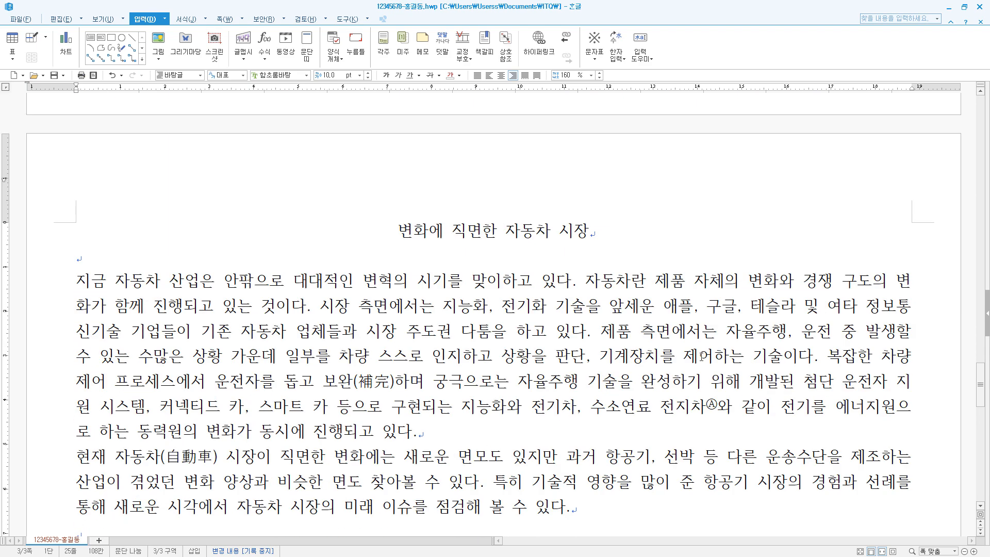
pyautogui.scroll(3, 702, 354)
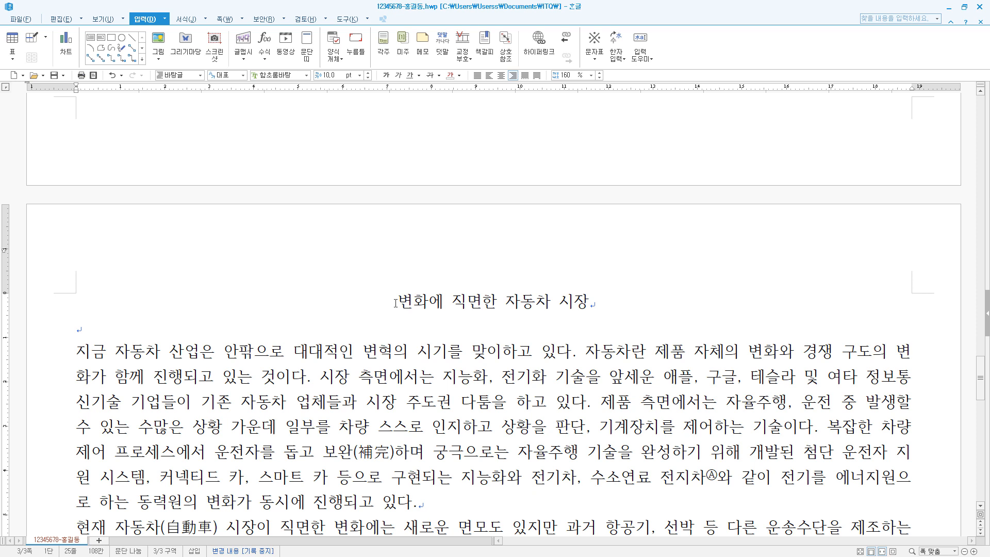
pyautogui.moveTo(396, 303); pyautogui.dragTo(588, 302)
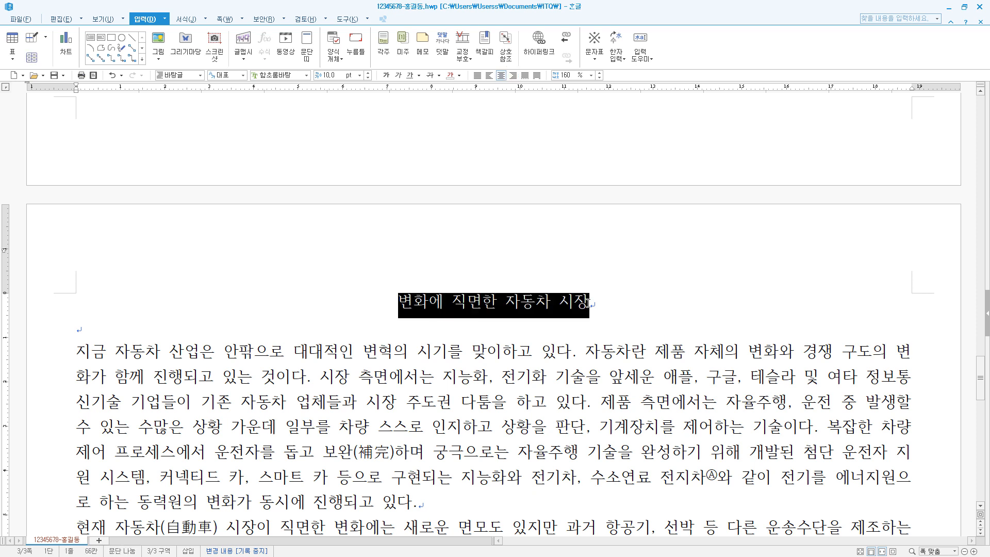
pyautogui.click(277, 76)
pyautogui.write('돋움')
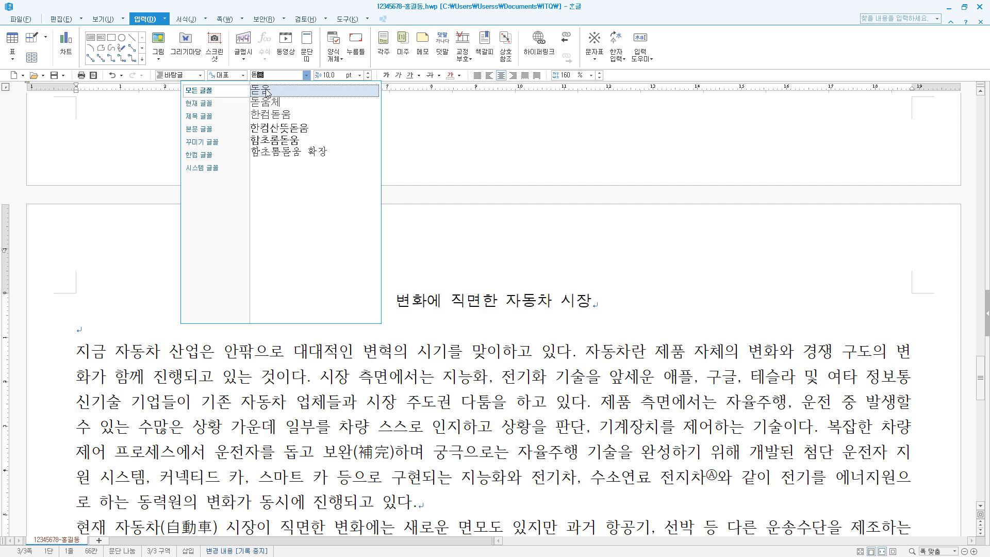
pyautogui.click(266, 91)
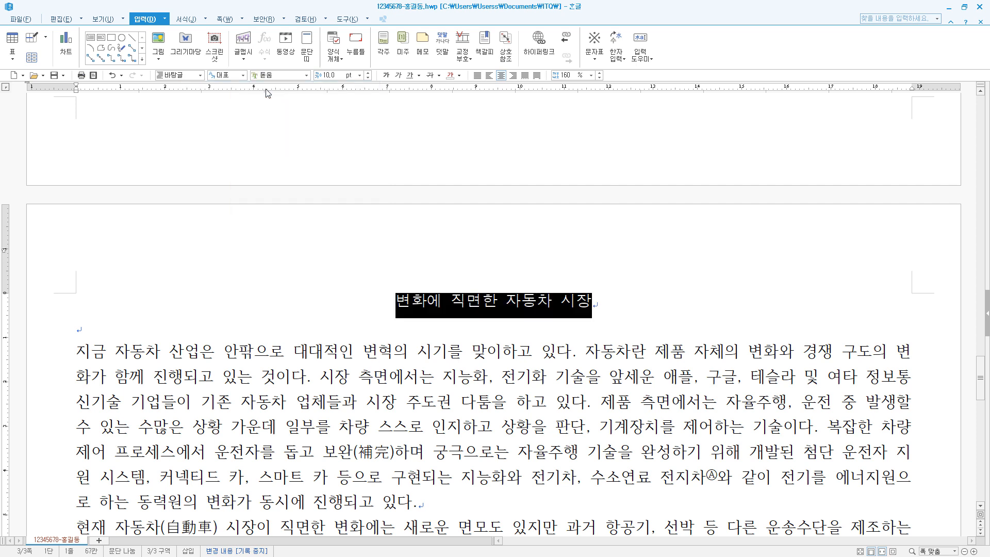
# Set the title's font size to 18 pt and make it bold
pyautogui.click(339, 75)
pyautogui.write('18')
pyautogui.press('Return')
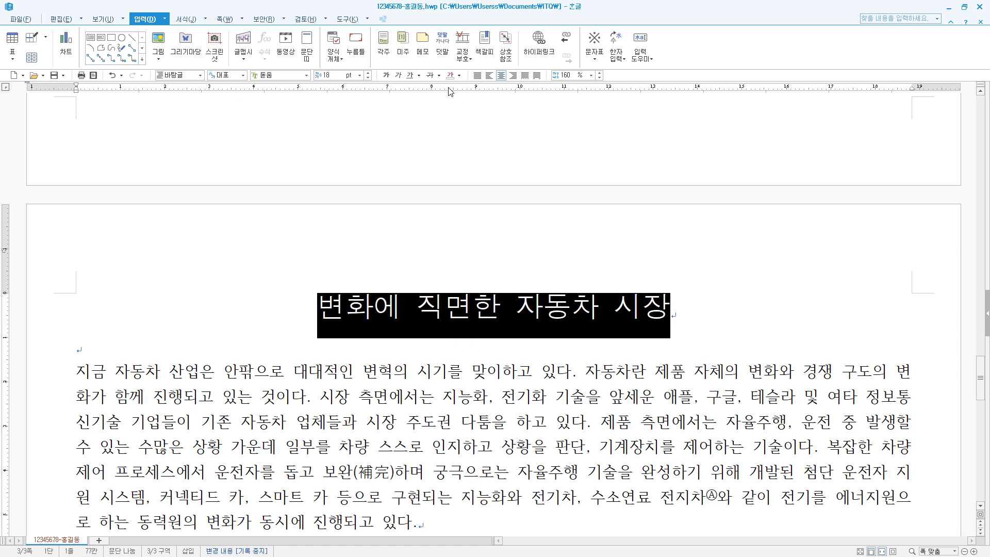
pyautogui.click(386, 75)
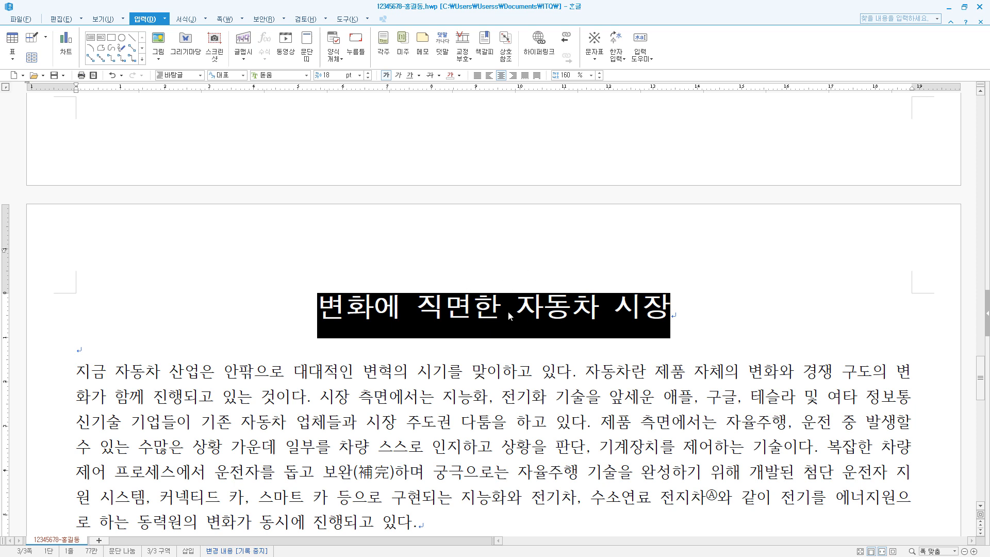
# Add the 덧말 "동력원의 변화" above the title text
pyautogui.click(442, 43)
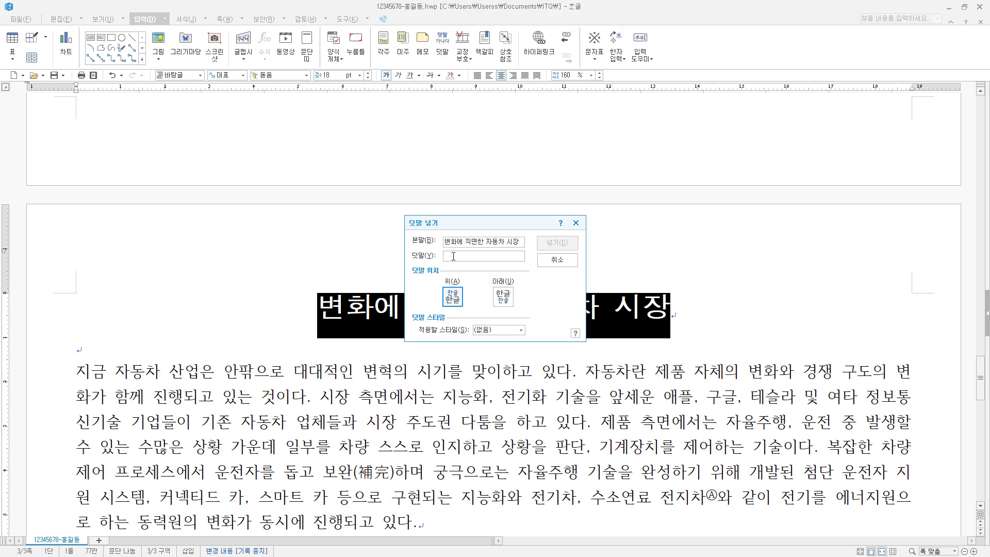
pyautogui.write('동력원의 변화')
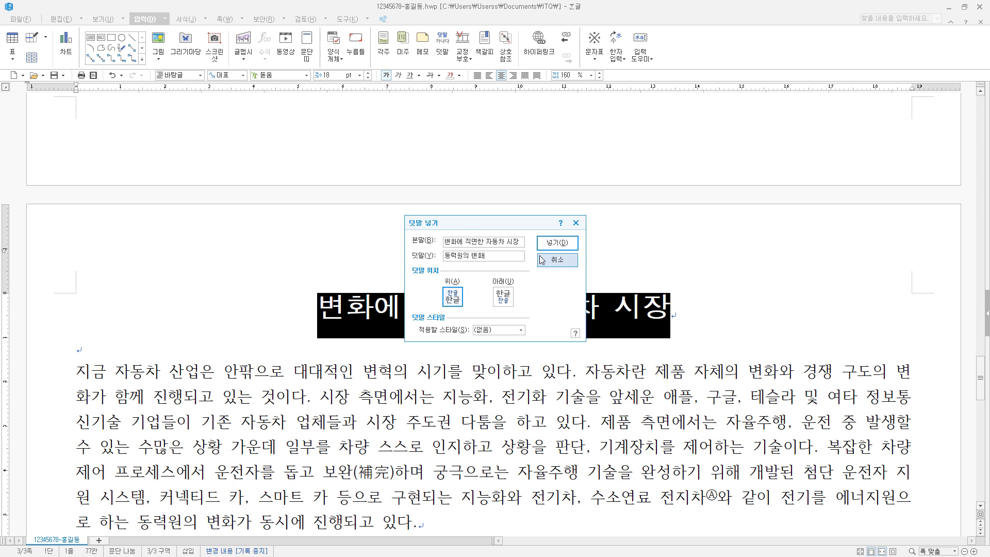
pyautogui.click(554, 251)
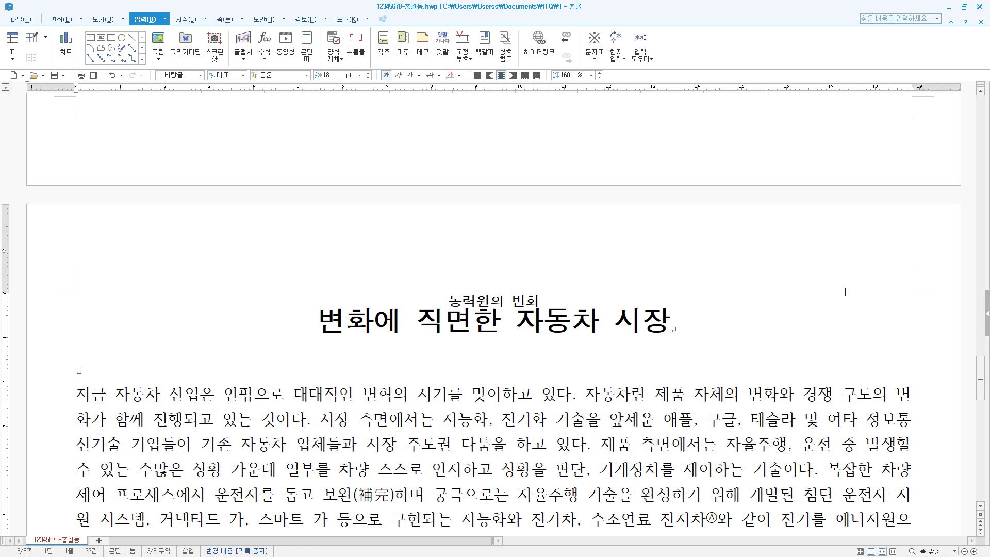
# Create a 머리말 for 양 쪽 on page 3 containing the text "미래의 자동차"
pyautogui.click(127, 371)
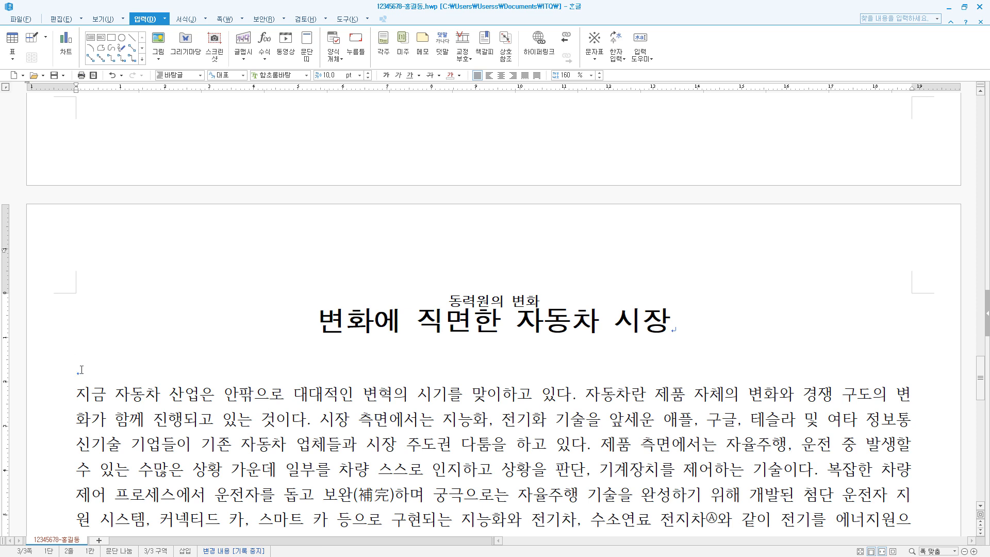
pyautogui.click(227, 19)
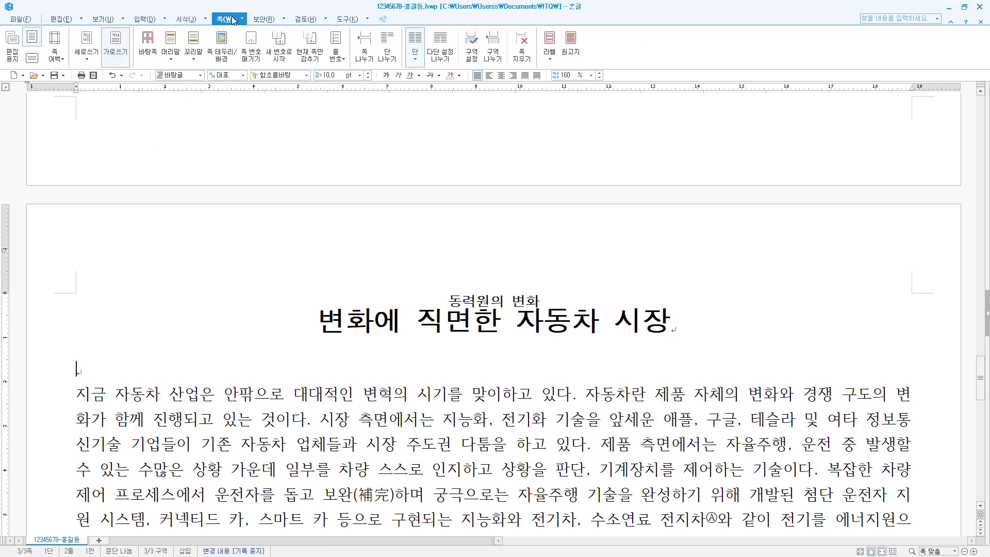
pyautogui.click(173, 44)
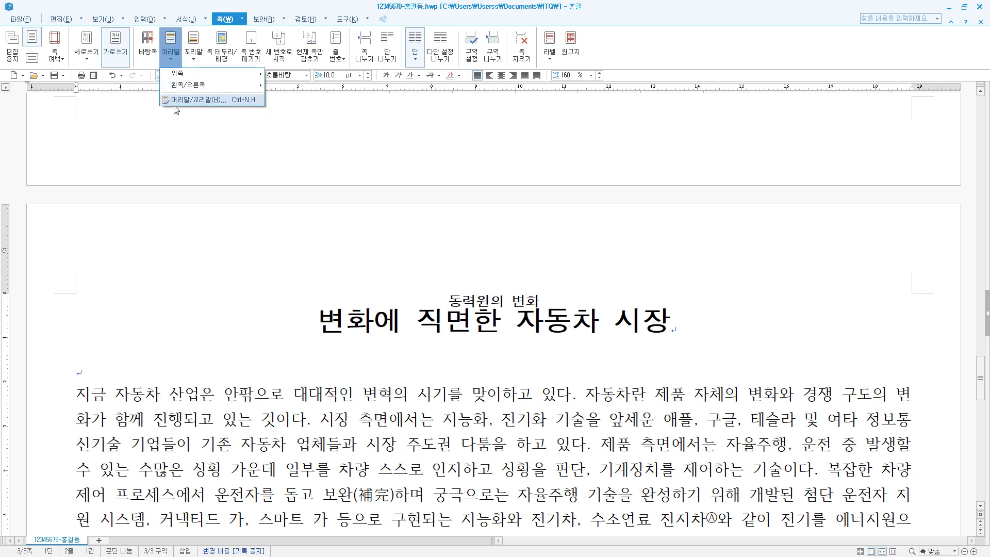
pyautogui.click(222, 101)
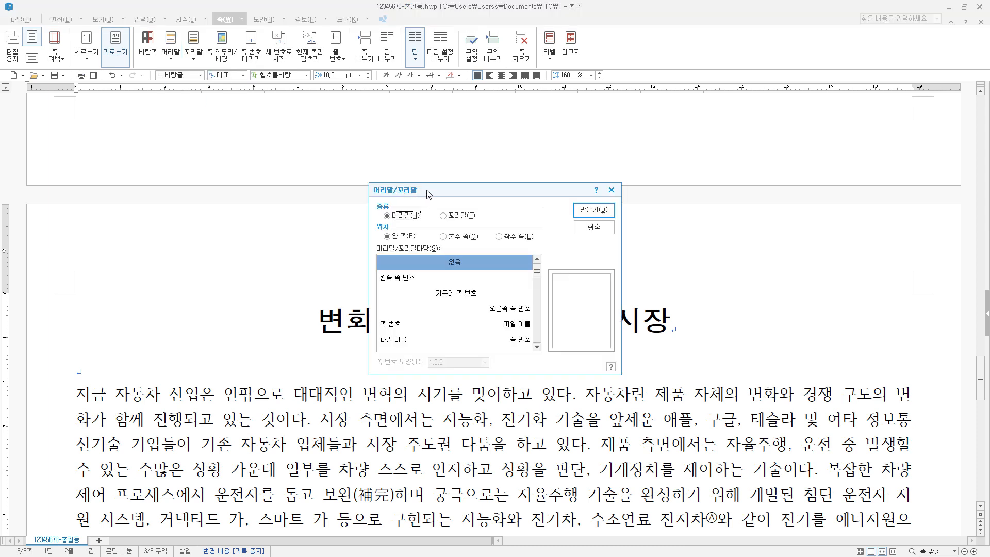
pyautogui.click(599, 213)
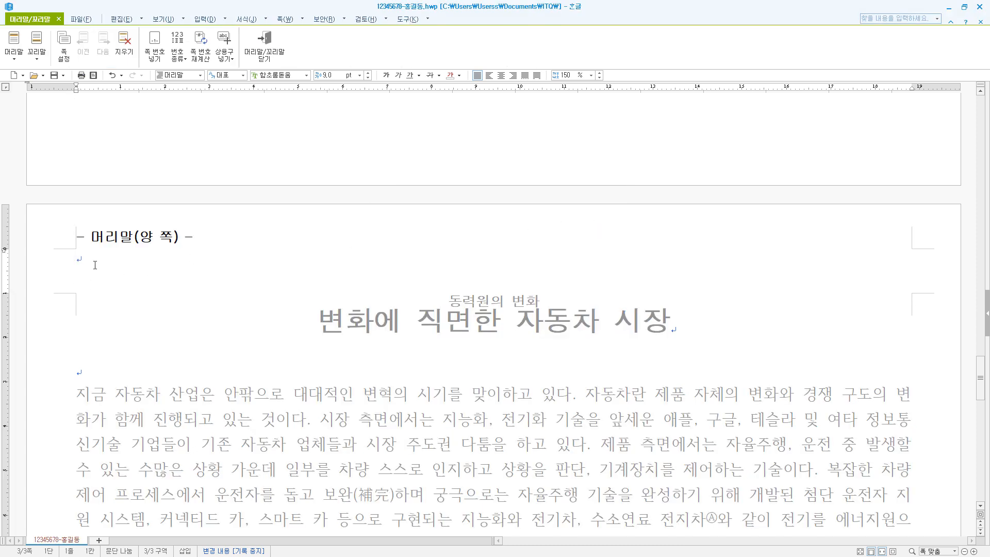
pyautogui.write('미래의 자동차')
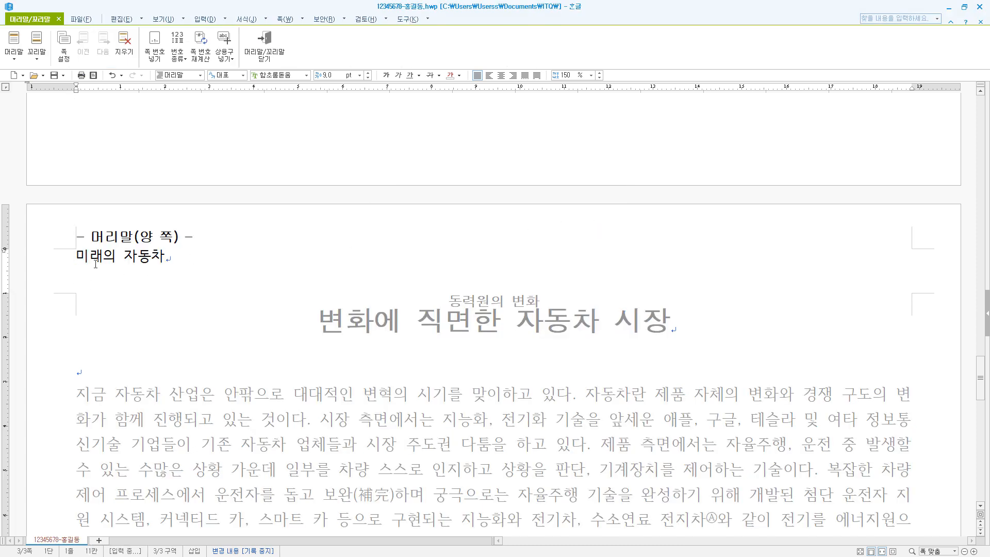
# Format the header text as 굴림, 10 pt and right-aligned, and close header editing
pyautogui.hotkey('shift', 'Home')
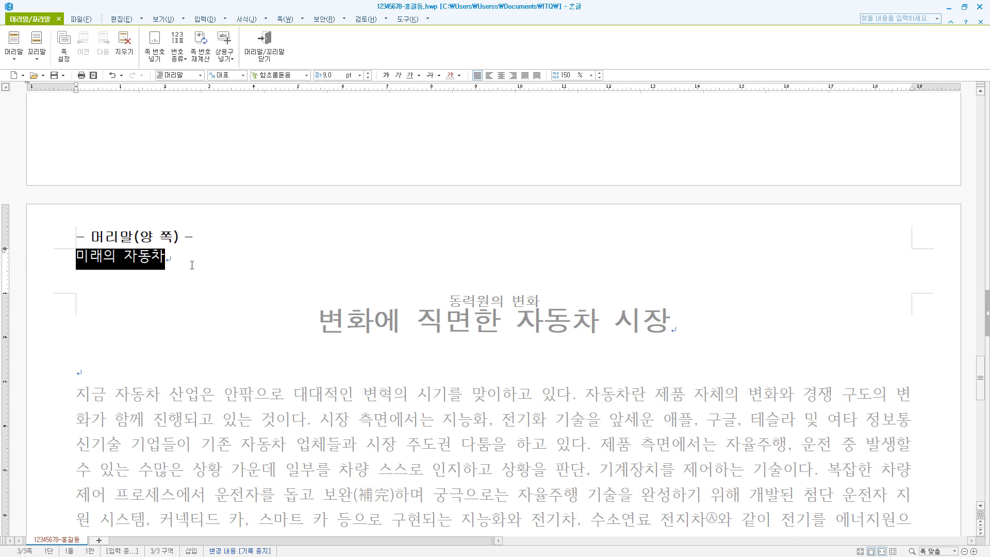
pyautogui.click(291, 75)
pyautogui.write('굴림')
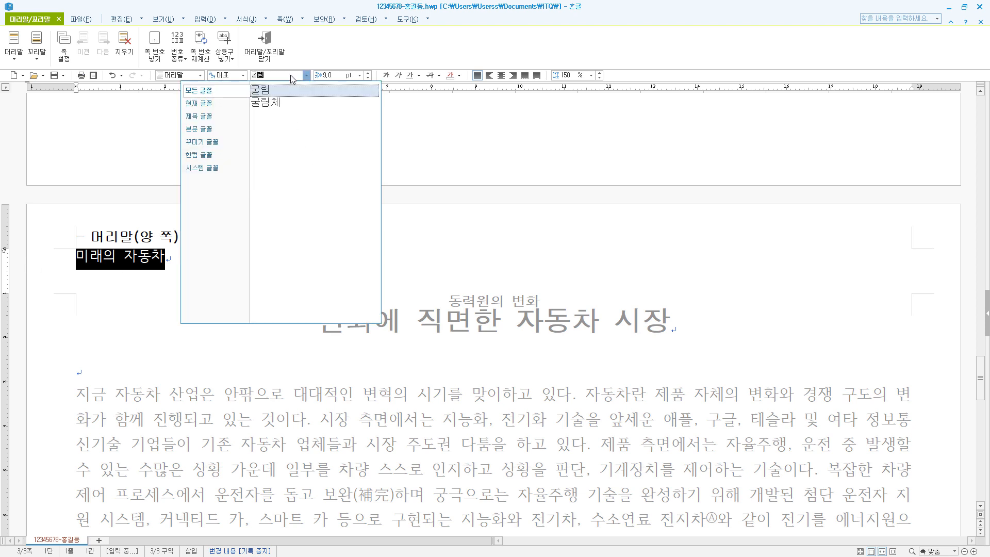
pyautogui.press('Return')
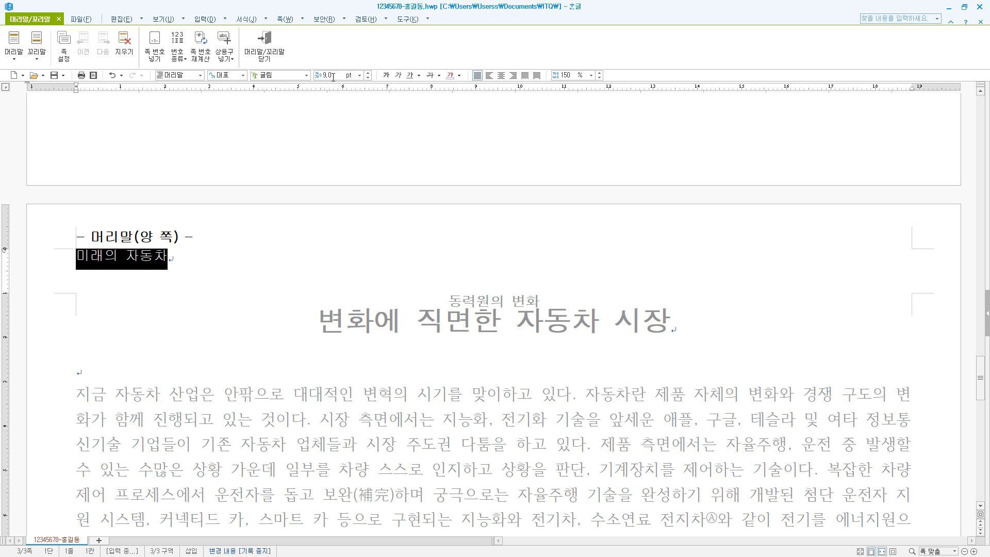
pyautogui.click(333, 77)
pyautogui.write('10')
pyautogui.press('Return')
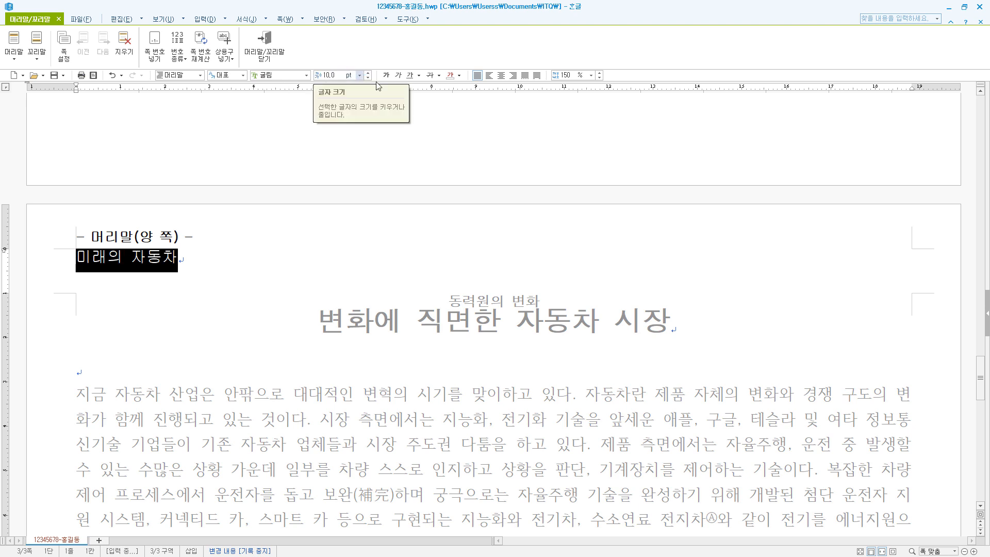
pyautogui.click(514, 77)
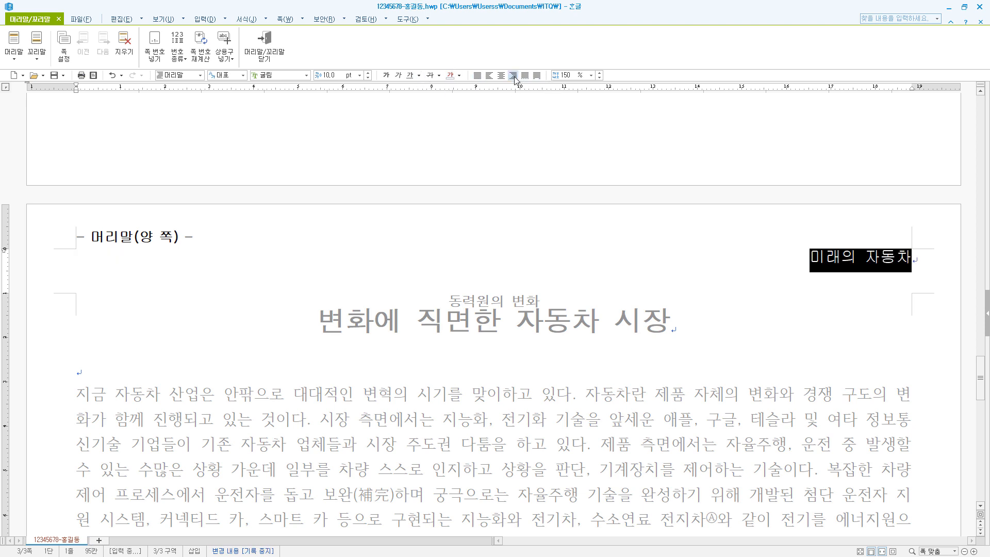
pyautogui.click(277, 56)
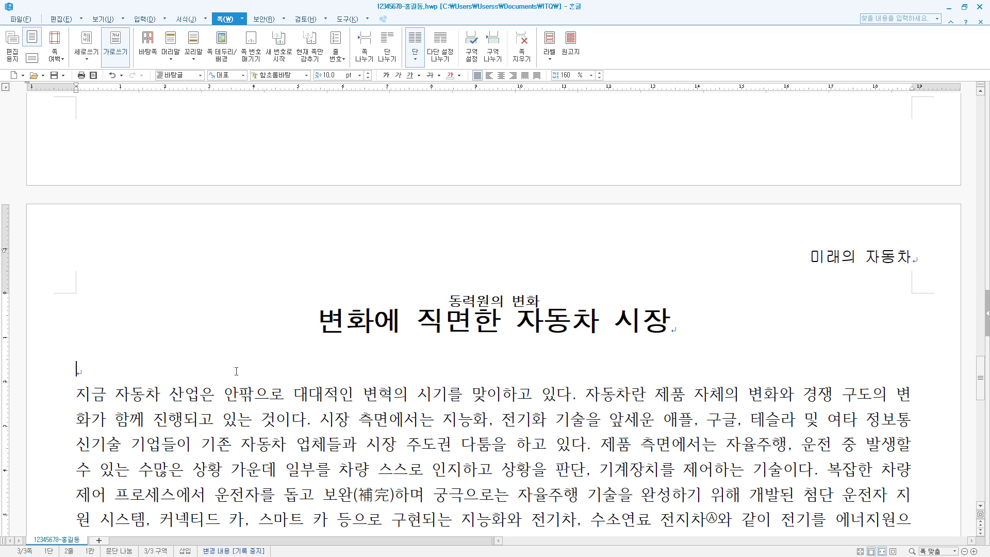
pyautogui.doubleClick(870, 262)
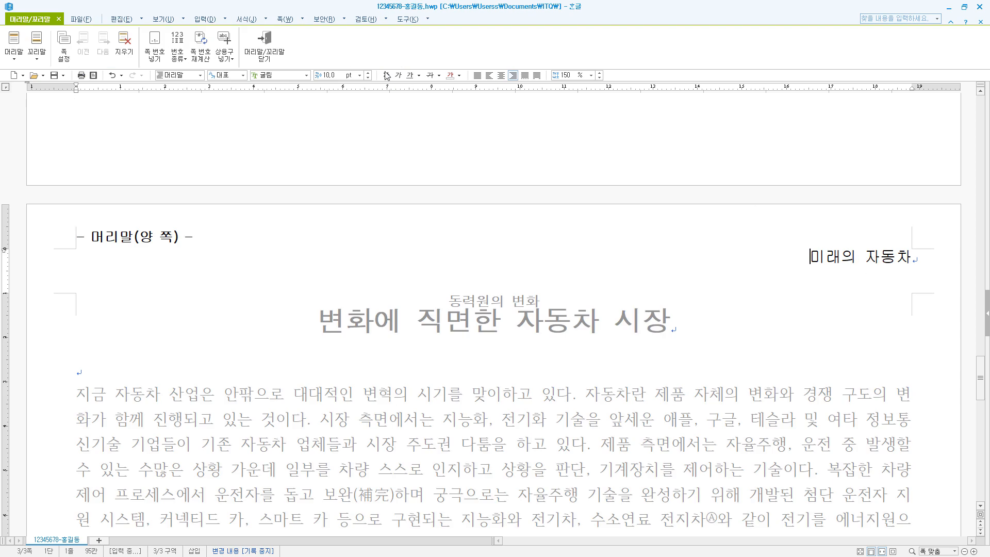
pyautogui.click(265, 47)
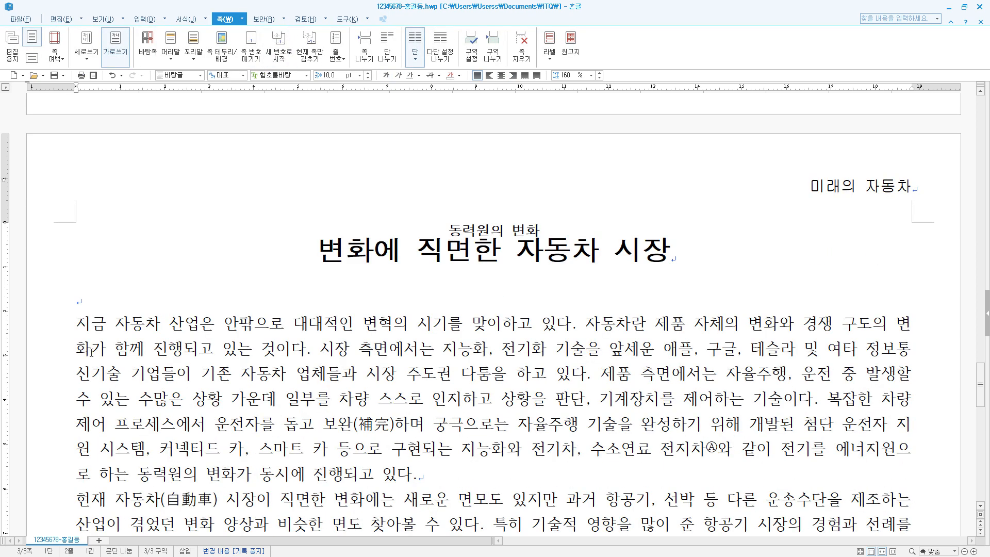
pyautogui.moveTo(75, 327); pyautogui.dragTo(87, 328)
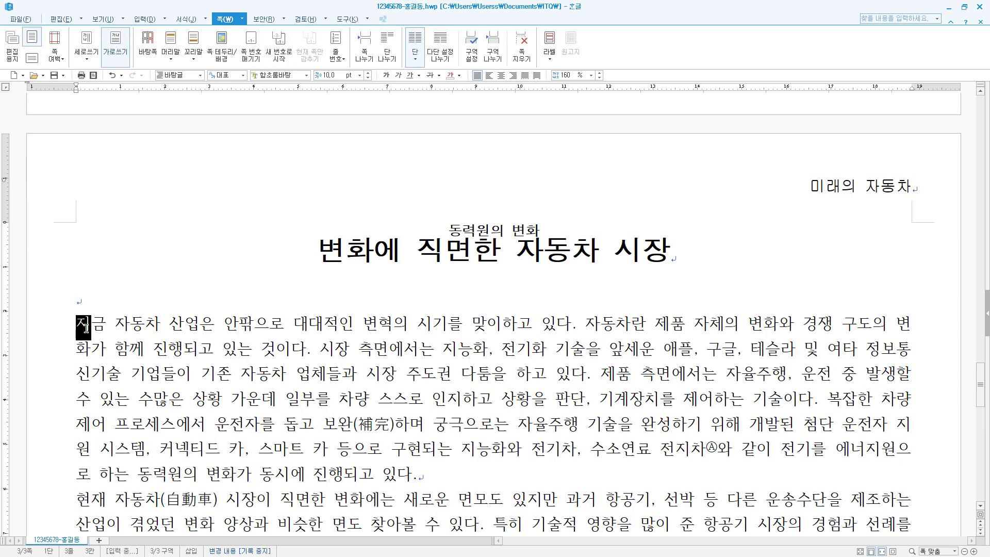
pyautogui.click(85, 334)
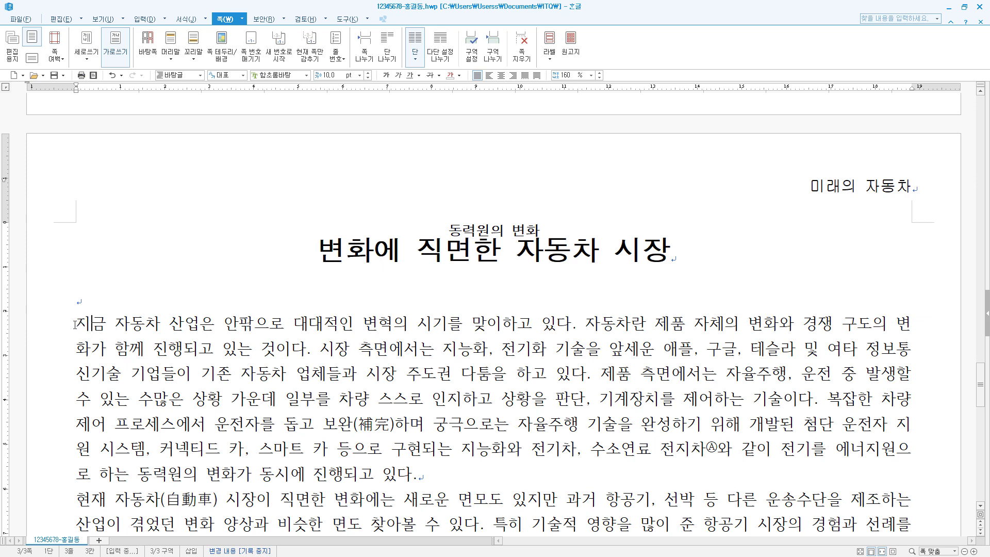
# Apply 문단 첫 글자 장식 to the first body paragraph with the 2줄 shape, 굴림 font and a yellow 면 색
pyautogui.click(75, 324)
pyautogui.click(186, 19)
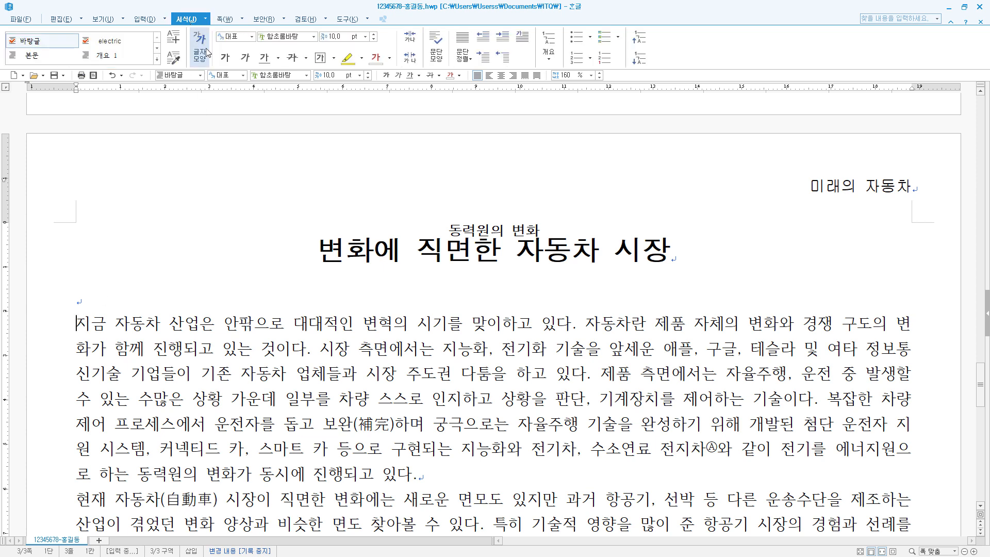
pyautogui.click(523, 41)
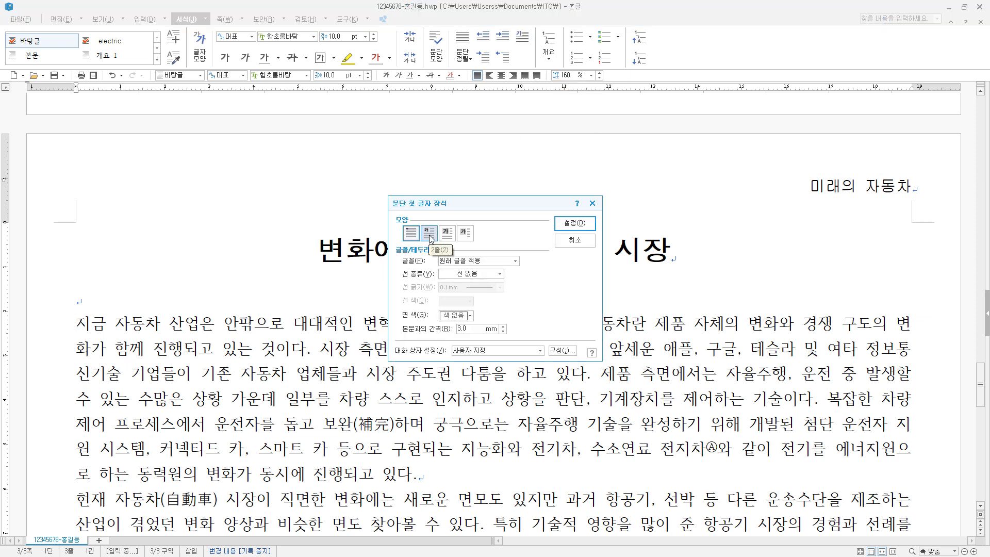
pyautogui.click(430, 235)
pyautogui.click(515, 261)
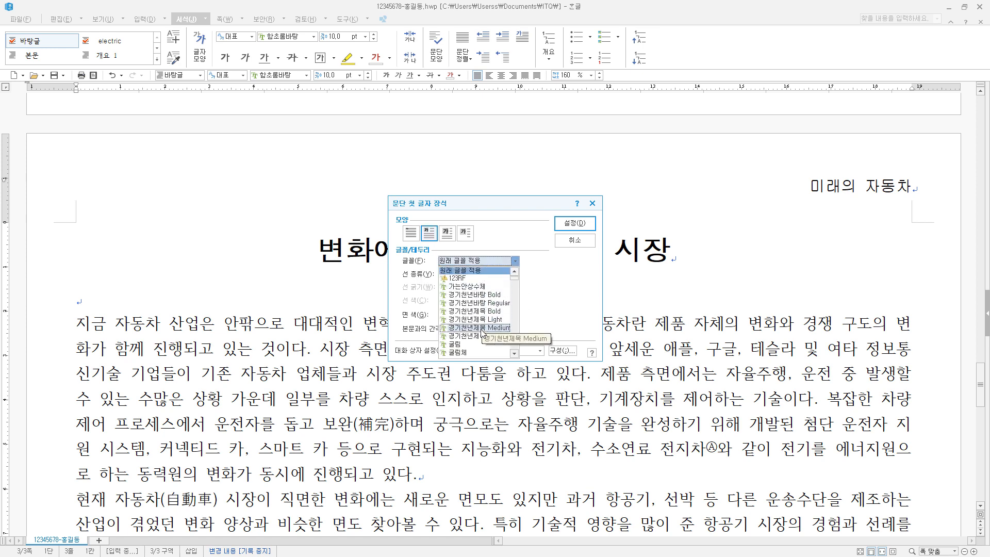
pyautogui.click(475, 344)
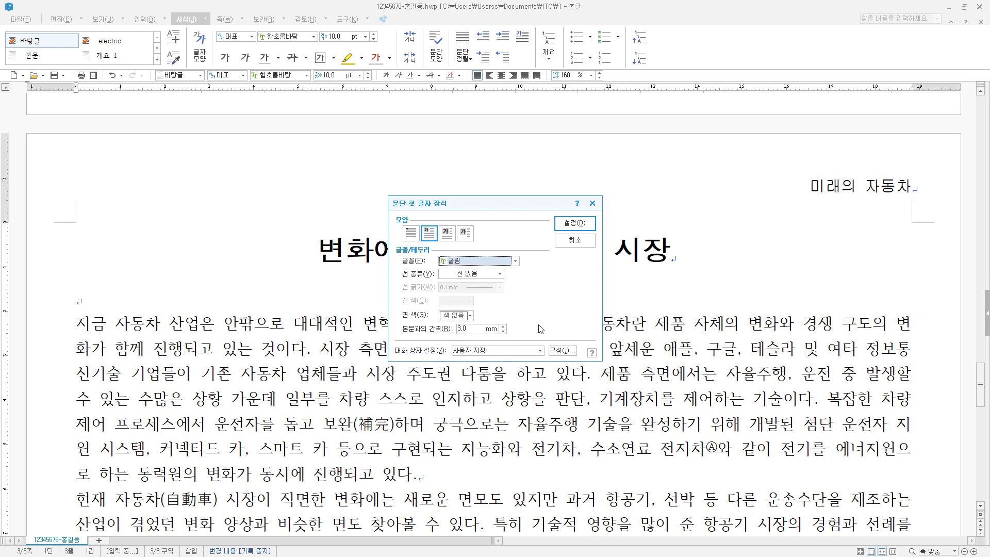
pyautogui.click(469, 315)
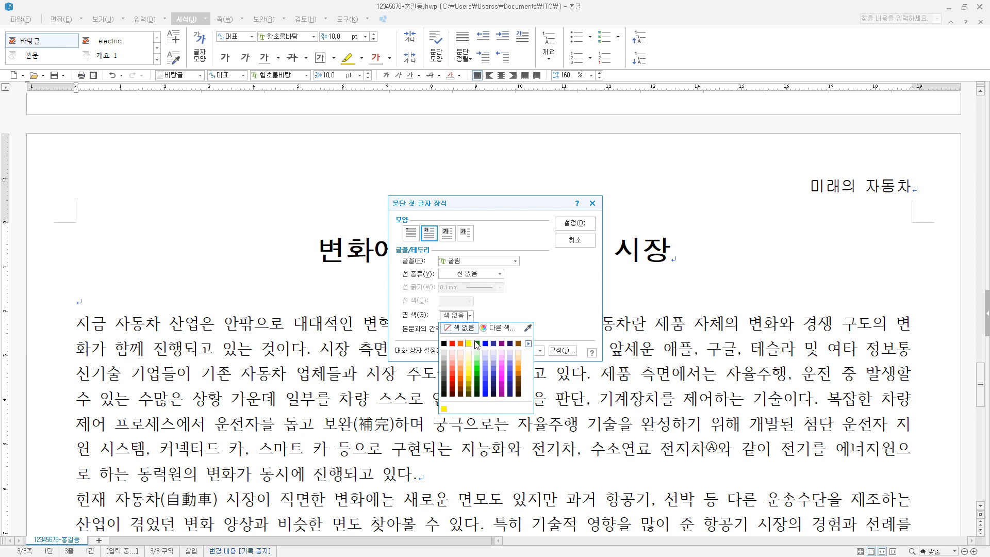
pyautogui.click(528, 344)
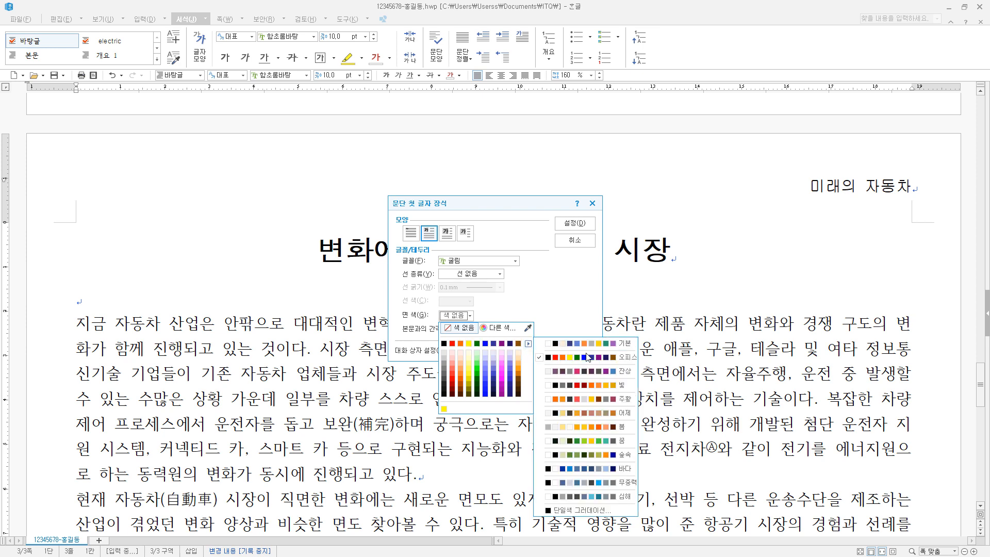
pyautogui.click(469, 343)
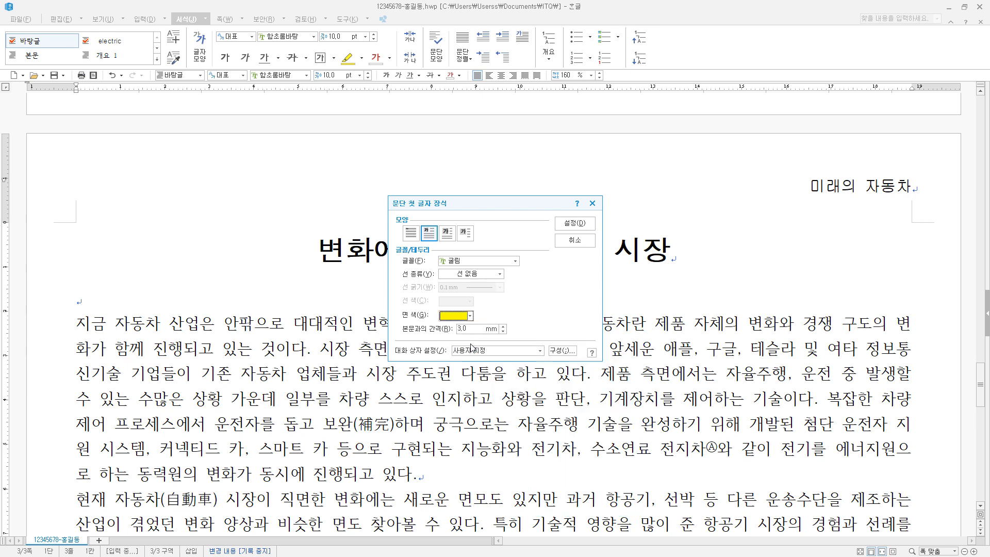
pyautogui.click(583, 227)
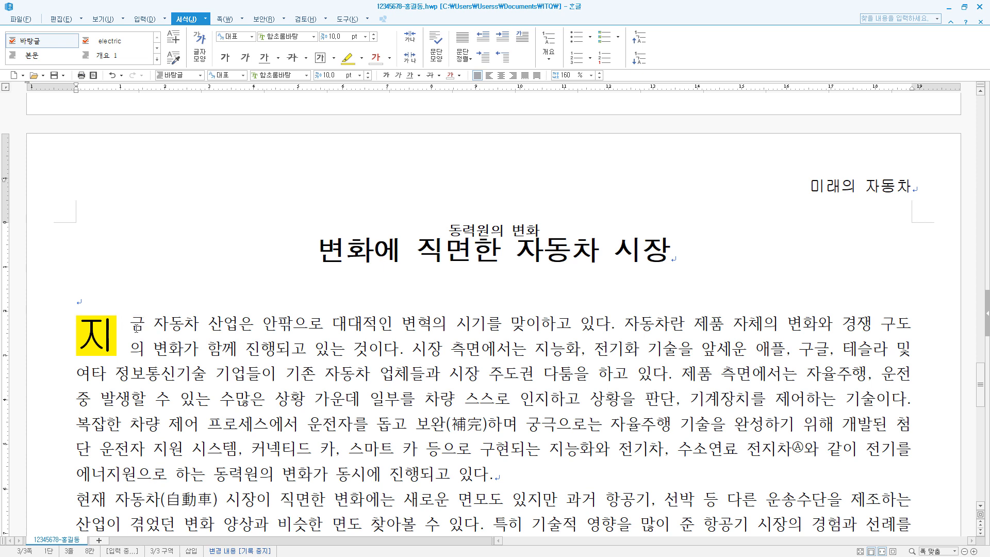
# Insert 그림4.JPG from the ITQ\Picture folder at the start of the body text, with 마우스로 크기 지정 and 앞 개체 속성 적용 turned off
pyautogui.click(137, 20)
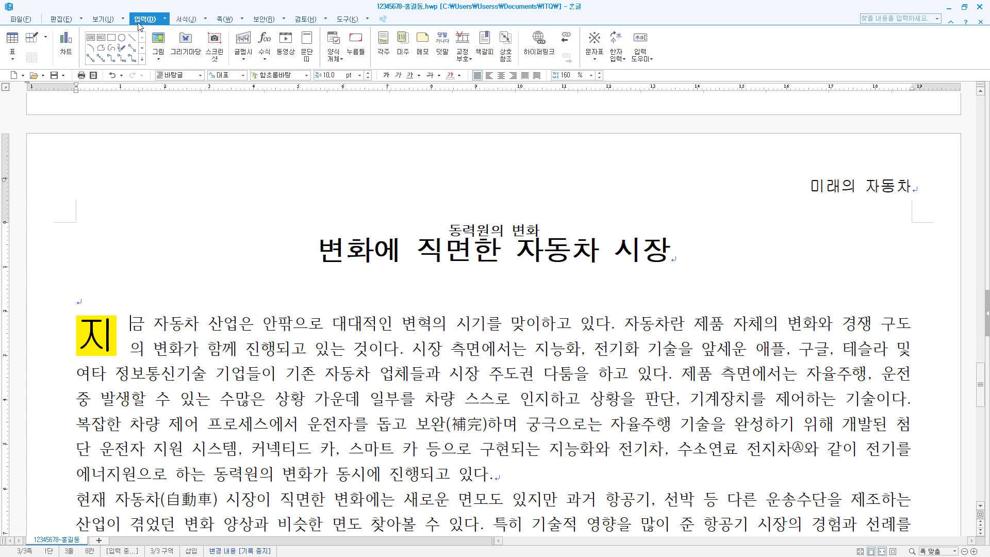
pyautogui.click(158, 41)
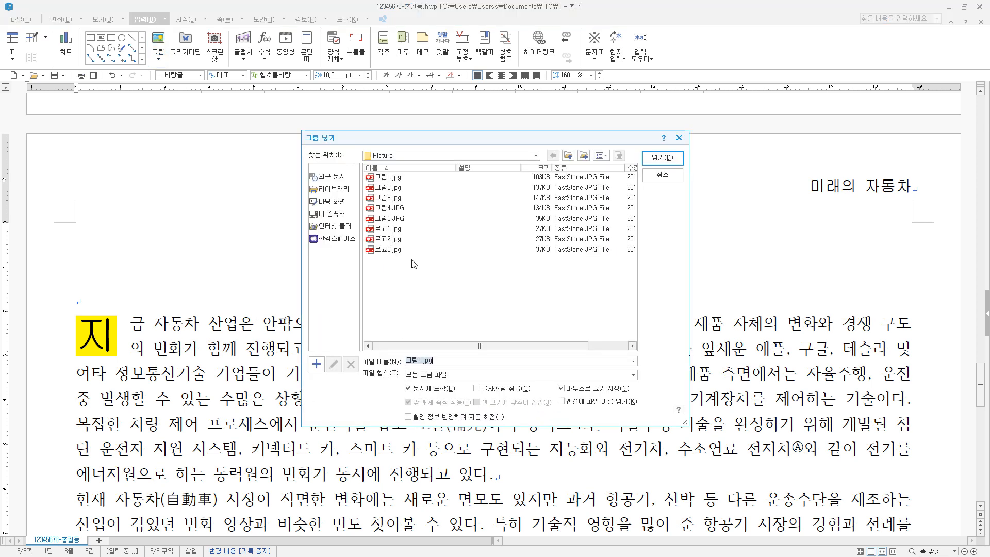
pyautogui.click(536, 156)
pyautogui.click(398, 185)
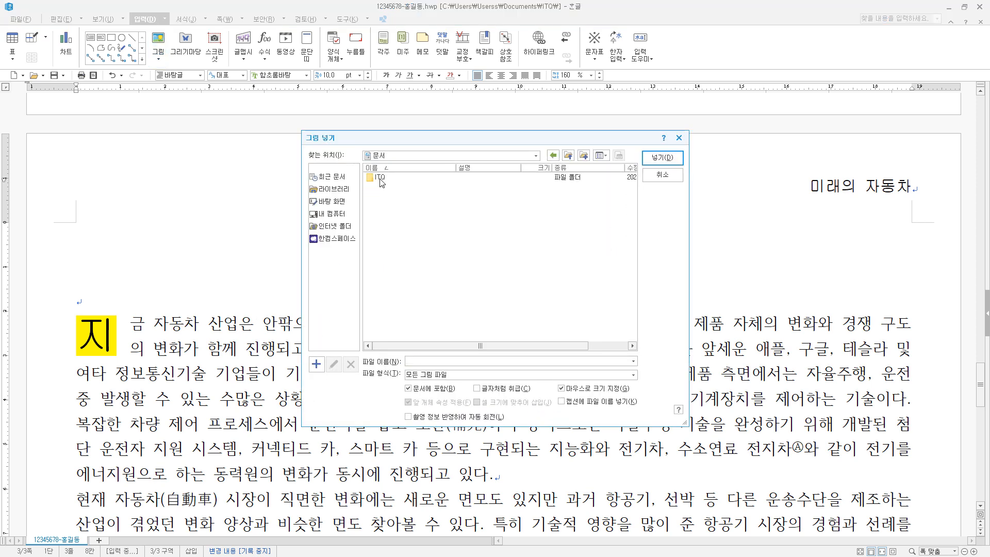
pyautogui.doubleClick(380, 178)
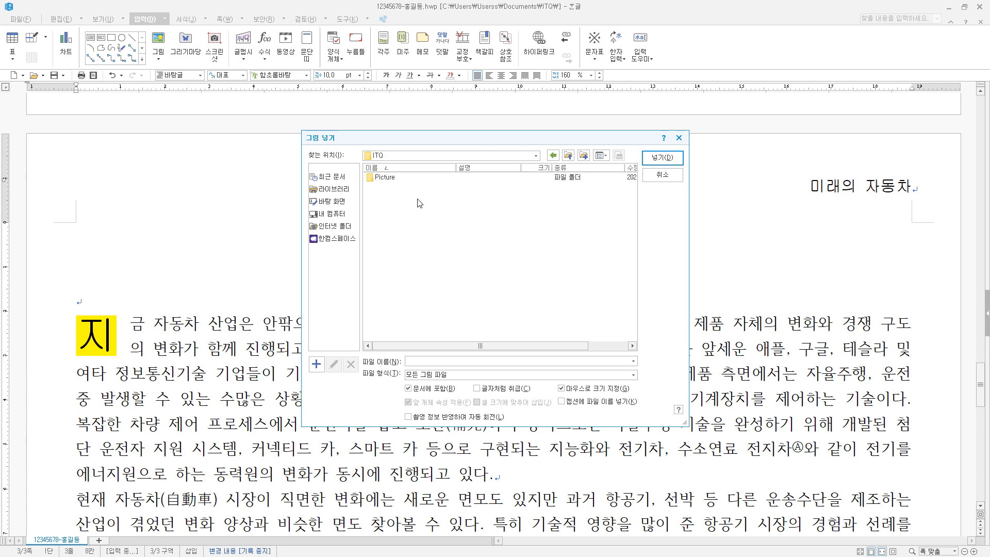
pyautogui.doubleClick(384, 177)
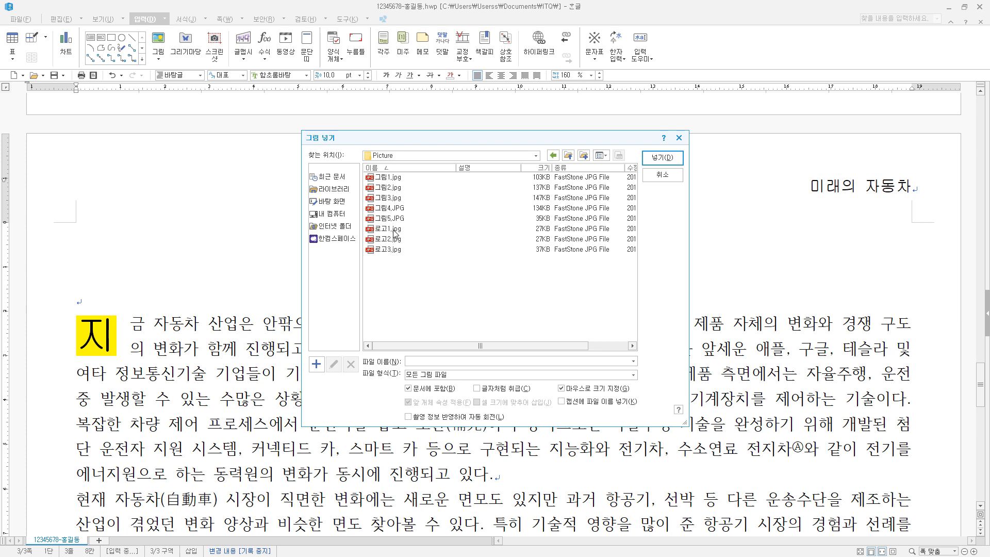
pyautogui.click(402, 209)
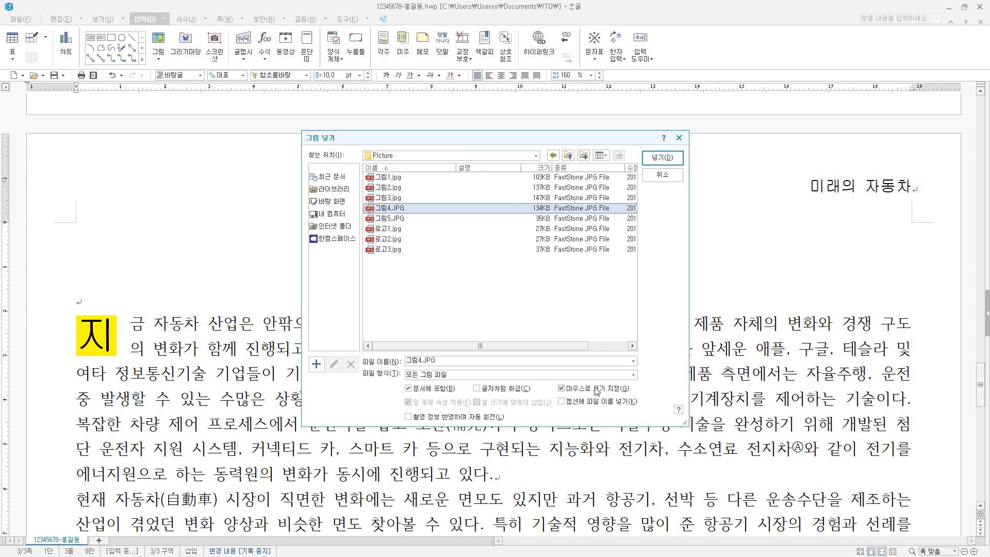
pyautogui.click(562, 389)
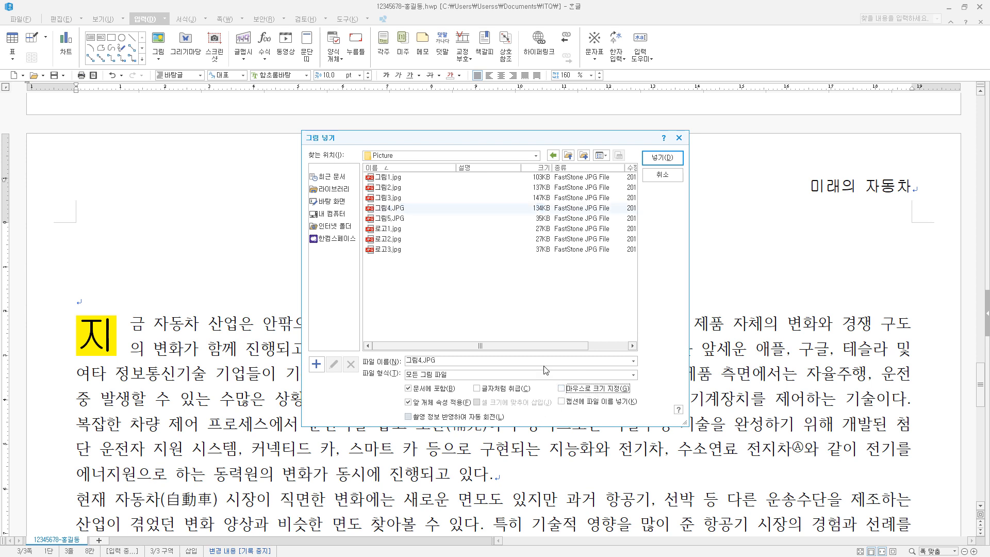
pyautogui.click(412, 404)
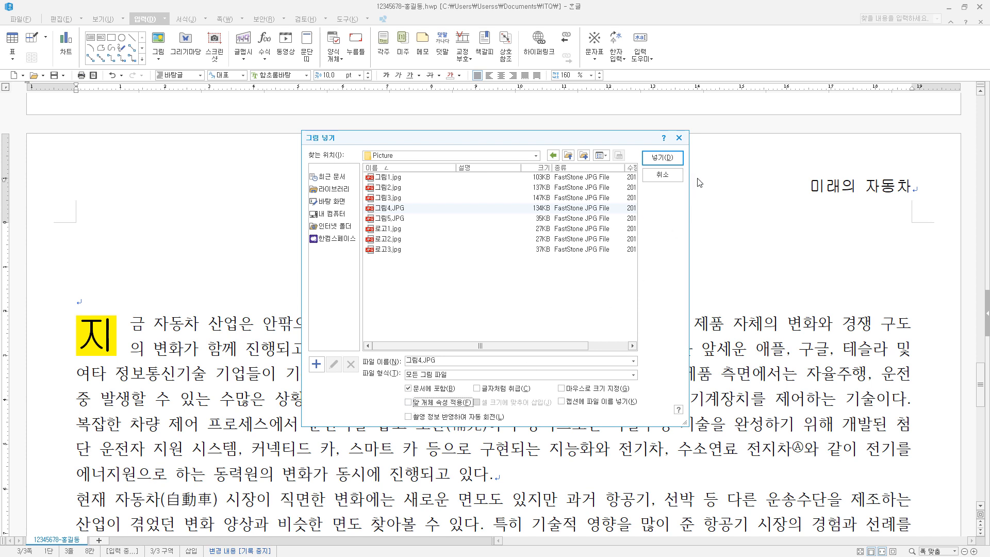
pyautogui.click(678, 163)
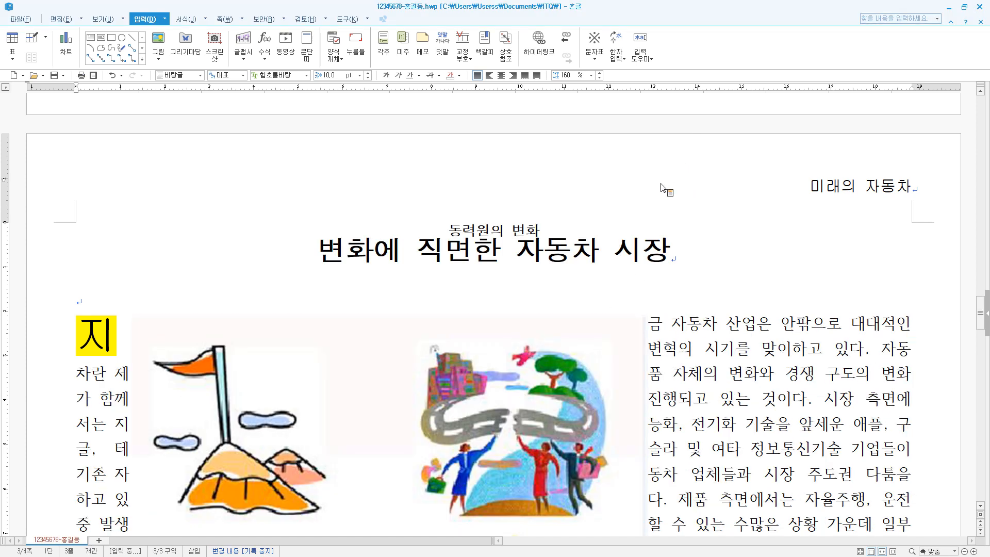
# Crop the inserted picture to the illustration of people below a broken road, about 51 mm wide and 48 mm high
pyautogui.scroll(-3, 624, 342)
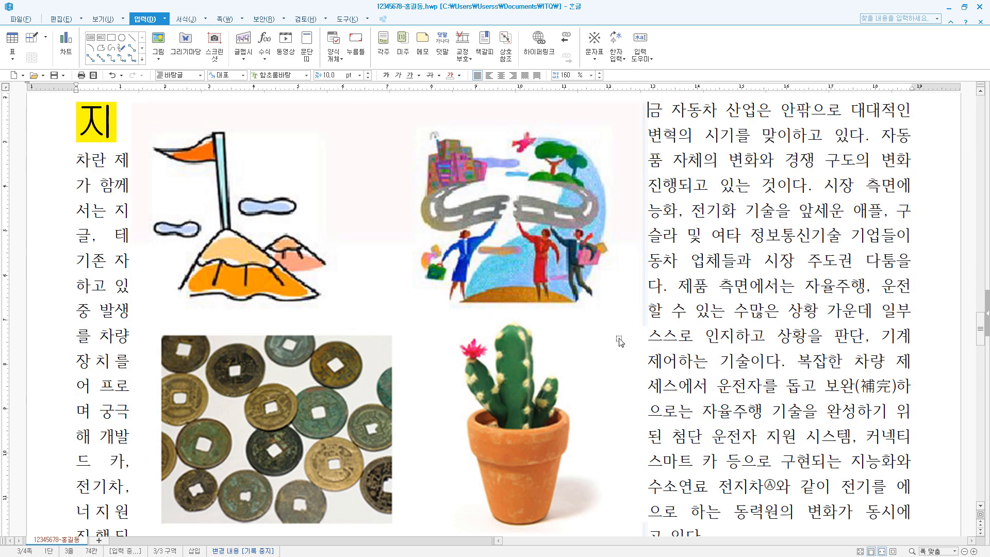
pyautogui.scroll(3, 619, 342)
pyautogui.scroll(-3, 619, 342)
pyautogui.click(496, 237)
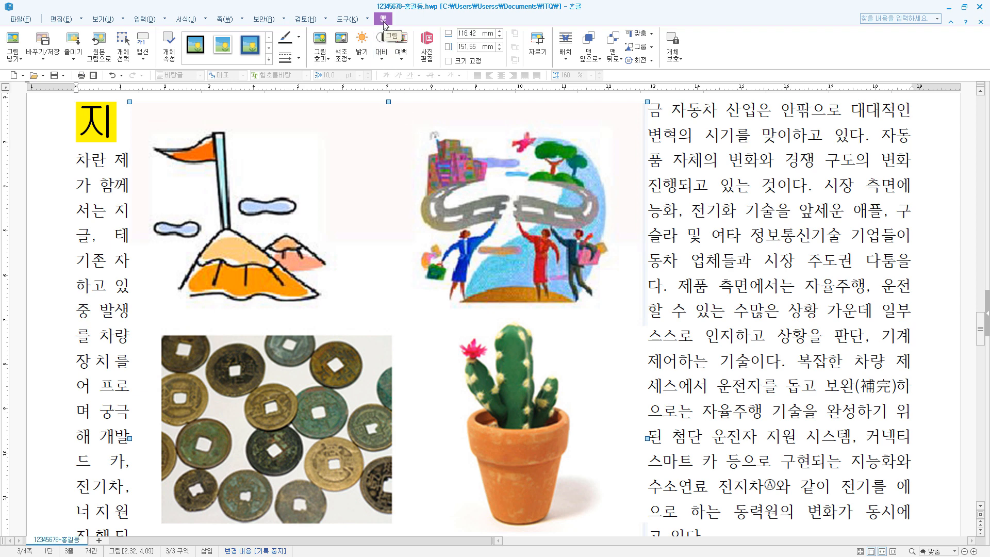
pyautogui.click(547, 52)
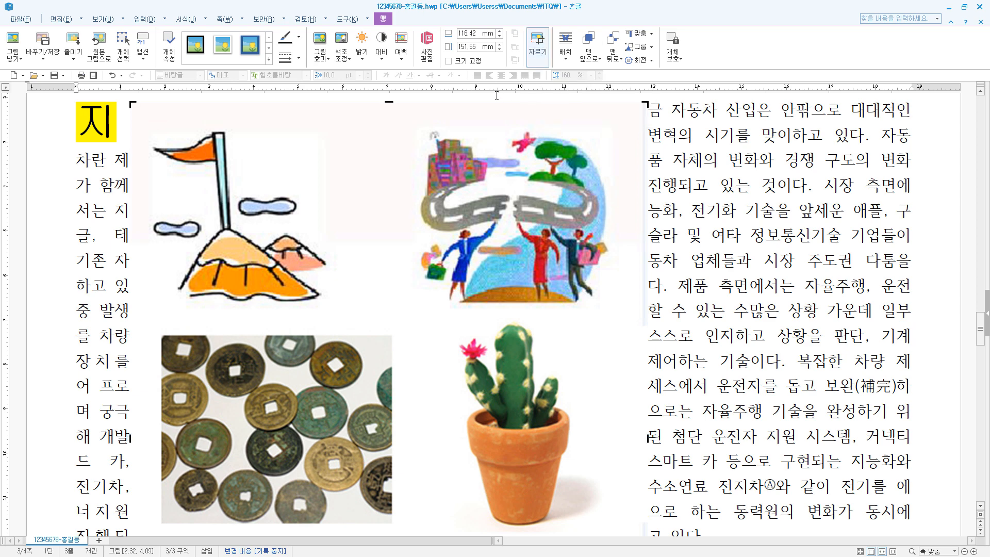
pyautogui.moveTo(134, 106); pyautogui.dragTo(404, 104)
pyautogui.scroll(-5, 487, 389)
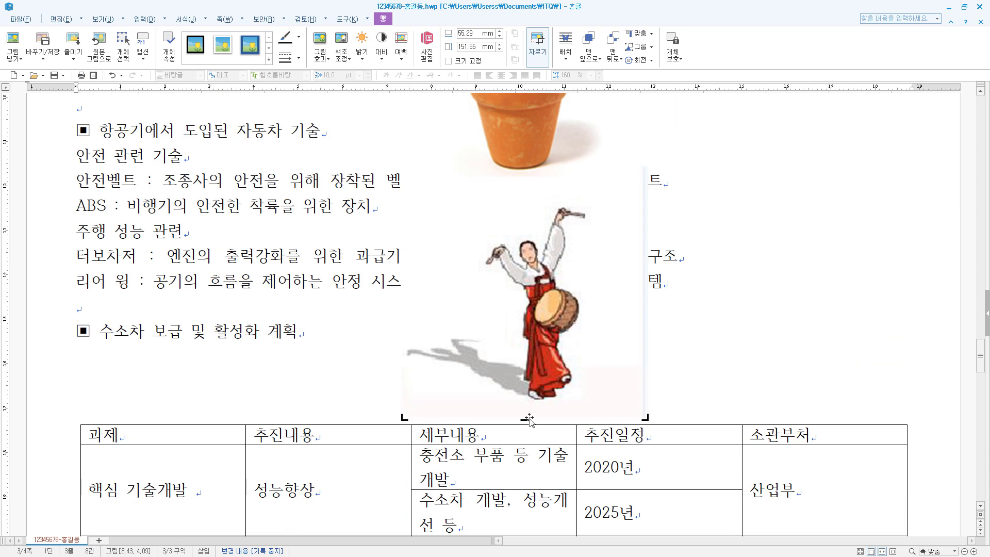
pyautogui.scroll(4, 522, 134)
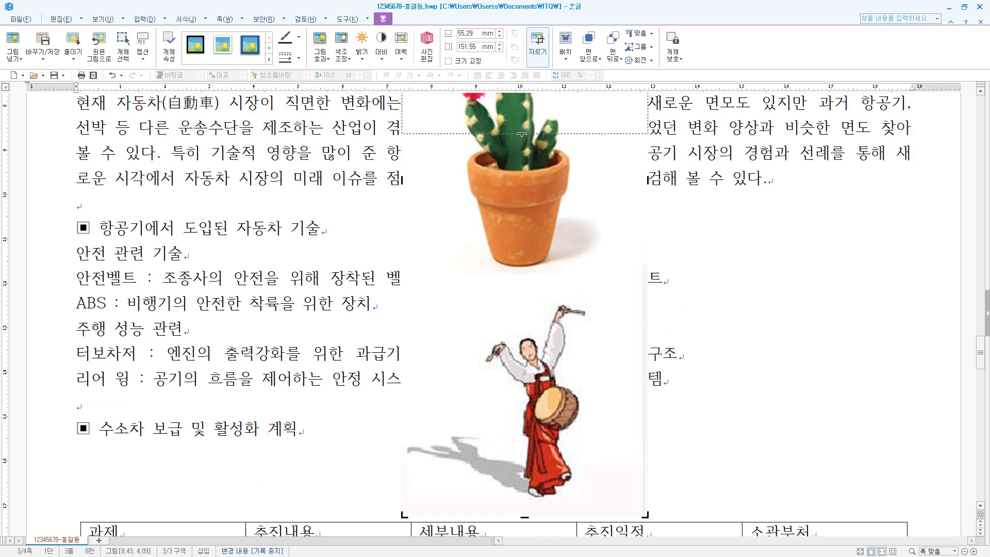
pyautogui.moveTo(521, 134); pyautogui.dragTo(628, 305)
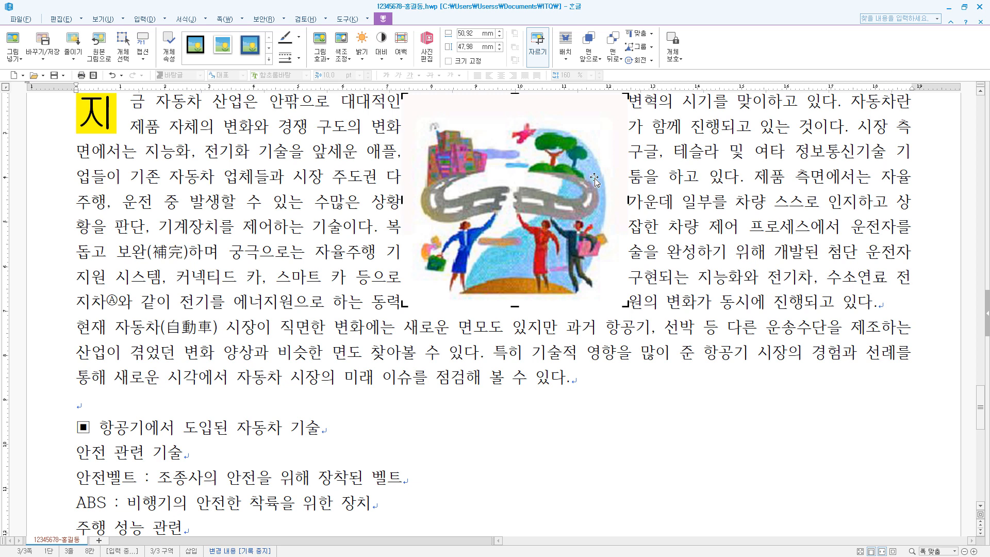
pyautogui.press('Escape')
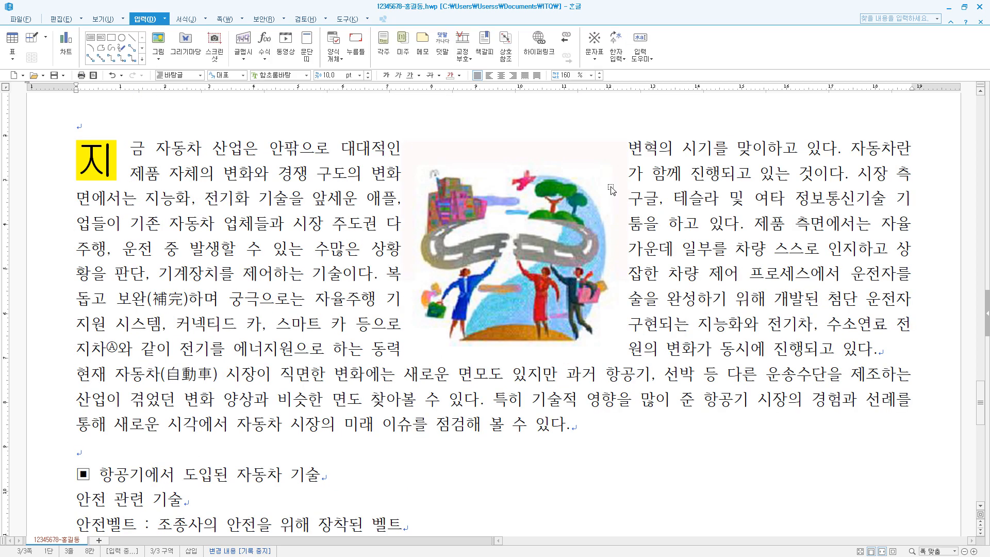
# Set the cropped picture's width to 40 mm and its height to 45 mm in 개체 속성
pyautogui.doubleClick(536, 238)
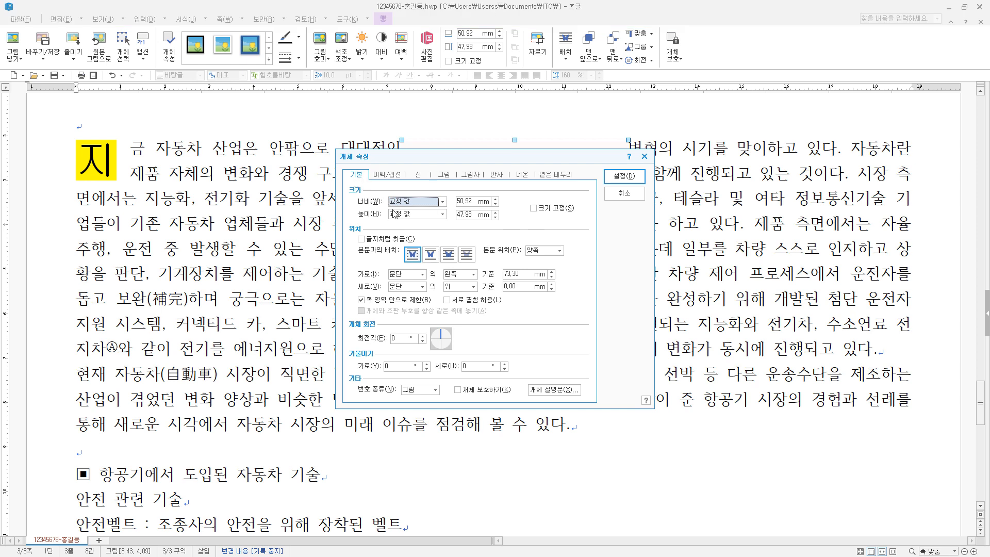
pyautogui.press('Tab')
pyautogui.write('40')
pyautogui.press('Tab')
pyautogui.press('Tab')
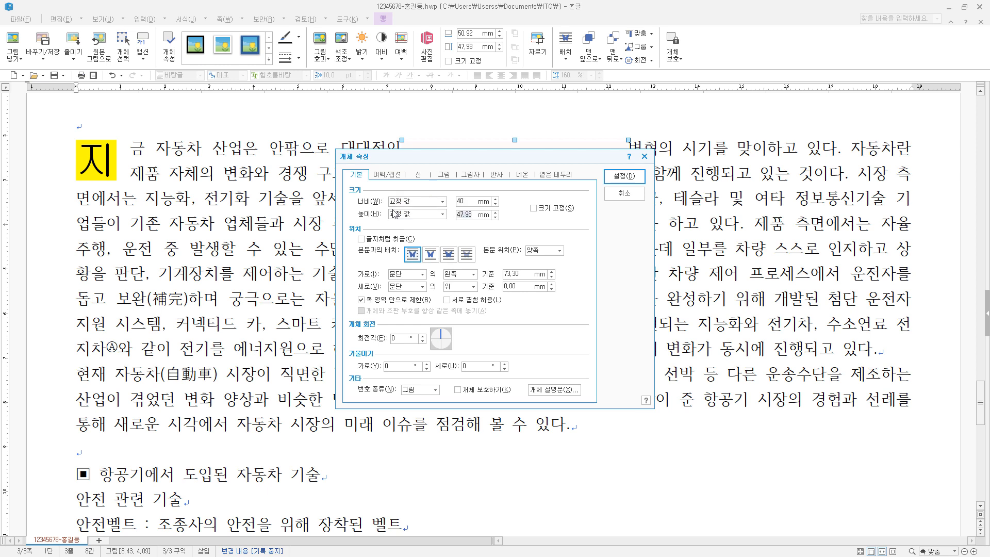
pyautogui.write('45')
pyautogui.click(424, 275)
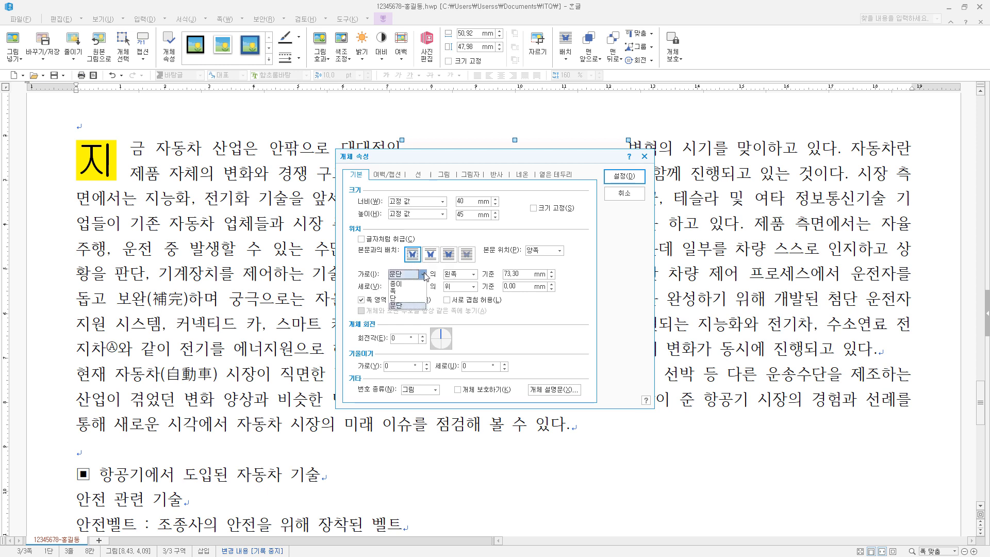
pyautogui.click(425, 277)
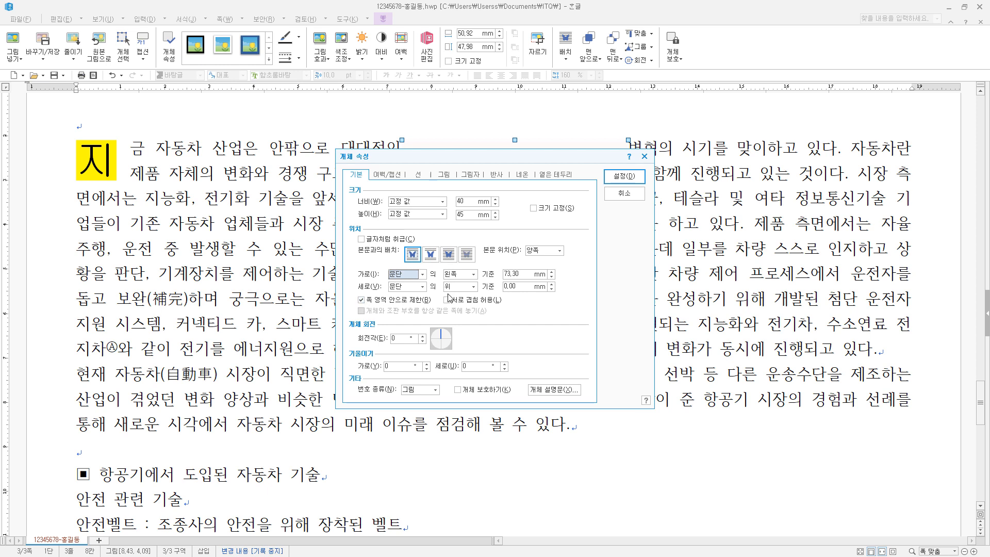
# Increase the picture's 왼쪽 바깥 여백, apply the properties, and move the picture to the right edge of the first body paragraph
pyautogui.click(388, 175)
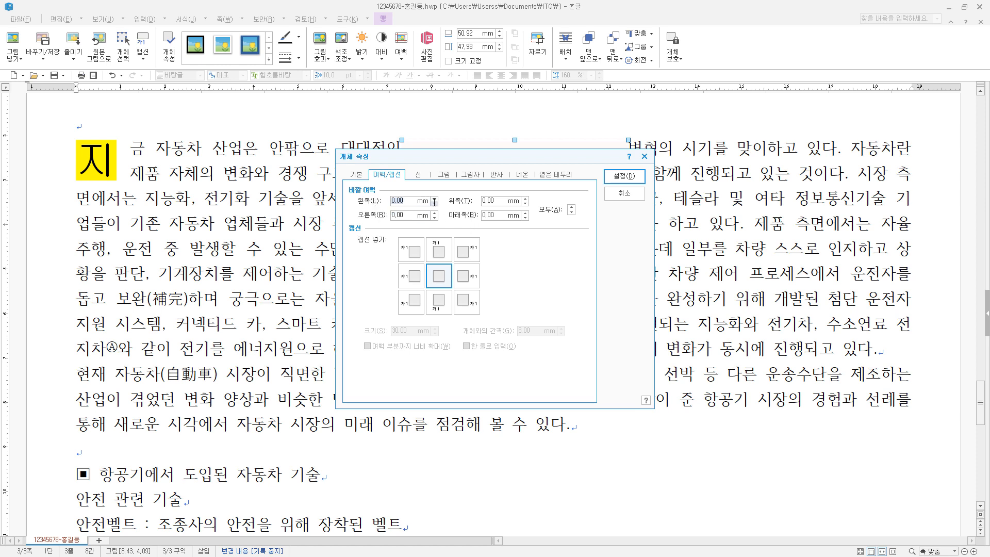
pyautogui.click(434, 198)
pyautogui.click(624, 177)
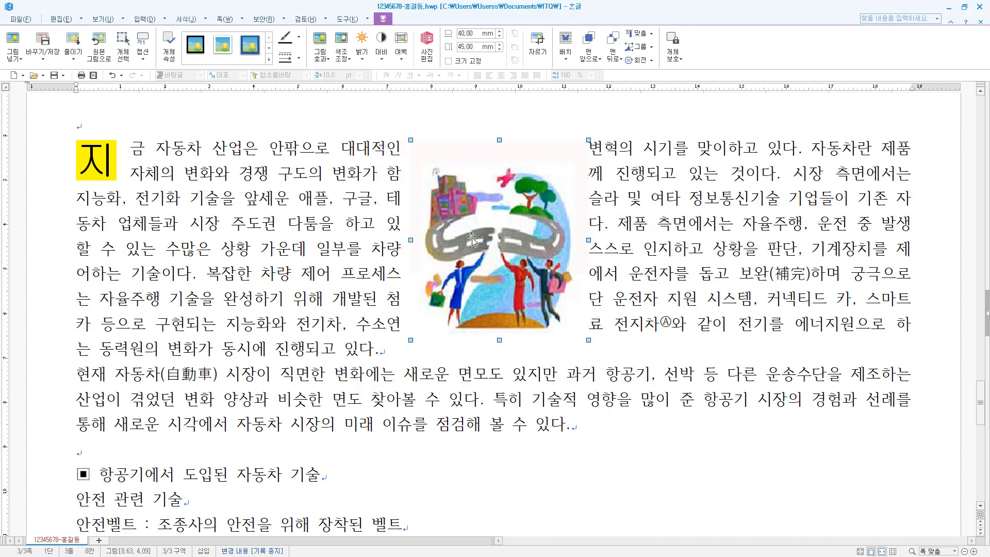
pyautogui.moveTo(472, 238); pyautogui.dragTo(798, 241)
pyautogui.scroll(2, 817, 276)
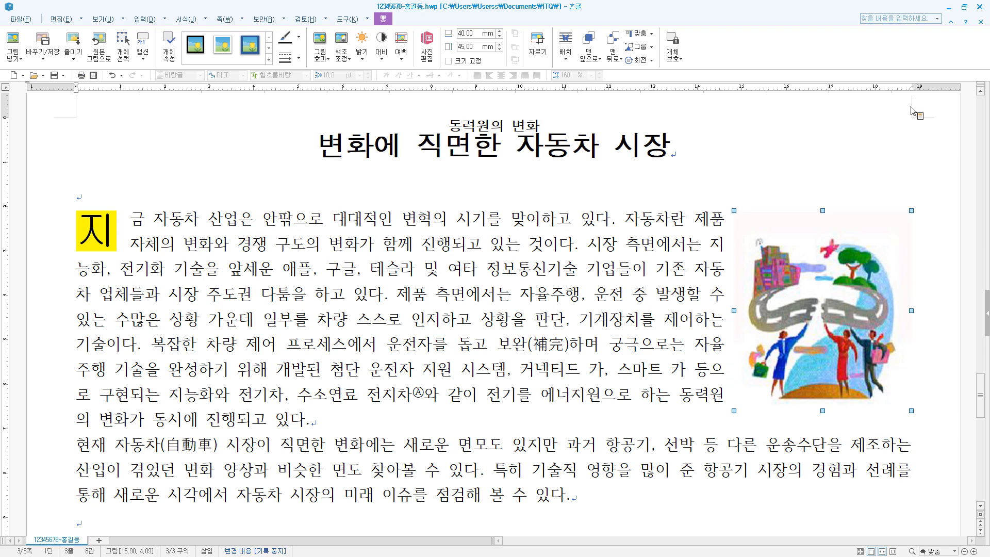
pyautogui.moveTo(850, 333); pyautogui.dragTo(850, 334)
pyautogui.scroll(-2, 158, 303)
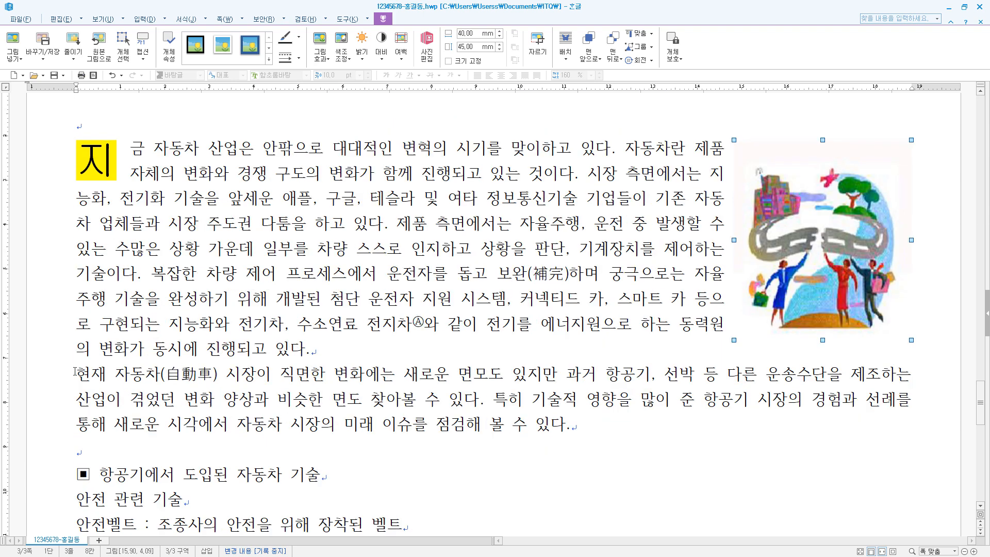
pyautogui.moveTo(76, 374); pyautogui.dragTo(561, 448)
pyautogui.click(245, 372)
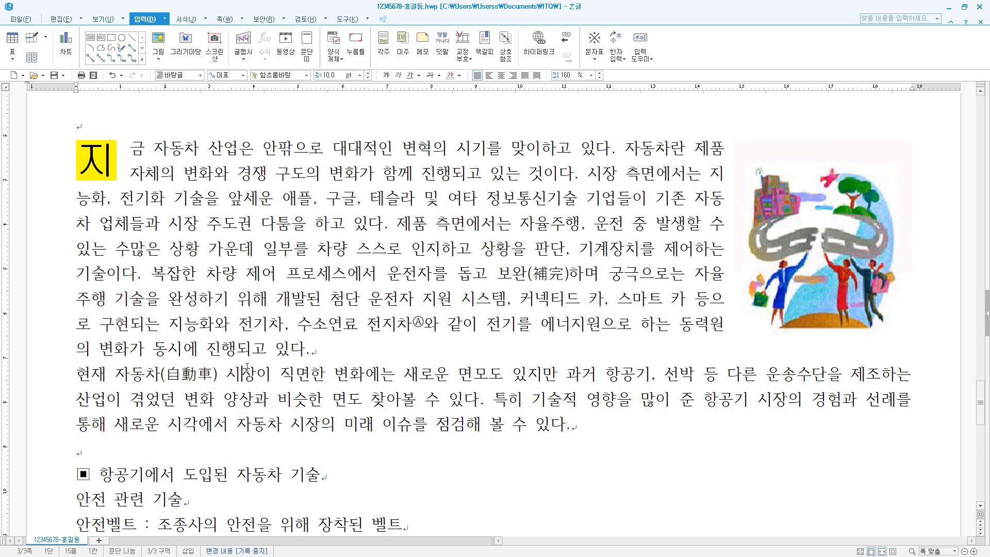
pyautogui.click(79, 374)
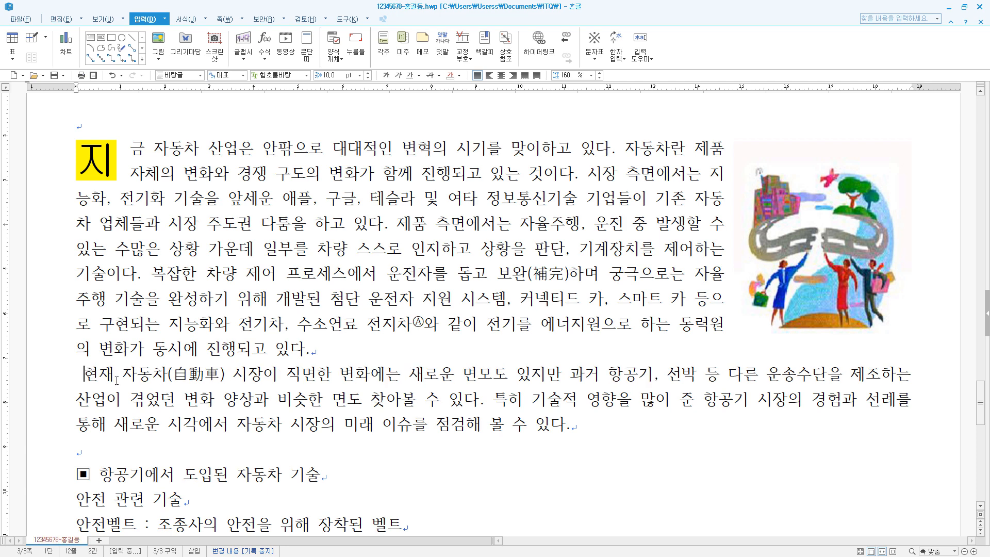
pyautogui.press('BackSpace')
pyautogui.press('BackSpace')
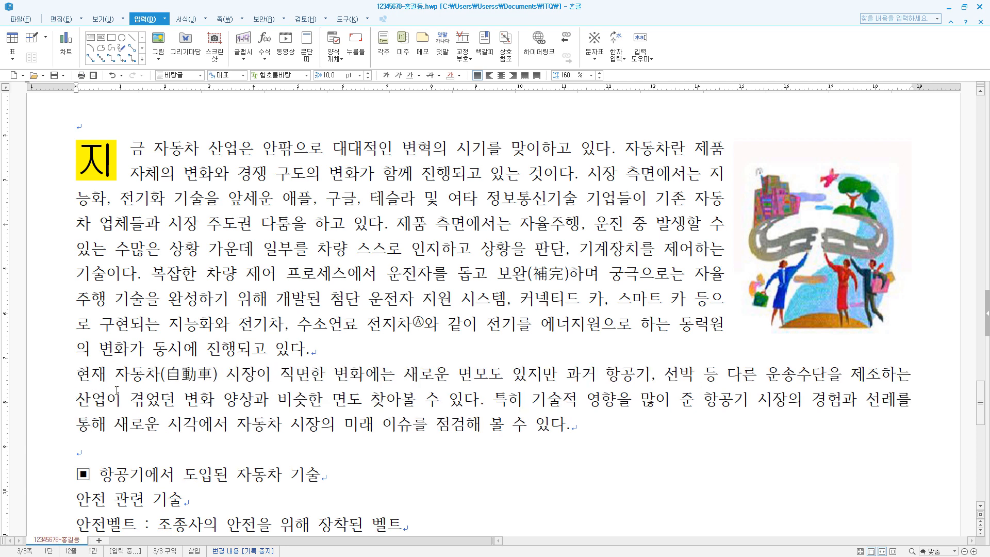
# Apply a 10 pt 들여쓰기 first-line indent in 문단 모양 to the paragraph beginning 현재 자동차(自動車)
pyautogui.rightClick(78, 374)
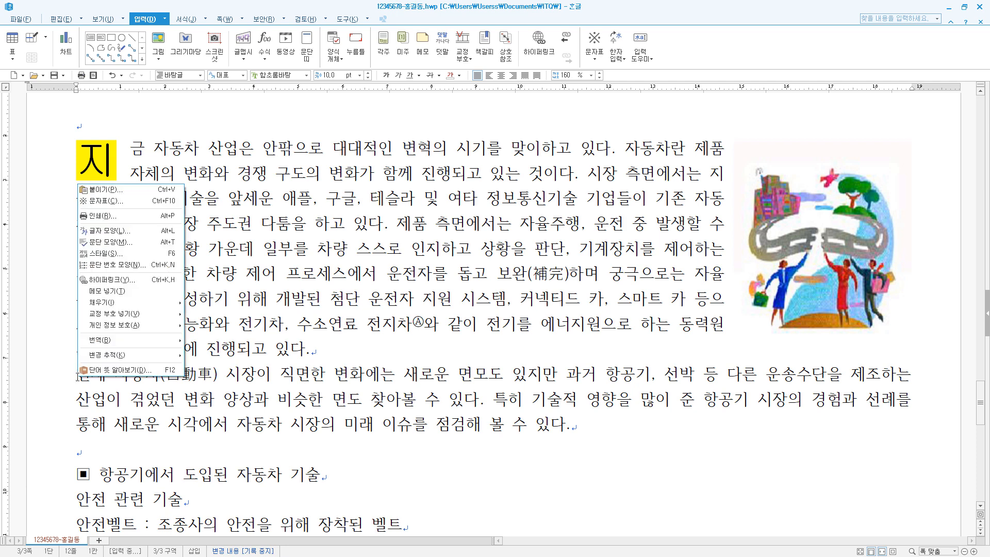
pyautogui.click(111, 241)
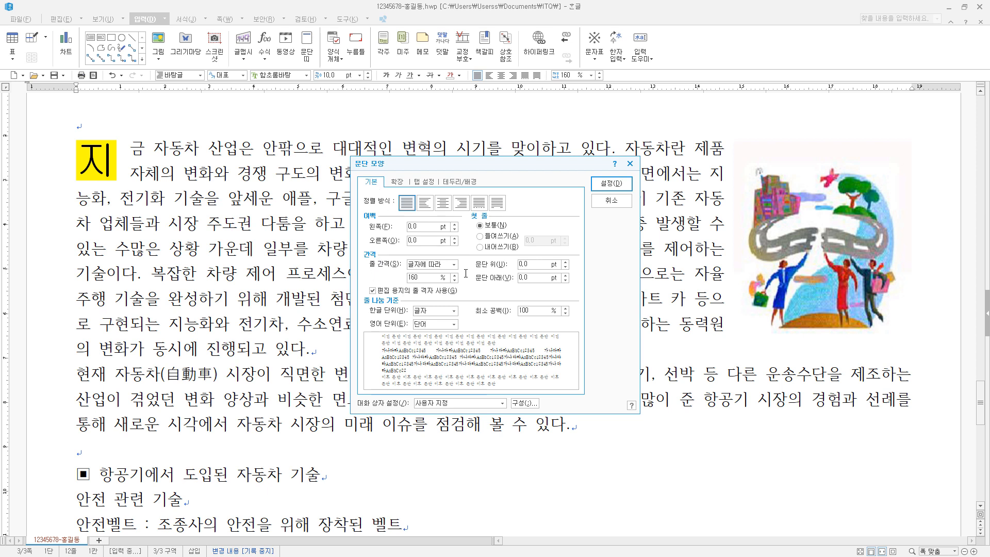
pyautogui.click(480, 237)
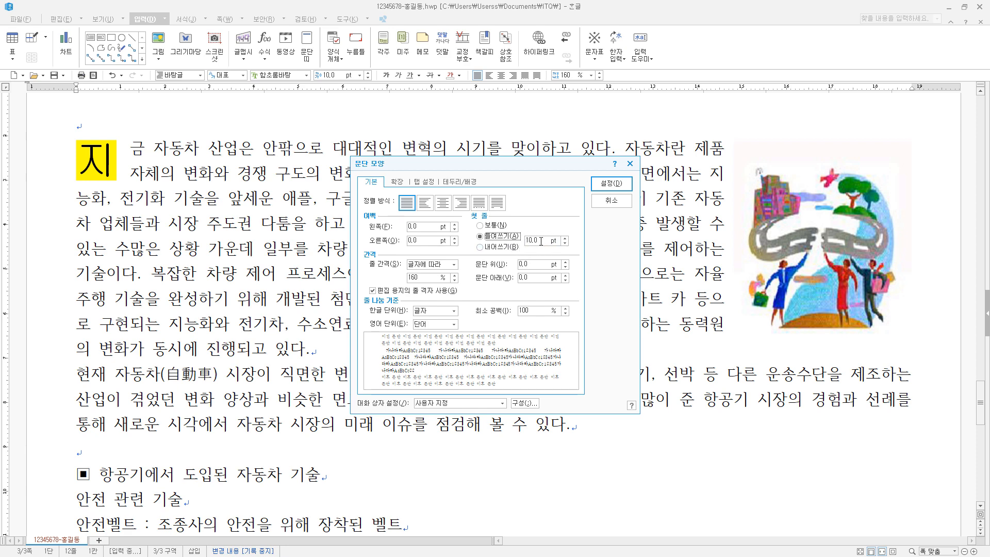
pyautogui.click(612, 183)
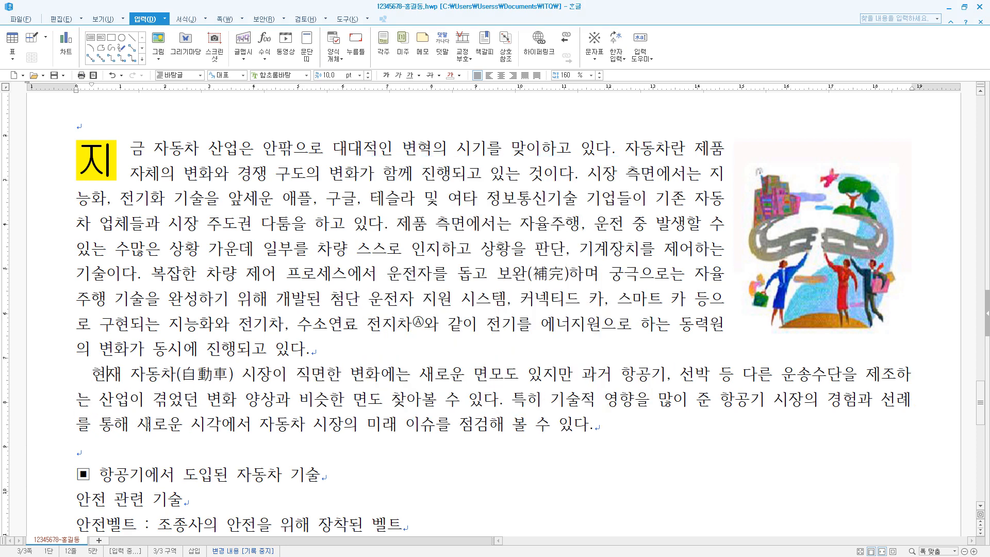
# Format the whole heading 항공기에서 도입된 자동차 기술, including its symbol, in 궁서 at 18 pt
pyautogui.scroll(-3, 200, 421)
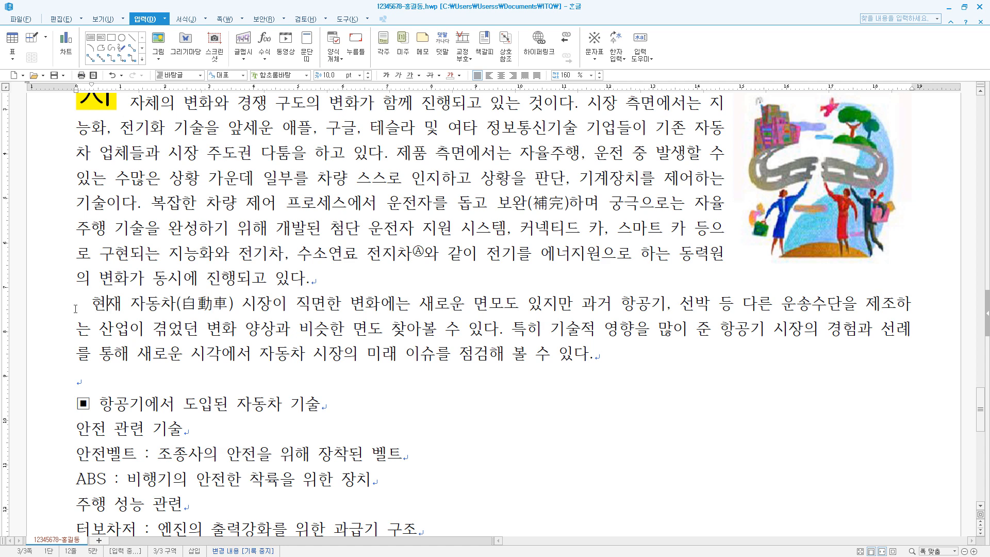
pyautogui.click(108, 386)
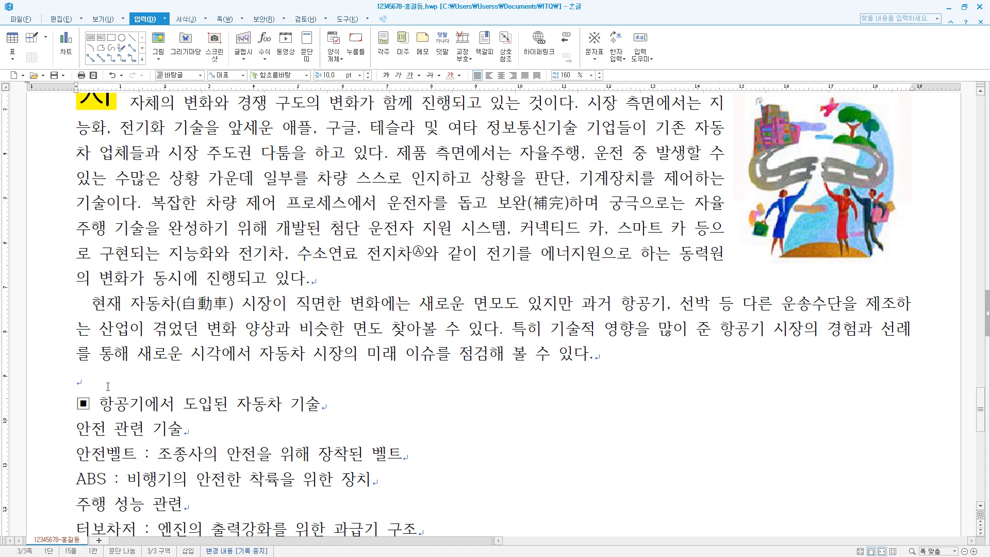
pyautogui.scroll(-3, 200, 475)
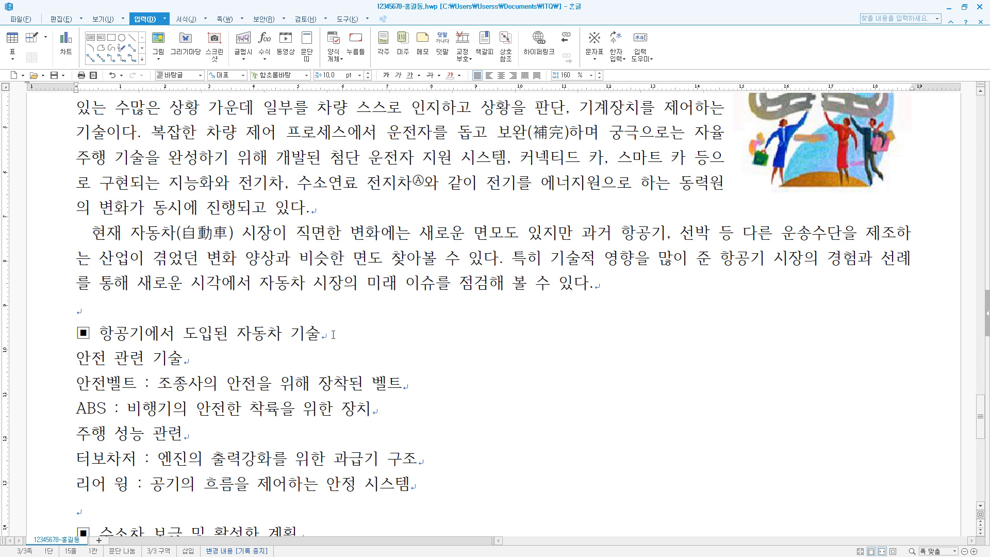
pyautogui.moveTo(333, 335); pyautogui.dragTo(75, 345)
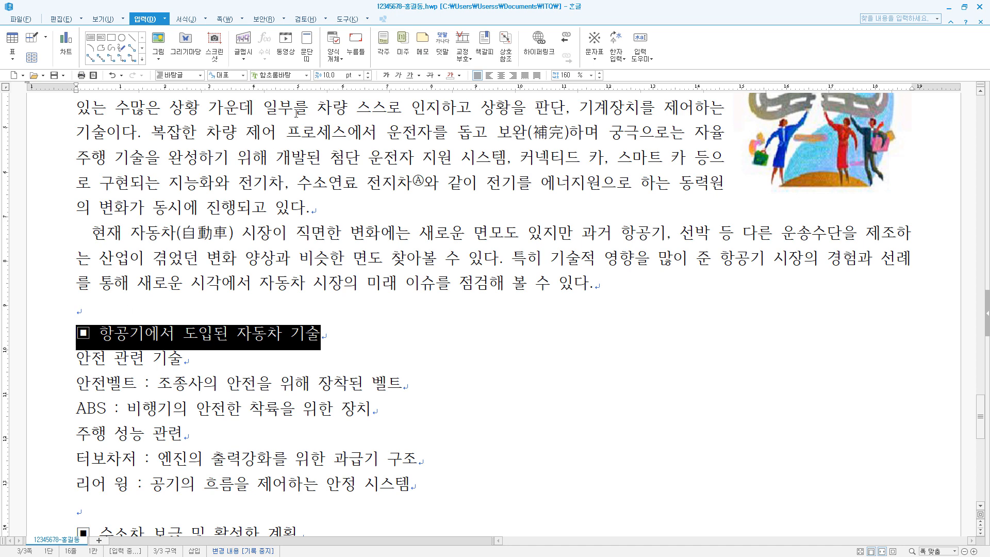
pyautogui.click(296, 76)
pyautogui.write('궁서')
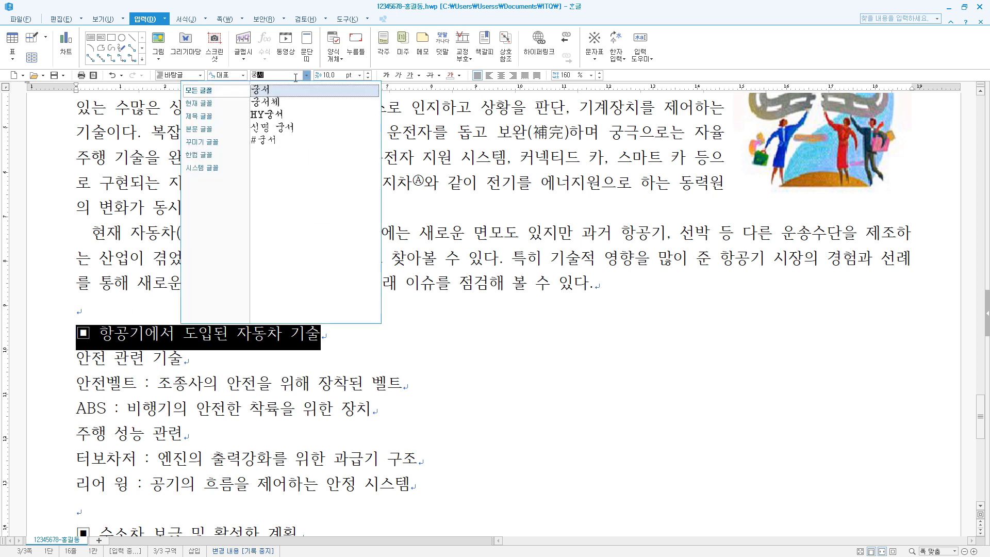
pyautogui.press('Return')
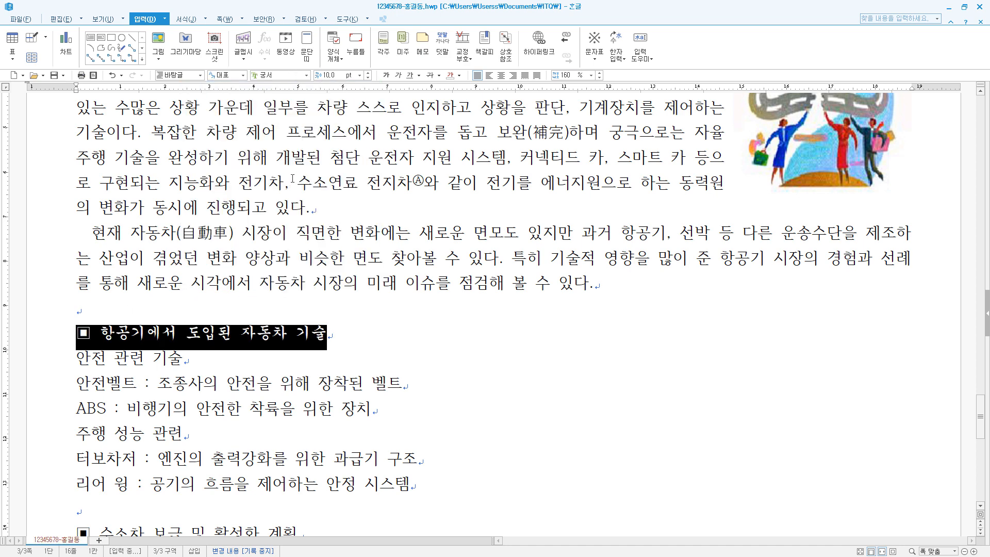
pyautogui.click(338, 74)
pyautogui.write('18')
pyautogui.press('Return')
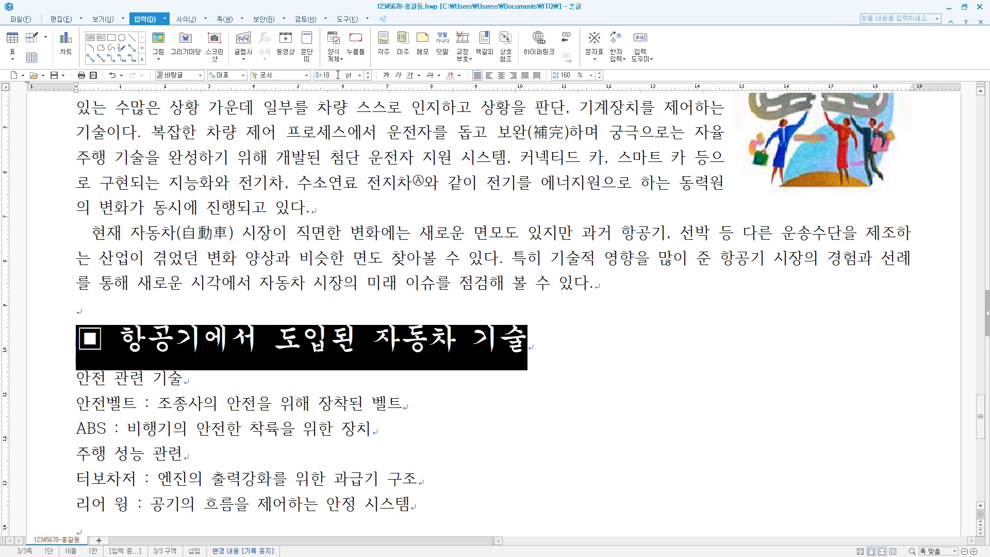
# Set the font color of 항공기에서 도입된 자동차 기술 to white (FFFFFF), leaving out the leading symbol
pyautogui.click(361, 336)
pyautogui.moveTo(119, 339); pyautogui.dragTo(522, 332)
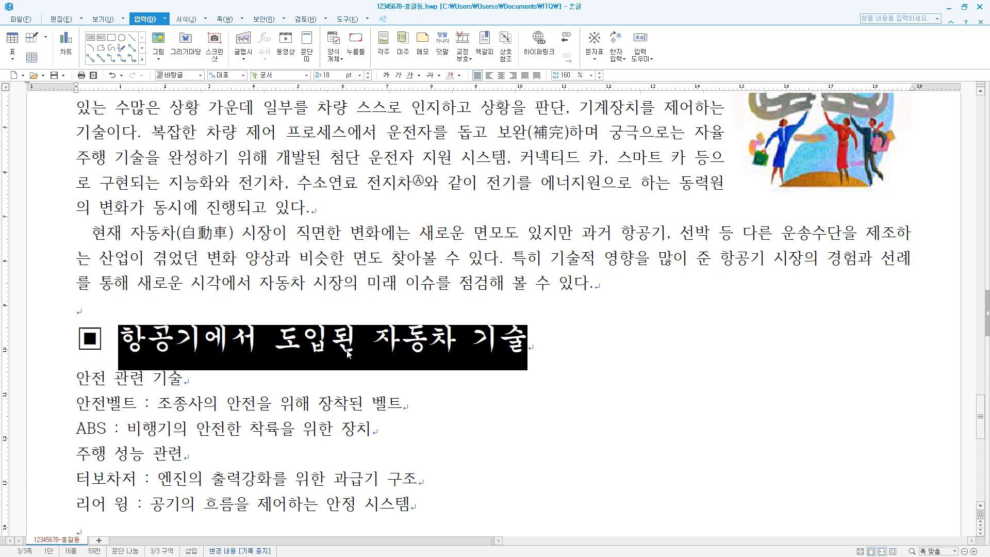
pyautogui.click(459, 76)
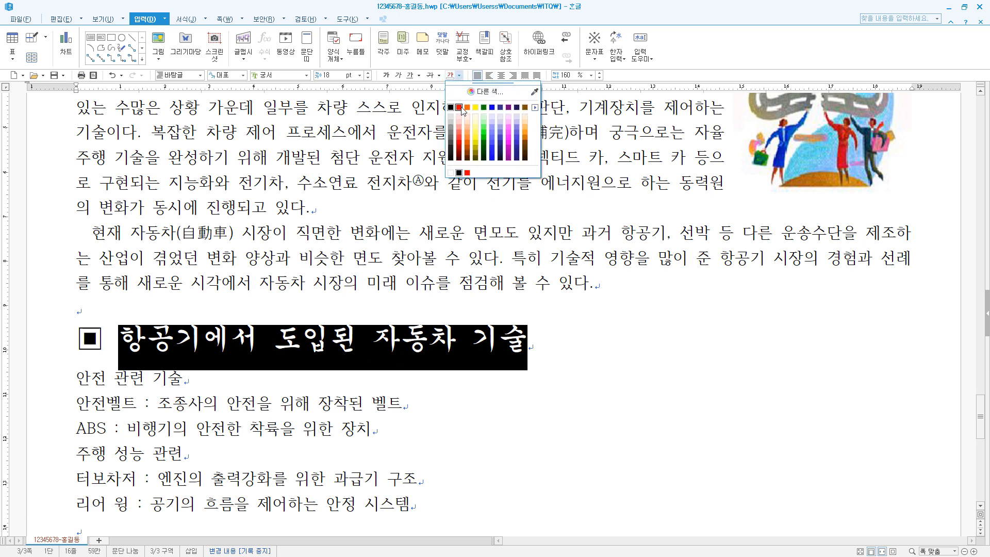
pyautogui.click(489, 93)
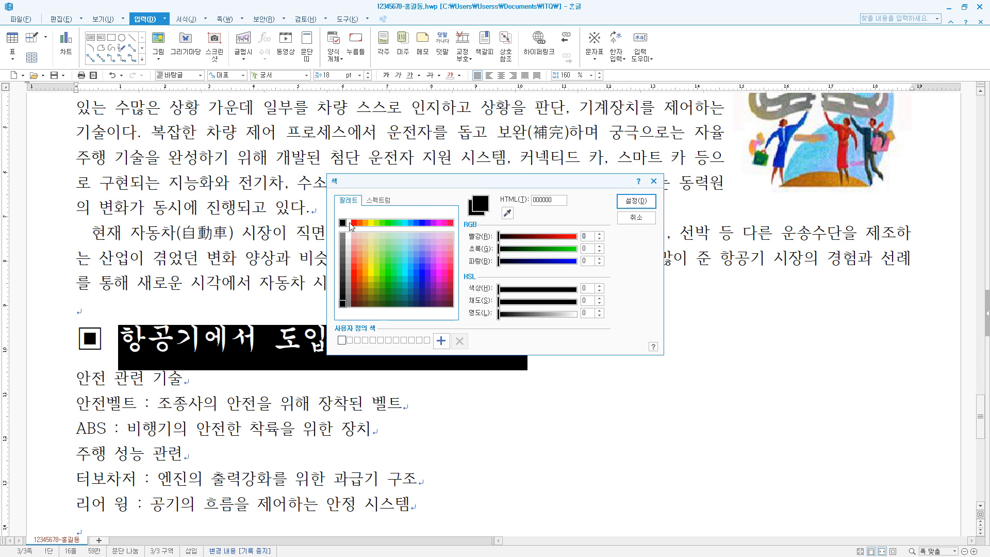
pyautogui.click(349, 224)
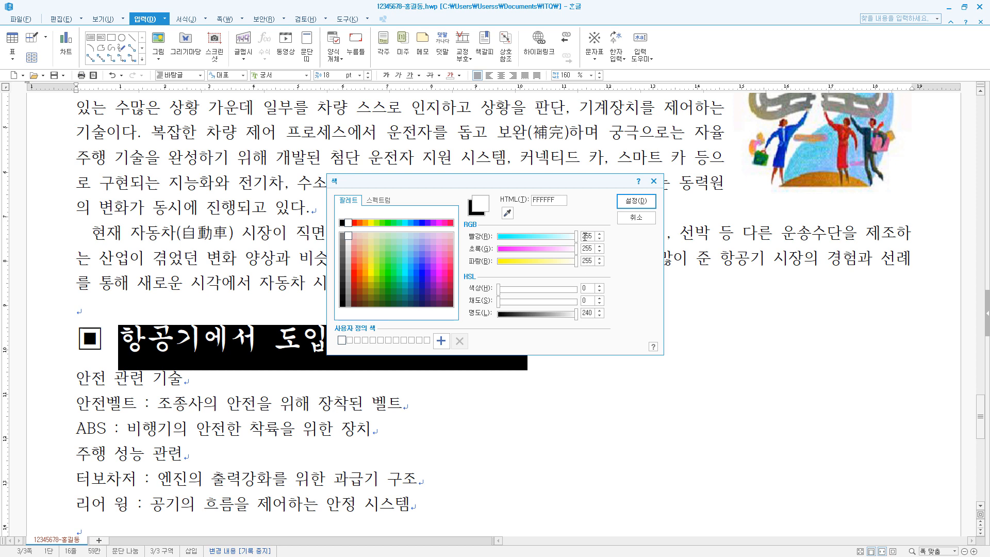
pyautogui.click(649, 205)
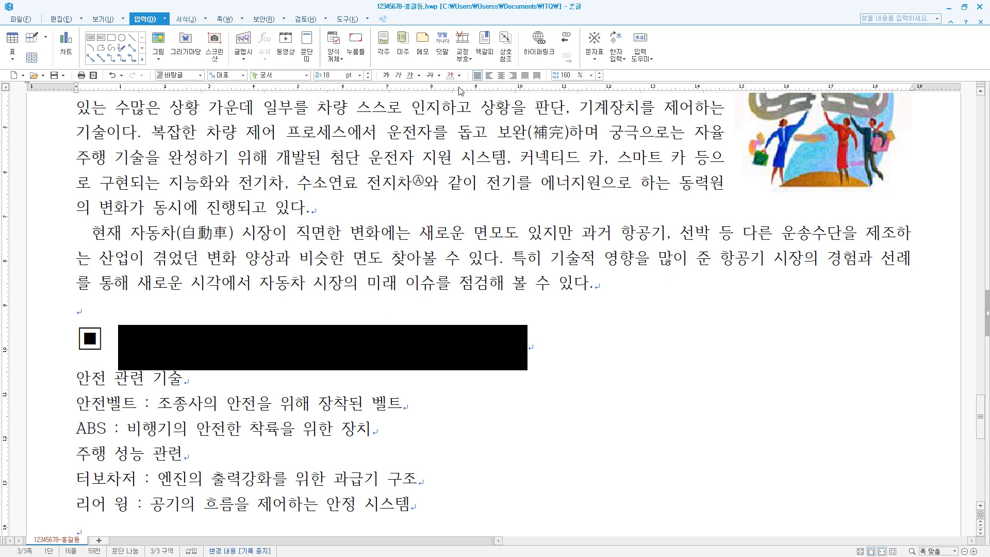
# Apply a red 음영 색 in 글자 모양 to the heading text 항공기에서 도입된 자동차 기술
pyautogui.rightClick(400, 333)
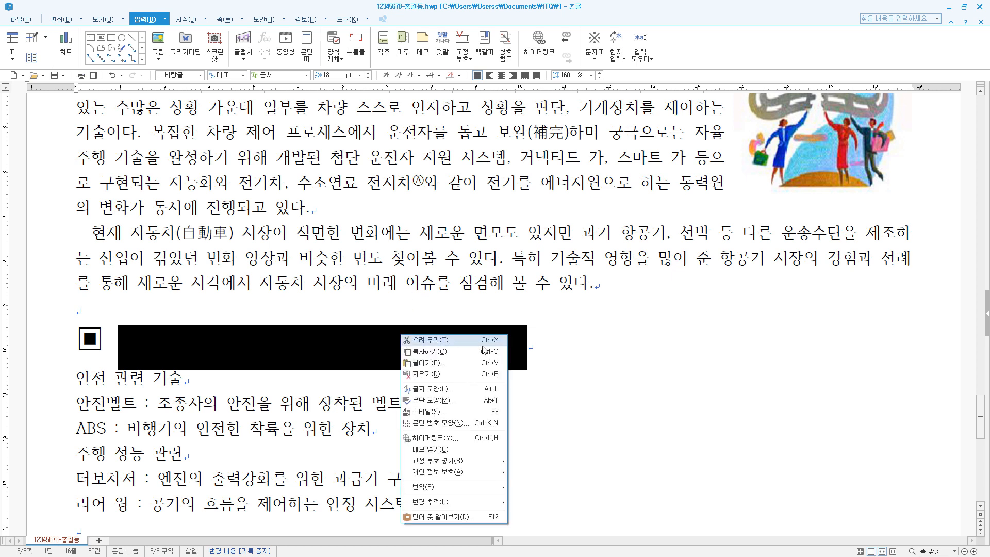
pyautogui.click(471, 391)
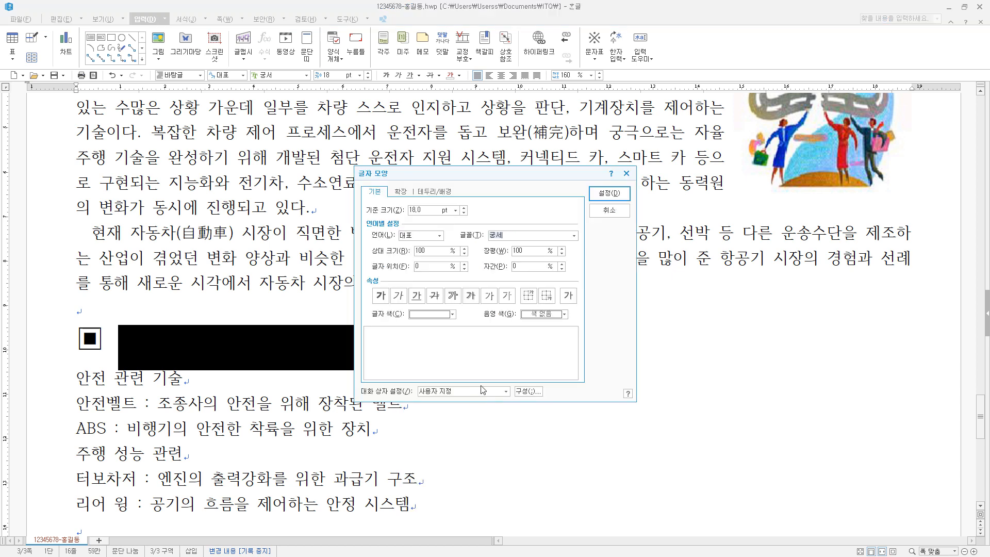
pyautogui.click(552, 314)
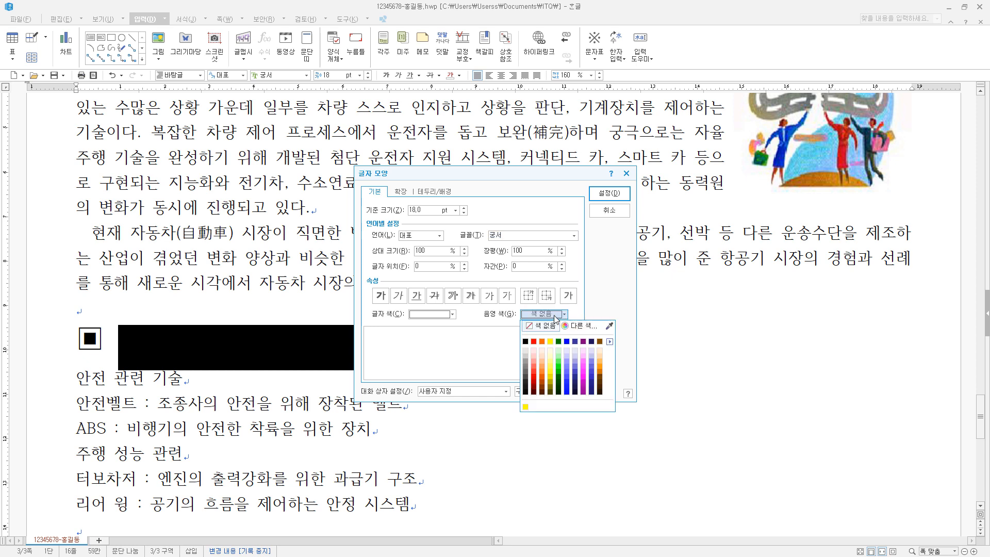
pyautogui.click(609, 341)
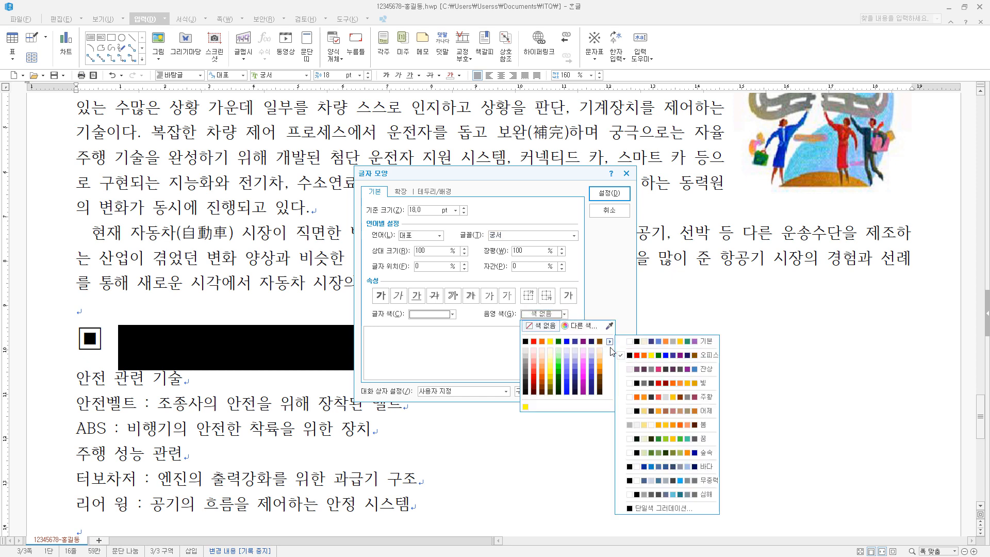
pyautogui.click(610, 341)
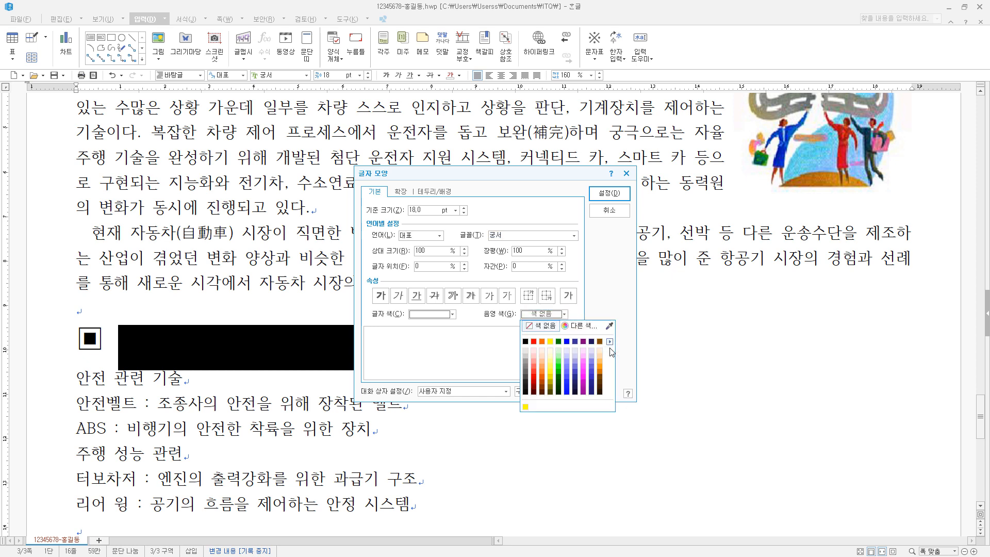
pyautogui.click(534, 341)
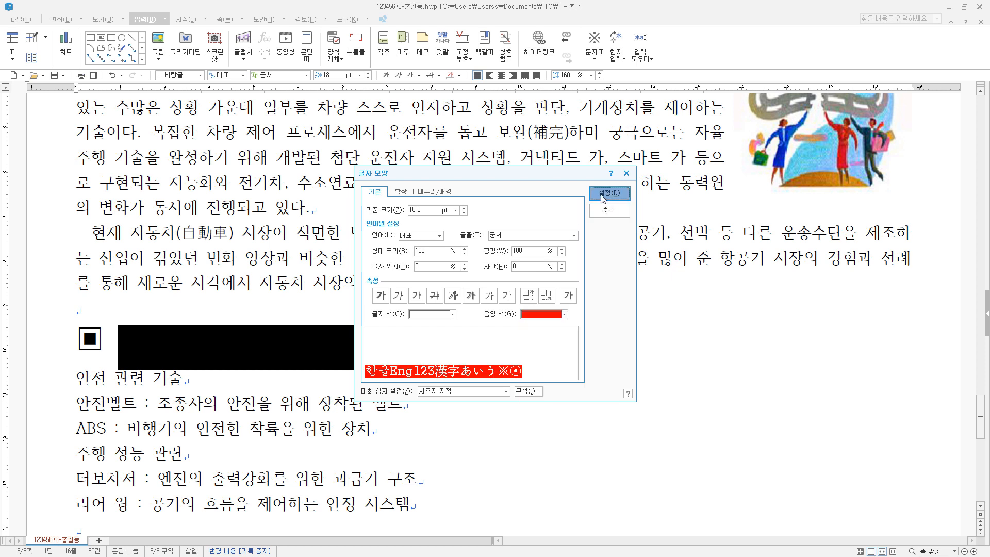
pyautogui.click(605, 195)
pyautogui.click(541, 339)
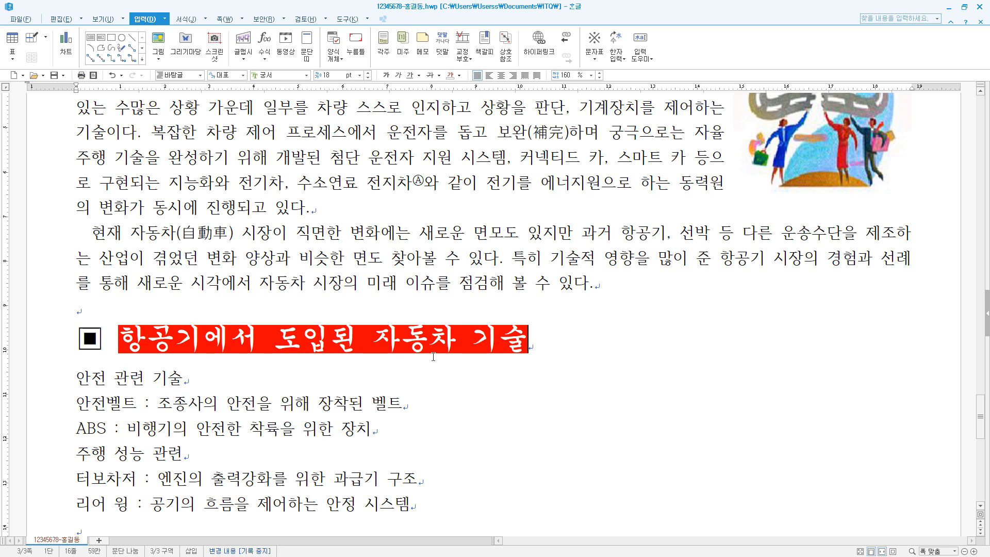
# Open the user-defined settings of the custom 1., 가. style in 문단 번호 모양 for the six lines from 안전 관련 기술 through 리어 윙
pyautogui.scroll(-3, 433, 356)
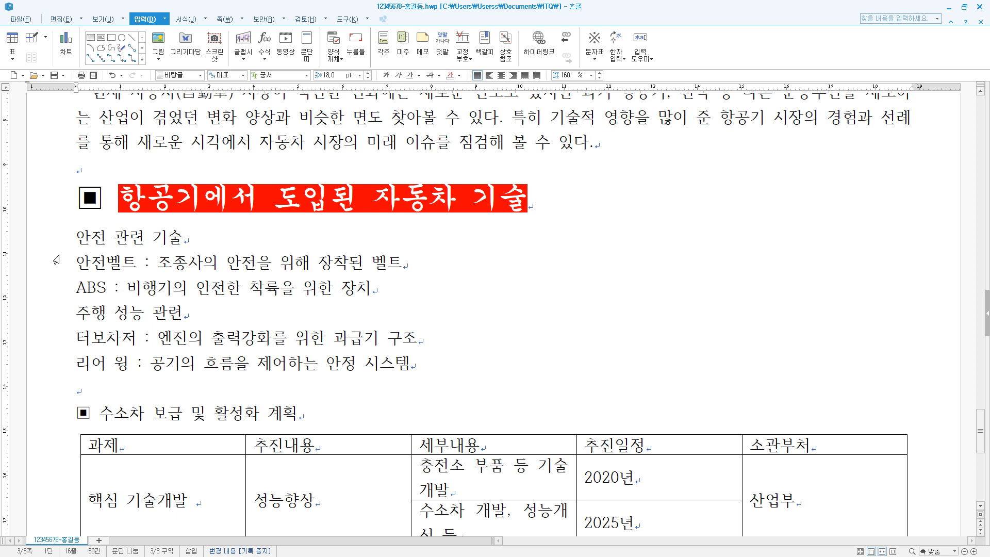
pyautogui.moveTo(76, 236); pyautogui.dragTo(407, 361)
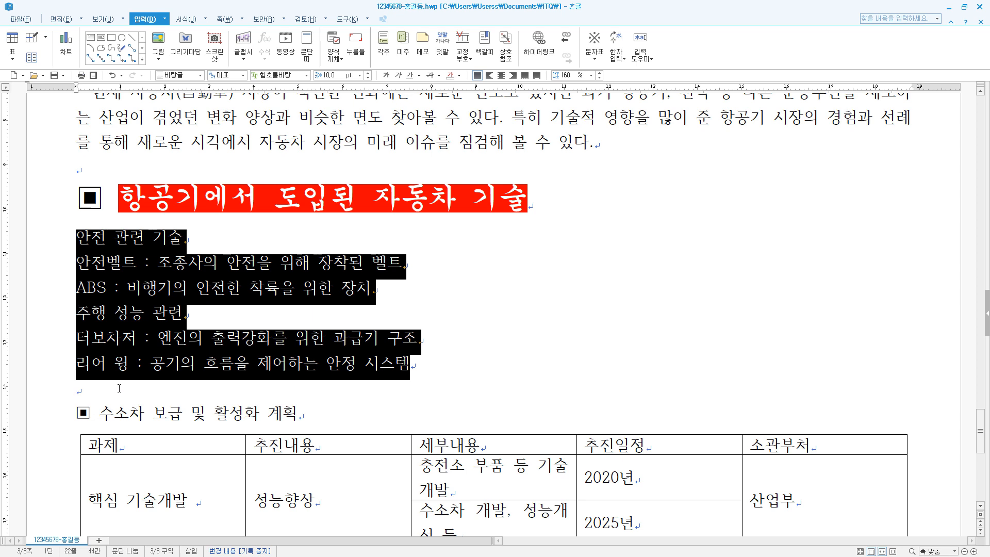
pyautogui.rightClick(223, 284)
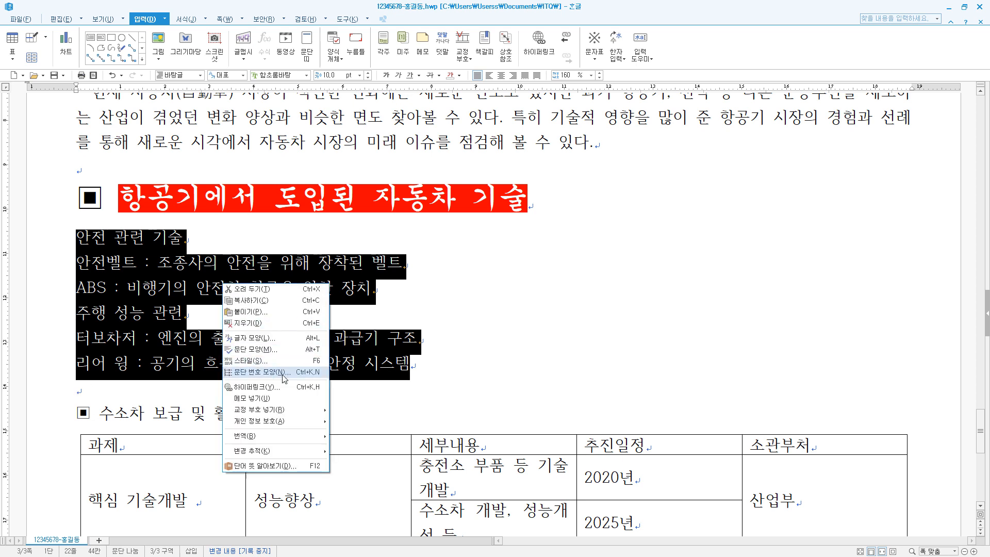
pyautogui.click(263, 372)
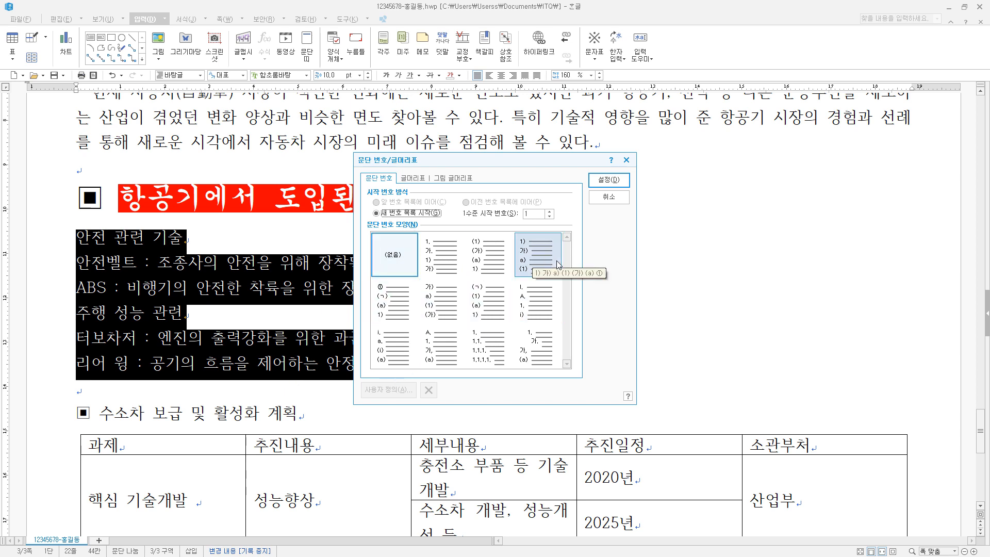
pyautogui.click(545, 344)
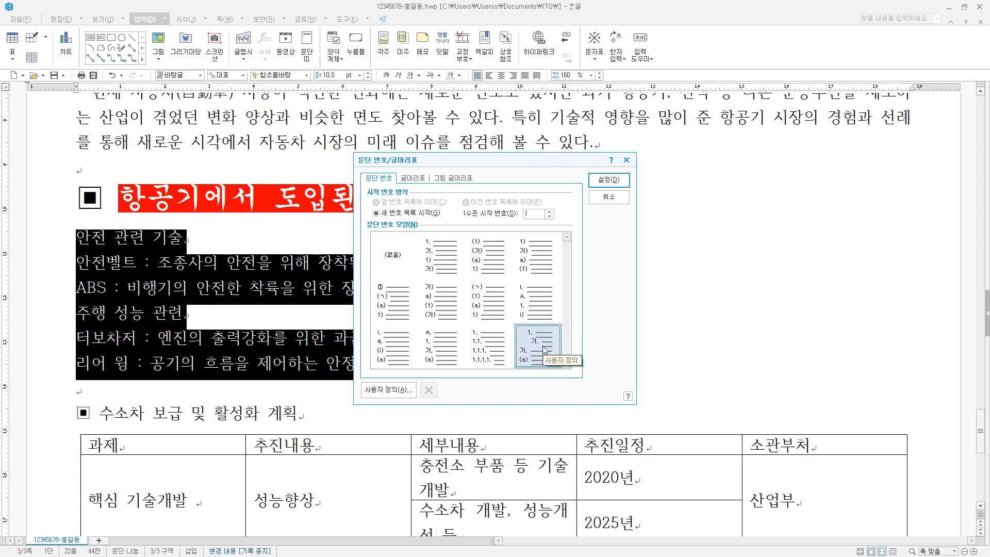
pyautogui.click(397, 392)
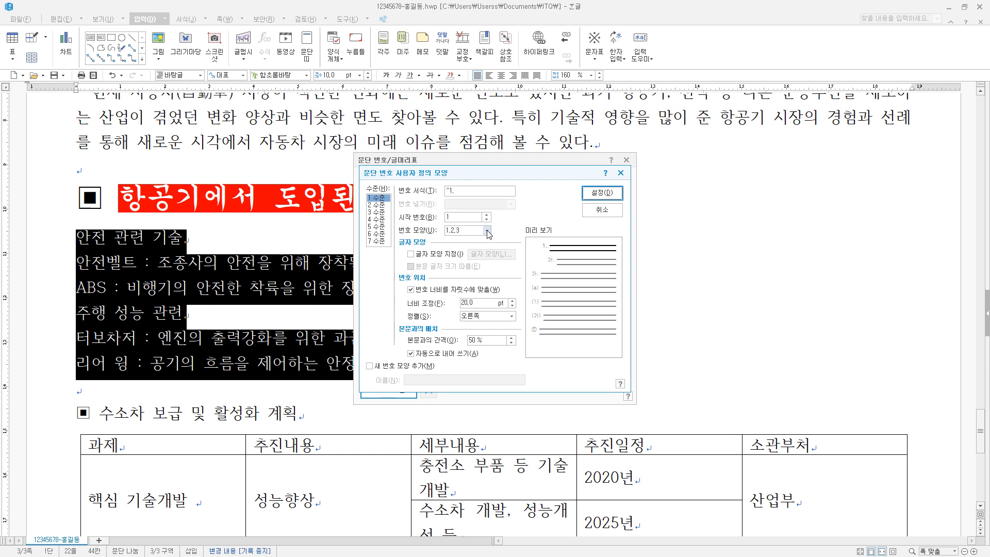
# Check the level 1 (1,2,3) and level 2 (가,나,다) number formats and apply this custom numbering to the six lines
pyautogui.click(489, 233)
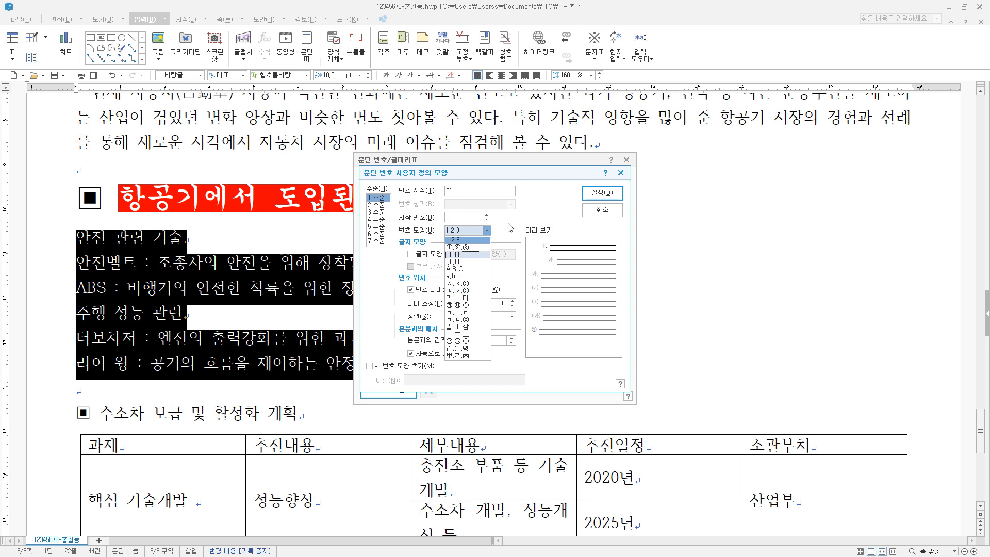
pyautogui.click(510, 226)
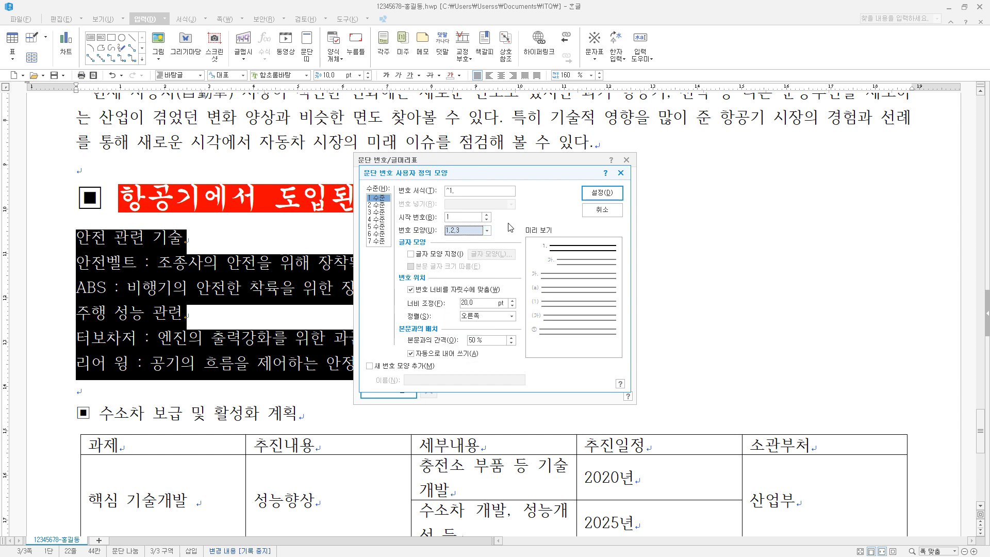
pyautogui.click(449, 190)
pyautogui.click(379, 205)
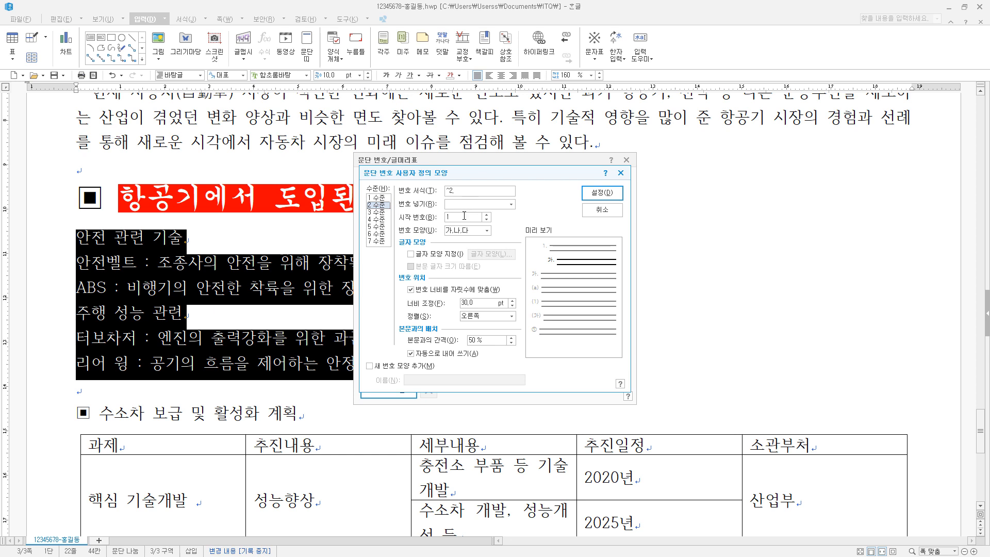
pyautogui.click(456, 190)
pyautogui.click(612, 200)
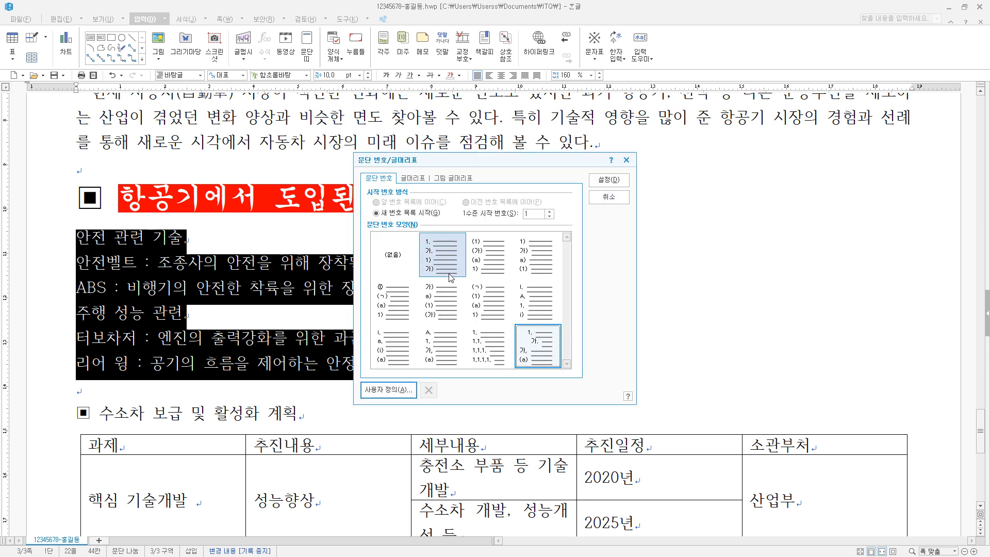
pyautogui.click(612, 181)
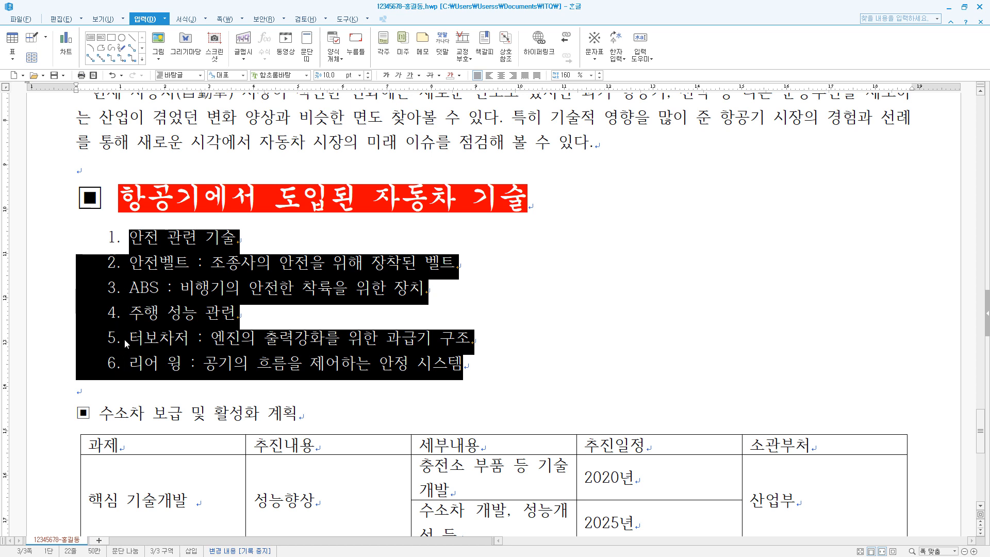
pyautogui.click(140, 287)
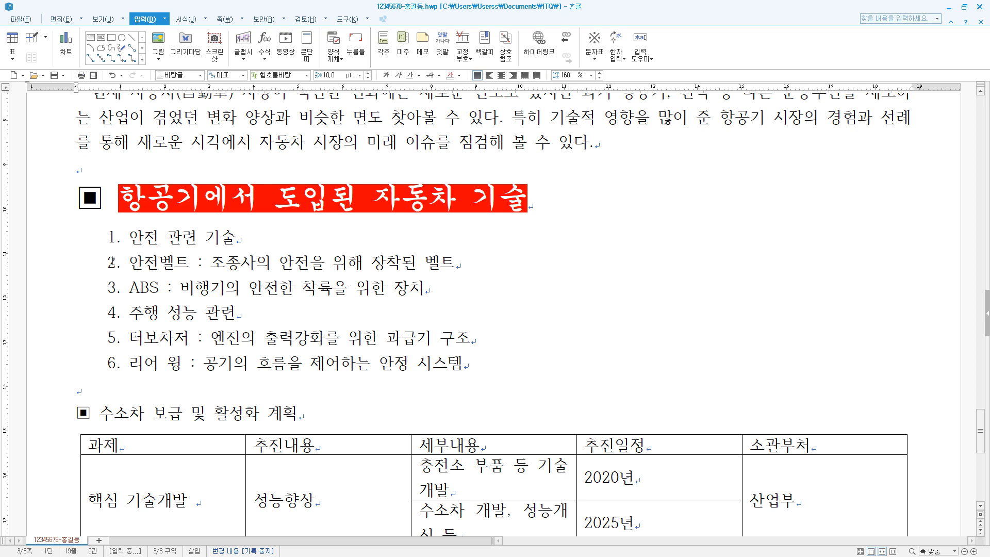
# Demote the 안전벨트 and ABS lines, and likewise the 터보차저 and 리어 윙 lines, by one level to 가. and 나. numbering
pyautogui.moveTo(434, 289); pyautogui.dragTo(118, 270)
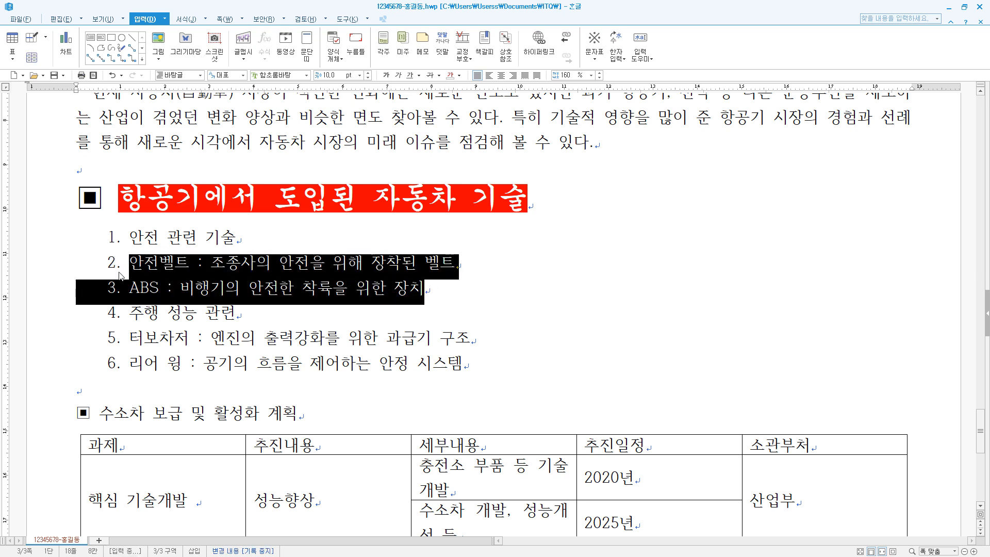
pyautogui.click(186, 19)
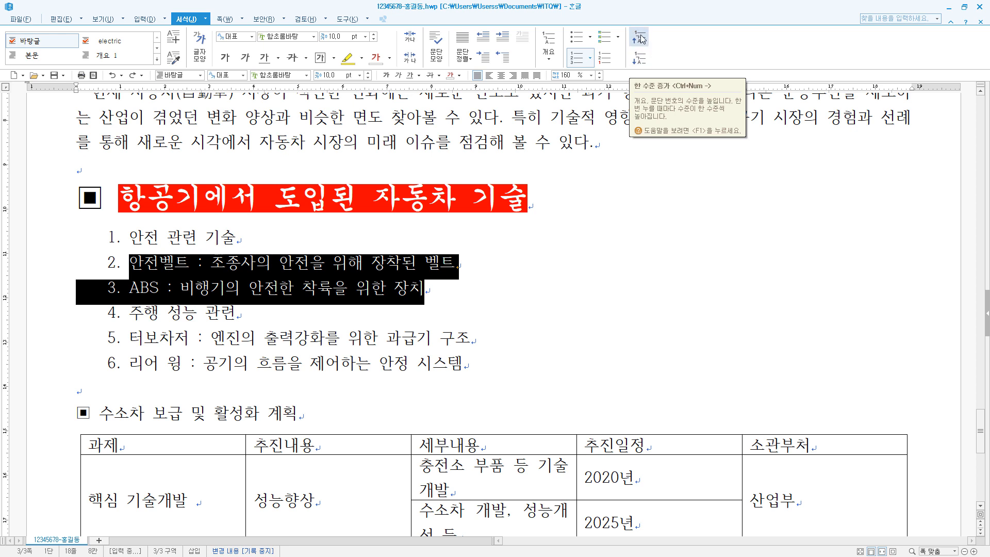
pyautogui.click(645, 64)
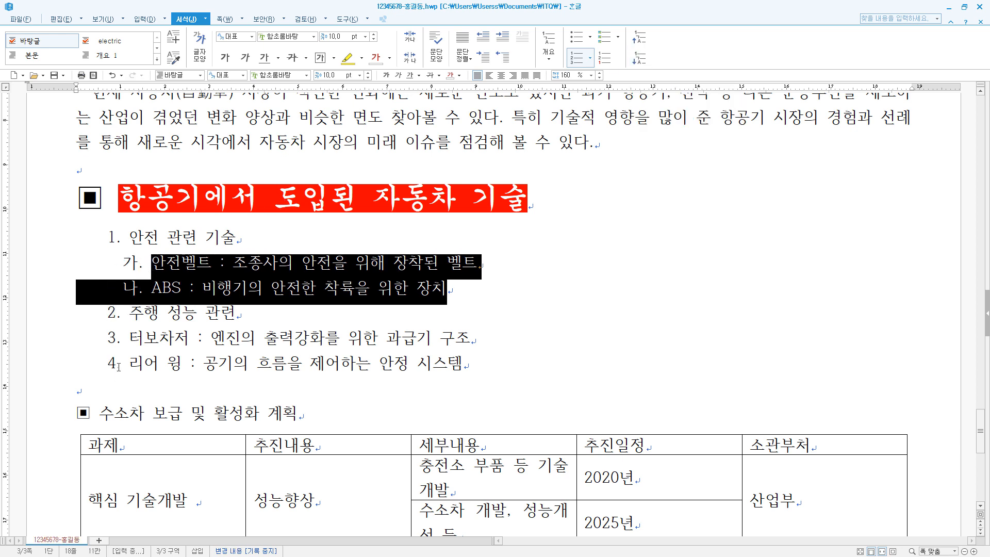
pyautogui.moveTo(483, 366); pyautogui.dragTo(127, 341)
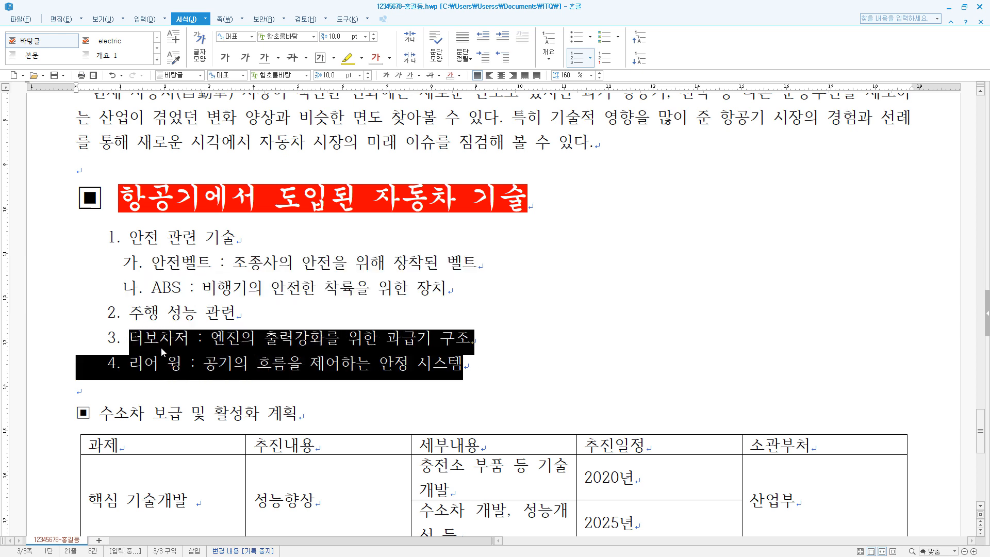
pyautogui.click(639, 61)
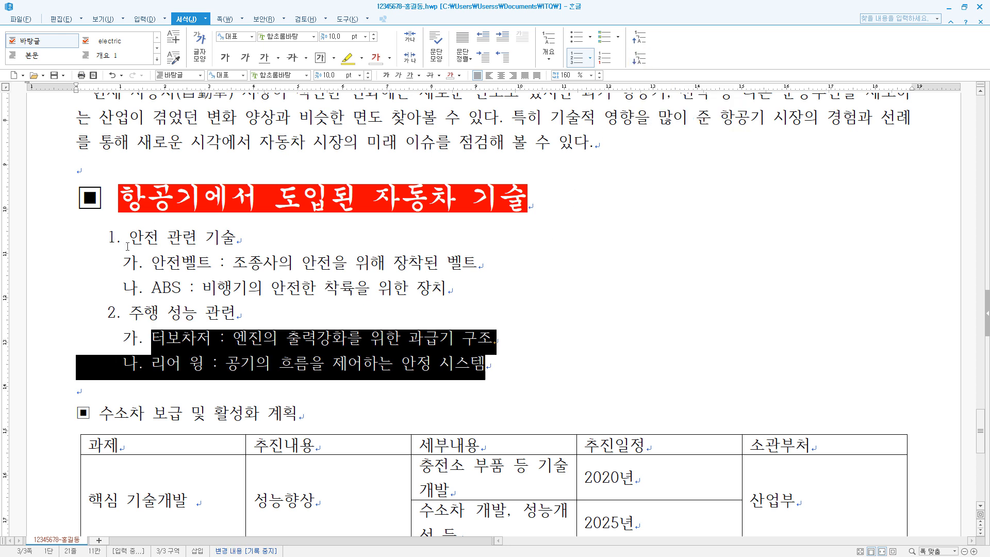
pyautogui.click(188, 365)
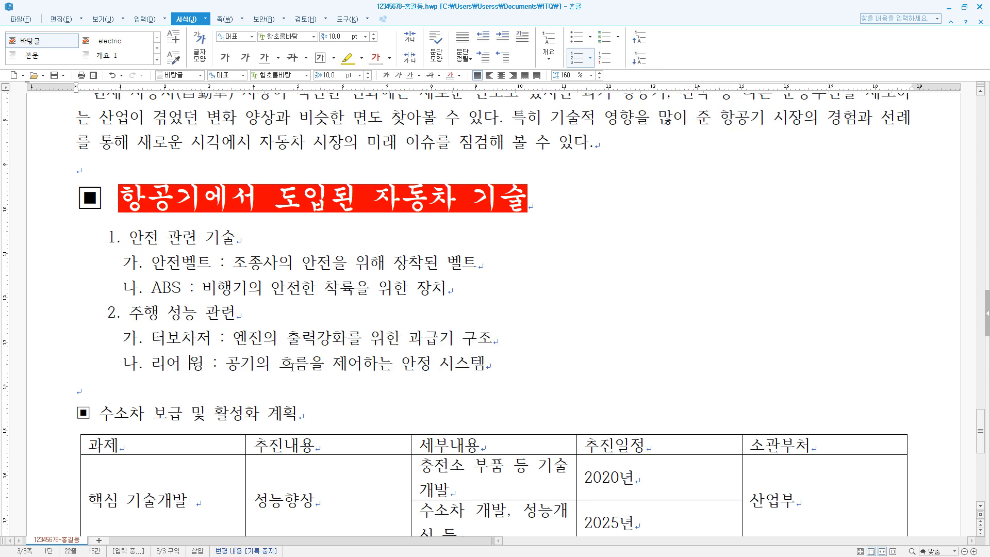
# Set the line spacing of the whole numbered list, from 안전 관련 기술 through 리어 윙, to 180 %
pyautogui.scroll(-2, 257, 320)
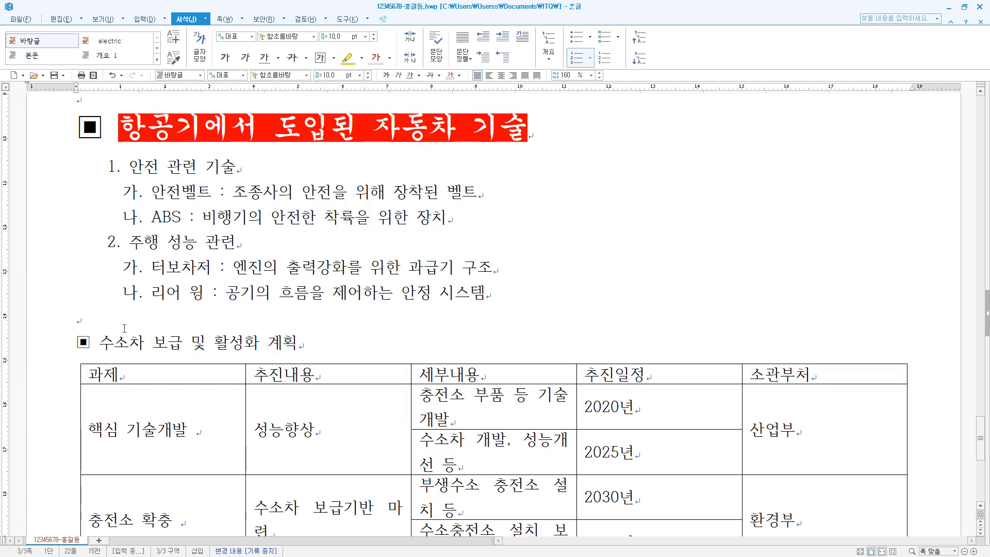
pyautogui.click(581, 281)
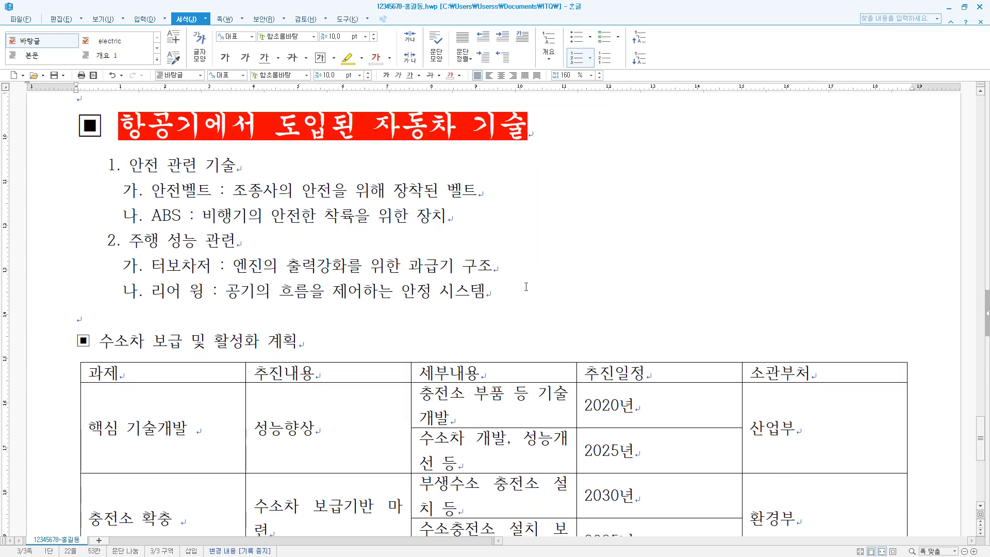
pyautogui.moveTo(525, 287); pyautogui.dragTo(119, 176)
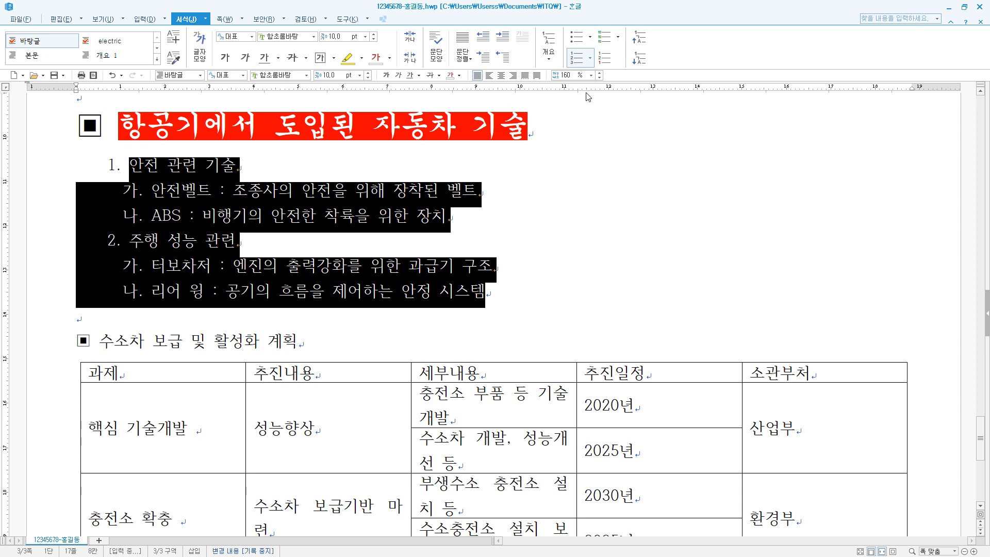
pyautogui.click(592, 75)
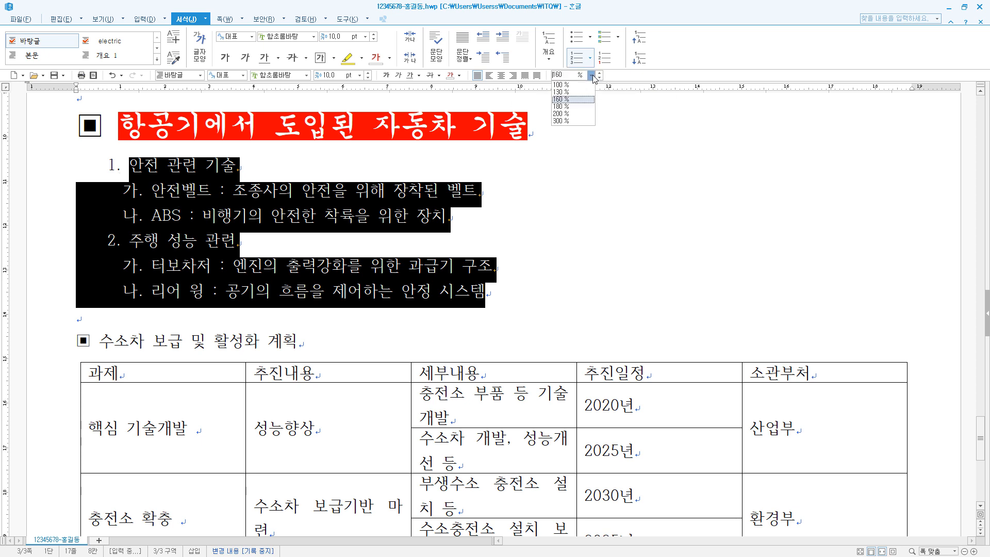
pyautogui.click(567, 107)
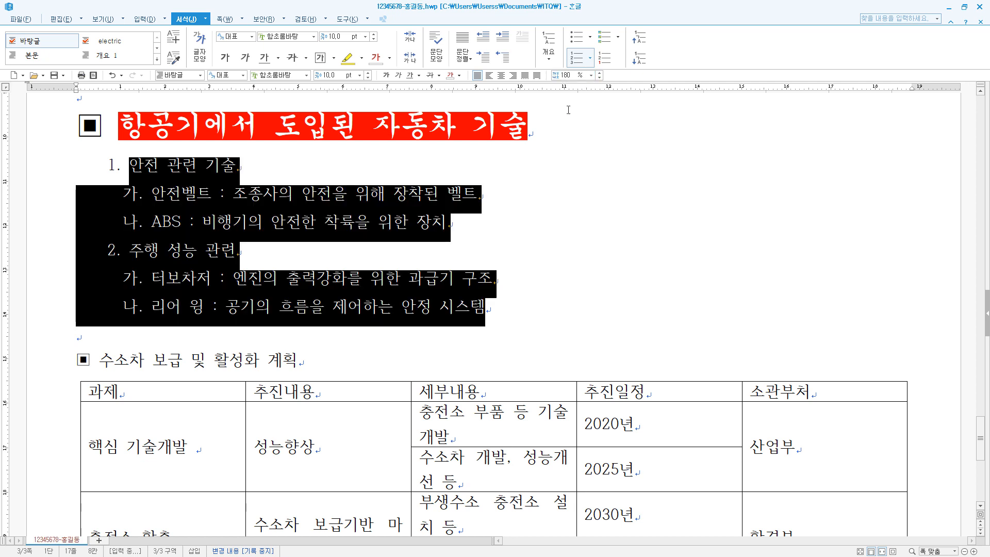
# Format the whole heading 수소차 보급 및 활성화 계획, including its symbol, in 궁서 at 18 pt
pyautogui.click(351, 361)
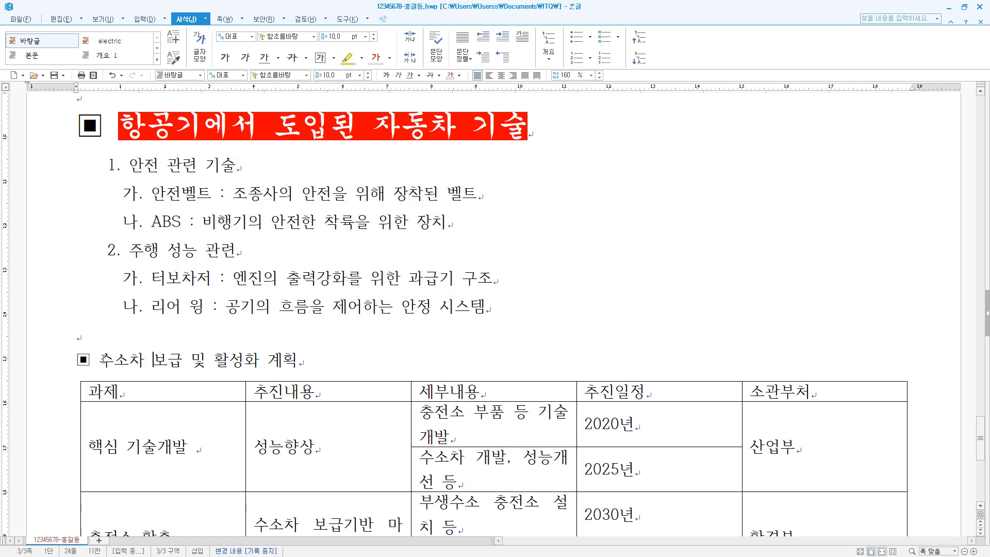
pyautogui.moveTo(369, 359); pyautogui.dragTo(69, 373)
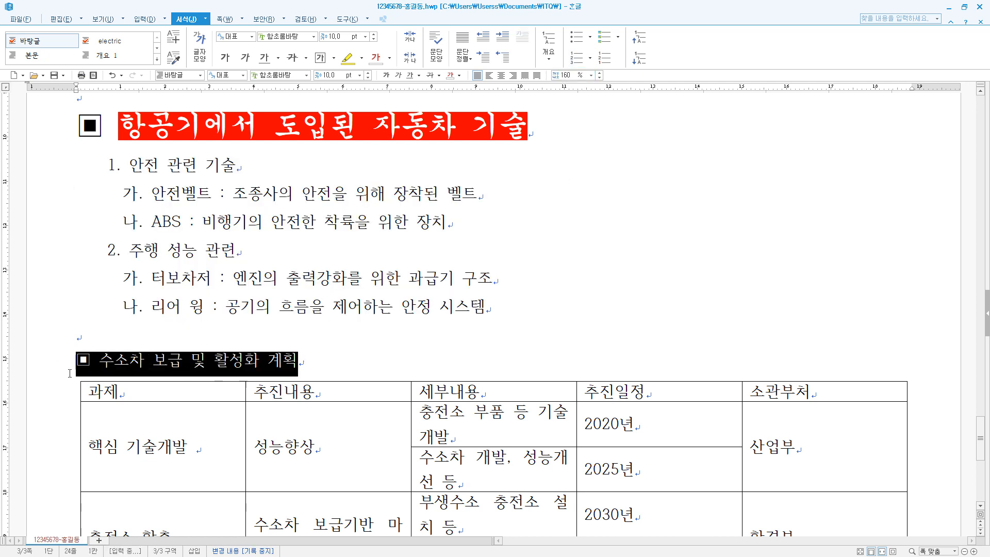
pyautogui.click(300, 76)
pyautogui.write('궁서')
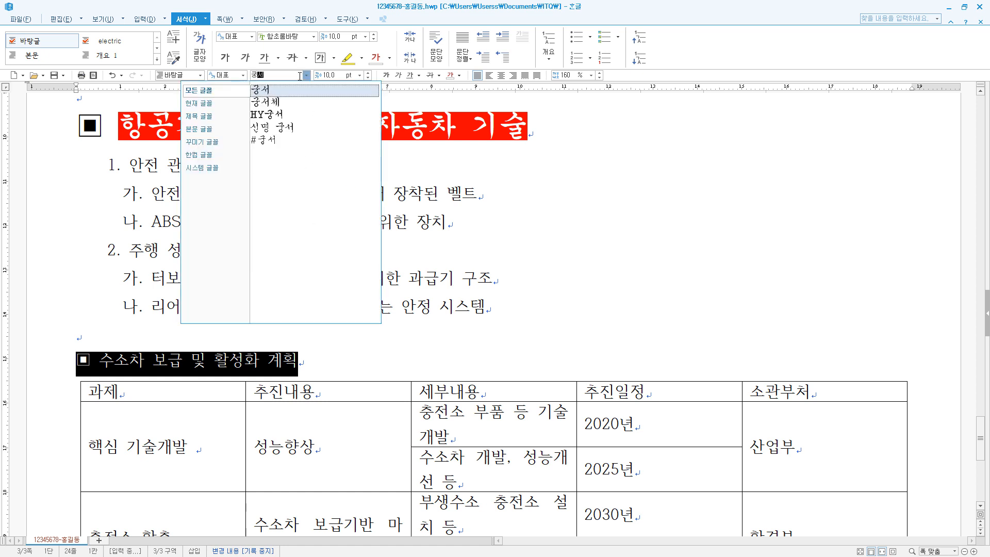
pyautogui.press('Return')
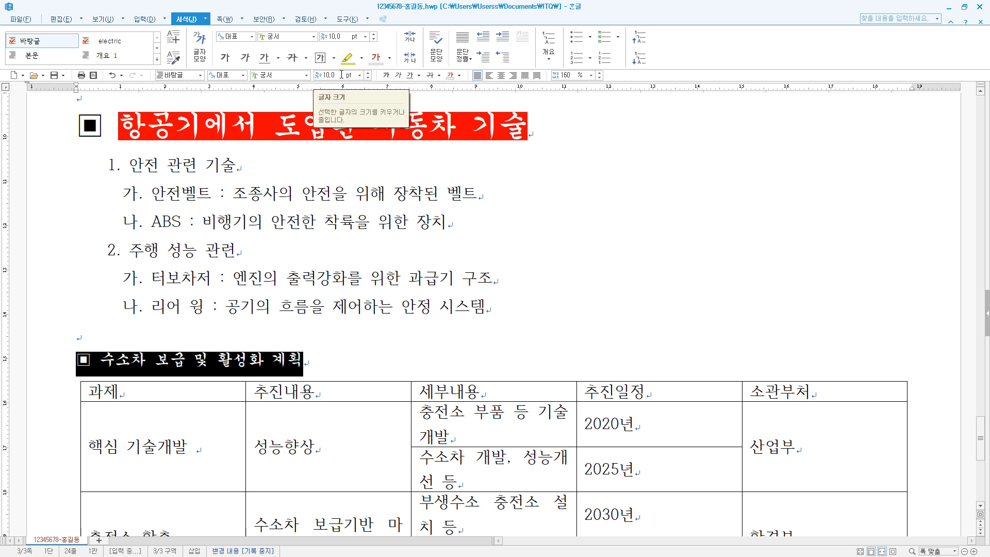
pyautogui.click(336, 76)
pyautogui.click(359, 75)
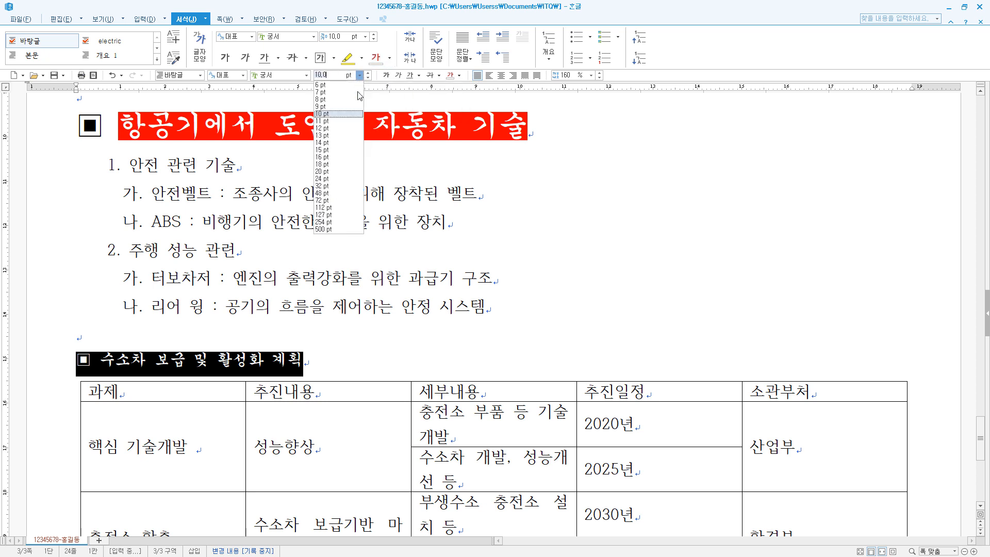
pyautogui.click(323, 164)
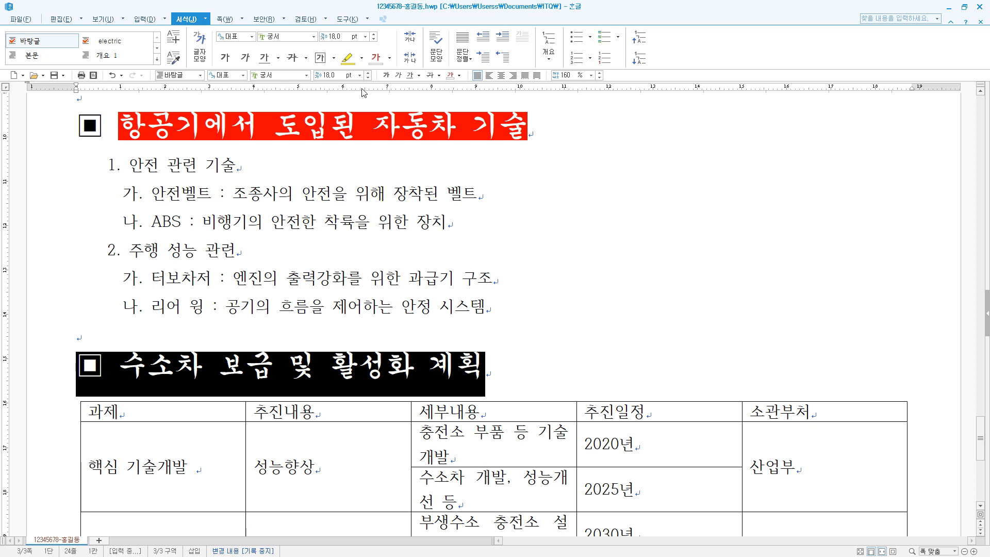
# Italicize the heading text 수소차 보급 및 활성화 계획, leaving out the leading symbol
pyautogui.click(114, 373)
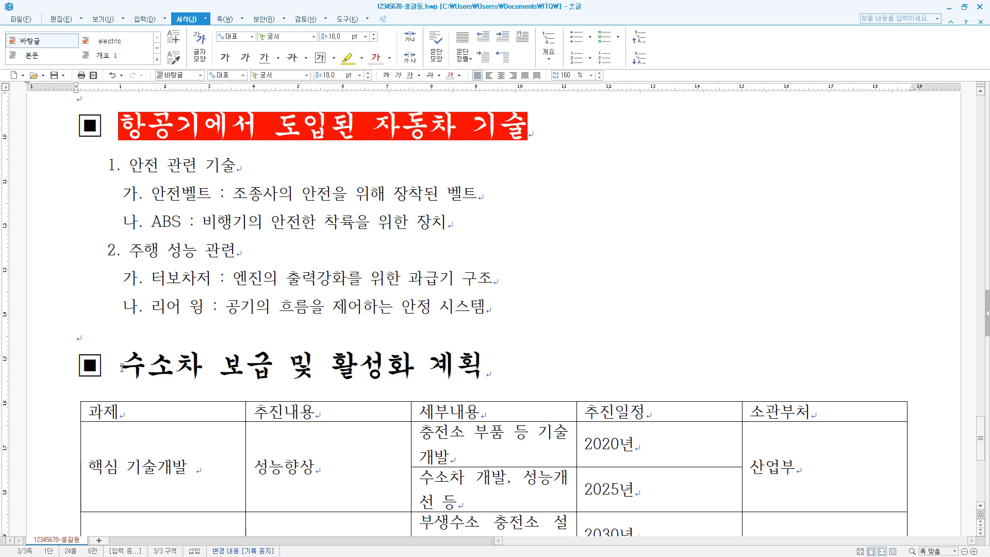
pyautogui.moveTo(122, 367); pyautogui.dragTo(475, 361)
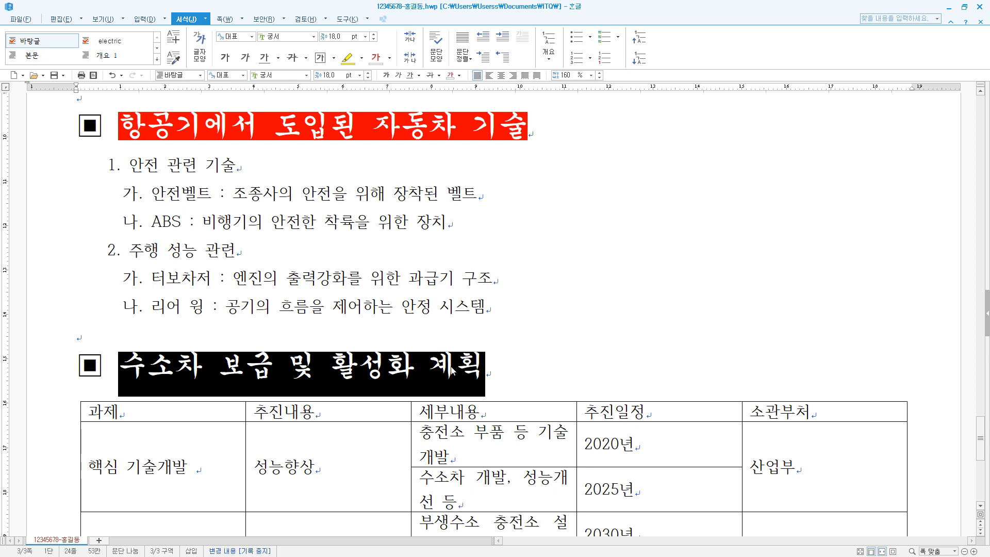
pyautogui.click(398, 75)
pyautogui.click(200, 371)
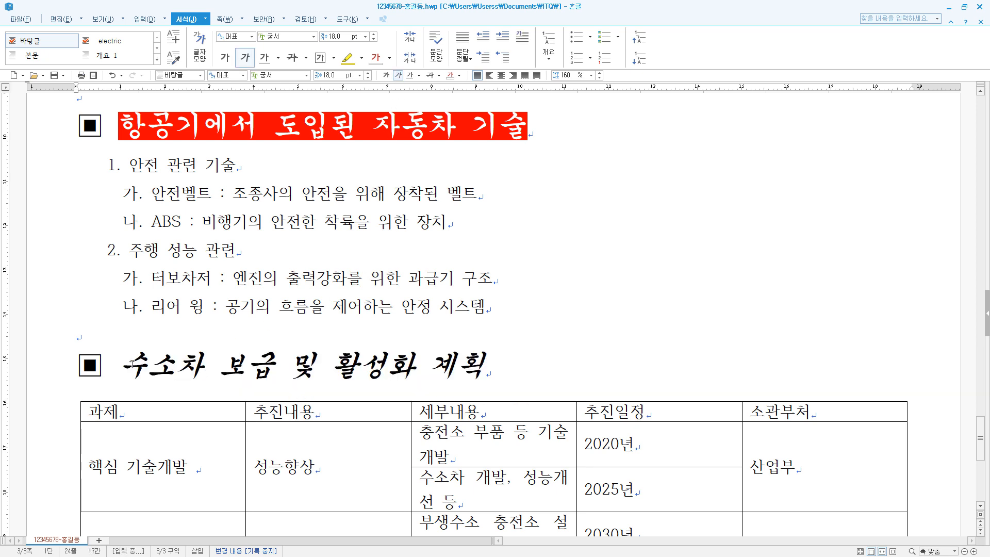
# Add the hollow-circle emphasis mark (강조점) above the word 수소차 in the table heading
pyautogui.moveTo(123, 366); pyautogui.dragTo(193, 365)
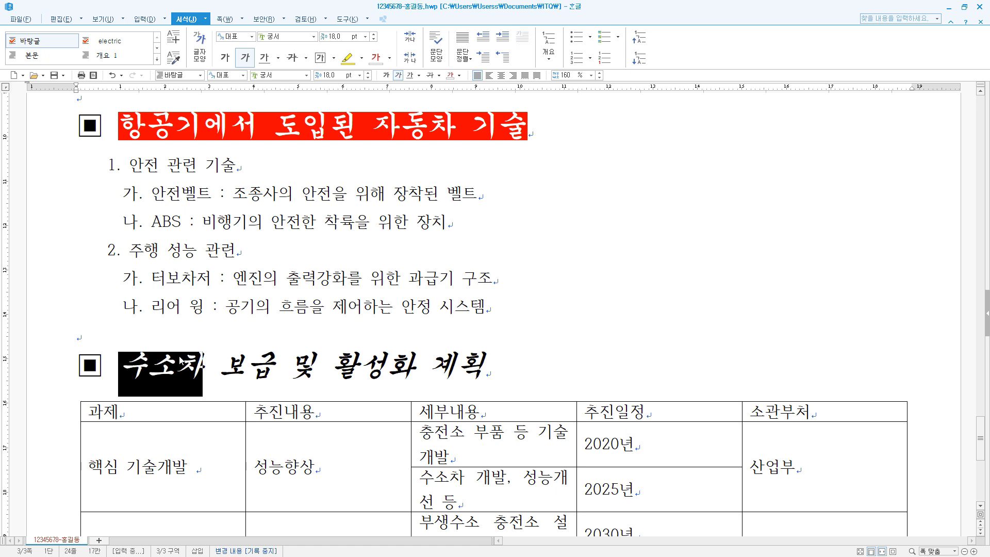
pyautogui.rightClick(182, 357)
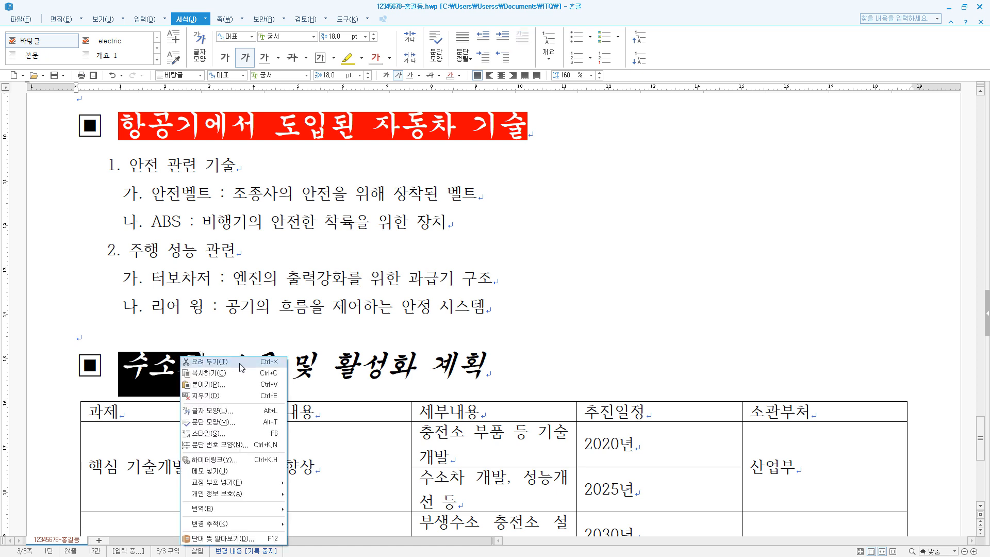
pyautogui.click(235, 416)
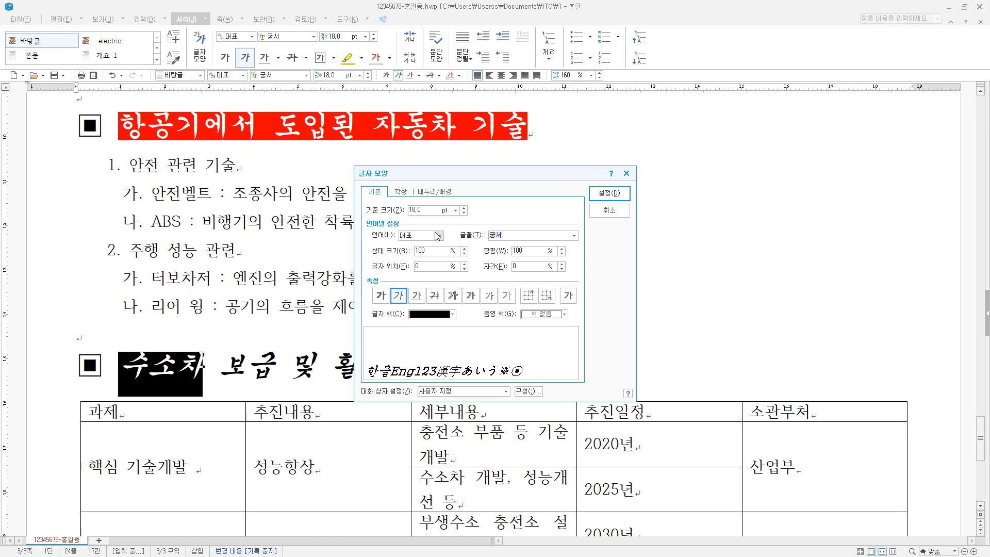
pyautogui.click(405, 194)
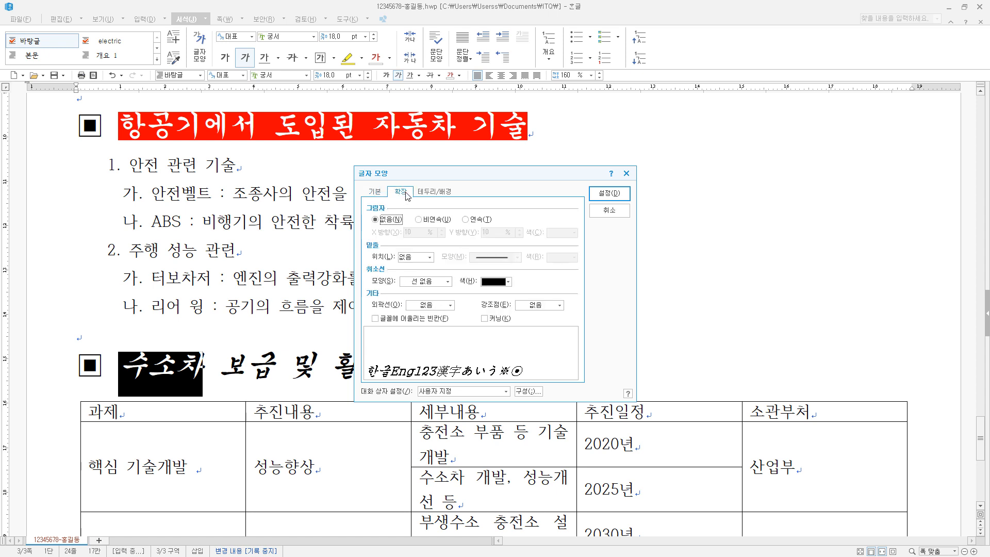
pyautogui.click(561, 306)
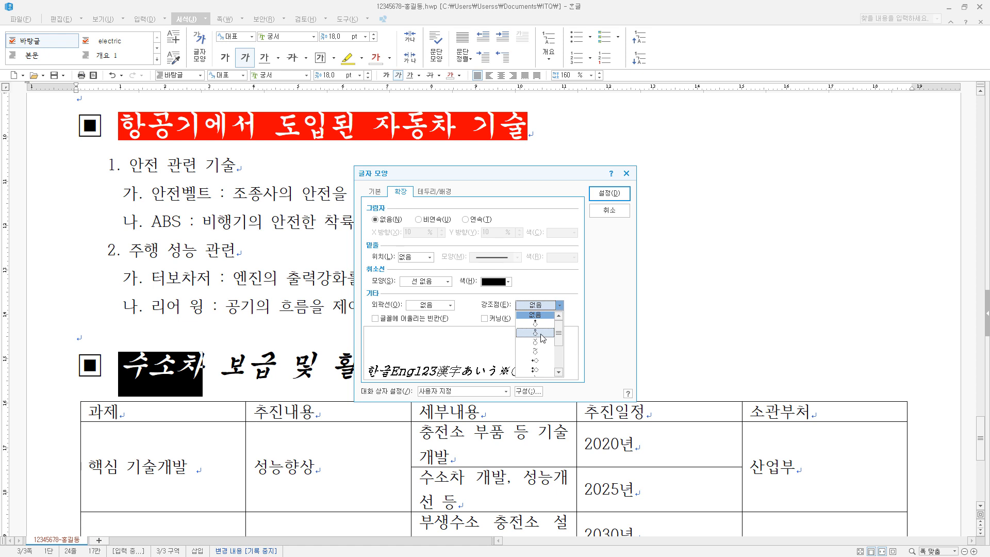
pyautogui.click(536, 333)
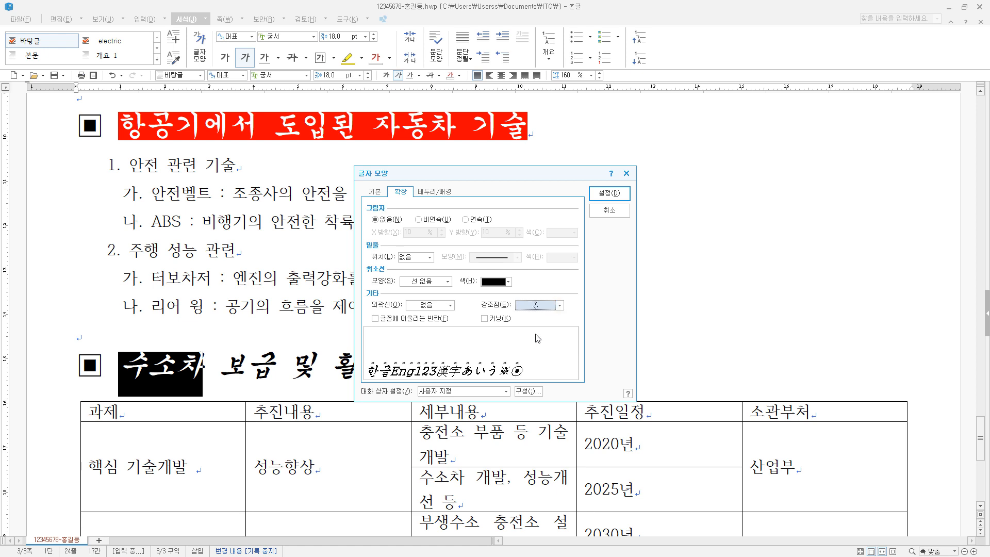
pyautogui.click(609, 193)
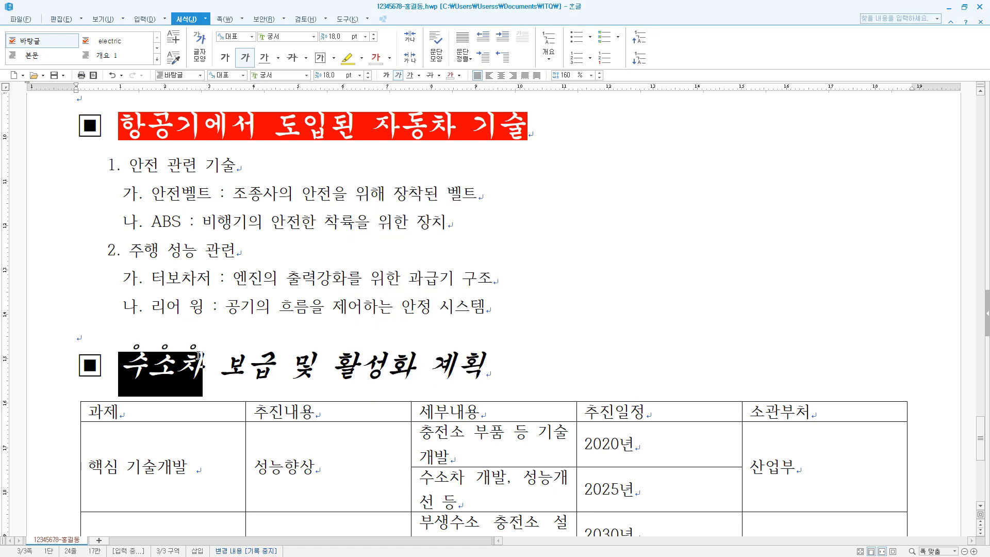
# Put the same hollow-circle emphasis mark above the word 활성화 in the table heading
pyautogui.moveTo(342, 366); pyautogui.dragTo(412, 366)
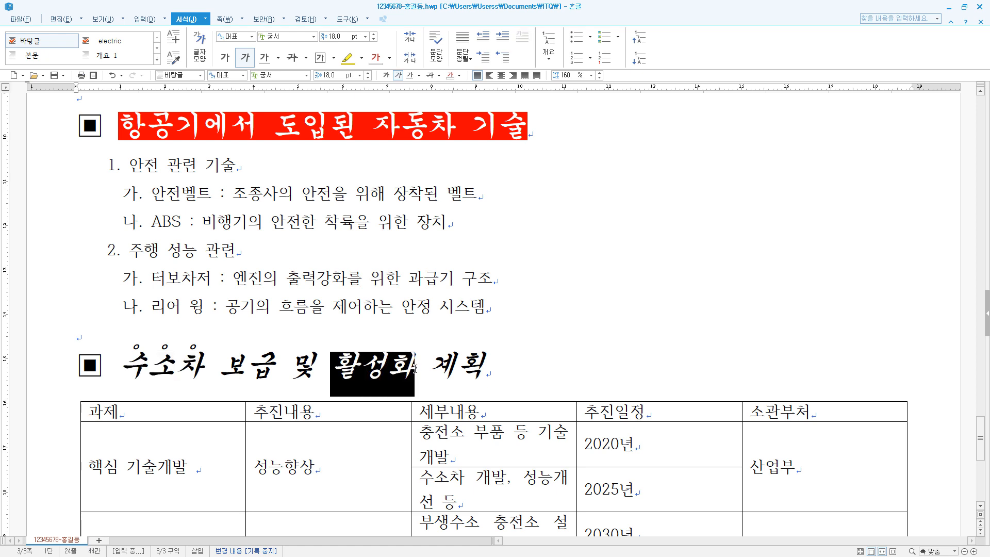
pyautogui.rightClick(401, 365)
pyautogui.click(443, 418)
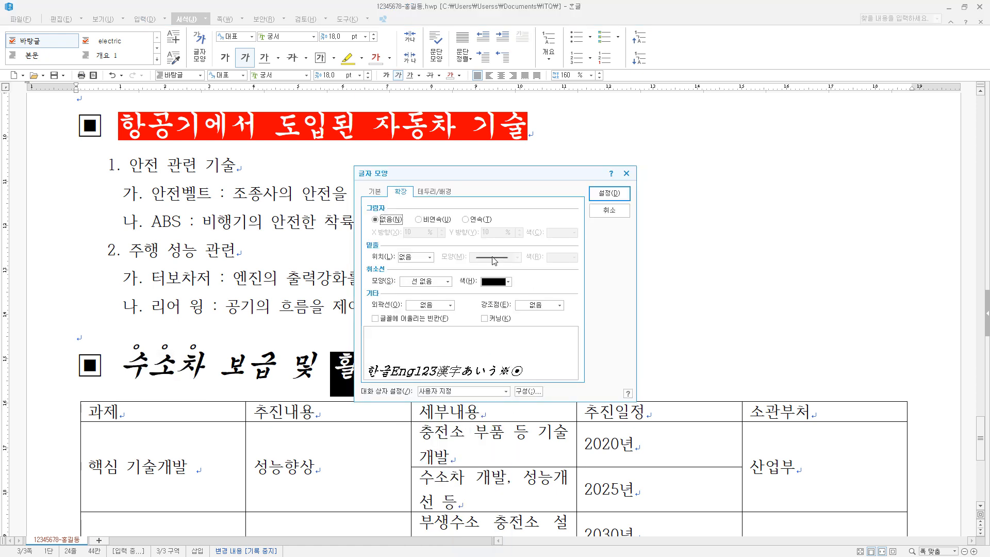
pyautogui.click(561, 309)
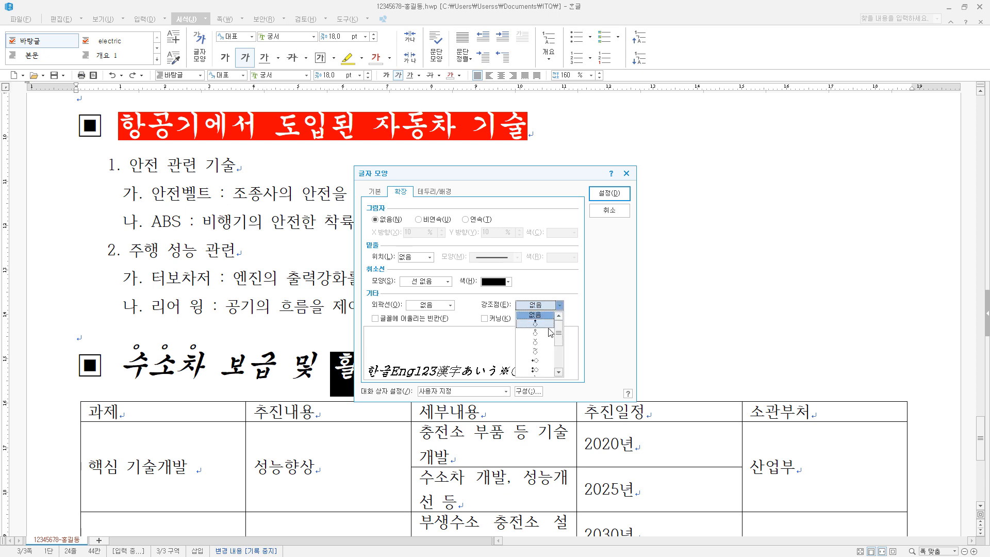
pyautogui.click(545, 334)
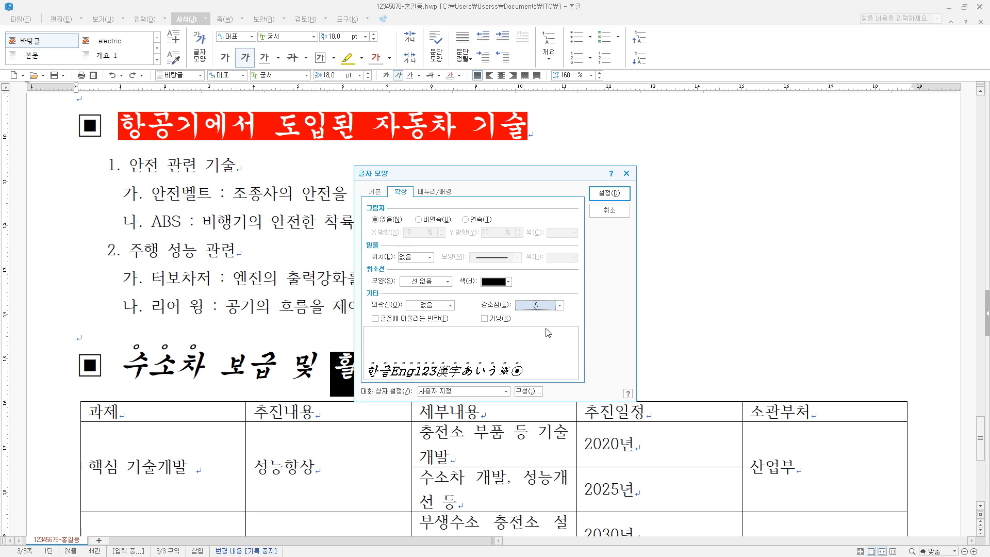
pyautogui.click(611, 195)
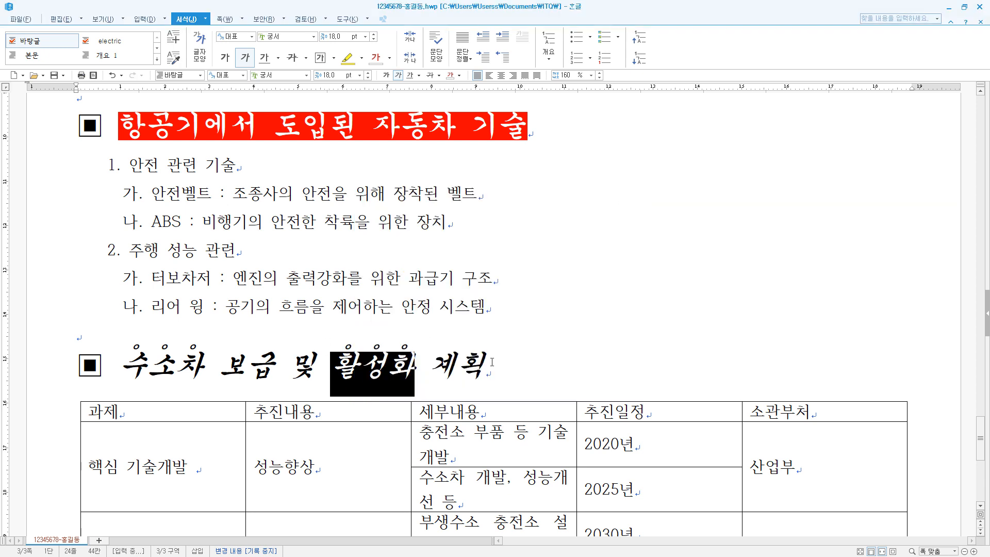
pyautogui.click(487, 366)
# Adjust the table's column widths so all cell text fits on one line, making 세부내용 much wider and 소관부처 narrower
pyautogui.scroll(-2, 485, 369)
pyautogui.scroll(-4, 486, 368)
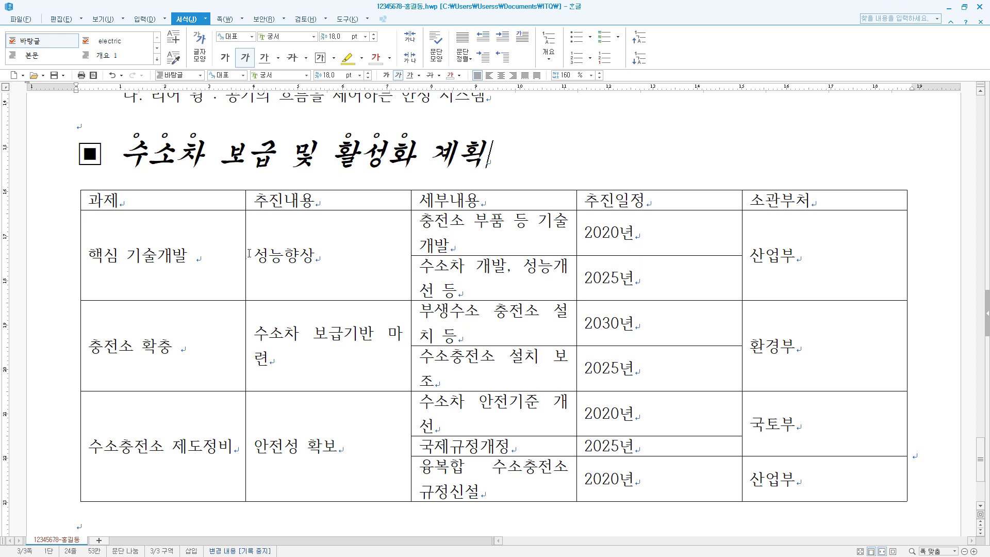
pyautogui.moveTo(246, 248); pyautogui.dragTo(247, 248)
pyautogui.moveTo(246, 248); pyautogui.dragTo(255, 248)
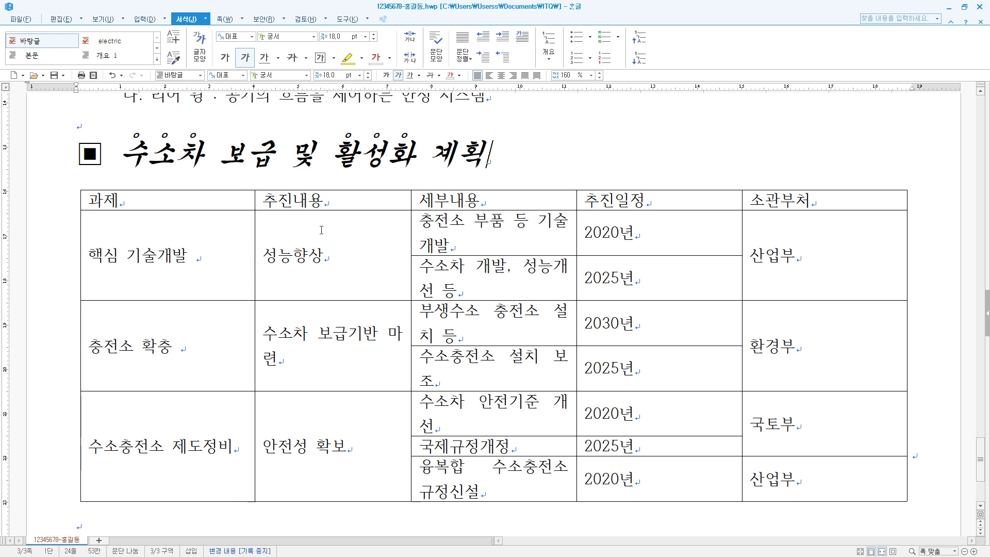
pyautogui.moveTo(411, 246); pyautogui.dragTo(429, 246)
pyautogui.moveTo(576, 232); pyautogui.dragTo(673, 232)
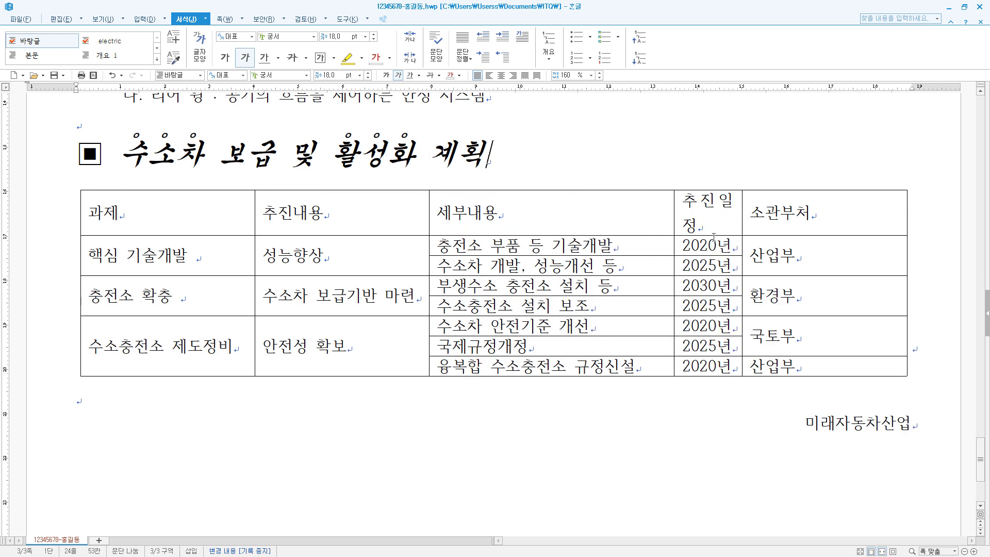
pyautogui.moveTo(821, 228); pyautogui.dragTo(809, 228)
pyautogui.moveTo(673, 223); pyautogui.dragTo(696, 225)
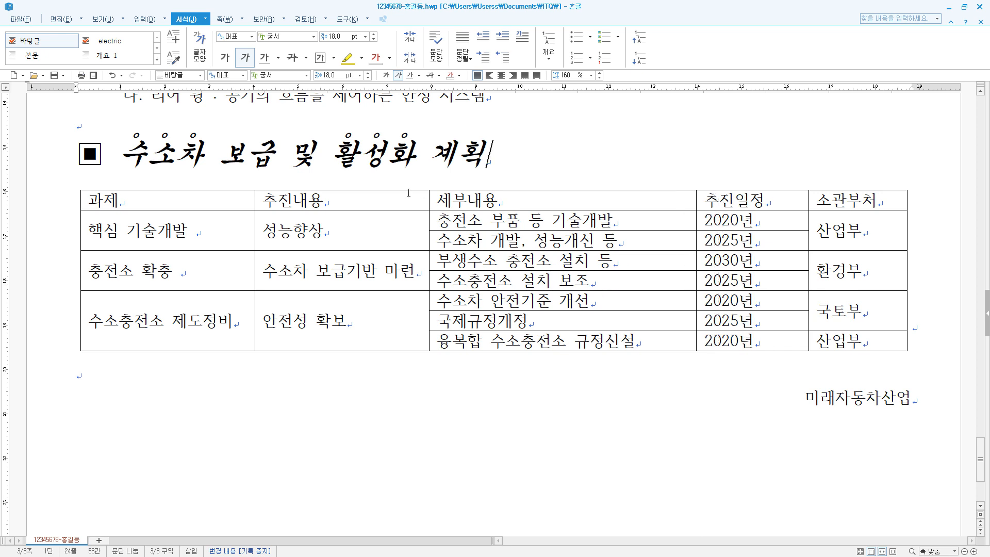
# Set the text of all table cells in the 굴림 font and centre it
pyautogui.moveTo(192, 204); pyautogui.dragTo(841, 339)
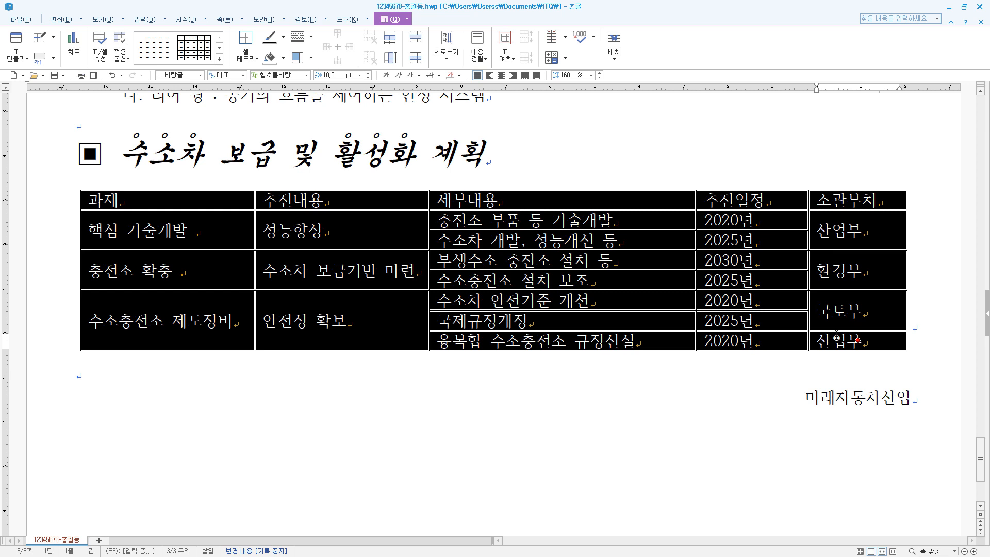
pyautogui.click(294, 76)
pyautogui.write('굴ㄹ')
pyautogui.press('Return')
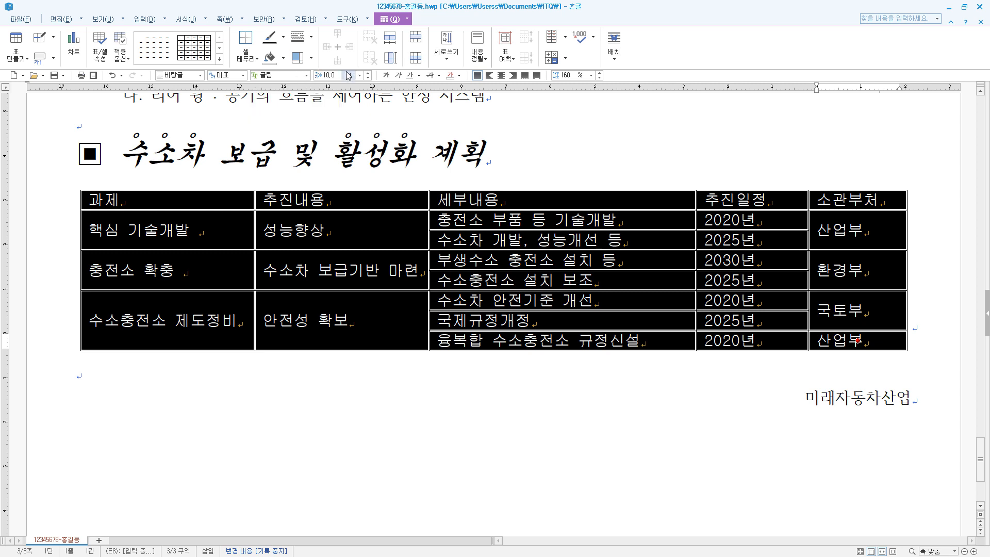
pyautogui.click(501, 75)
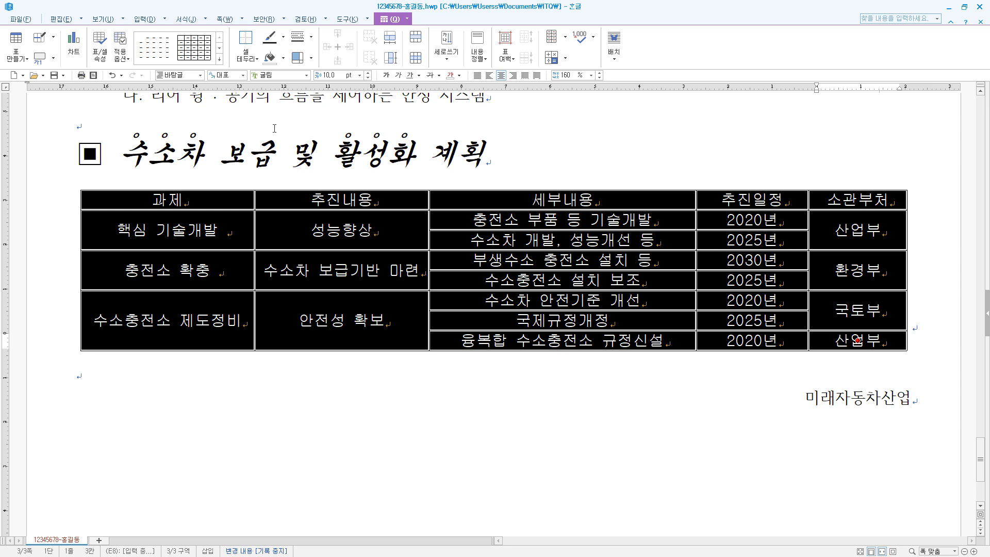
# Fill the table's header row, 과제 through 소관부처, with a 가운데에서 gradient from white to yellow
pyautogui.moveTo(205, 202); pyautogui.dragTo(834, 199)
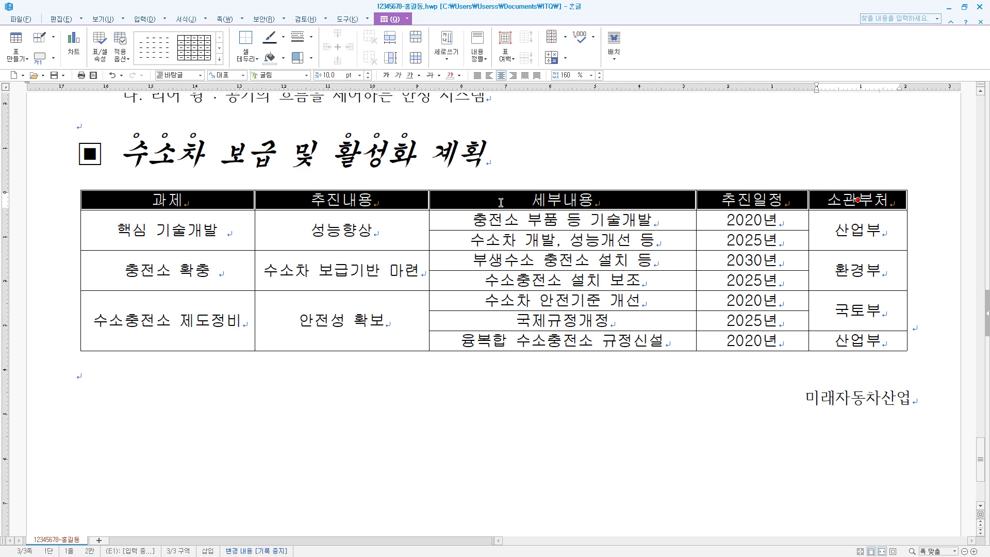
pyautogui.press('c')
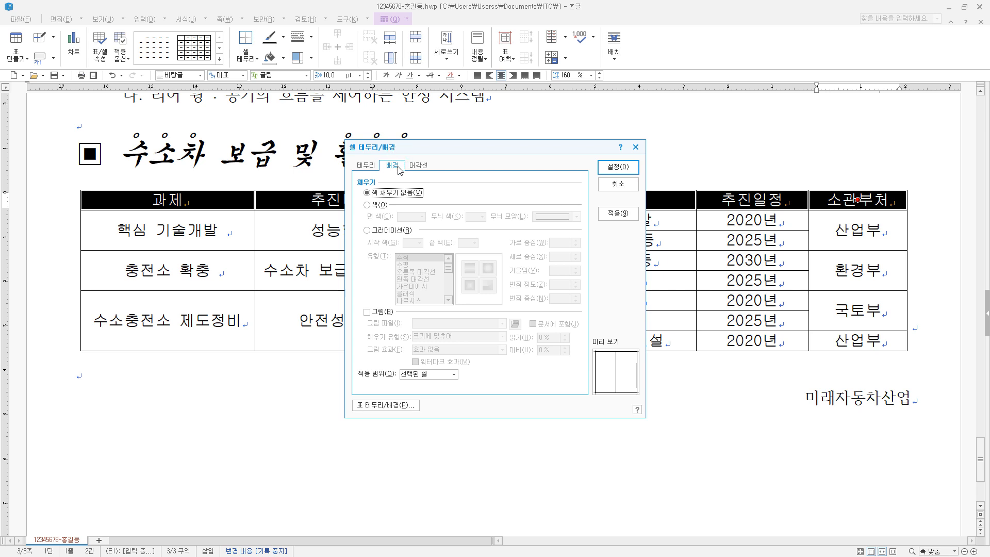
pyautogui.click(367, 231)
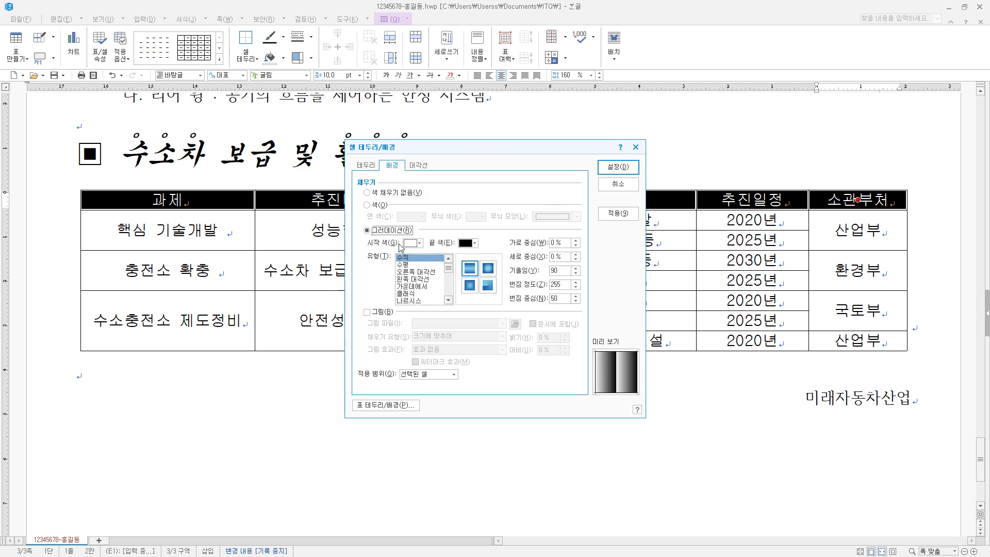
pyautogui.click(419, 286)
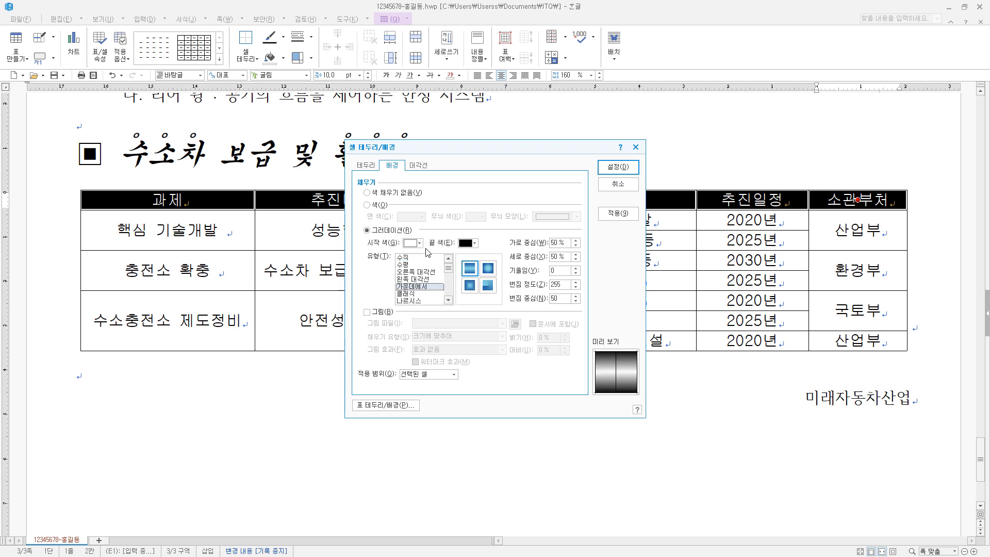
pyautogui.click(475, 243)
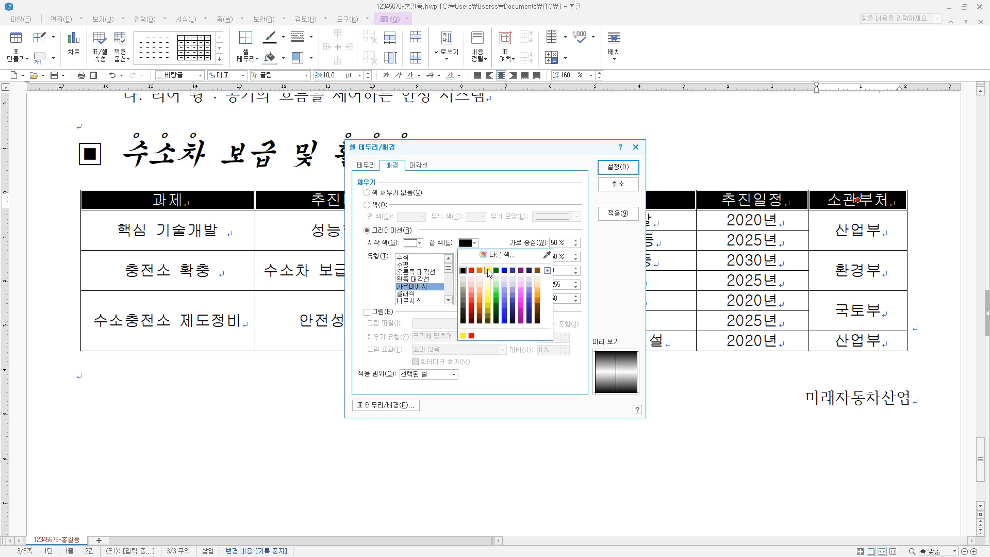
pyautogui.click(547, 270)
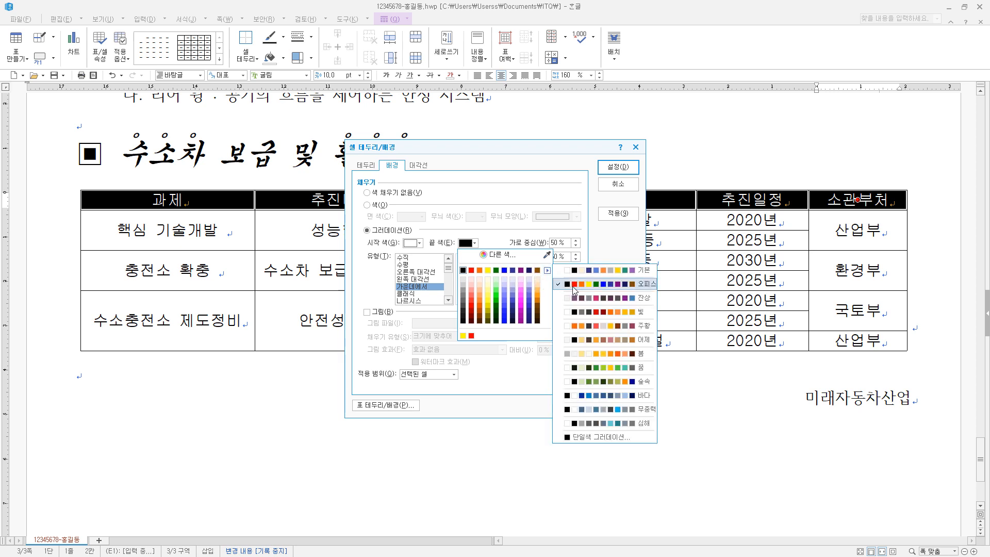
pyautogui.click(488, 270)
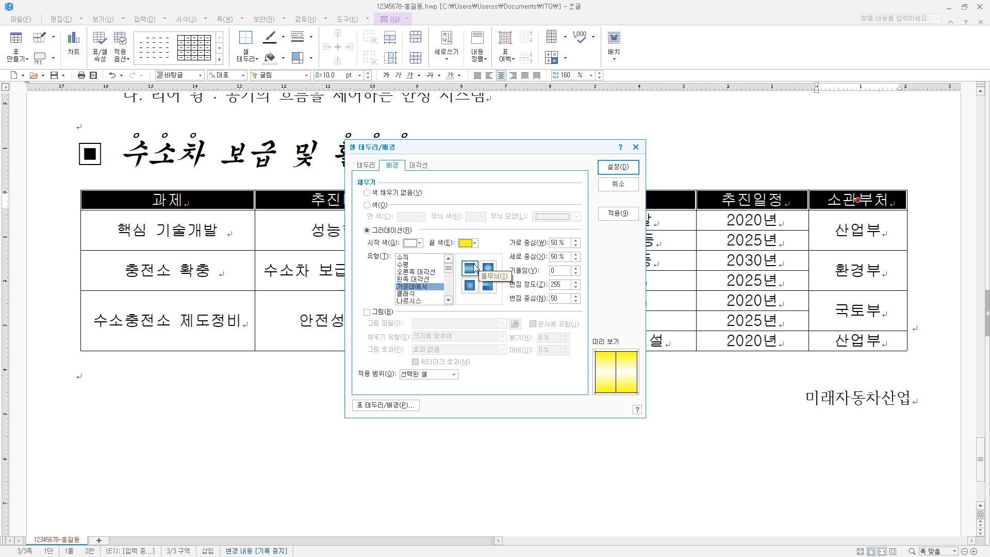
pyautogui.click(619, 167)
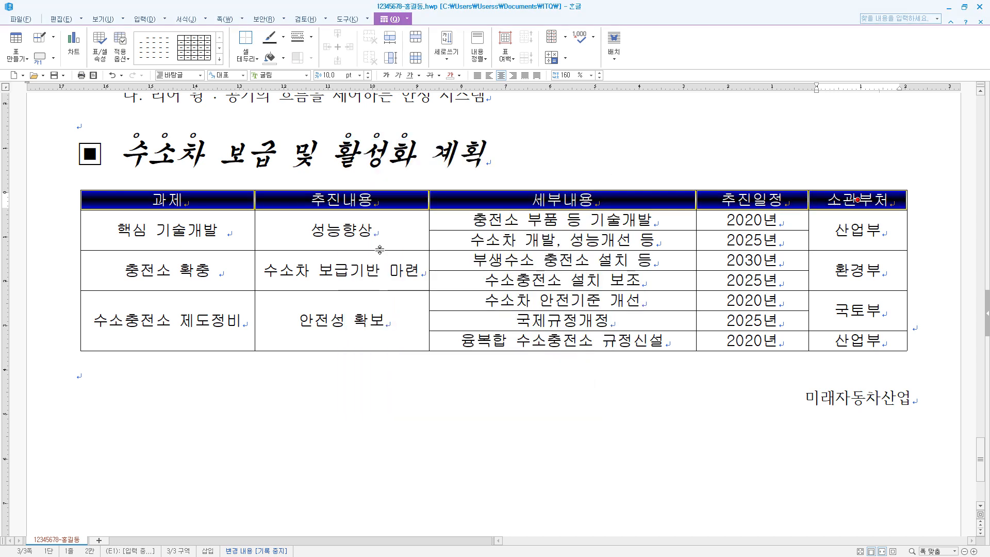
pyautogui.click(341, 271)
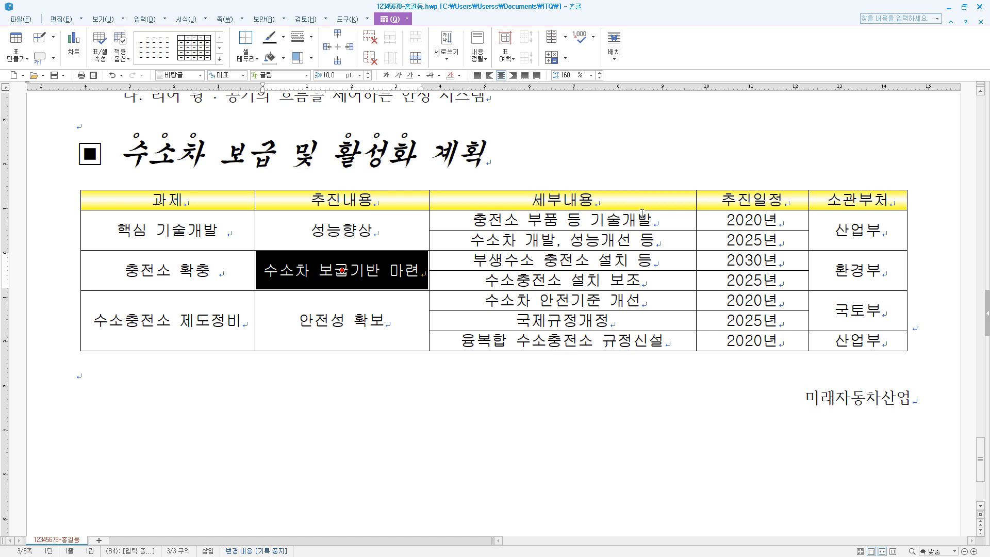
# Choose a double solid line, 0.5 mm thick, for the upper and lower outer borders of the whole table
pyautogui.moveTo(183, 200); pyautogui.dragTo(857, 340)
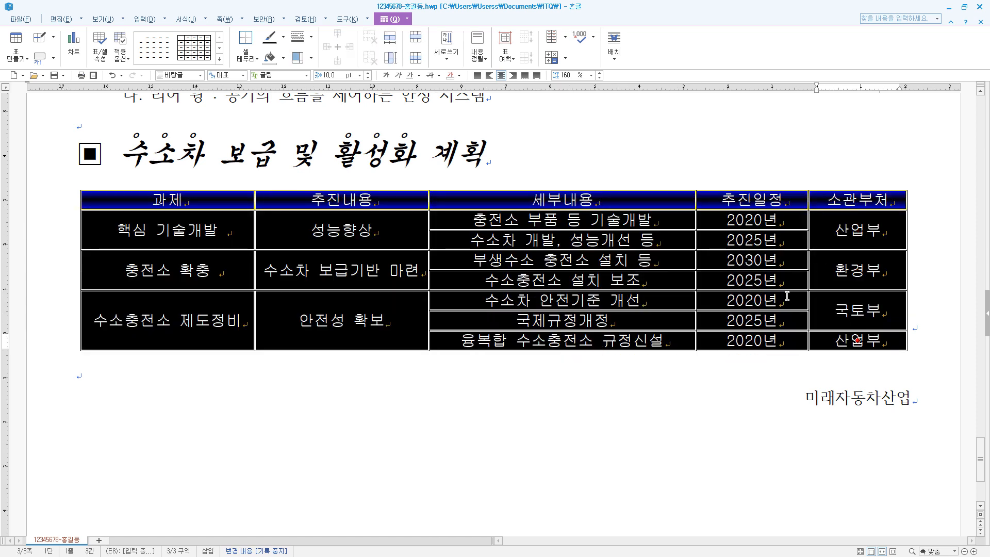
pyautogui.press('l')
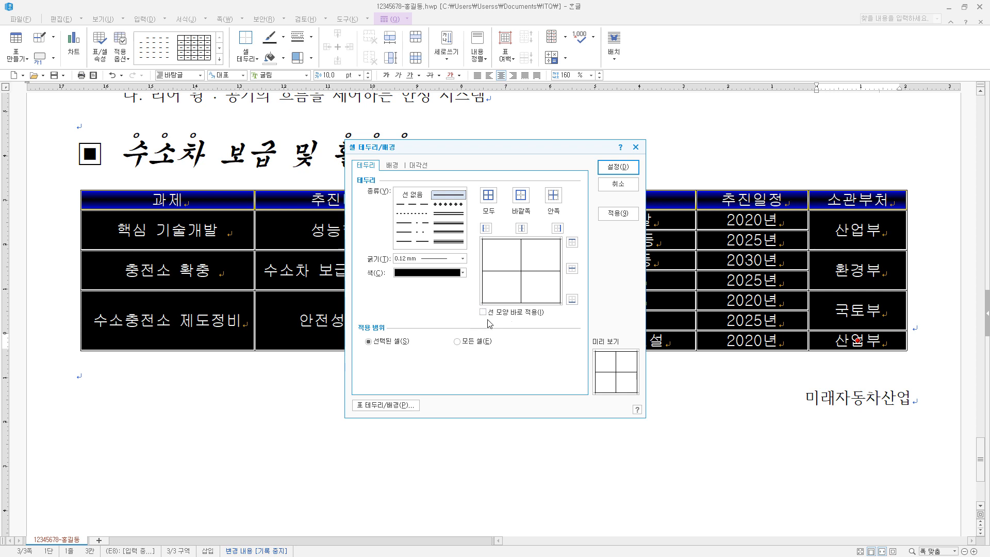
pyautogui.click(448, 214)
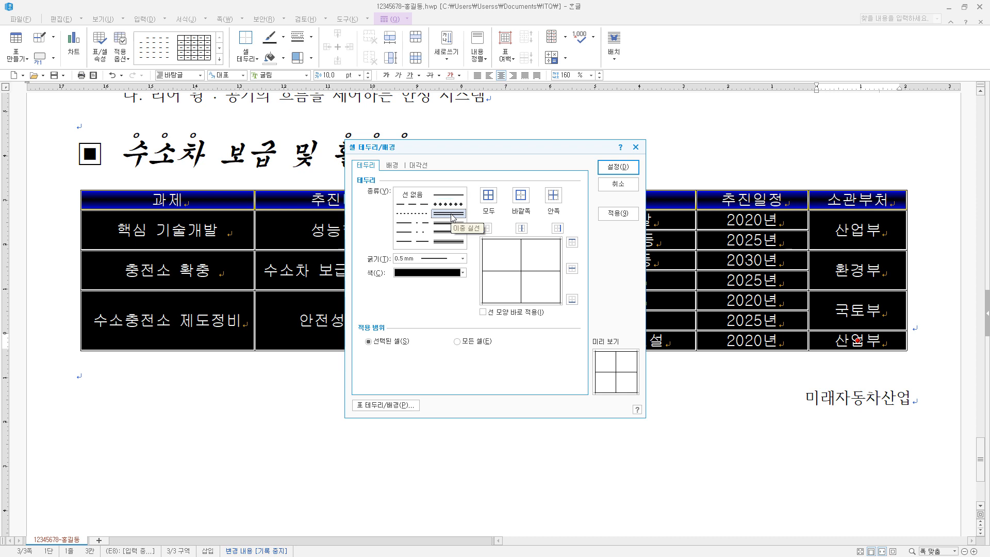
pyautogui.click(573, 242)
pyautogui.click(572, 299)
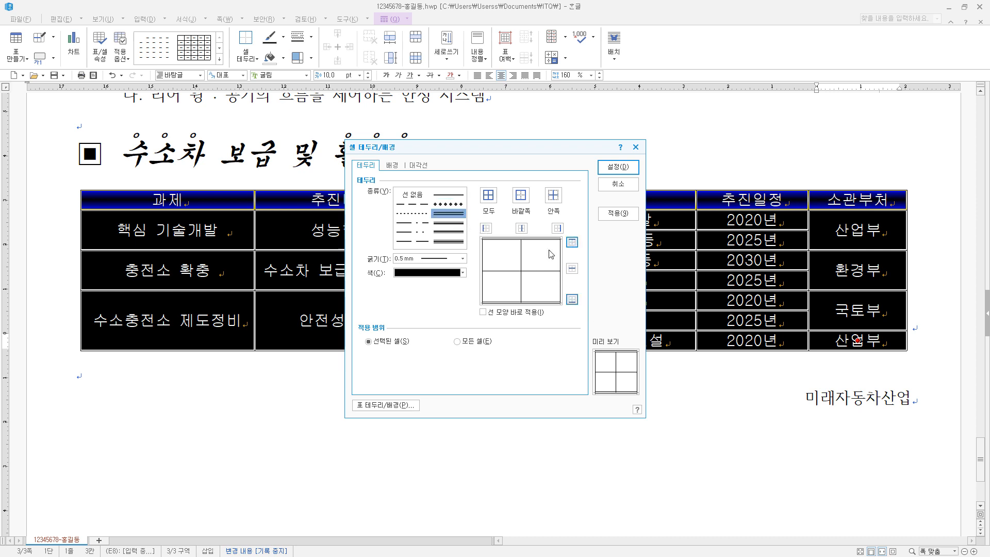
# Try applying 선 없음 to the table's outer horizontal borders with immediate line application, and restore the double line
pyautogui.click(484, 312)
pyautogui.click(422, 216)
pyautogui.click(418, 197)
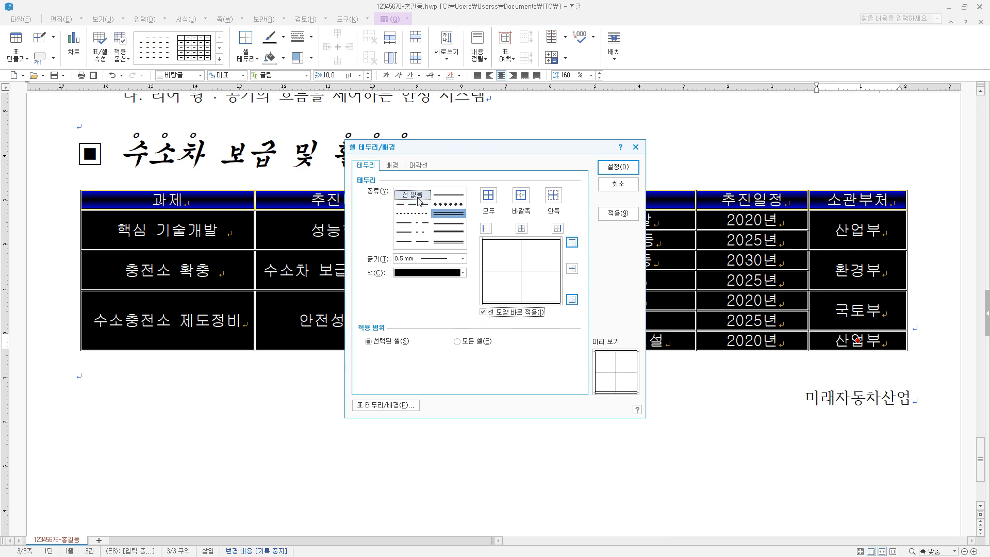
pyautogui.click(415, 196)
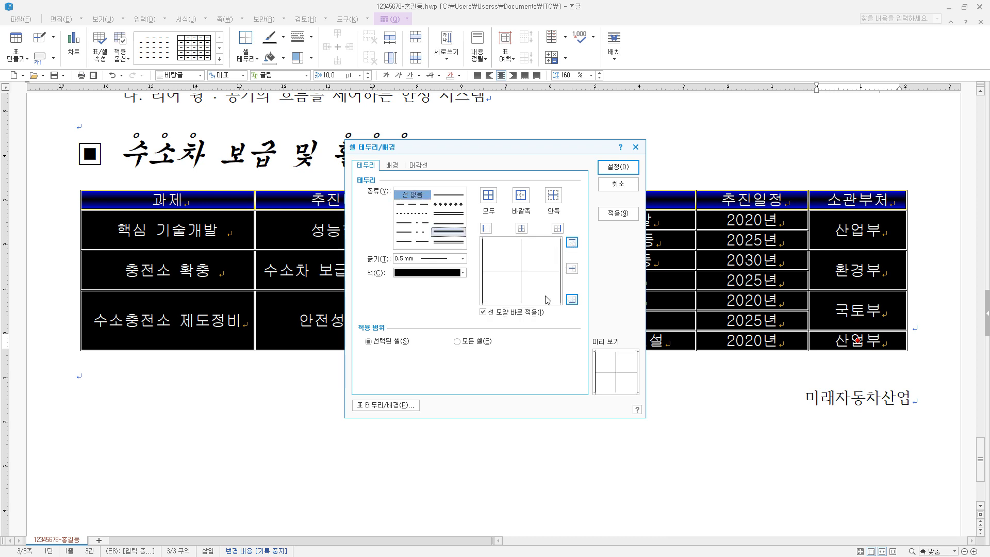
pyautogui.click(452, 214)
pyautogui.click(483, 312)
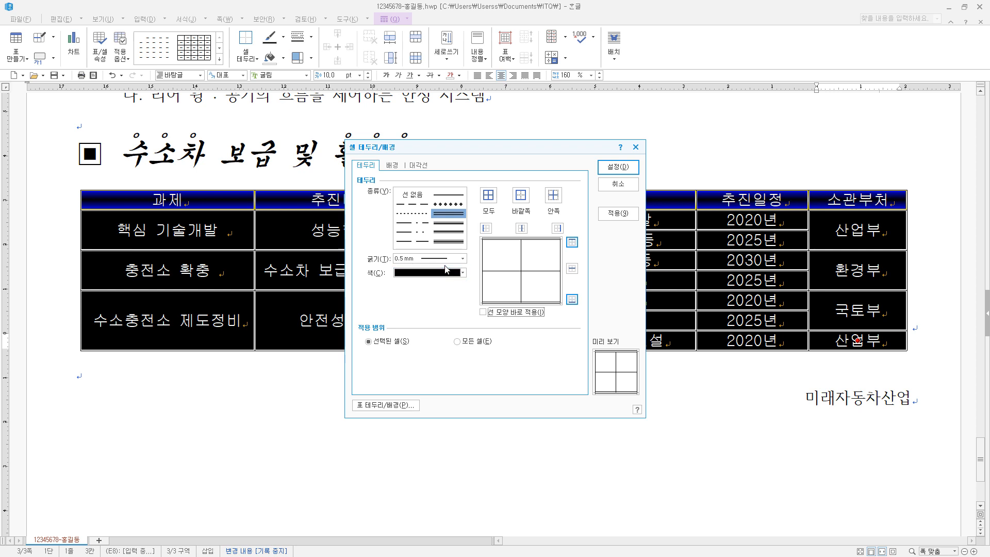
# Remove the outer vertical borders on both sides of the whole table by applying 선 없음 to them
pyautogui.click(412, 194)
pyautogui.click(486, 228)
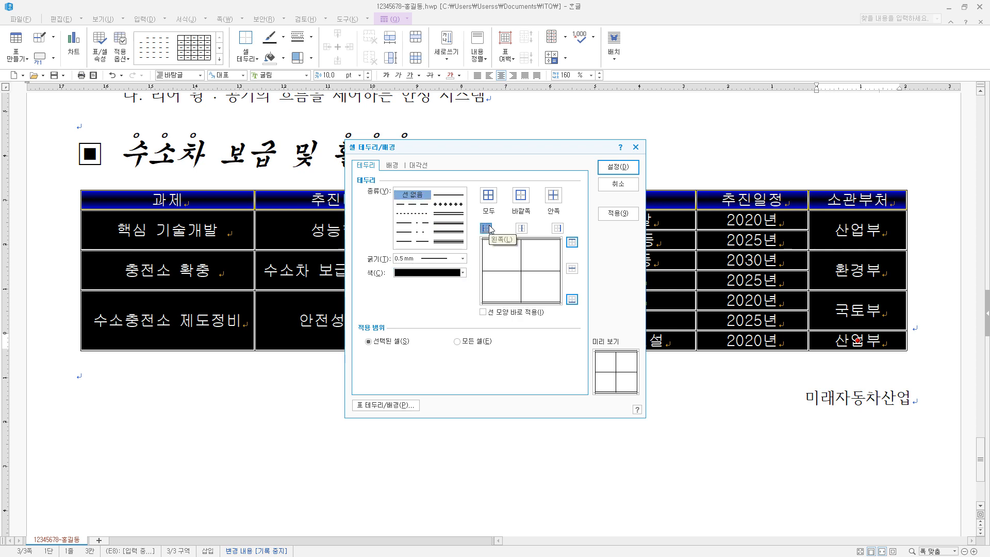
pyautogui.click(557, 228)
pyautogui.click(558, 229)
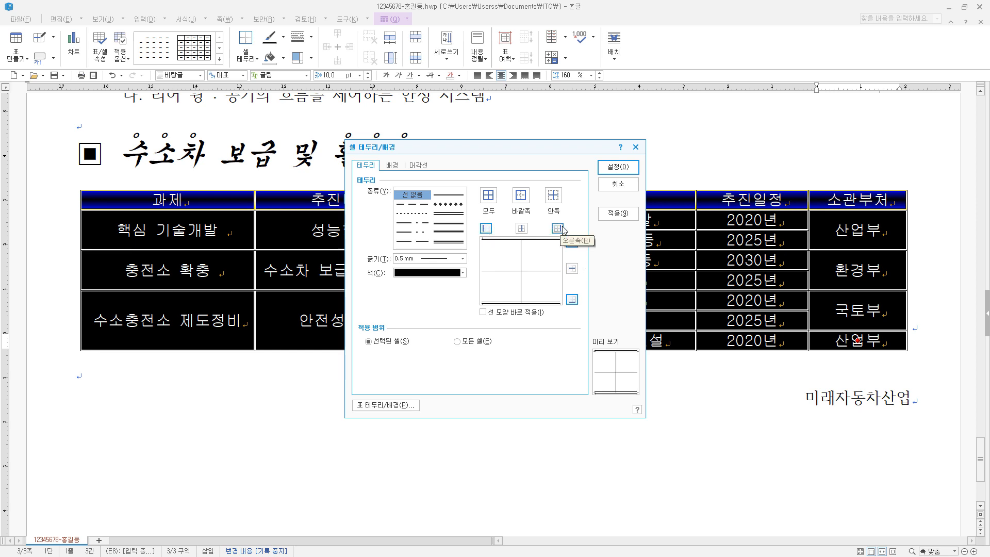
pyautogui.click(633, 168)
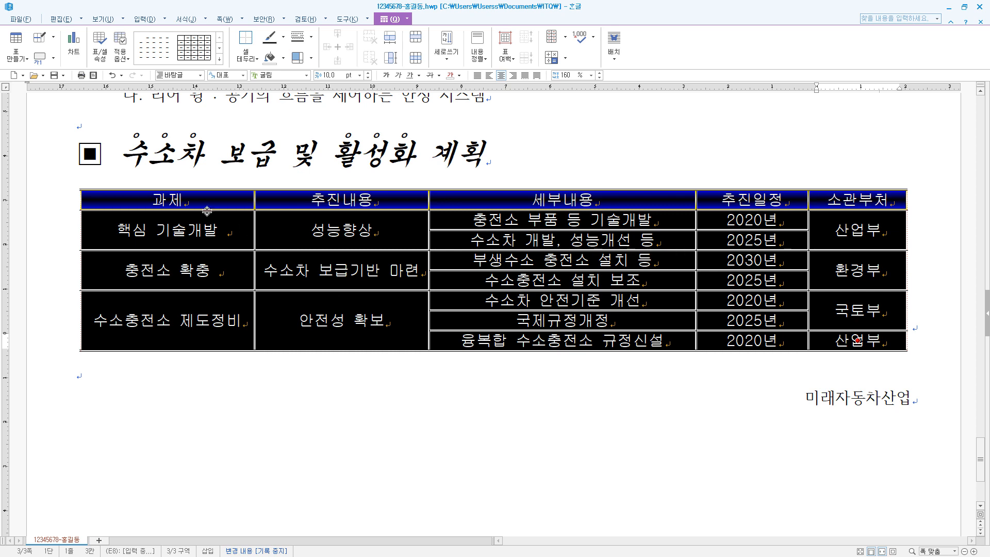
# Apply a 0.5 mm double solid line to the lower border of the table's header row, 과제 through 소관부처
pyautogui.moveTo(206, 201); pyautogui.dragTo(833, 199)
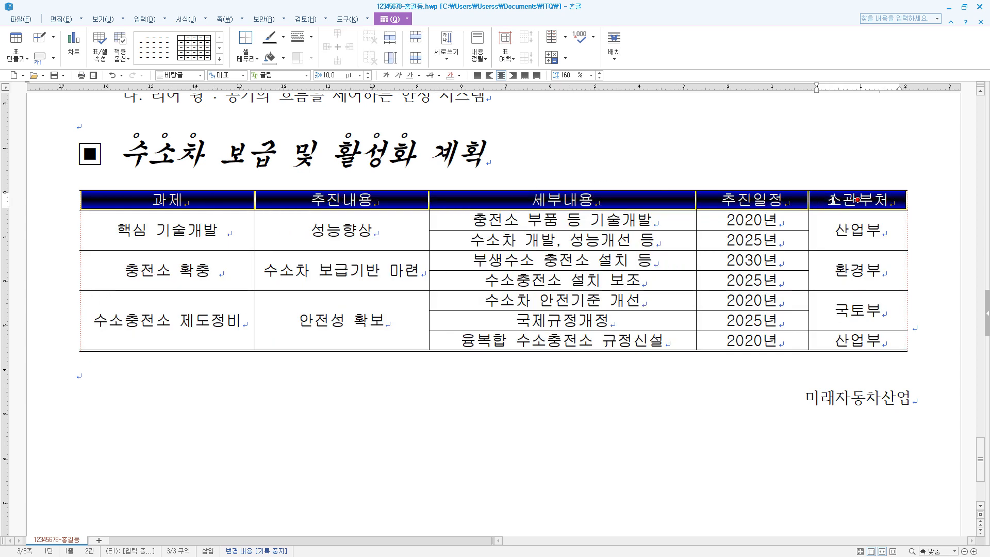
pyautogui.press('l')
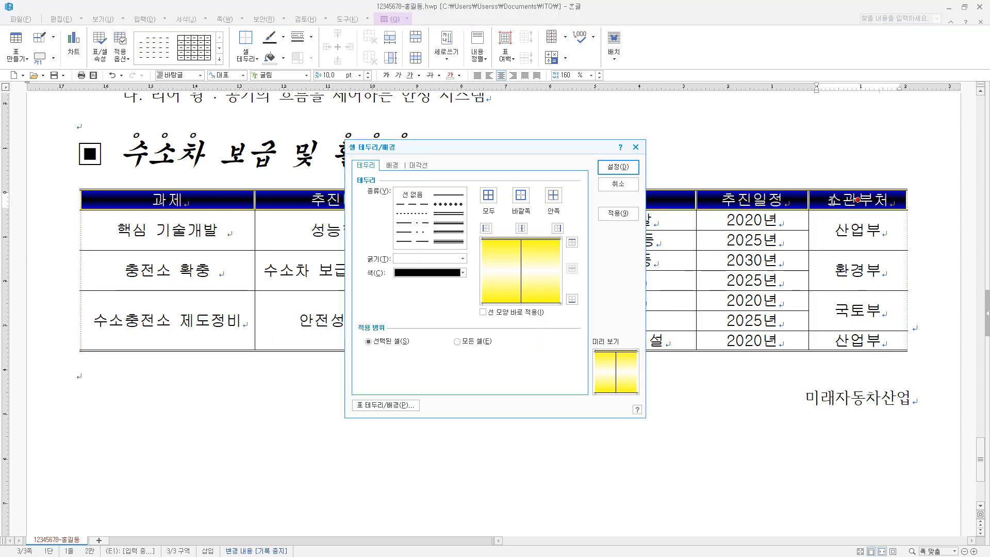
pyautogui.click(451, 217)
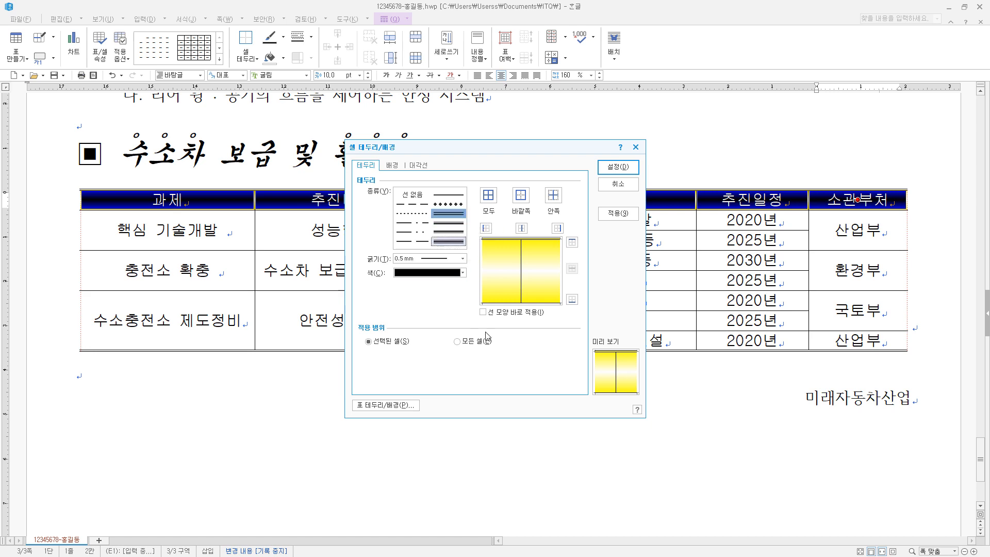
pyautogui.click(572, 300)
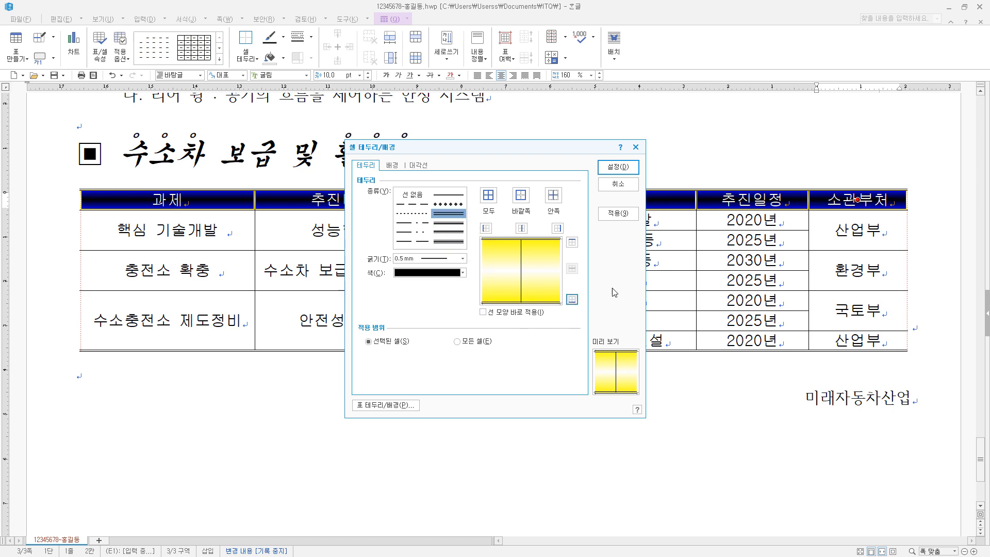
pyautogui.click(630, 171)
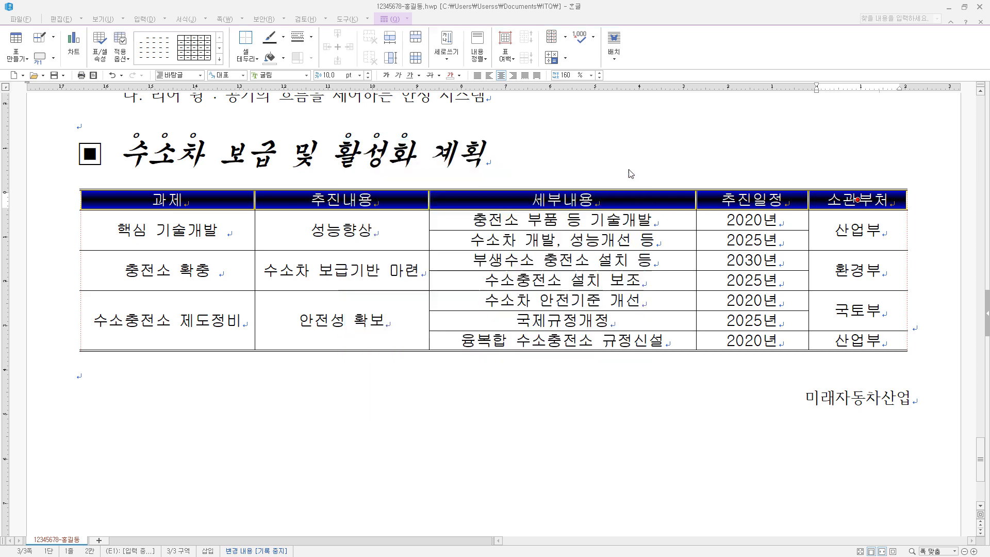
pyautogui.click(505, 379)
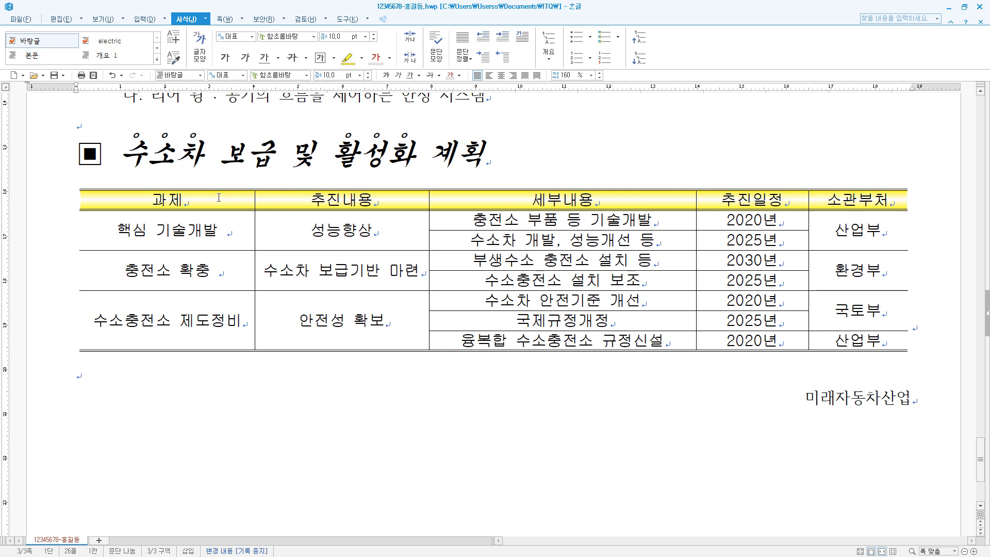
# Increase the height of all the table's rows slightly so the cells have more vertical room
pyautogui.moveTo(218, 199); pyautogui.dragTo(856, 340)
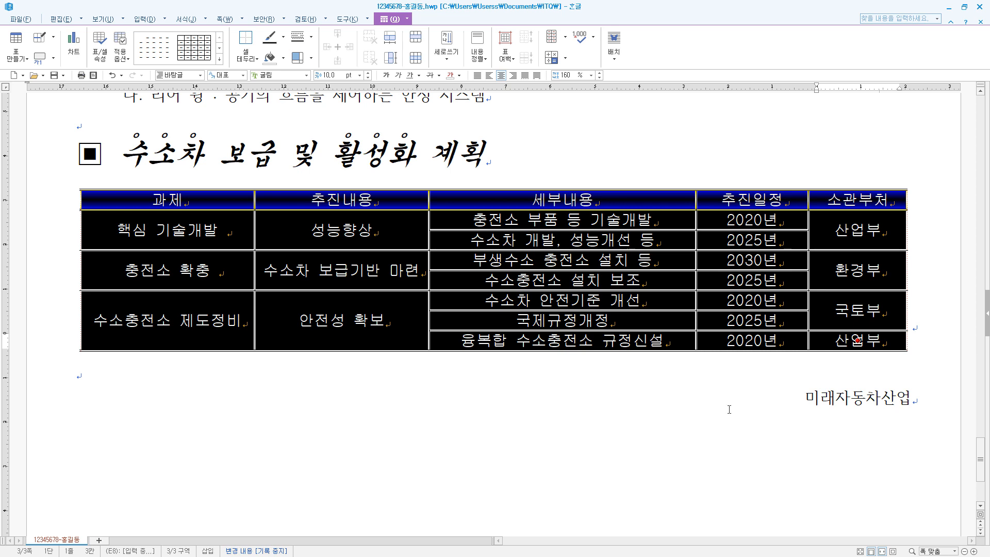
pyautogui.hotkey('ctrl', 'Down')
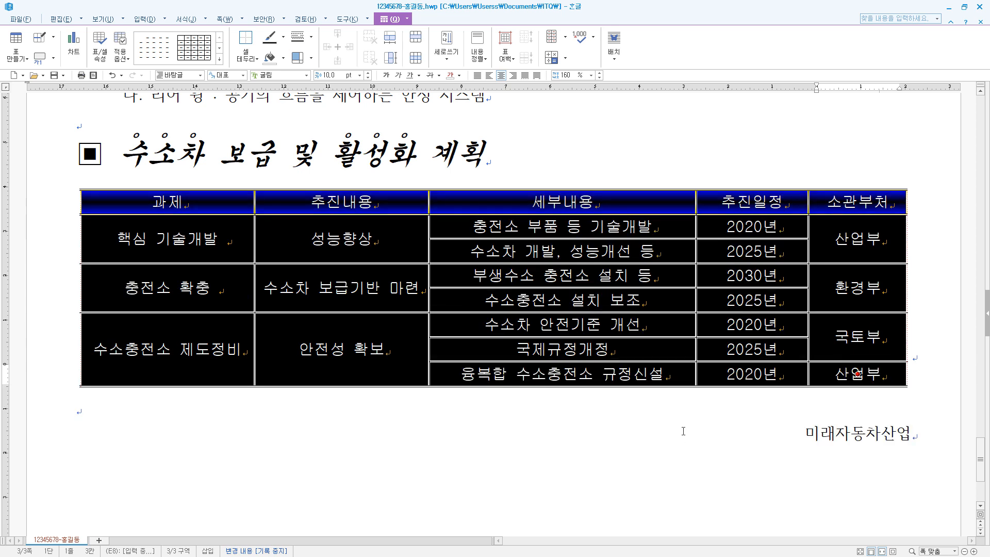
pyautogui.click(680, 421)
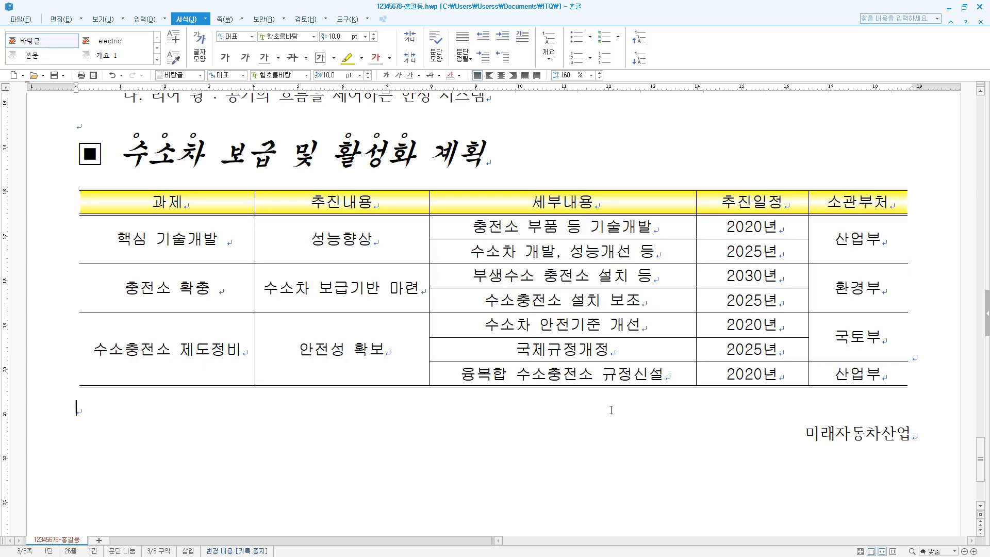
# Format the closing line 미래자동차산업 below the table in 돋움, 24 pt and bold
pyautogui.scroll(-2, 611, 410)
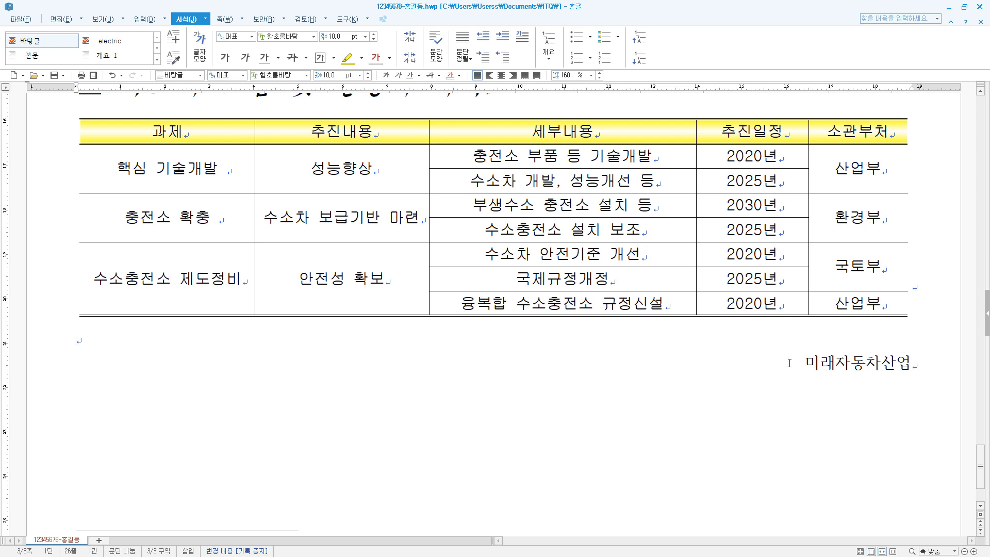
pyautogui.moveTo(789, 363); pyautogui.dragTo(913, 364)
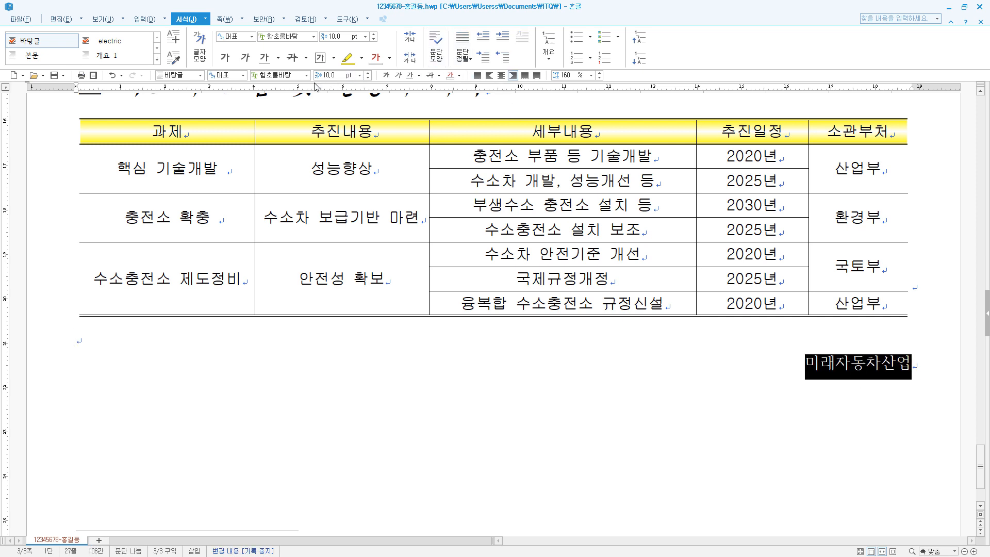
pyautogui.click(293, 78)
pyautogui.write('돋움')
pyautogui.click(335, 75)
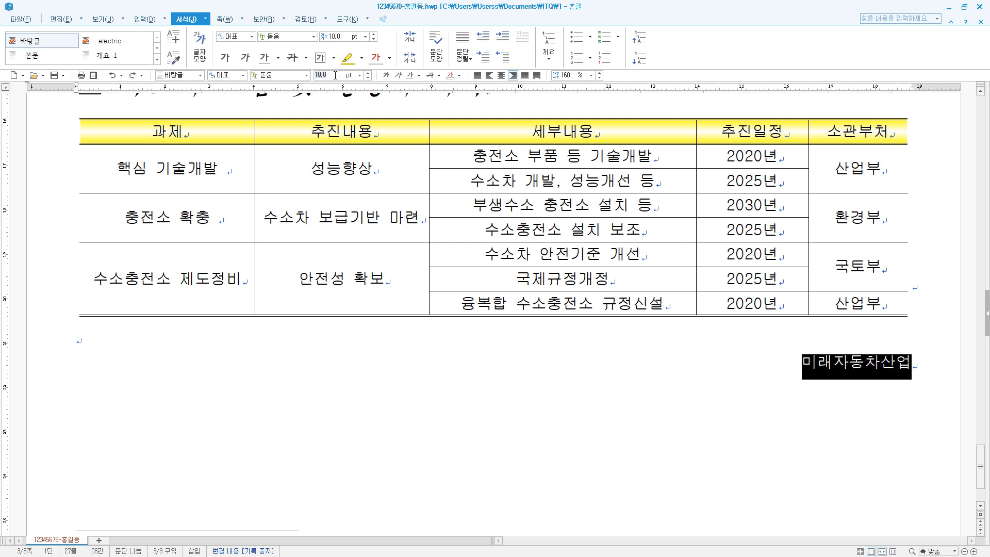
pyautogui.write('24')
pyautogui.press('Return')
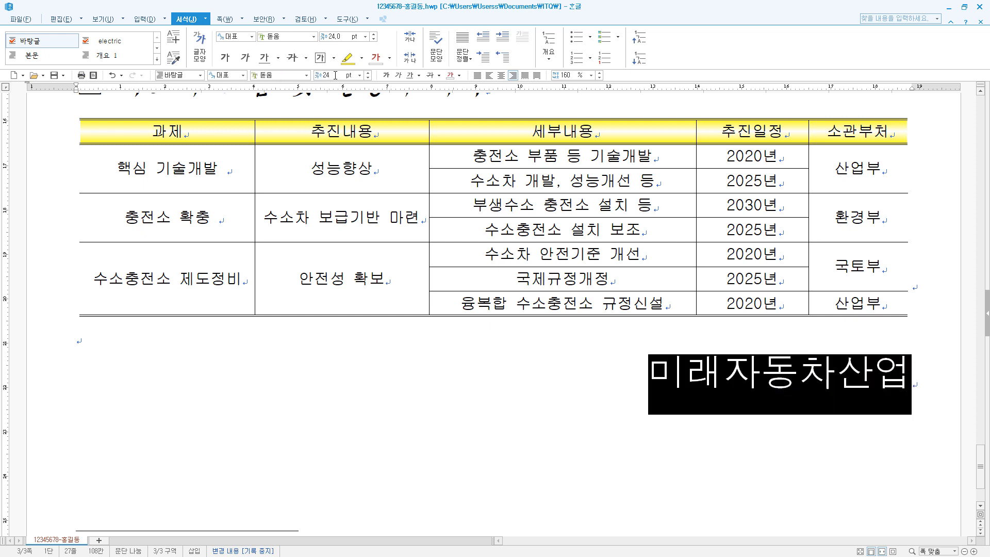
pyautogui.click(386, 76)
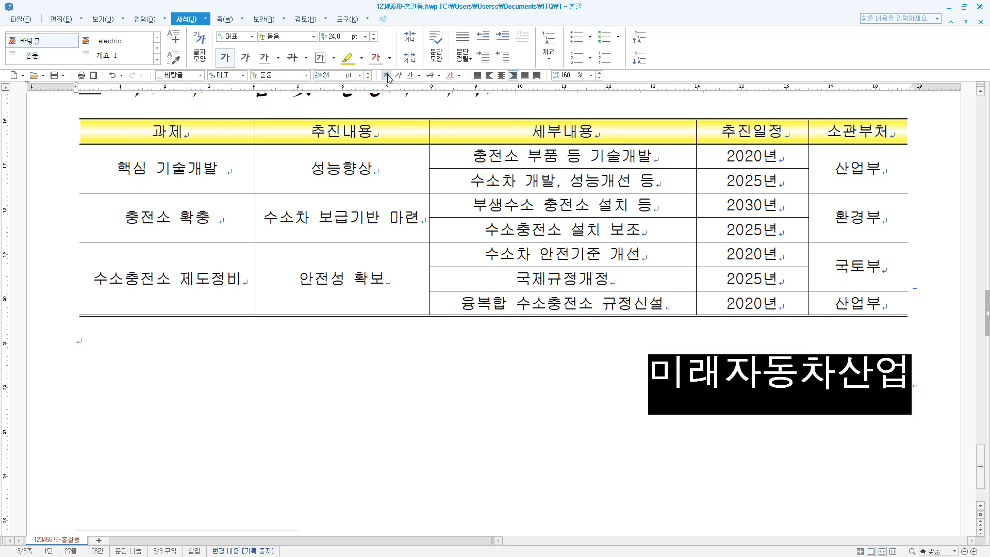
# Set the character width (장평) of the closing line 미래자동차산업 to 110%
pyautogui.rightClick(733, 372)
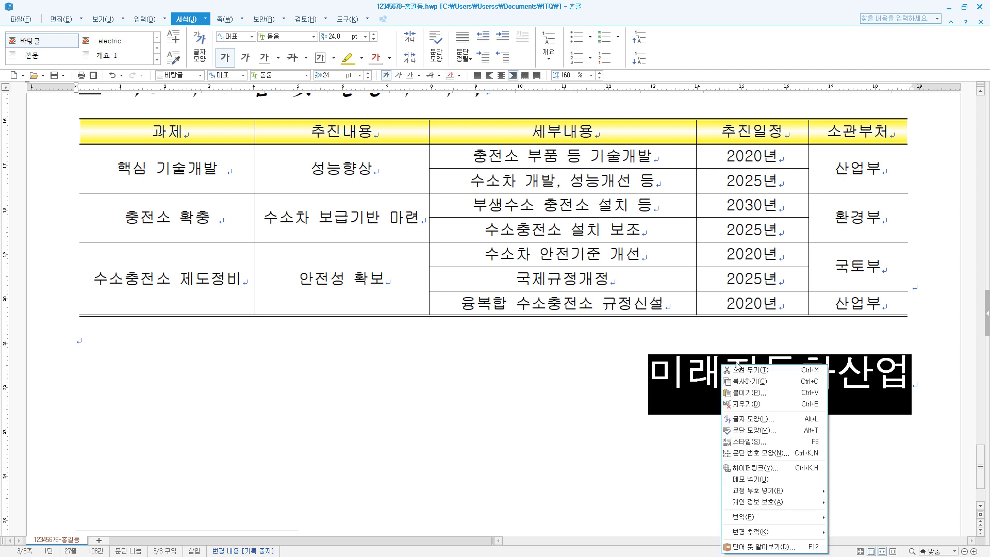
pyautogui.click(781, 419)
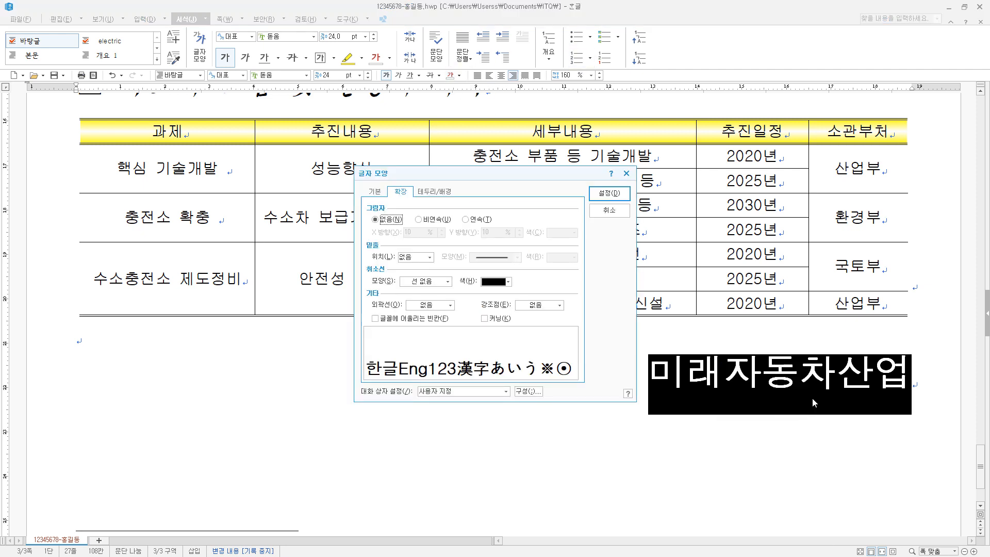
pyautogui.click(375, 192)
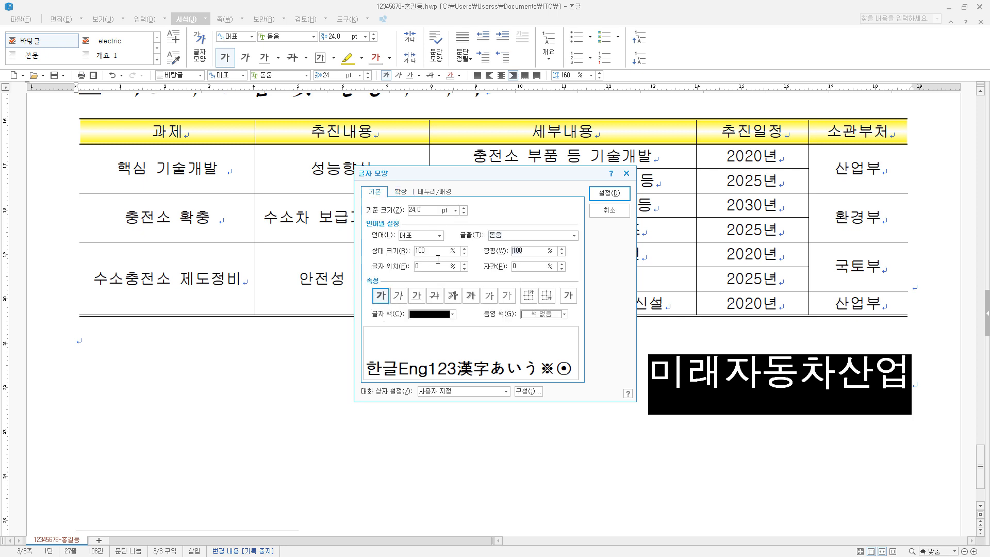
pyautogui.write('110')
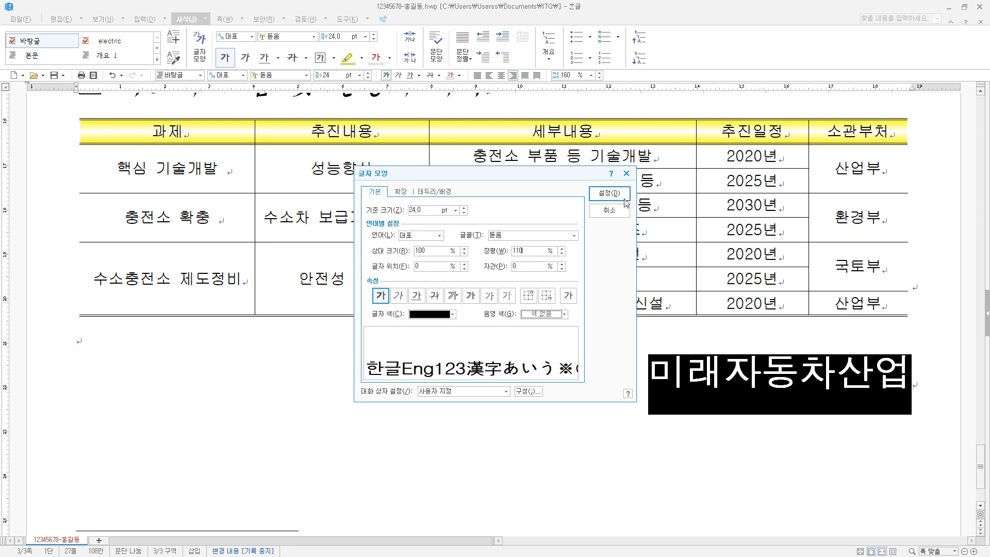
pyautogui.click(609, 193)
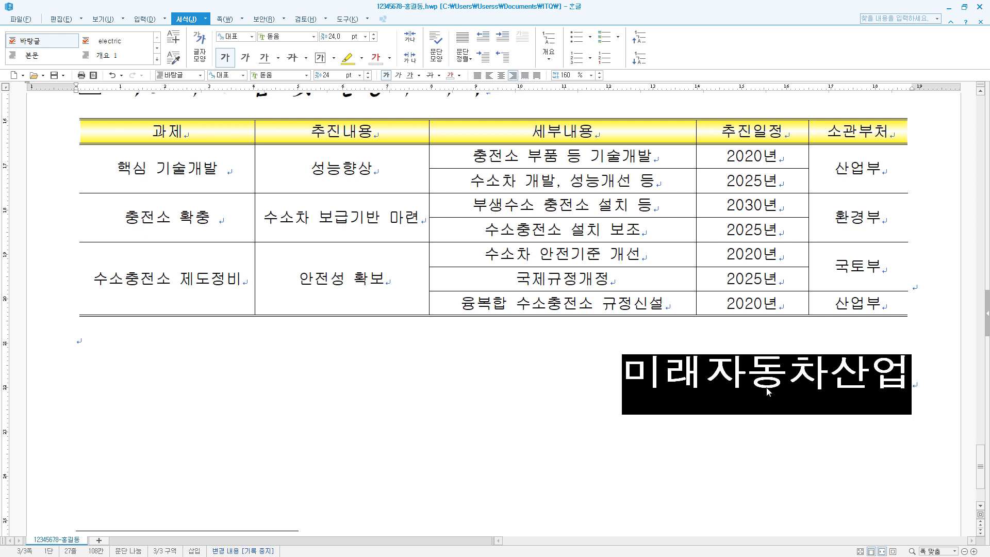
# Insert a page number at 오른쪽 아래 in the 가,나,다 format, without dashes (줄표) and starting from 5
pyautogui.scroll(-3, 747, 387)
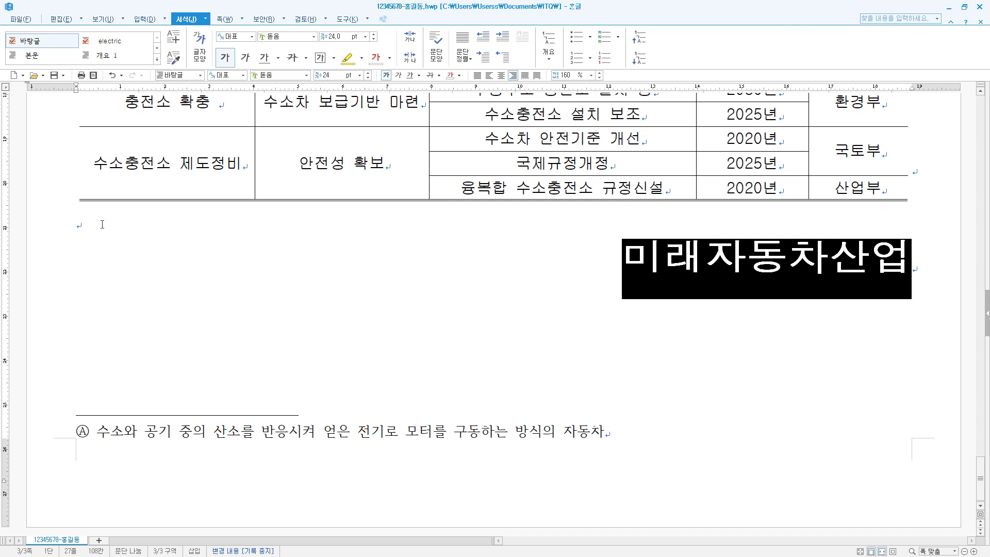
pyautogui.click(103, 224)
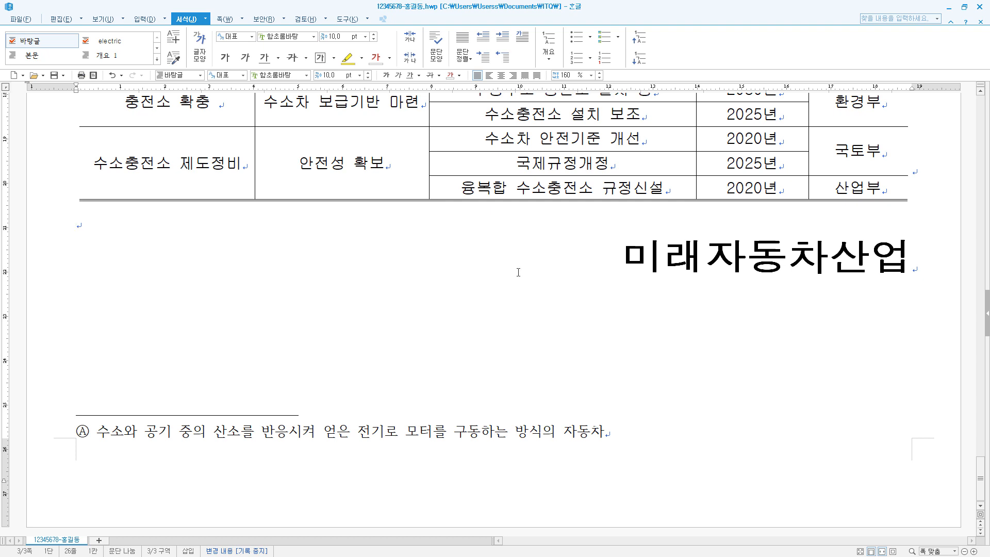
pyautogui.click(224, 20)
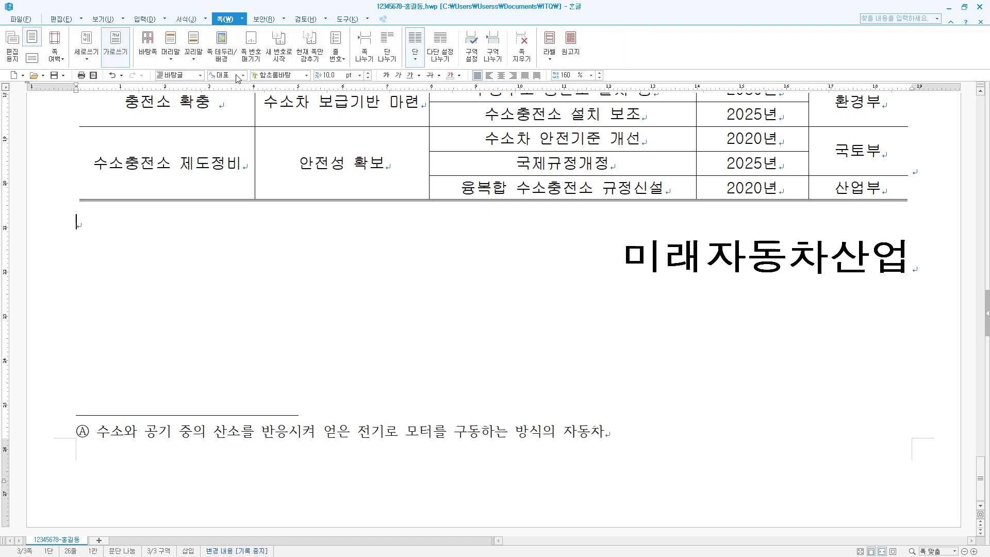
pyautogui.click(257, 46)
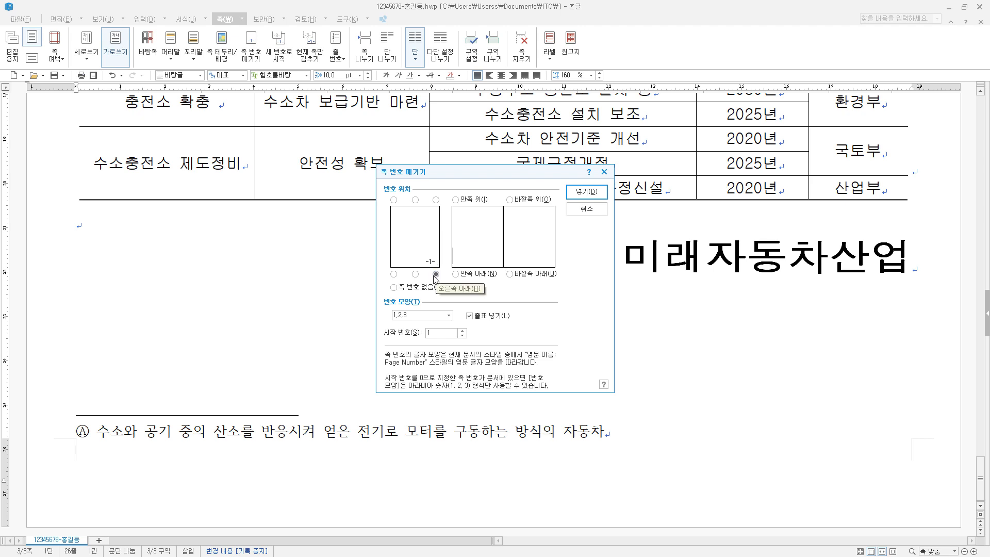
pyautogui.click(448, 315)
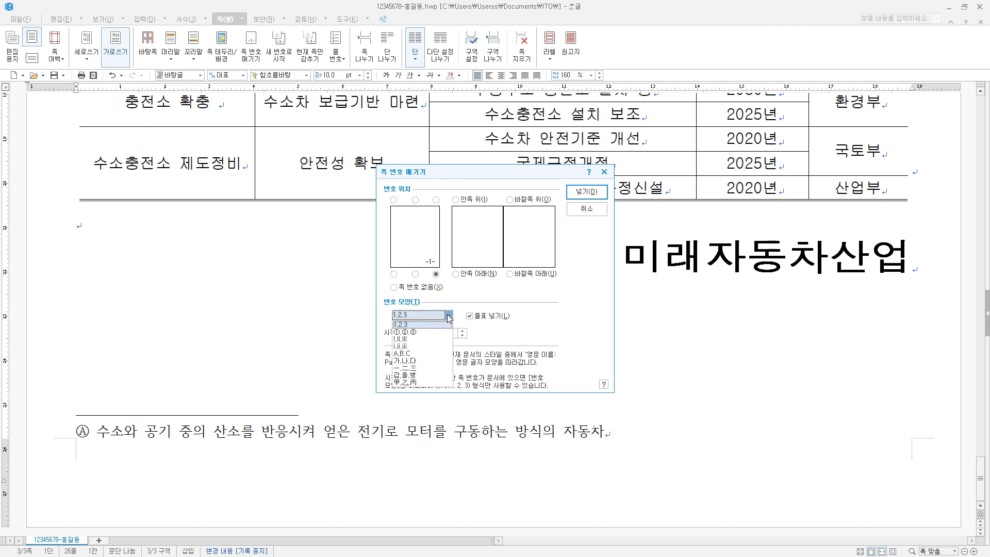
pyautogui.click(424, 361)
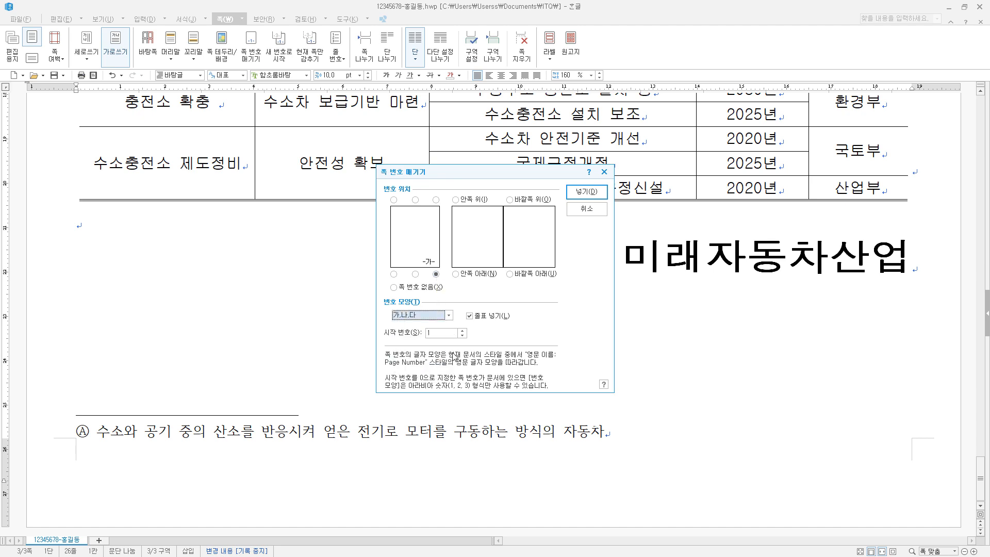
pyautogui.click(470, 316)
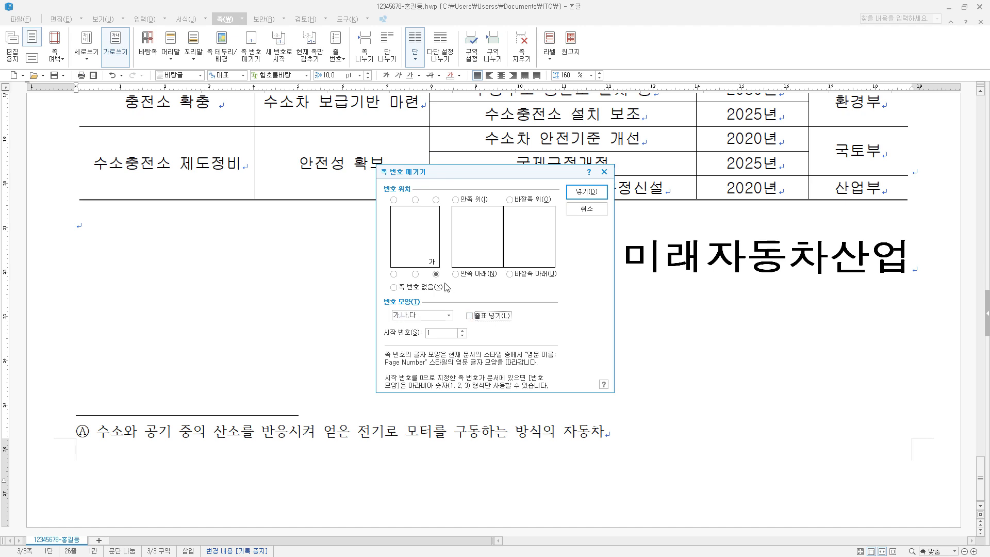
pyautogui.click(462, 330)
pyautogui.click(462, 330)
pyautogui.click(586, 192)
pyautogui.scroll(-5, 814, 492)
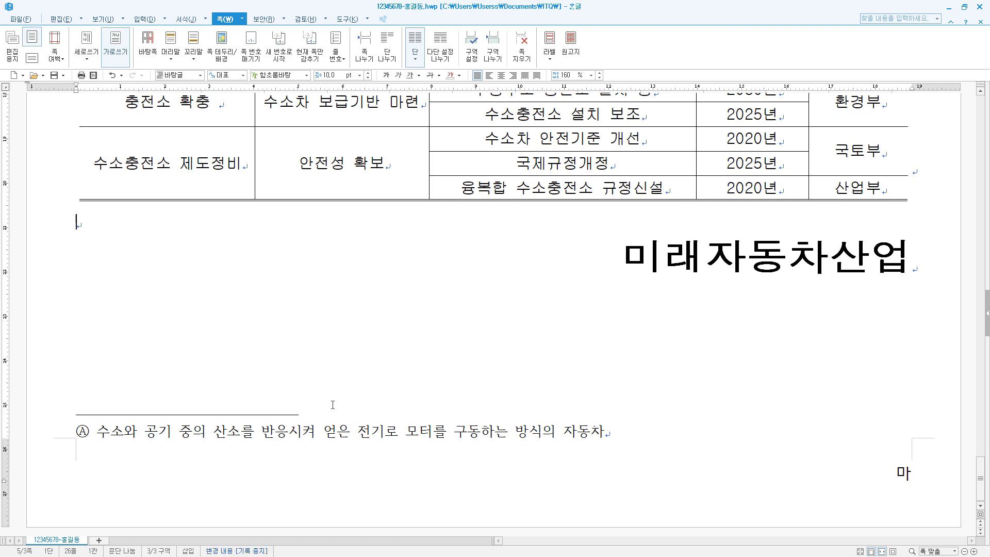
# Review the footnote's number format and separator line settings without changing them, and look back over the article's opening paragraphs
pyautogui.click(254, 431)
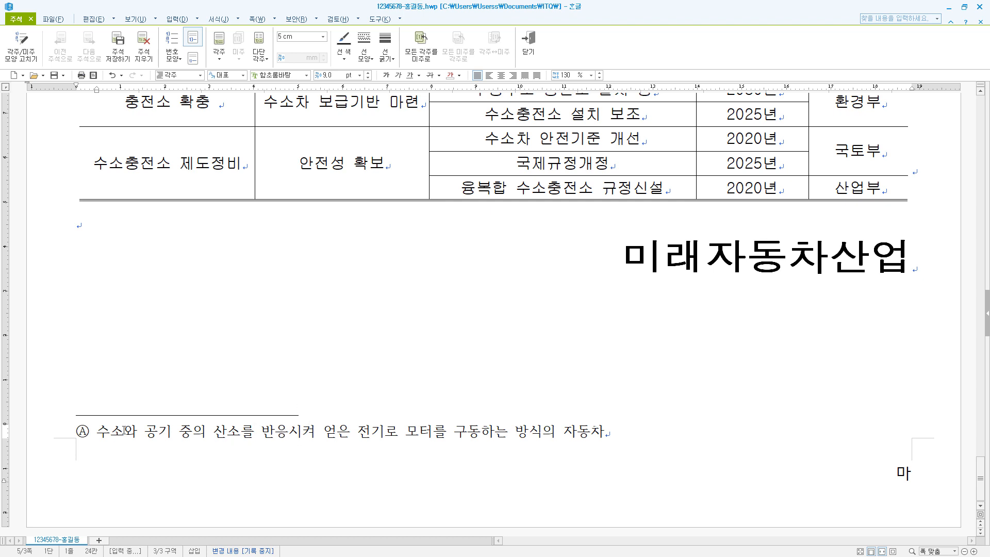
pyautogui.moveTo(110, 431); pyautogui.dragTo(179, 431)
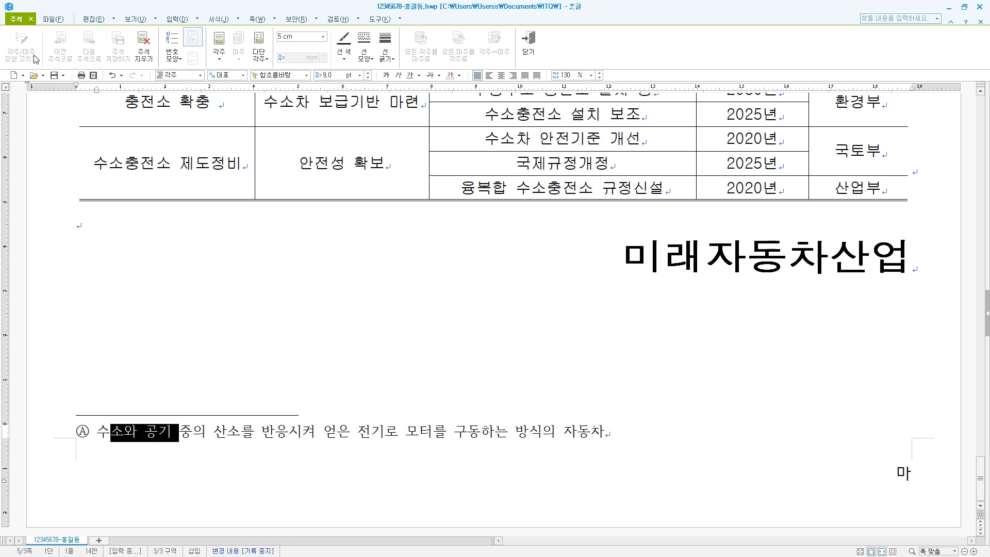
pyautogui.click(187, 433)
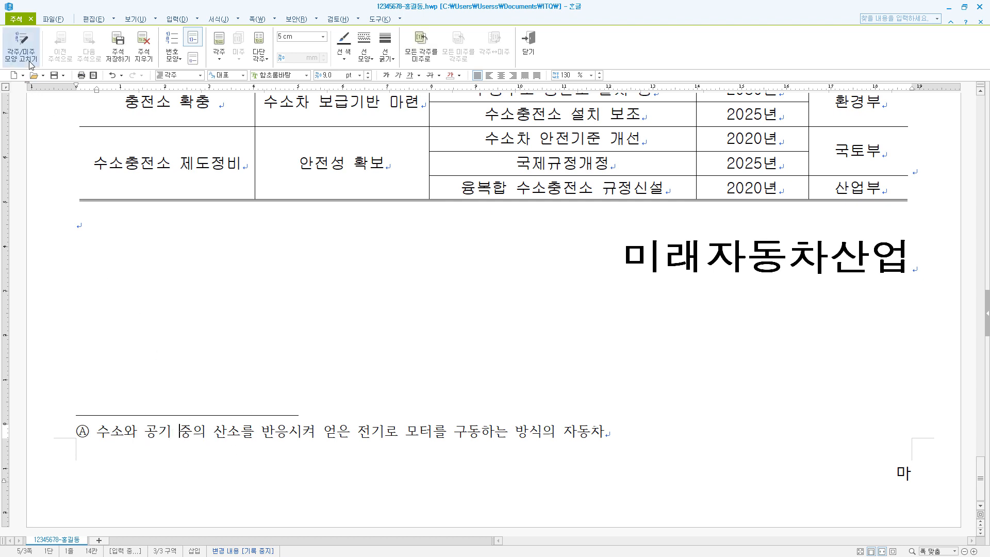
pyautogui.click(20, 45)
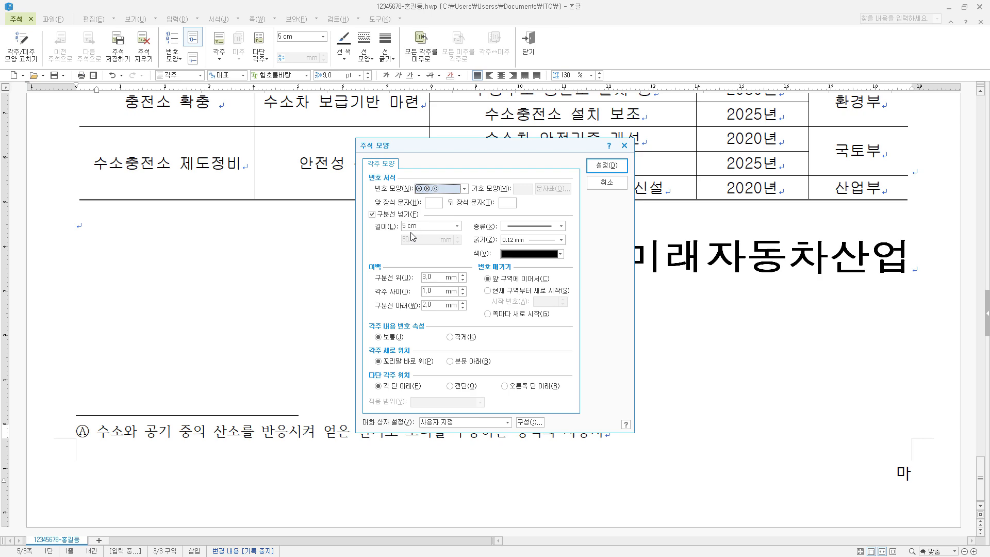
pyautogui.click(606, 182)
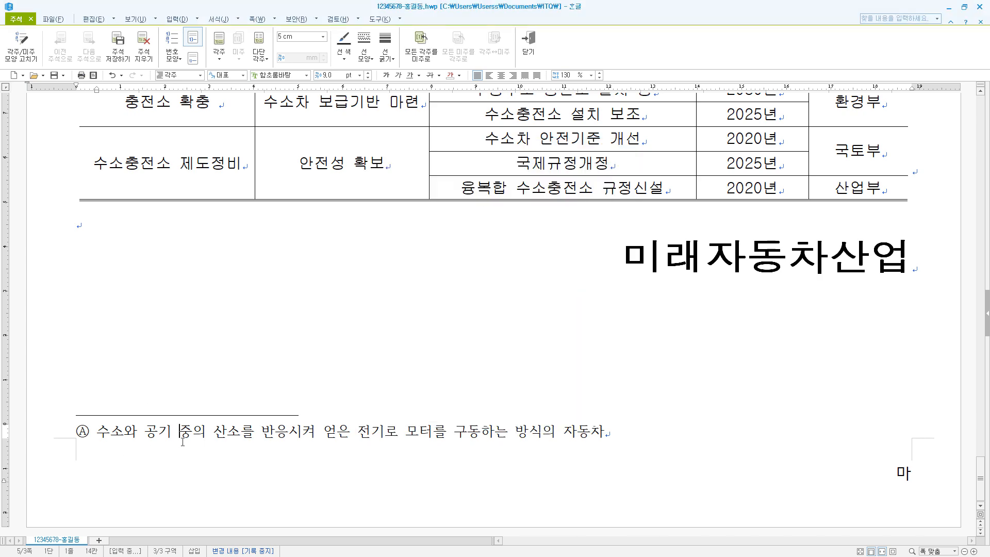
pyautogui.scroll(10, 609, 407)
pyautogui.scroll(5, 610, 408)
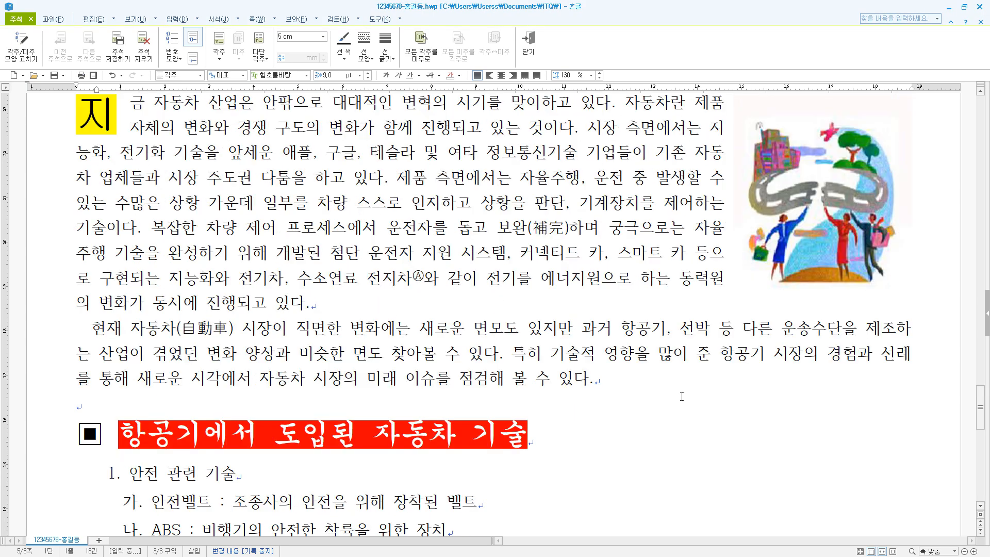